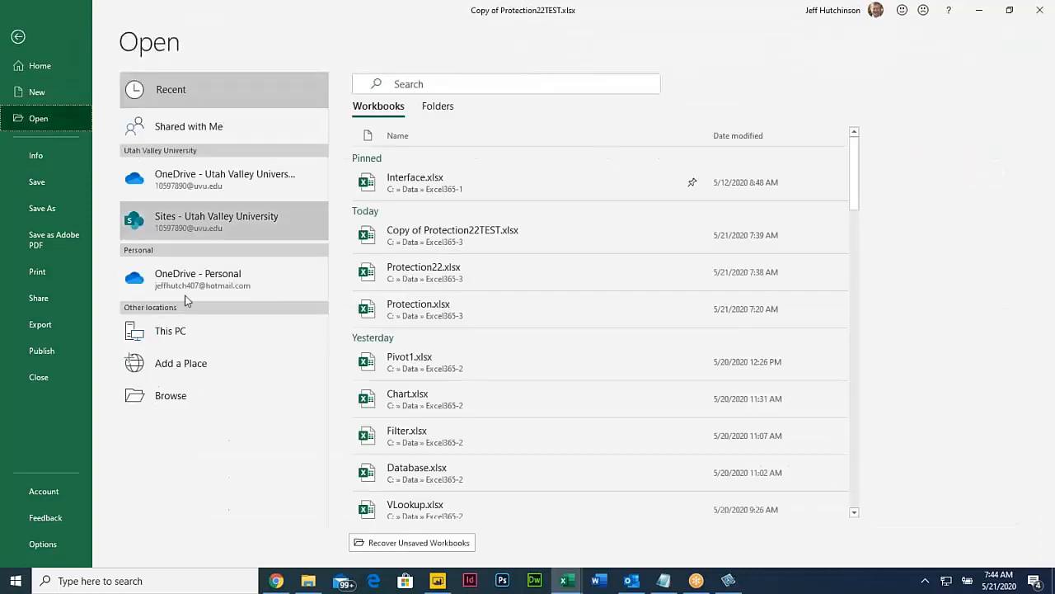
Browse to the Excel365-3 data folder and open the workbook Conditional.xlsx.
{"action": "left_click", "coordinate": [207, 391]}
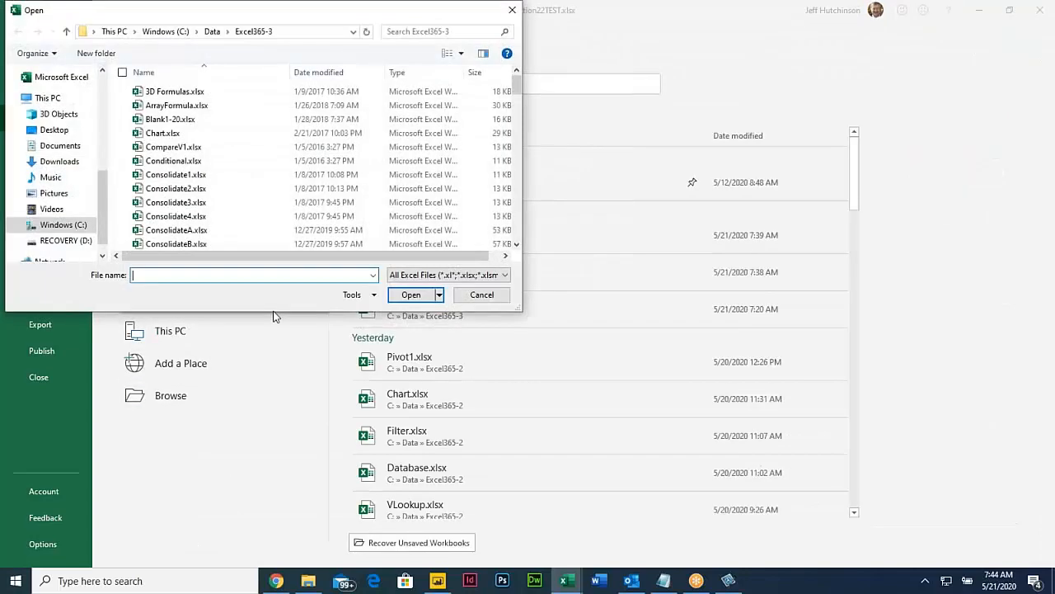
{"action": "scroll", "coordinate": [209, 197], "scroll_direction": "down", "scroll_amount": 3}
{"action": "scroll", "coordinate": [208, 196], "scroll_direction": "down", "scroll_amount": 3}
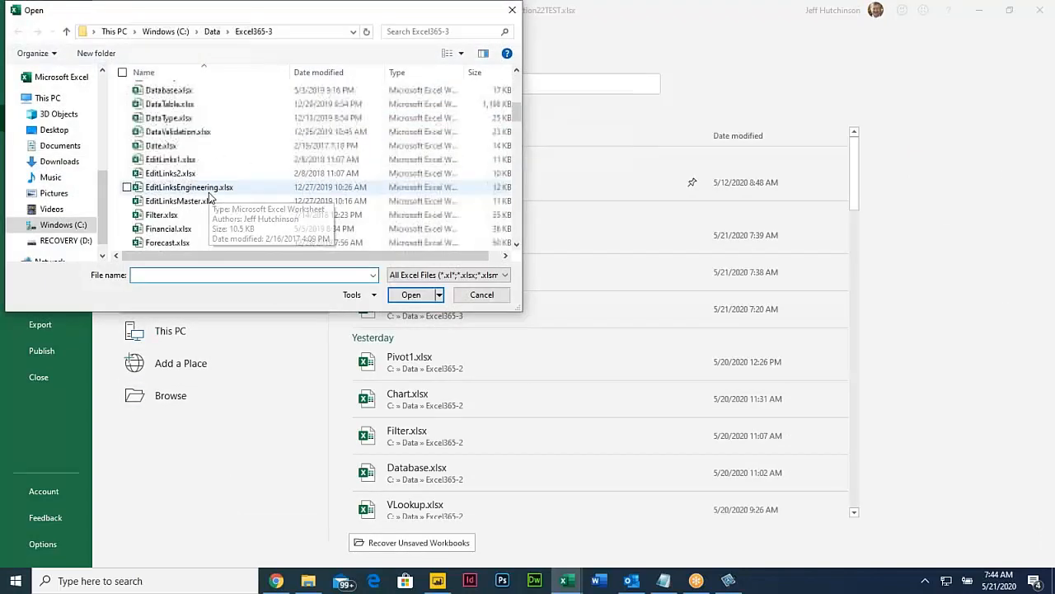
{"action": "scroll", "coordinate": [209, 198], "scroll_direction": "up", "scroll_amount": 3}
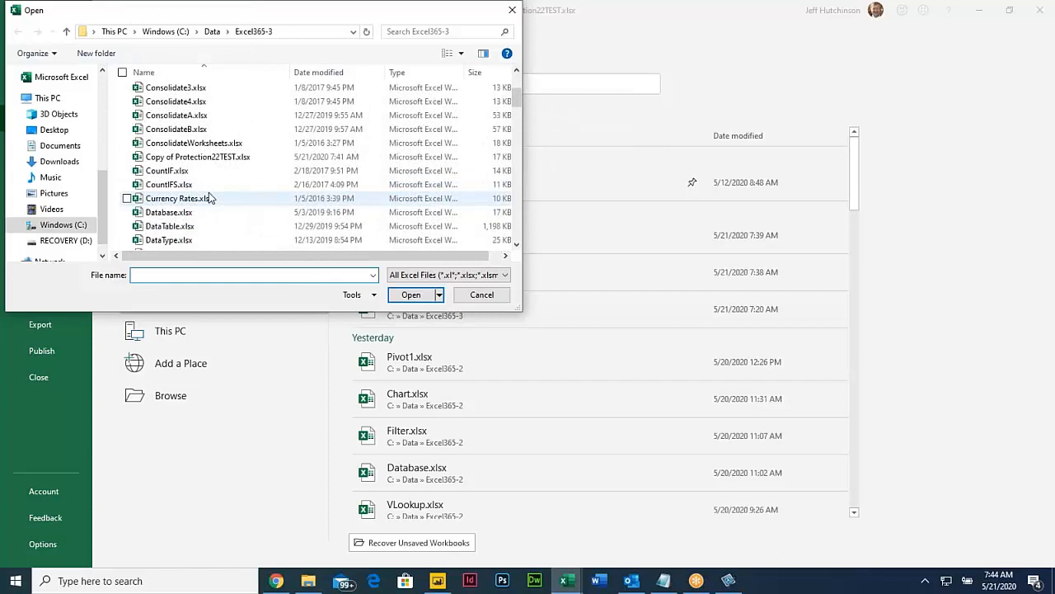
{"action": "scroll", "coordinate": [208, 198], "scroll_direction": "up", "scroll_amount": 3}
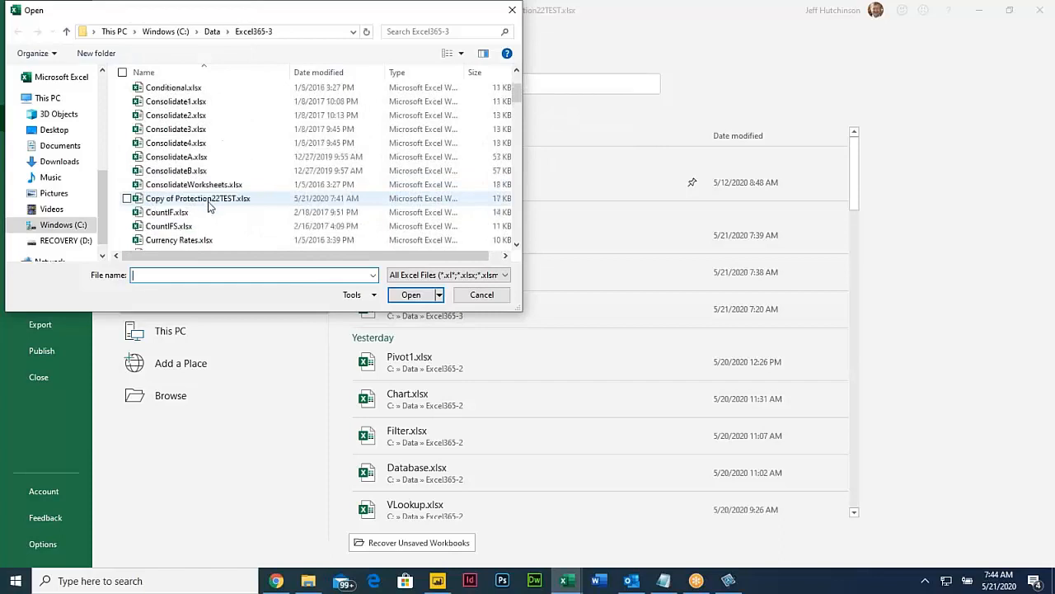
{"action": "left_click", "coordinate": [195, 162]}
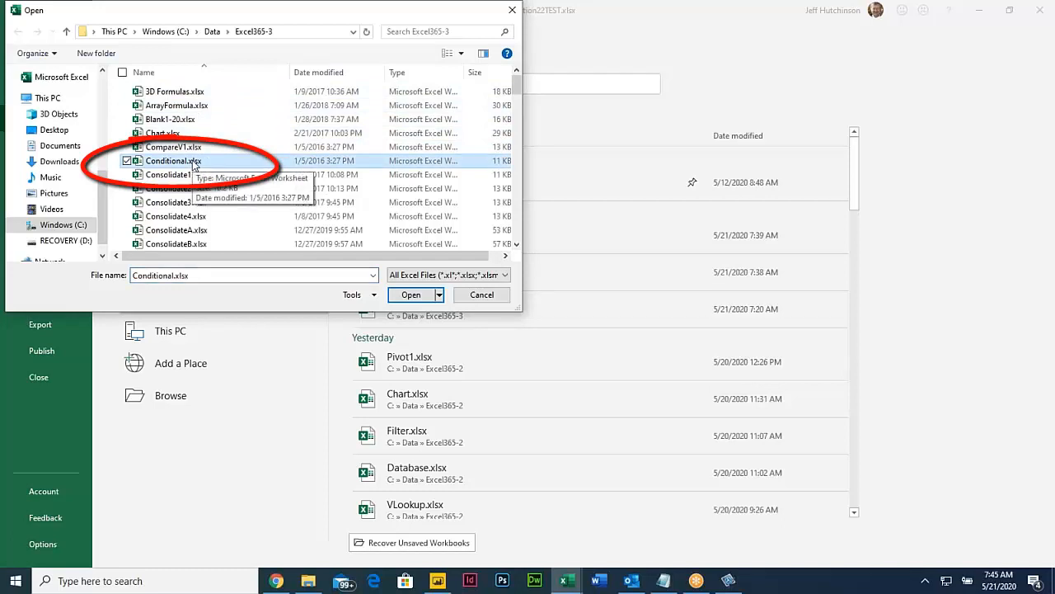
{"action": "double_click", "coordinate": [195, 162]}
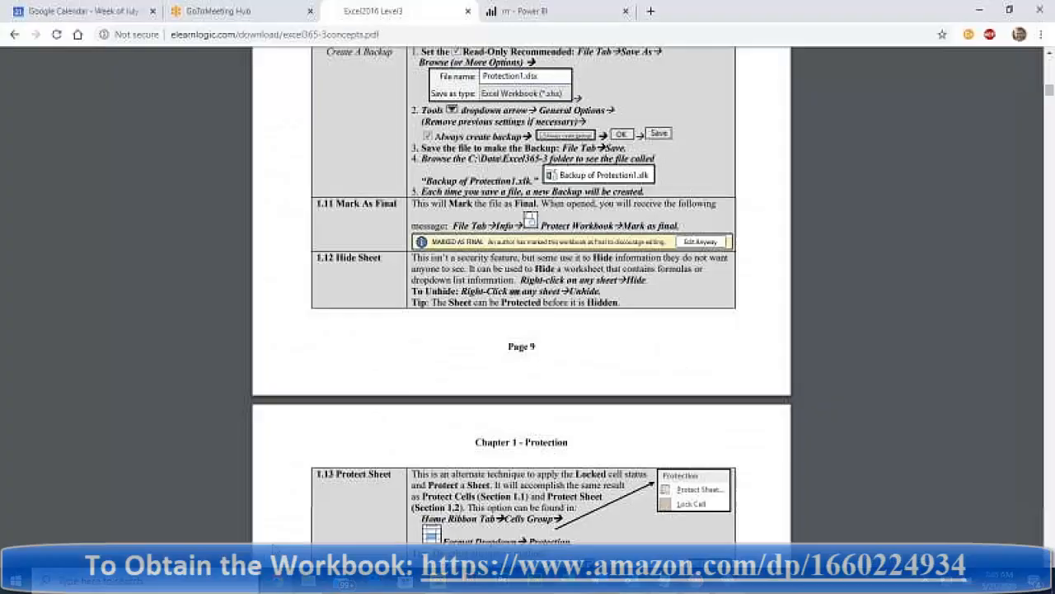
Switch to the course PDF in Chrome and review the Chapter 2 conditional formatting topics, from Highlight Cell Rules through New Formula Rule.
{"action": "scroll", "coordinate": [329, 361], "scroll_direction": "down", "scroll_amount": 10}
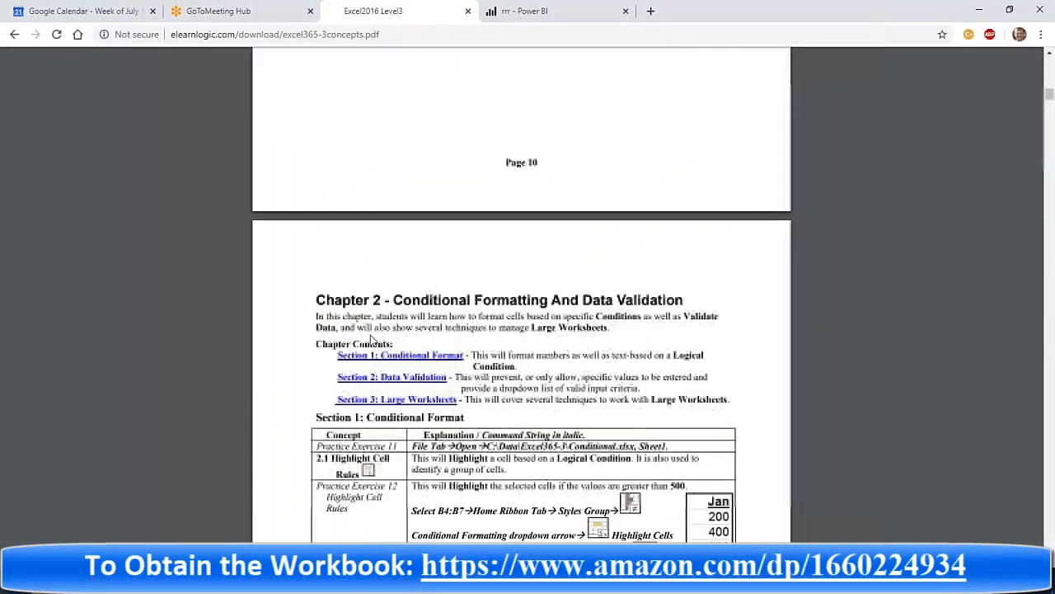
{"action": "scroll", "coordinate": [371, 341], "scroll_direction": "down", "scroll_amount": 3}
{"action": "left_click_drag", "start_coordinate": [393, 135], "coordinate": [694, 130]}
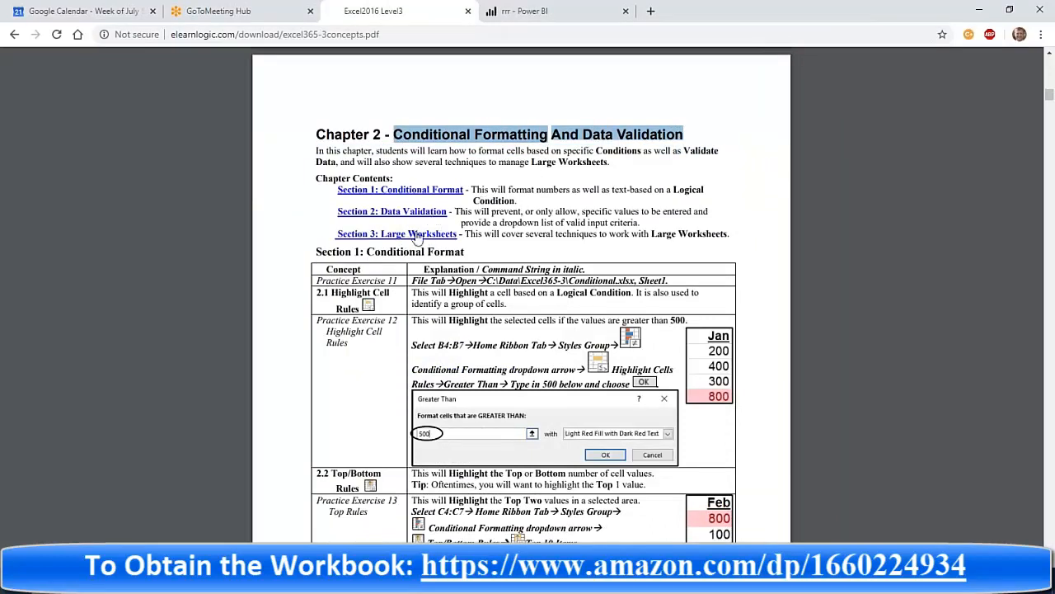
{"action": "left_click", "coordinate": [412, 137]}
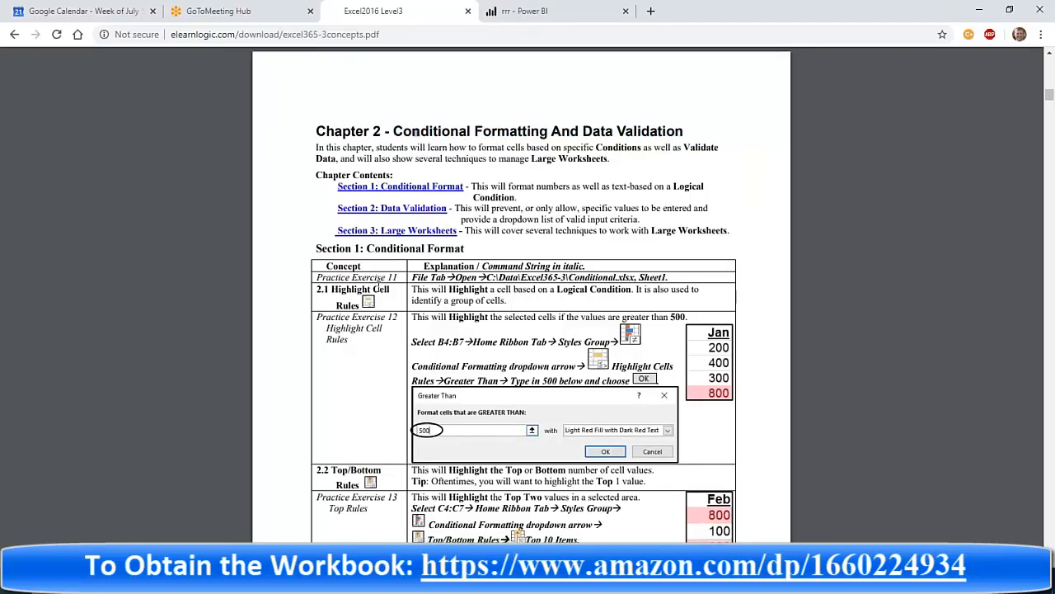
{"action": "scroll", "coordinate": [378, 287], "scroll_direction": "down", "scroll_amount": 1}
{"action": "left_click_drag", "start_coordinate": [331, 226], "coordinate": [408, 320]}
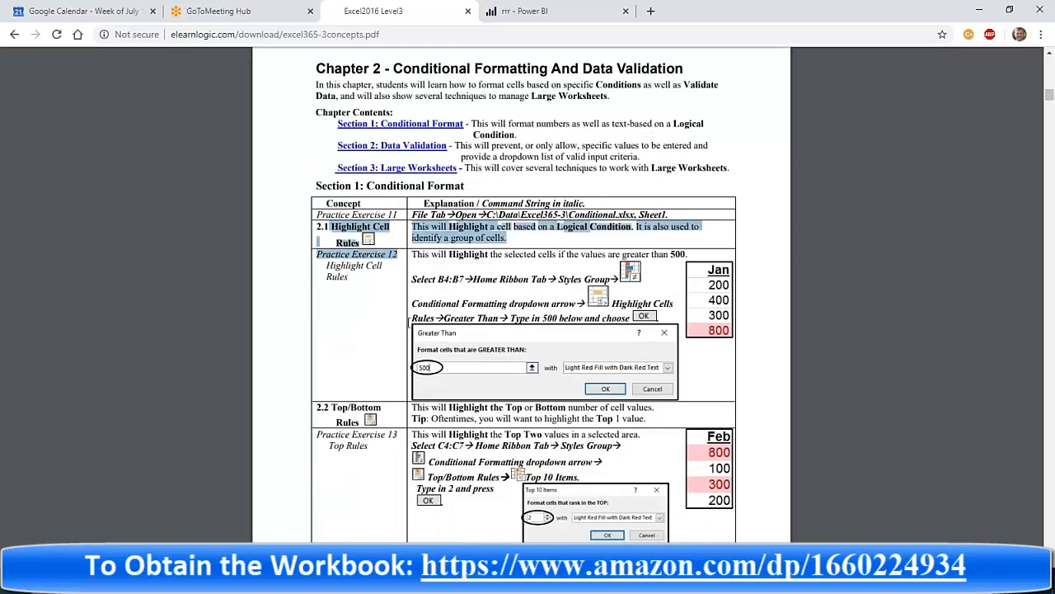
{"action": "scroll", "coordinate": [408, 320], "scroll_direction": "down", "scroll_amount": 3}
{"action": "left_click_drag", "start_coordinate": [318, 210], "coordinate": [398, 238]}
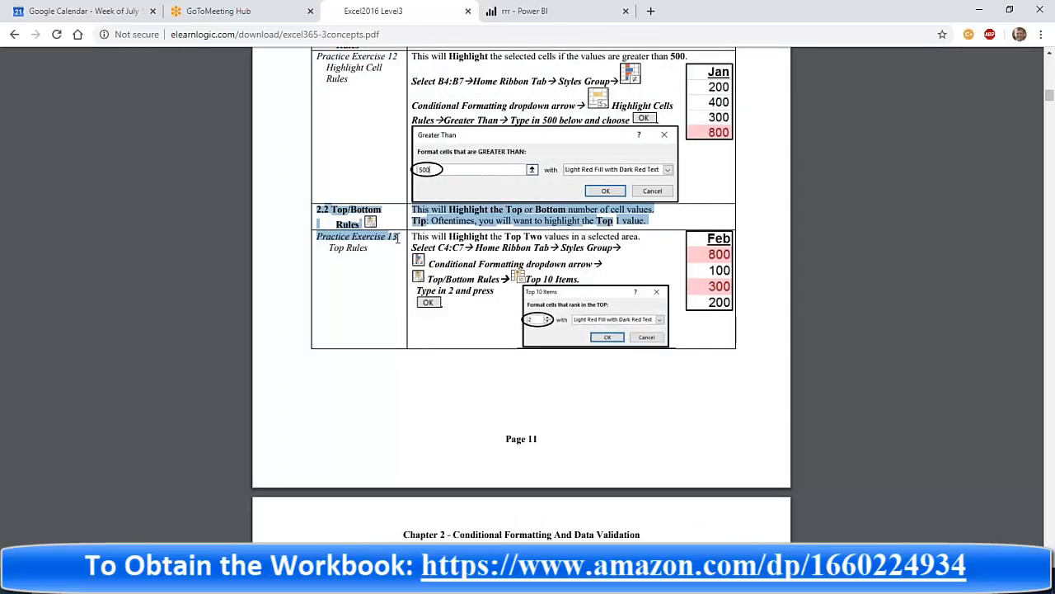
{"action": "scroll", "coordinate": [398, 239], "scroll_direction": "down", "scroll_amount": 6}
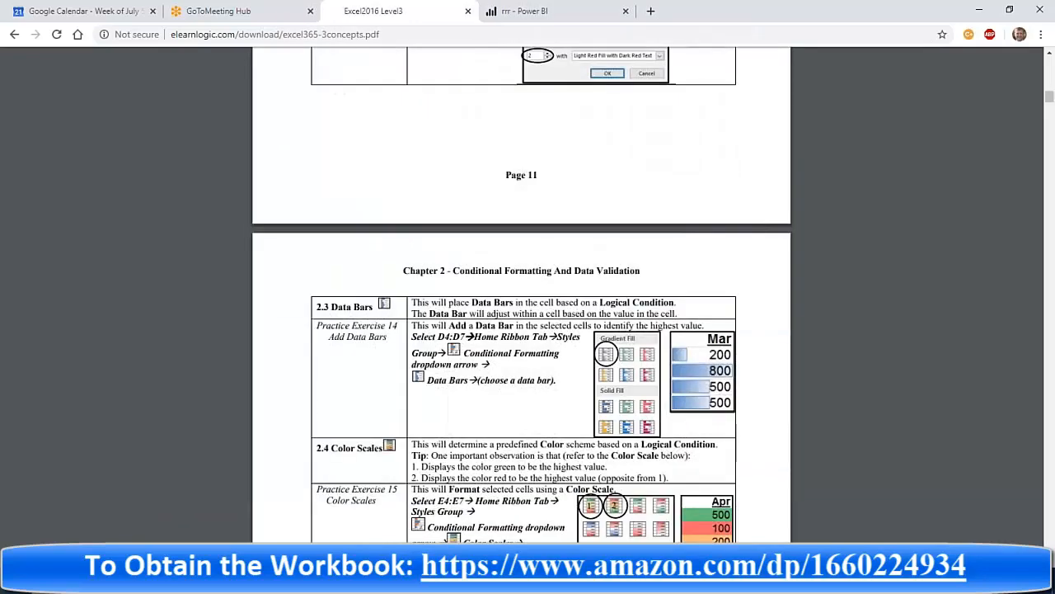
{"action": "scroll", "coordinate": [385, 347], "scroll_direction": "down", "scroll_amount": 3}
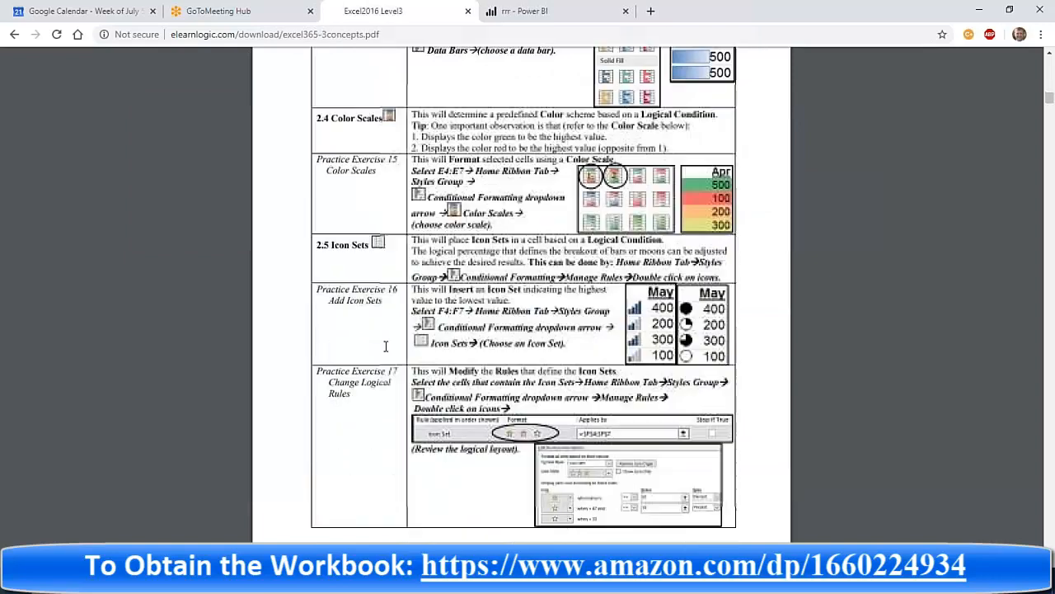
{"action": "scroll", "coordinate": [385, 346], "scroll_direction": "down", "scroll_amount": 7}
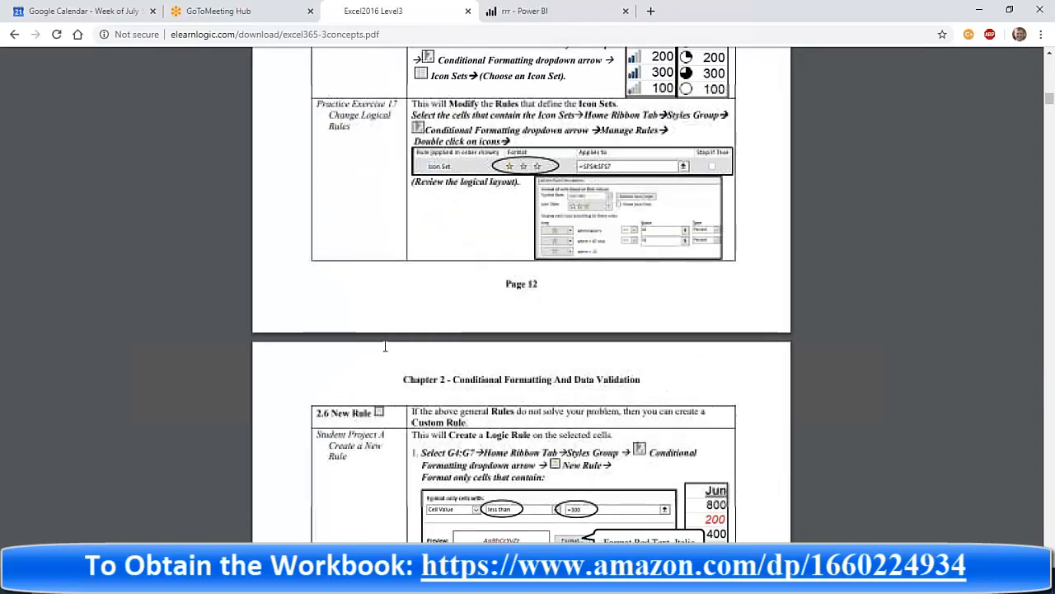
{"action": "left_click_drag", "start_coordinate": [316, 216], "coordinate": [443, 232]}
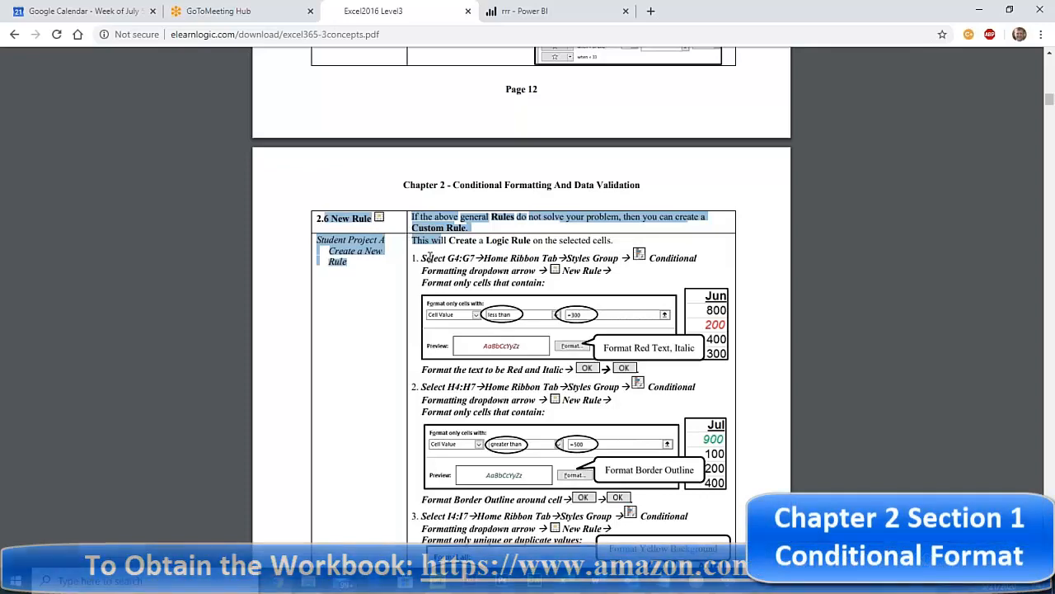
{"action": "scroll", "coordinate": [426, 268], "scroll_direction": "down", "scroll_amount": 10}
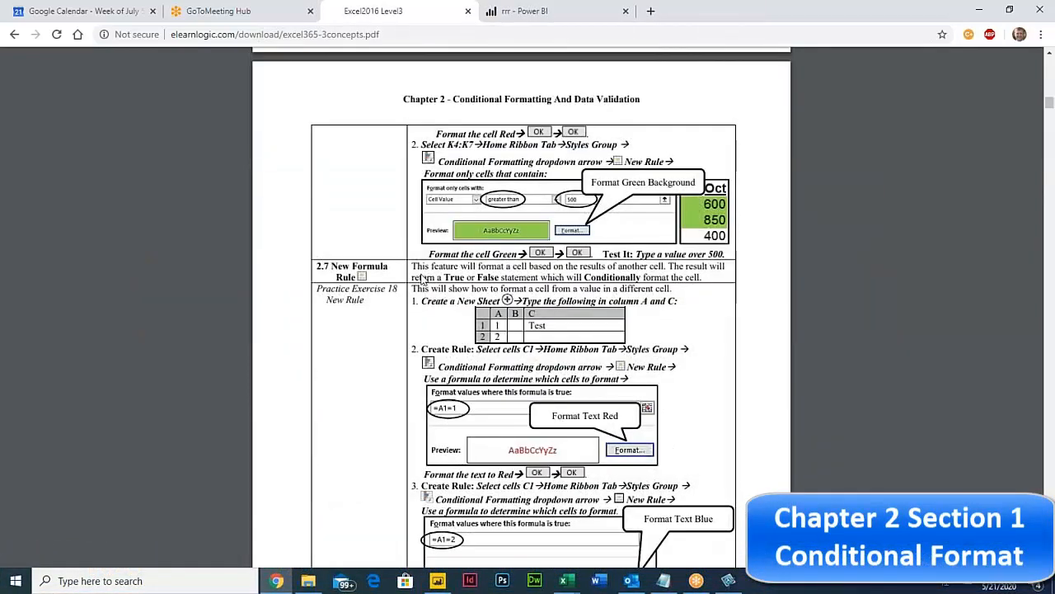
{"action": "scroll", "coordinate": [426, 280], "scroll_direction": "down", "scroll_amount": 1}
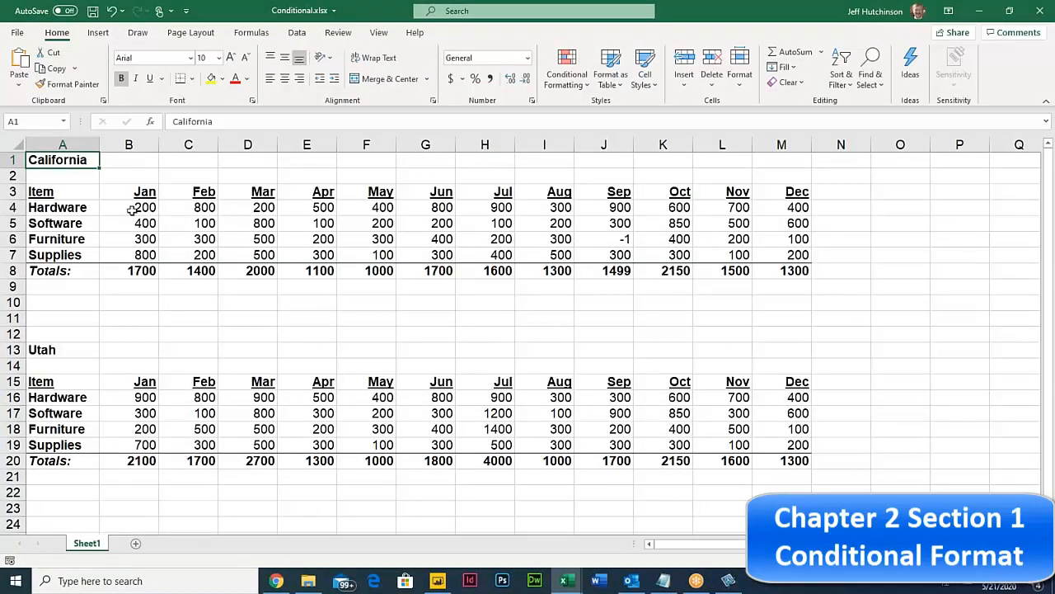
{"action": "left_click", "coordinate": [132, 210]}
{"action": "left_click", "coordinate": [139, 250]}
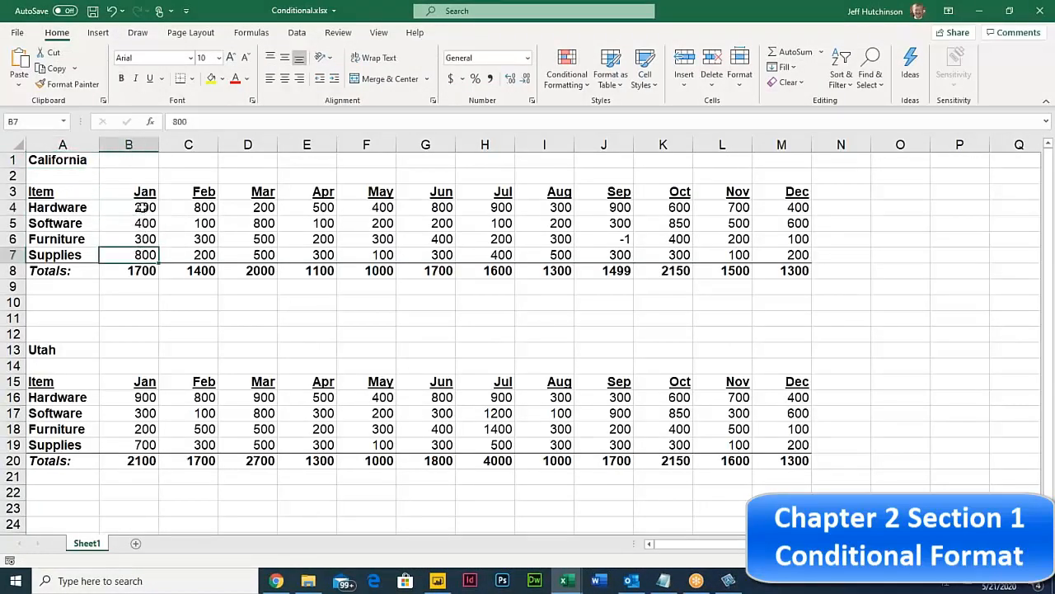
{"action": "left_click_drag", "start_coordinate": [142, 207], "coordinate": [151, 269]}
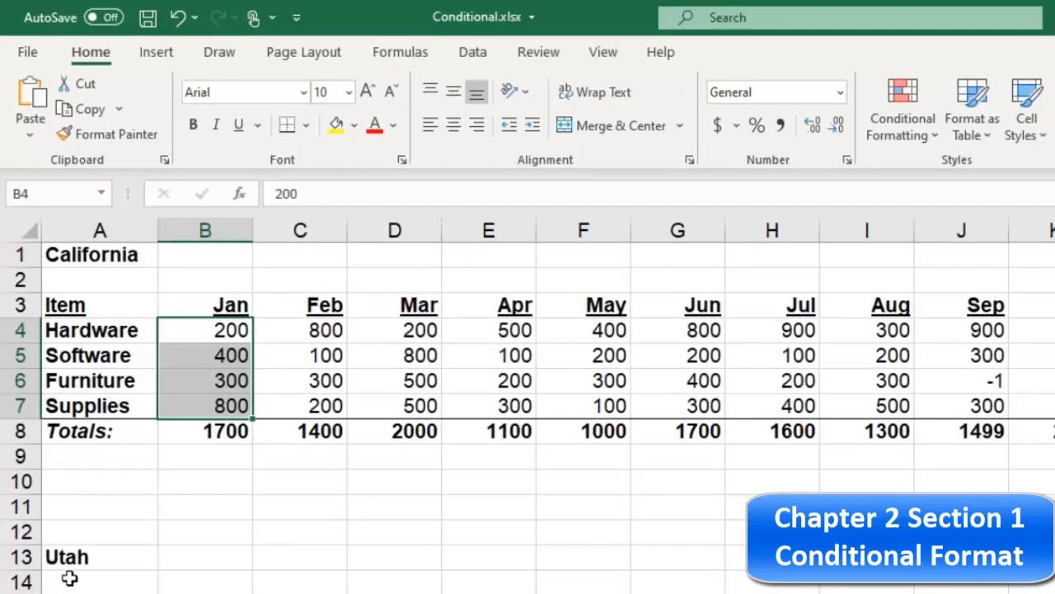
{"action": "left_click_drag", "start_coordinate": [205, 589], "coordinate": [205, 593]}
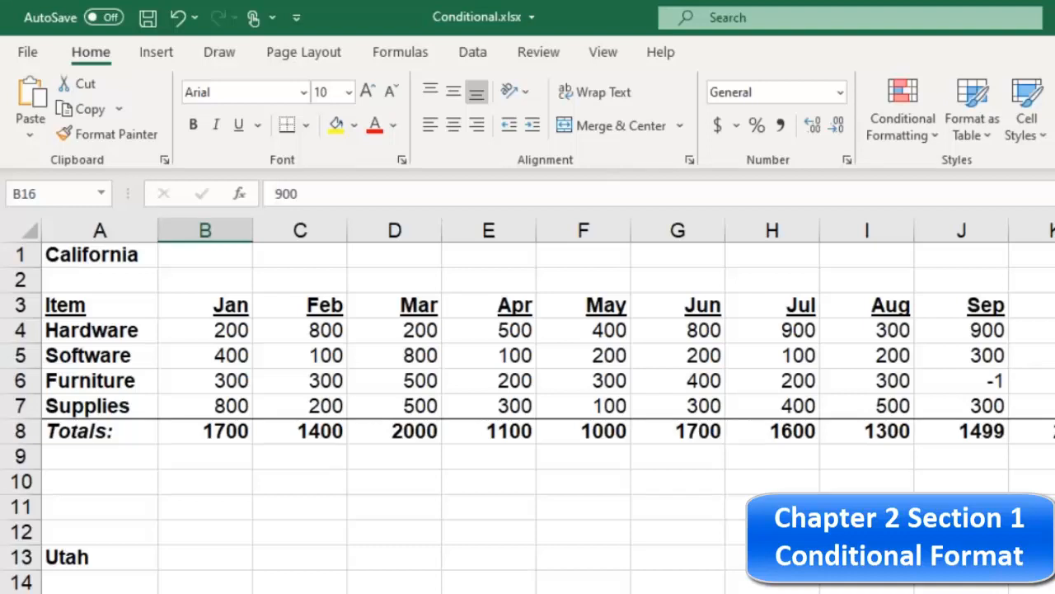
Highlight California's January values in B4:B7 that are greater than 500 with Light Red Fill with Dark Red Text.
{"action": "left_click_drag", "start_coordinate": [226, 330], "coordinate": [229, 405]}
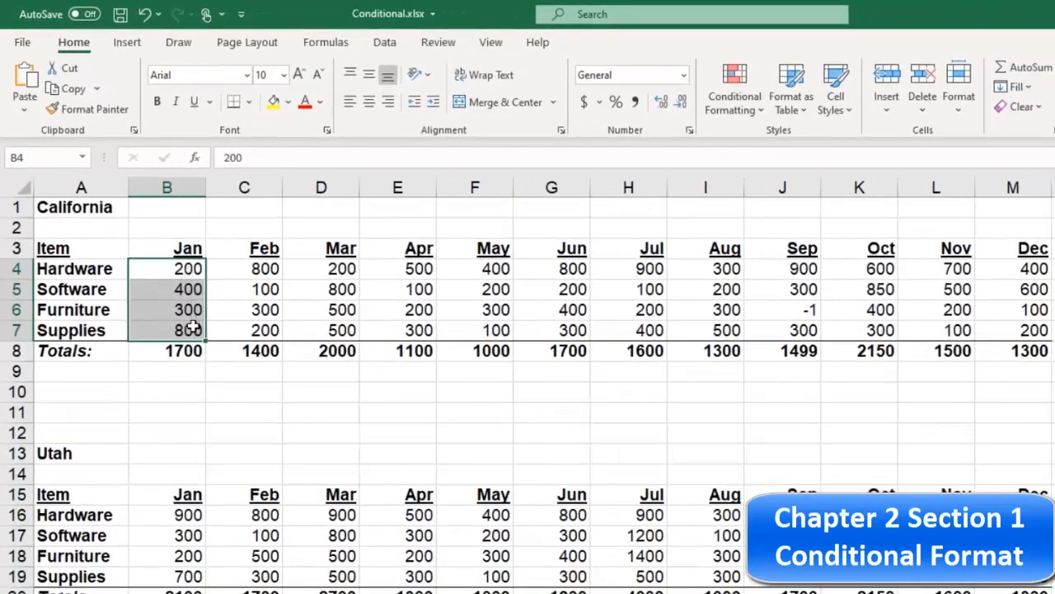
{"action": "left_click", "coordinate": [745, 107]}
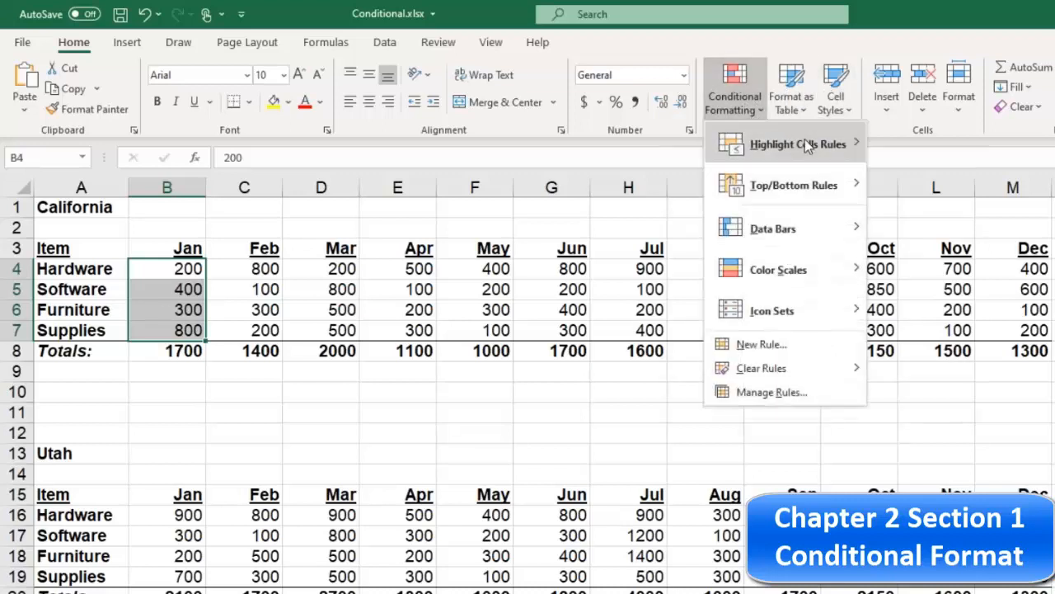
{"action": "mouse_move", "coordinate": [807, 144]}
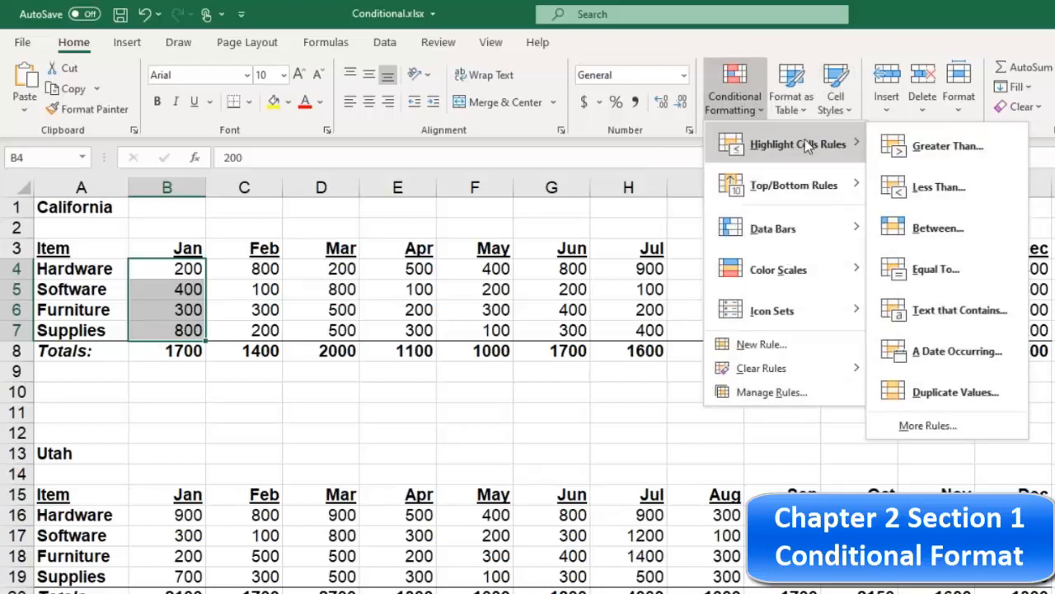
{"action": "left_click", "coordinate": [969, 154]}
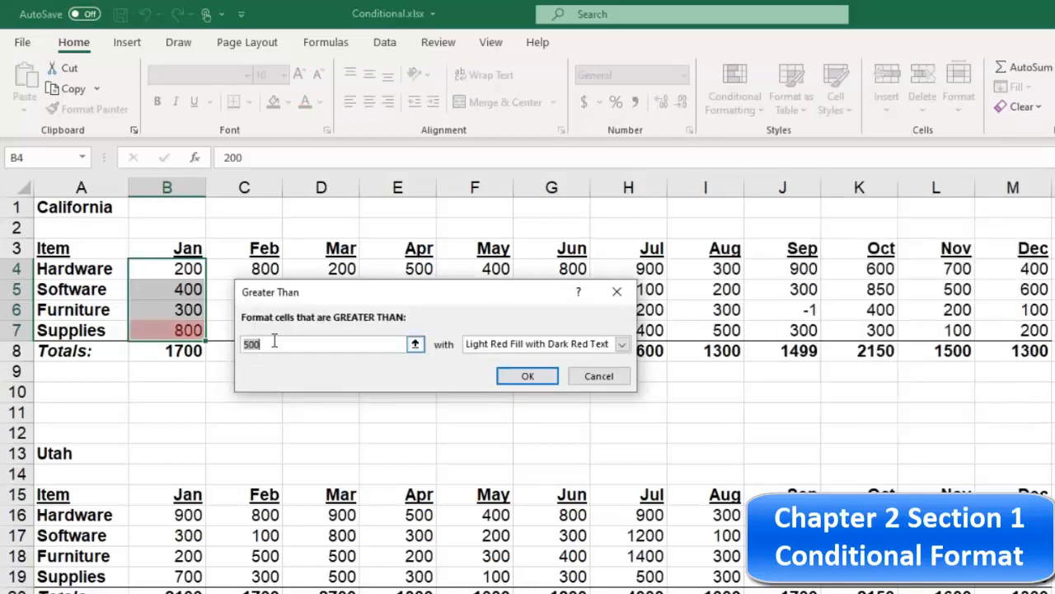
{"action": "left_click", "coordinate": [272, 345]}
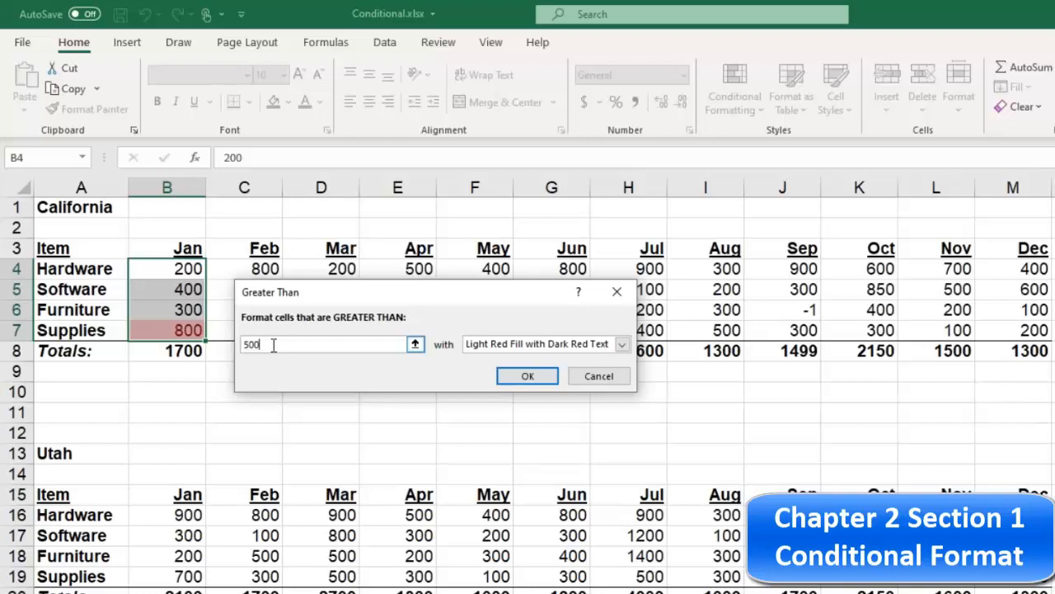
{"action": "left_click", "coordinate": [528, 376]}
Test the rule by setting California's January values to 600 for Hardware, 500 for Supplies and 900 for Furniture.
{"action": "left_click", "coordinate": [176, 268]}
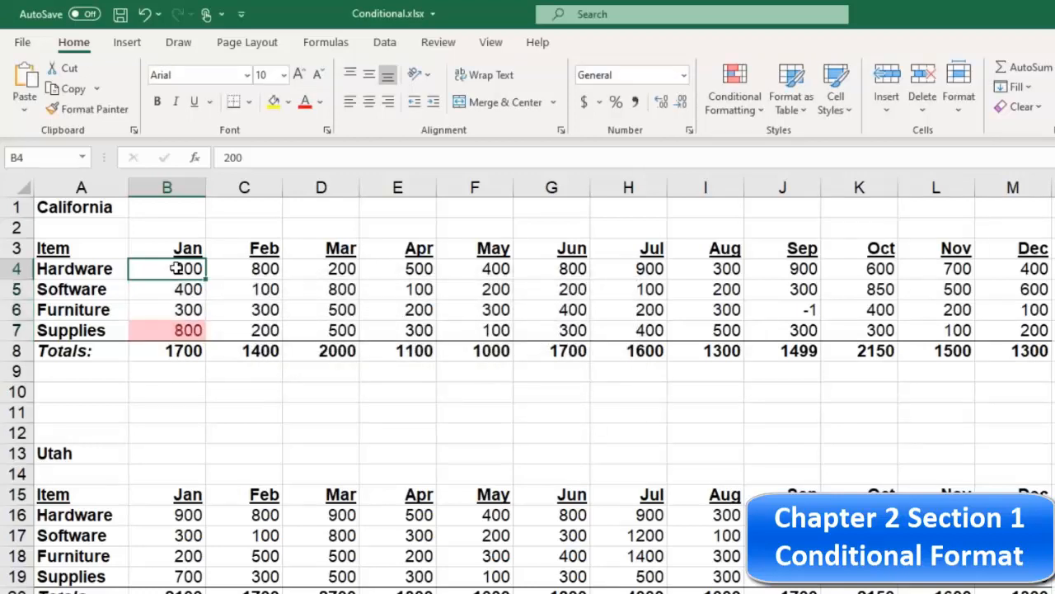
{"action": "type", "text": "600"}
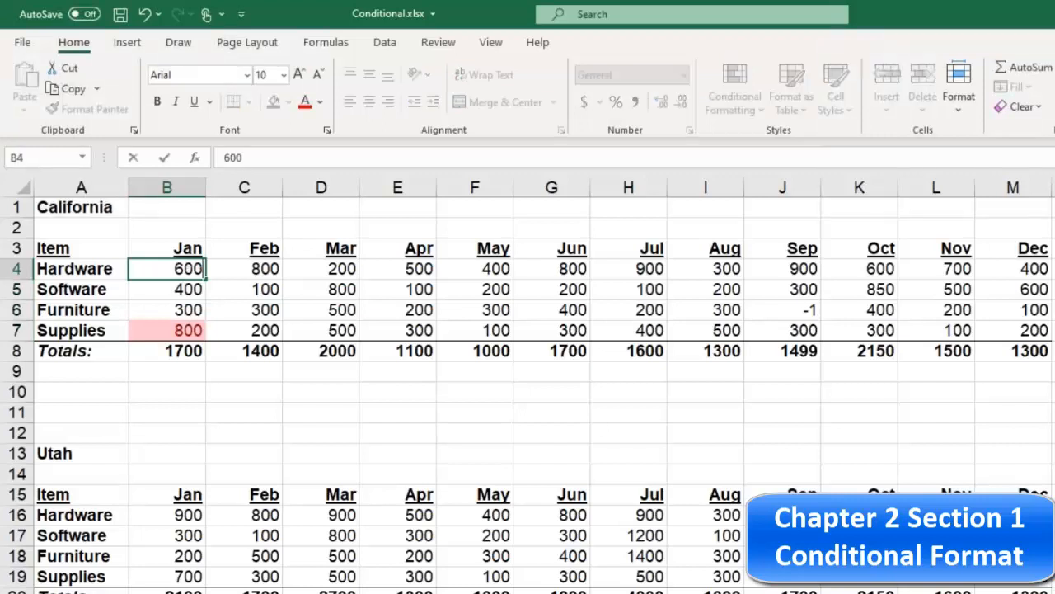
{"action": "key", "text": "Return"}
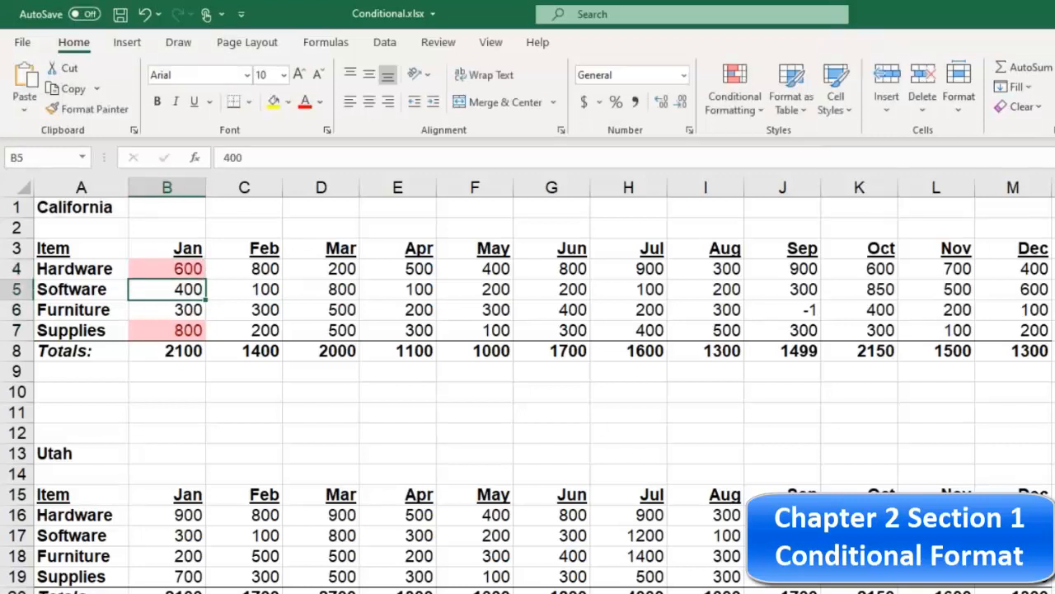
{"action": "left_click", "coordinate": [187, 329]}
{"action": "type", "text": "500"}
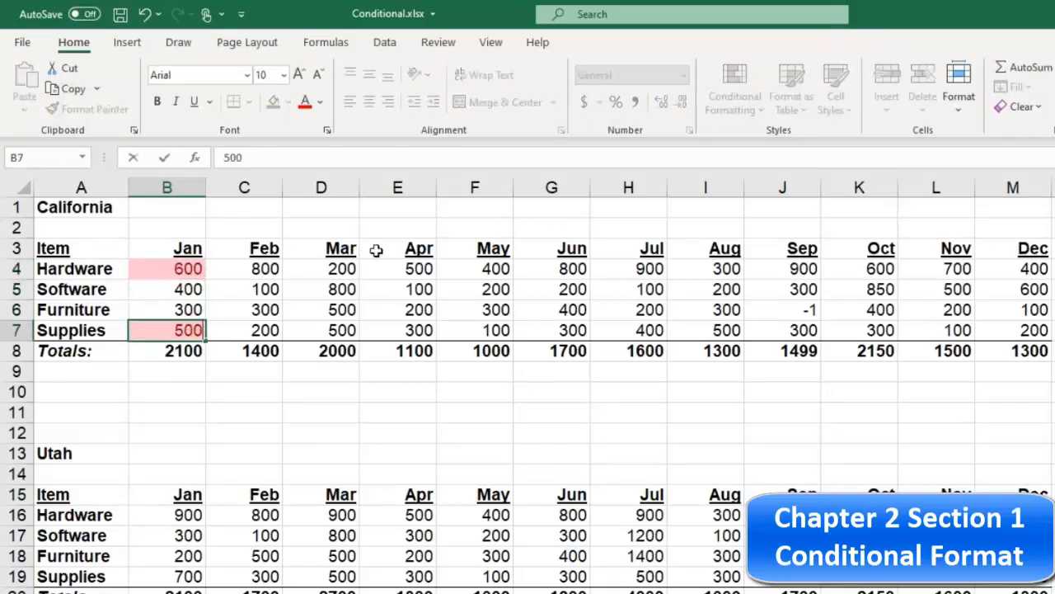
{"action": "key", "text": "Return"}
{"action": "left_click", "coordinate": [188, 309]}
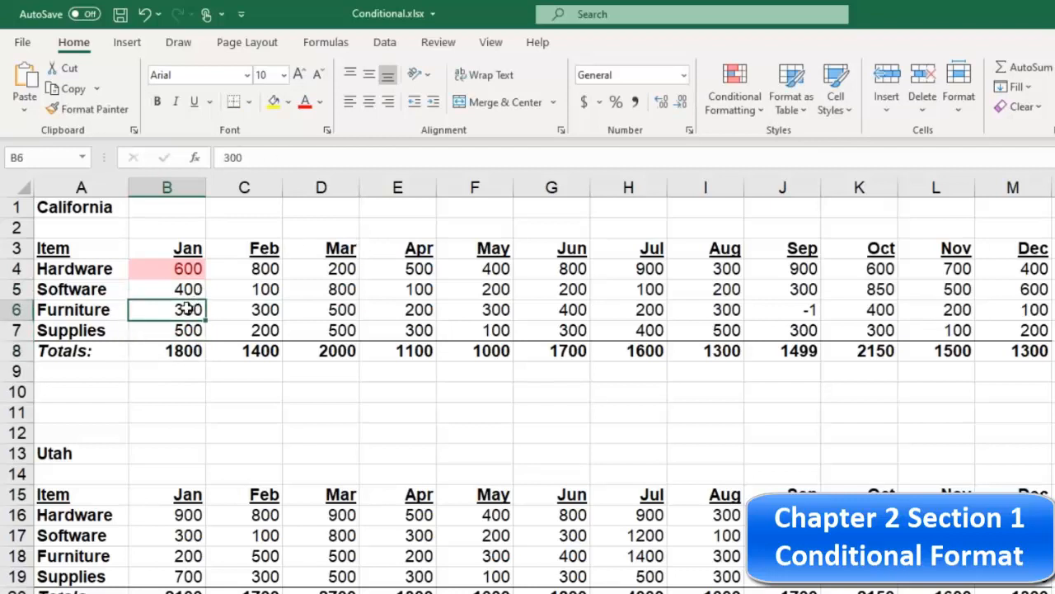
{"action": "type", "text": "900"}
{"action": "key", "text": "Return"}
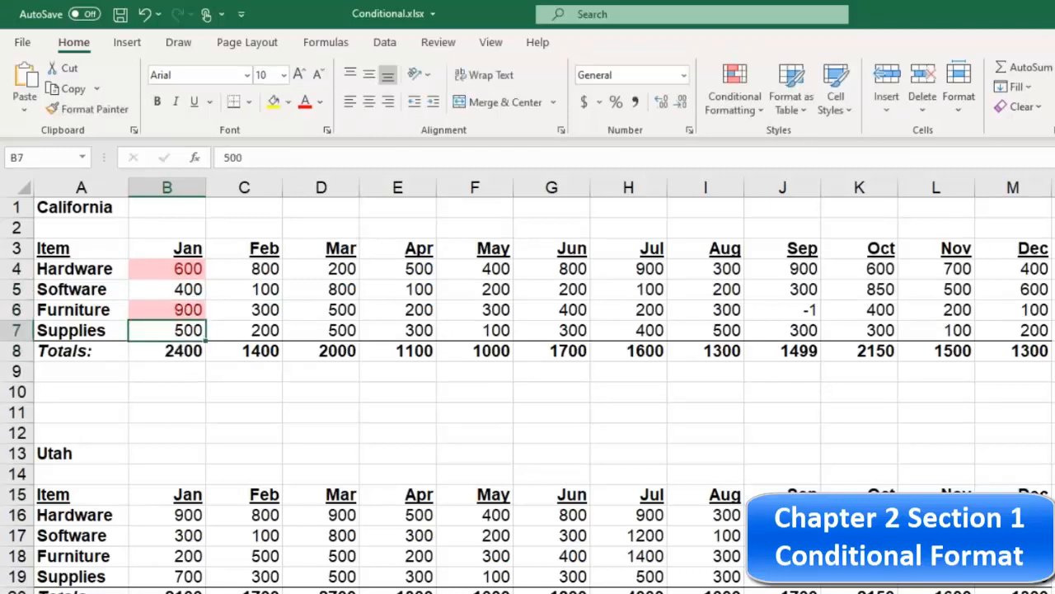
{"action": "left_click_drag", "start_coordinate": [161, 268], "coordinate": [173, 329]}
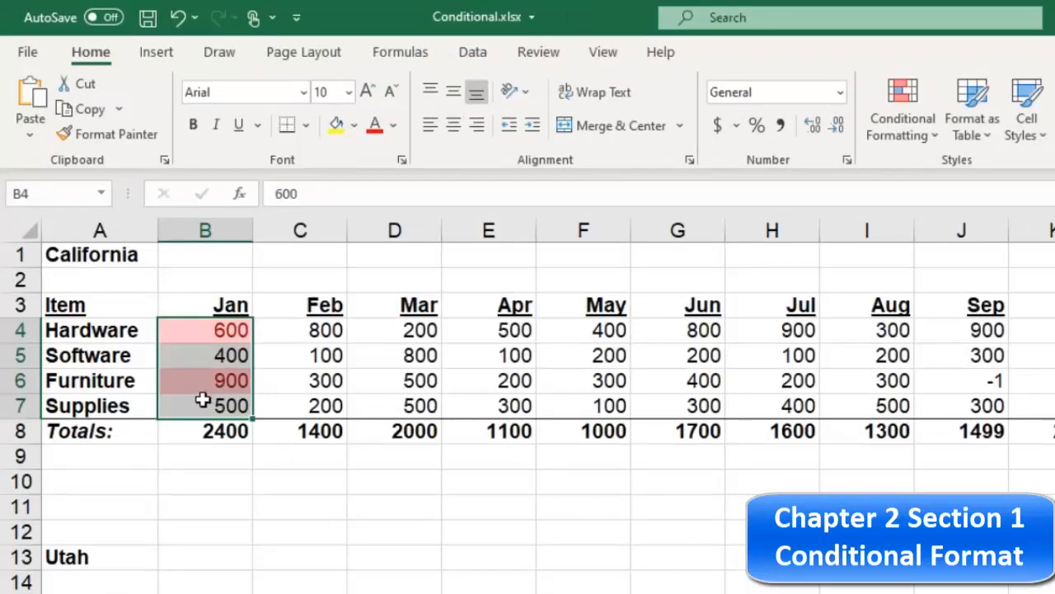
{"action": "left_click", "coordinate": [212, 330]}
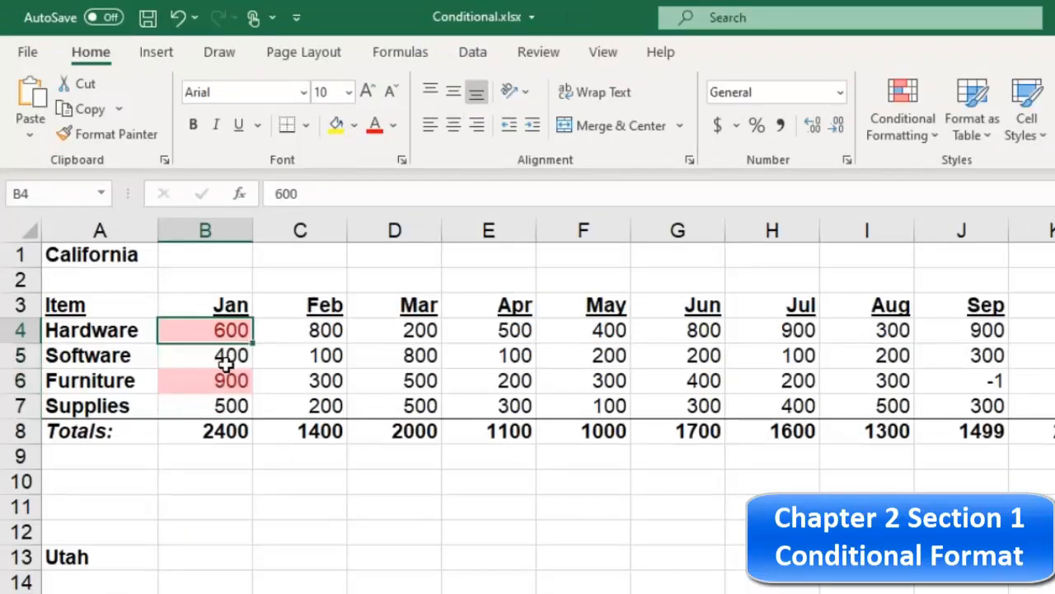
{"action": "left_click", "coordinate": [223, 373]}
{"action": "left_click", "coordinate": [224, 329]}
{"action": "left_click", "coordinate": [241, 353]}
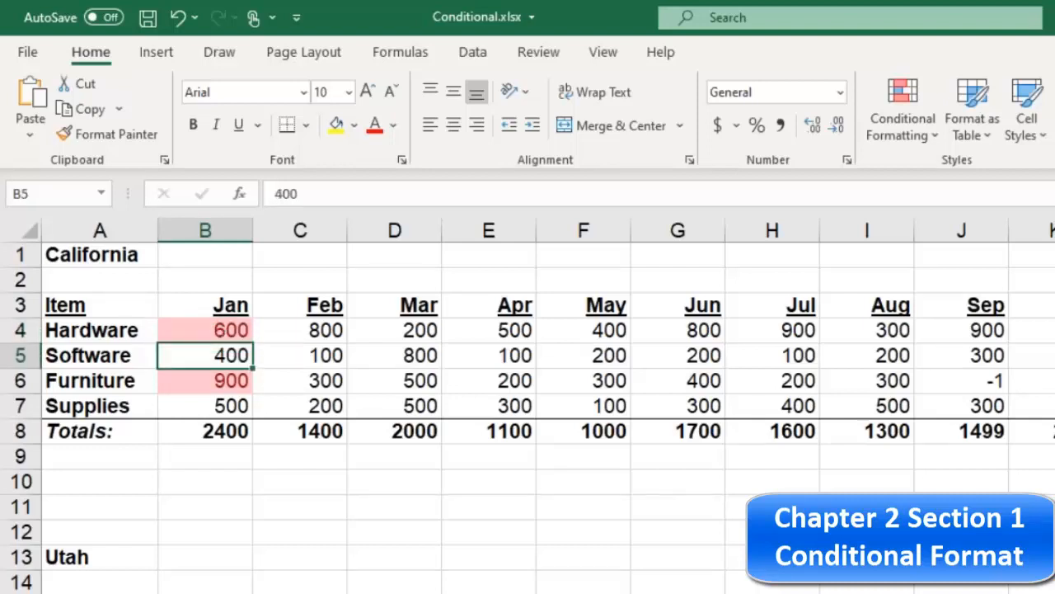
{"action": "left_click", "coordinate": [221, 326]}
{"action": "left_click_drag", "start_coordinate": [308, 329], "coordinate": [307, 407]}
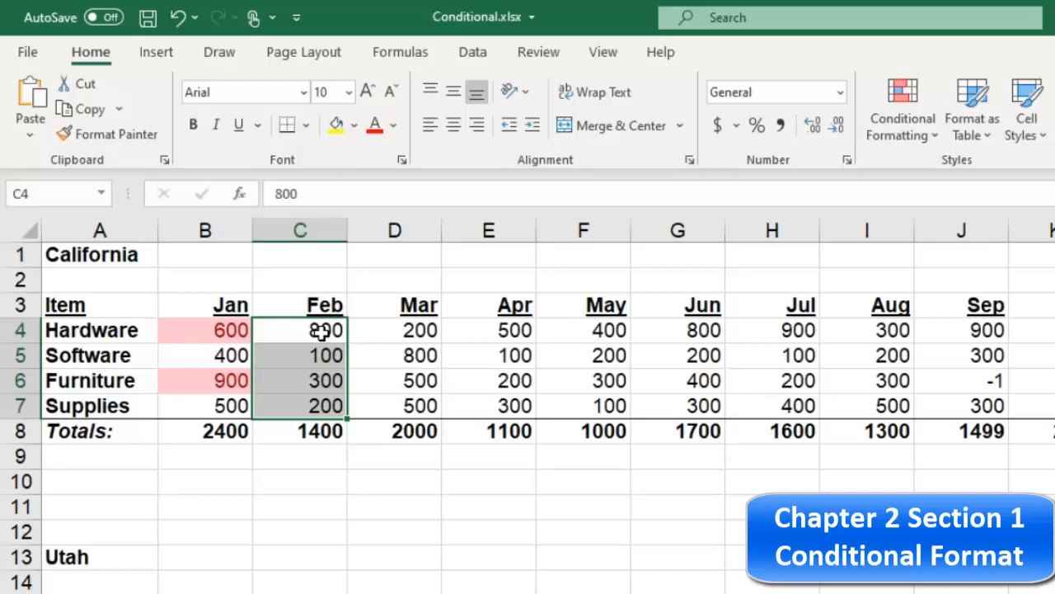
{"action": "left_click", "coordinate": [918, 132]}
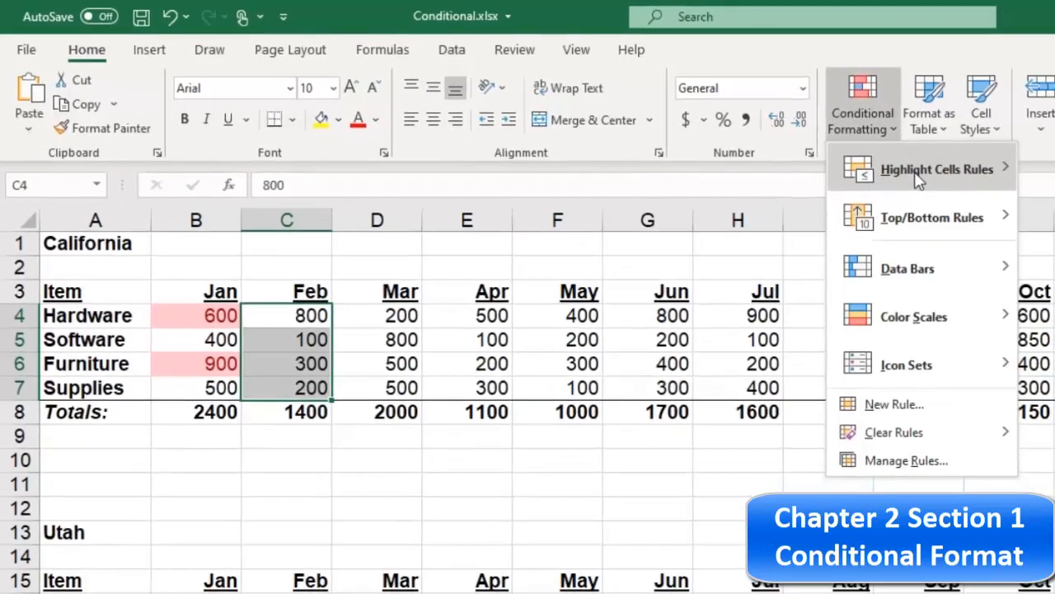
{"action": "mouse_move", "coordinate": [965, 176]}
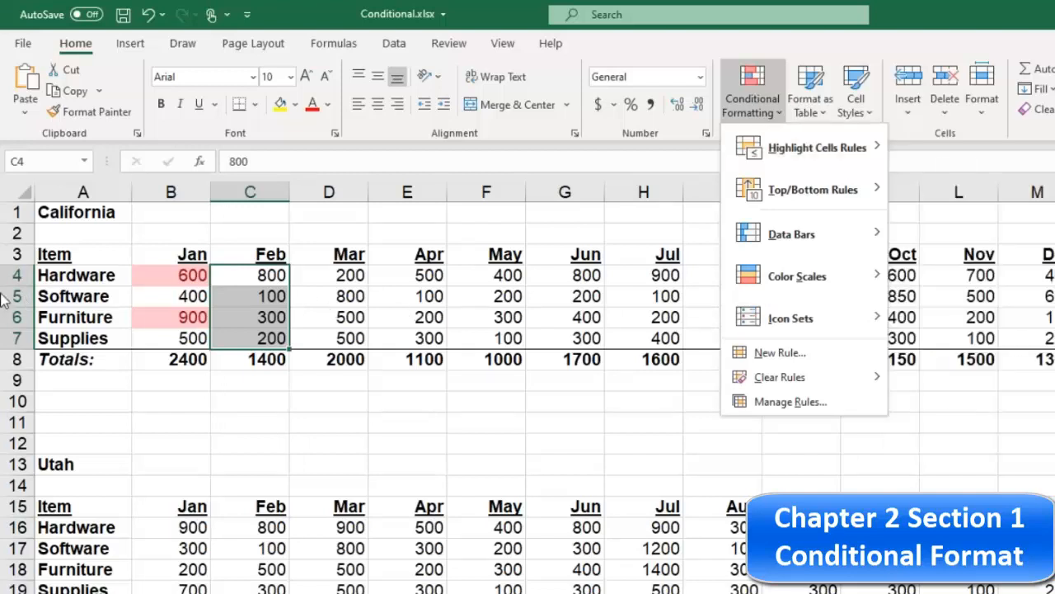
{"action": "left_click", "coordinate": [70, 282]}
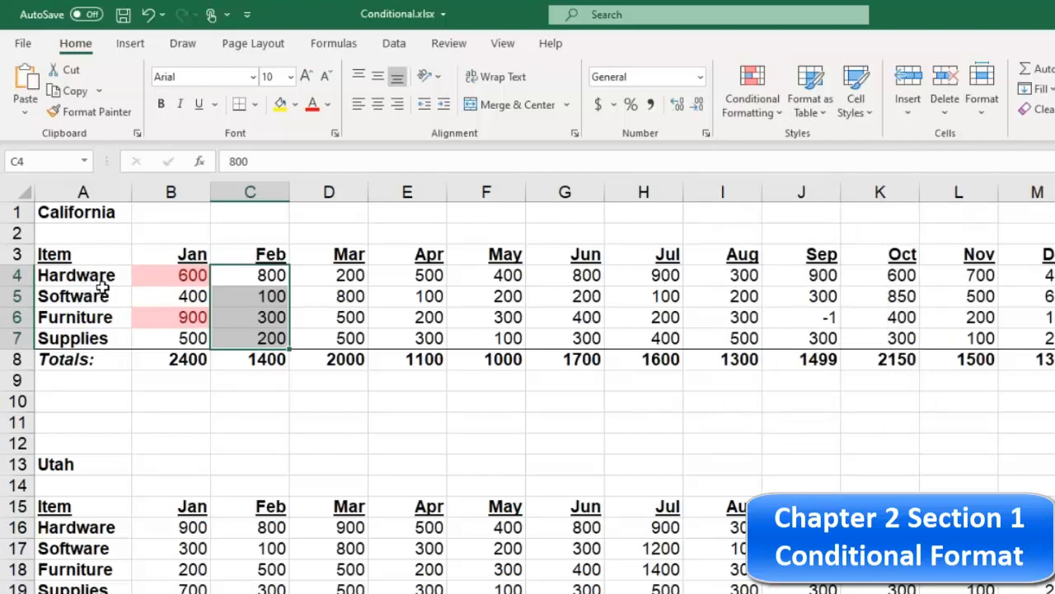
Highlight California's item labels in A4:A7 that contain the text "ware" with Light Red Fill with Dark Red Text.
{"action": "left_click", "coordinate": [99, 275]}
{"action": "left_click", "coordinate": [97, 293]}
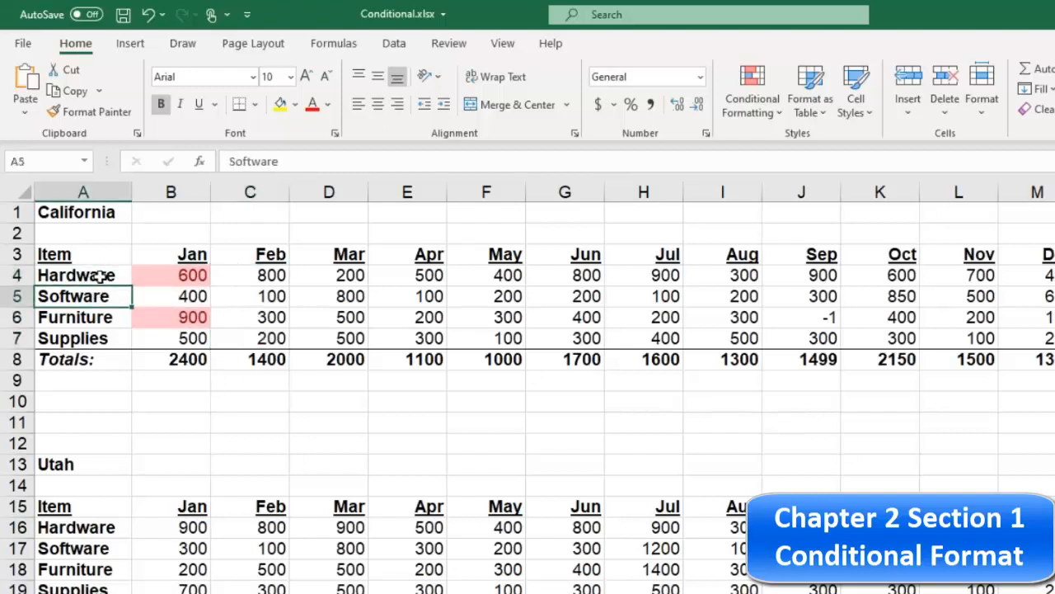
{"action": "left_click", "coordinate": [99, 274]}
{"action": "left_click_drag", "start_coordinate": [98, 275], "coordinate": [100, 338]}
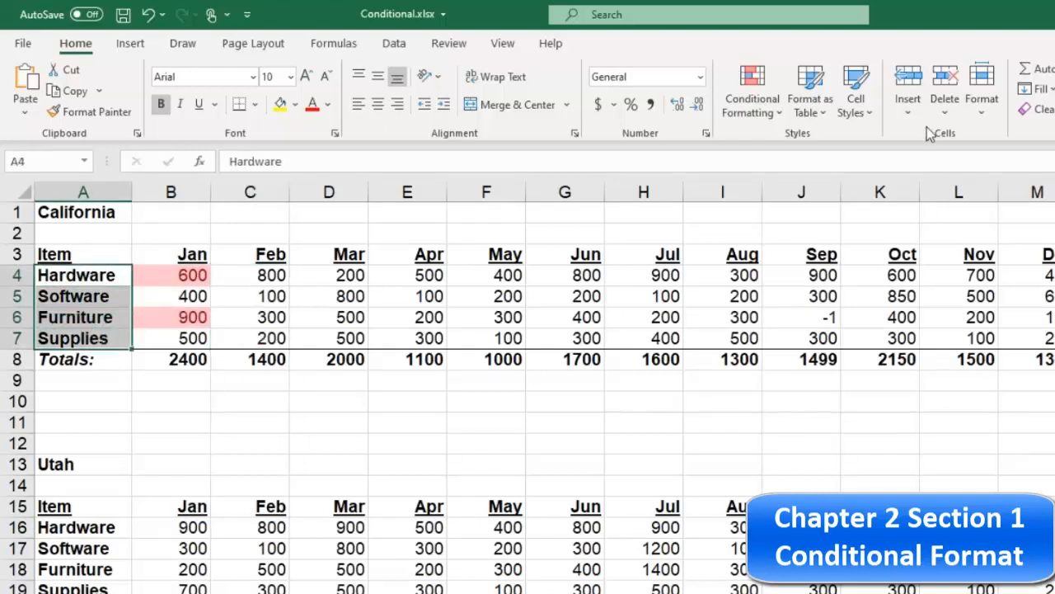
{"action": "left_click", "coordinate": [752, 91]}
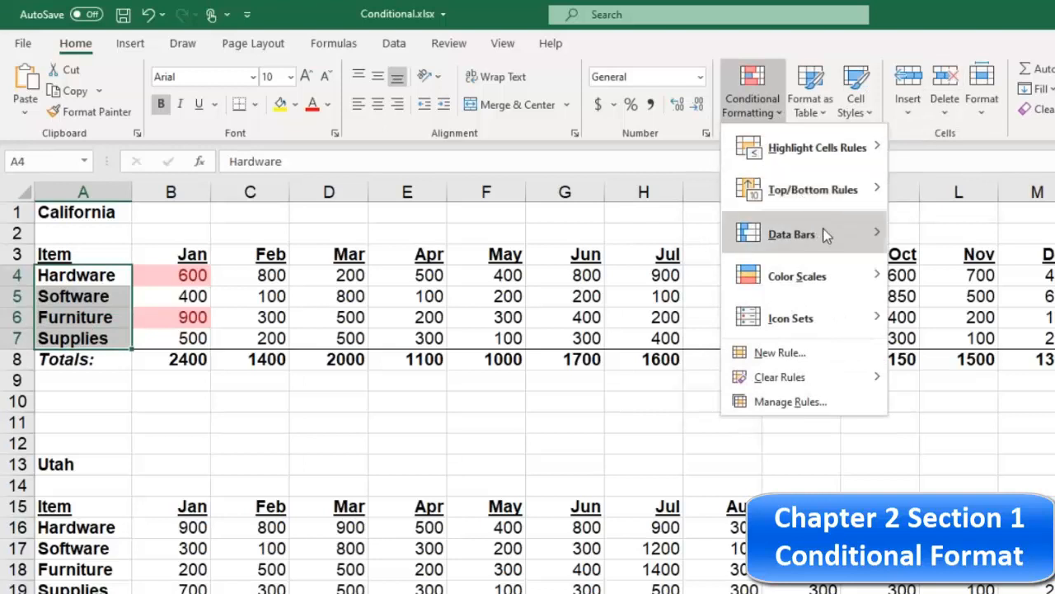
{"action": "mouse_move", "coordinate": [830, 159]}
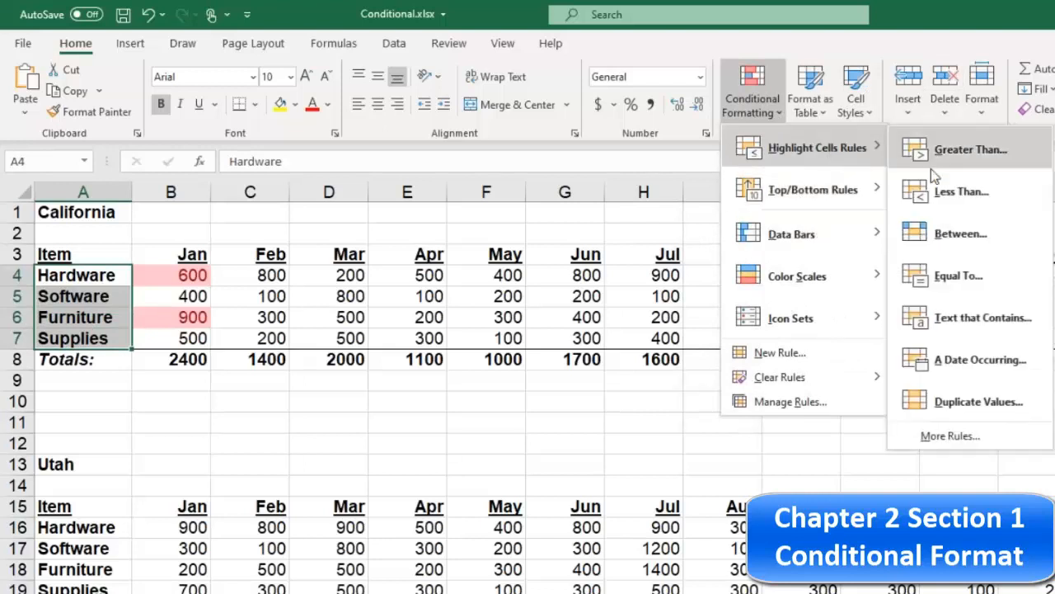
{"action": "left_click", "coordinate": [971, 319]}
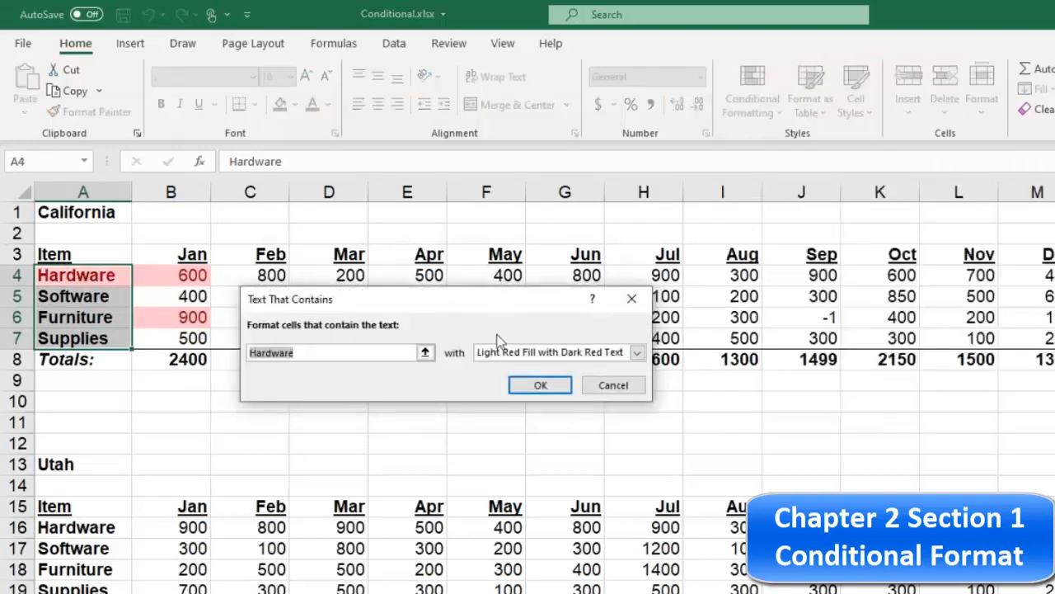
{"action": "type", "text": "ware"}
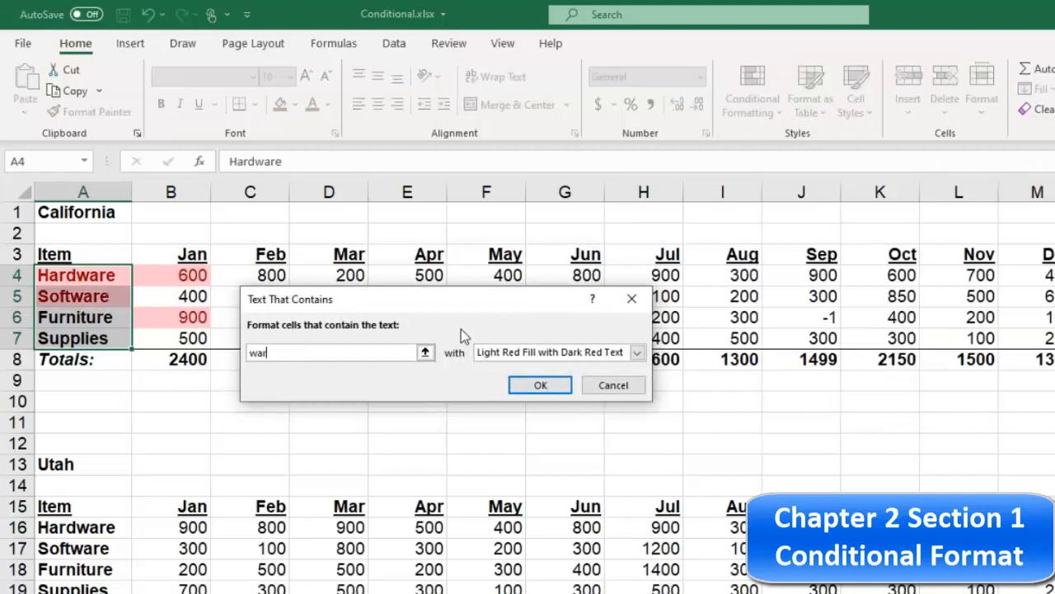
{"action": "left_click", "coordinate": [545, 385]}
{"action": "left_click", "coordinate": [442, 378]}
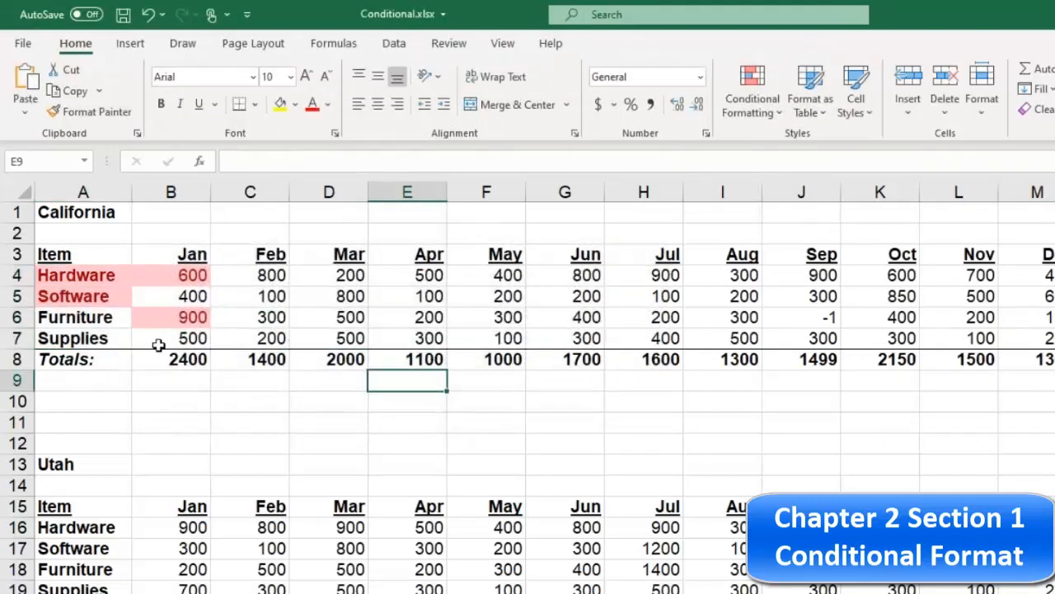
{"action": "left_click", "coordinate": [94, 293]}
{"action": "left_click_drag", "start_coordinate": [99, 274], "coordinate": [97, 335]}
{"action": "left_click", "coordinate": [85, 273]}
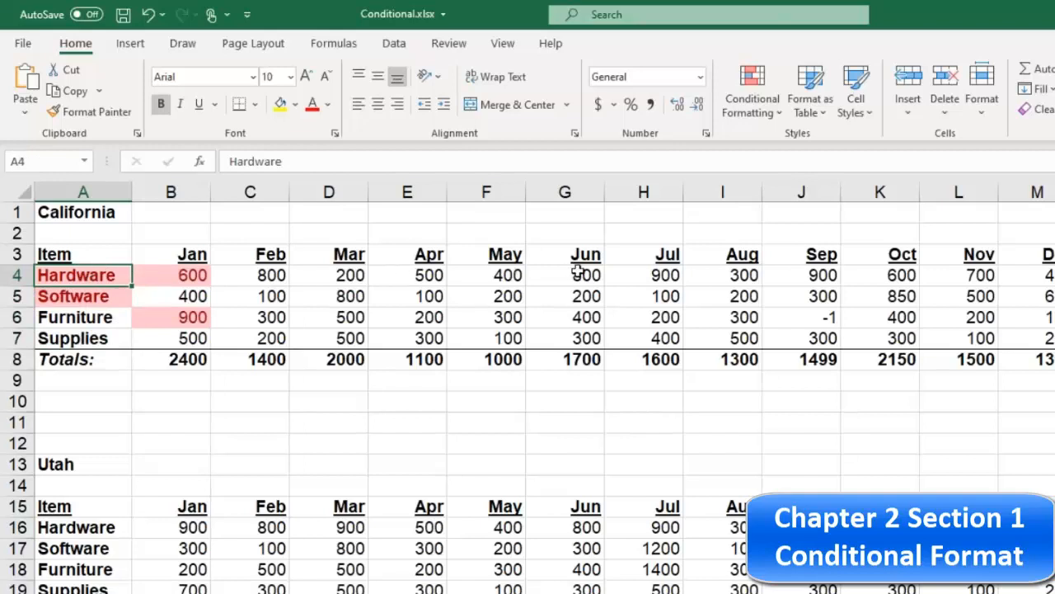
Highlight duplicate values among California's February figures in C4:C7 with Light Red Fill with Dark Red Text.
{"action": "left_click", "coordinate": [273, 272]}
{"action": "left_click_drag", "start_coordinate": [273, 272], "coordinate": [269, 335]}
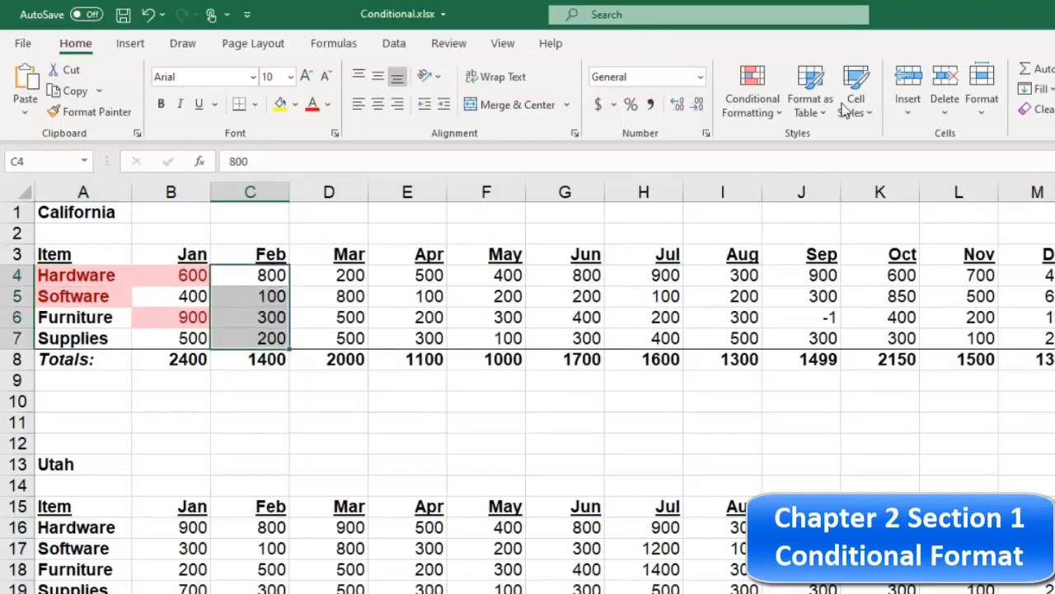
{"action": "left_click", "coordinate": [755, 113]}
{"action": "mouse_move", "coordinate": [801, 147]}
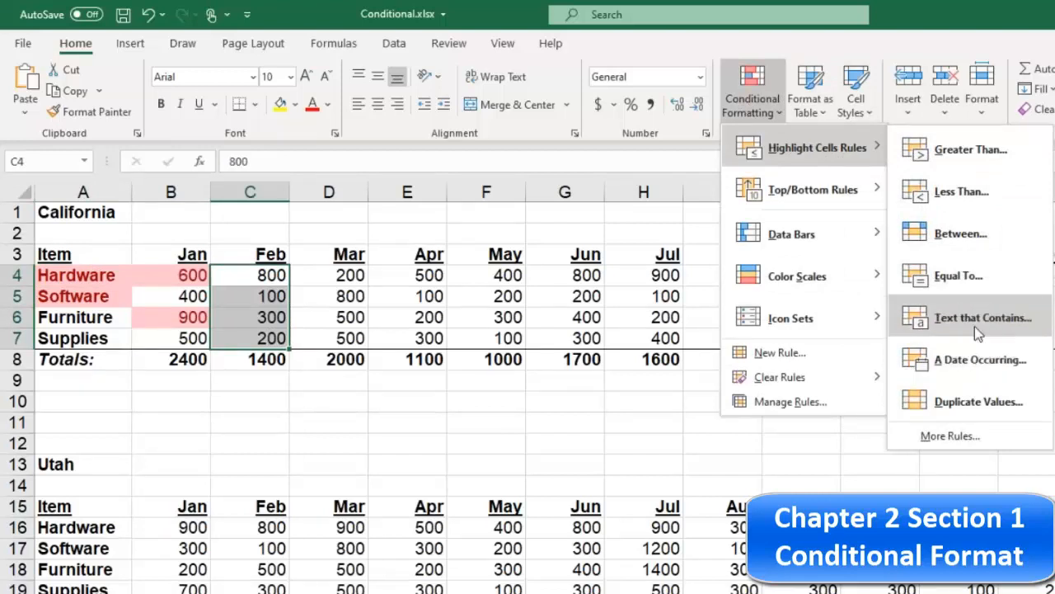
{"action": "left_click", "coordinate": [970, 401]}
{"action": "left_click_drag", "start_coordinate": [384, 279], "coordinate": [493, 189]}
{"action": "left_click", "coordinate": [464, 243]}
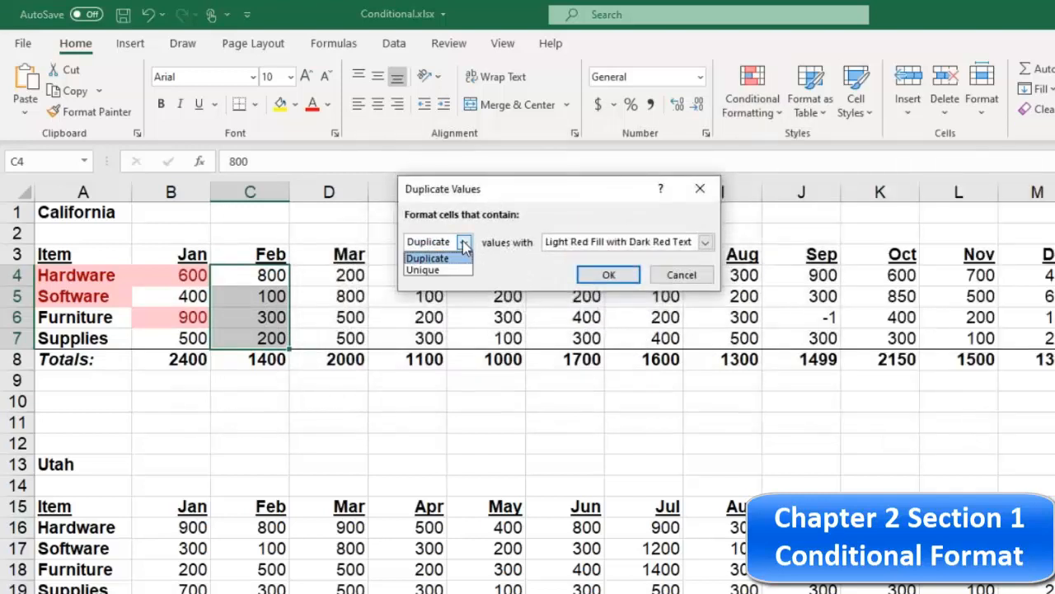
{"action": "left_click", "coordinate": [449, 259]}
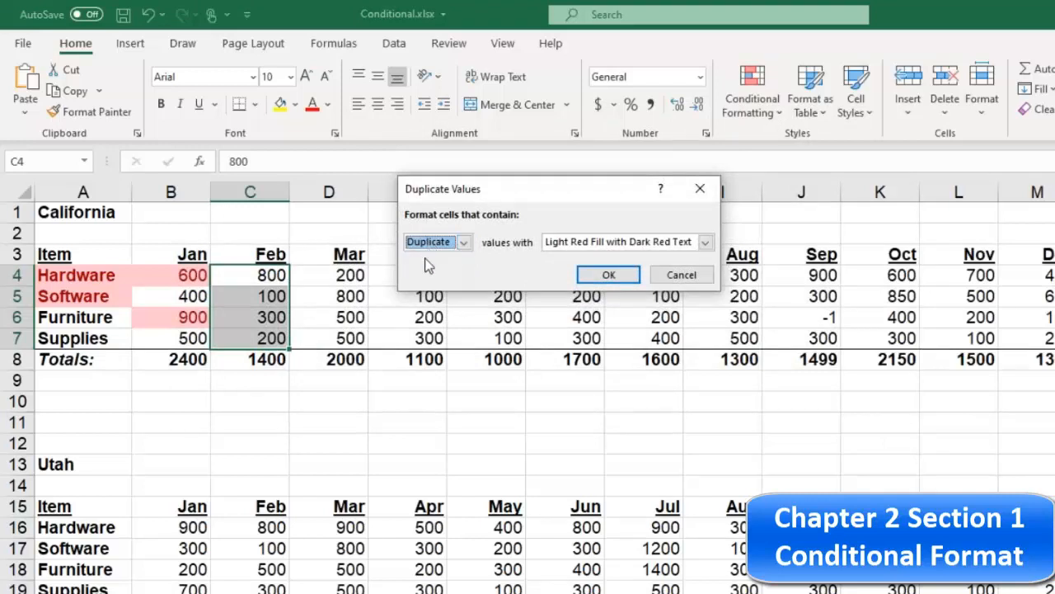
{"action": "left_click", "coordinate": [607, 275]}
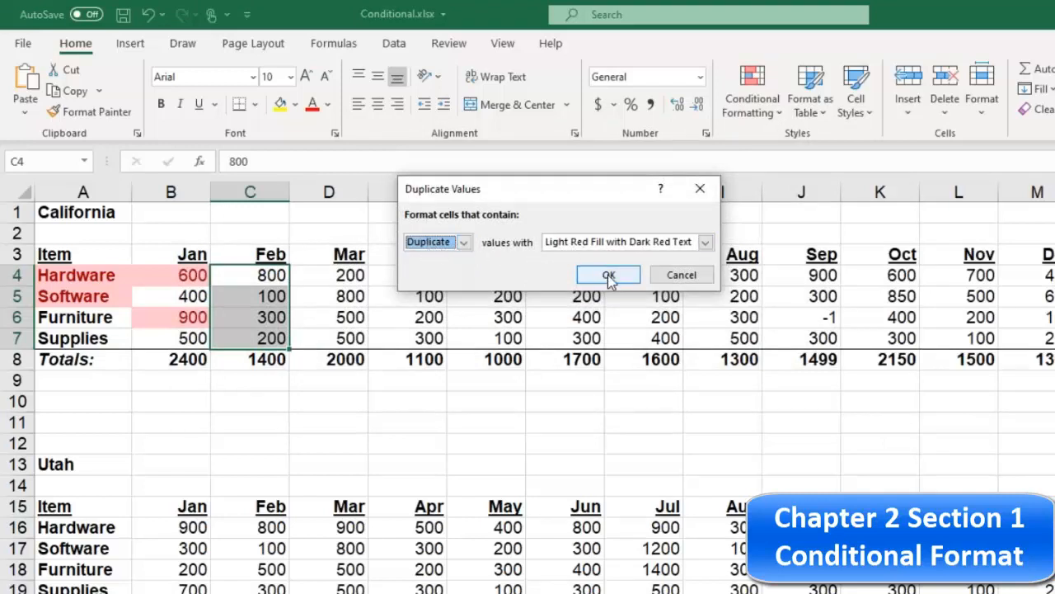
{"action": "left_click", "coordinate": [705, 241]}
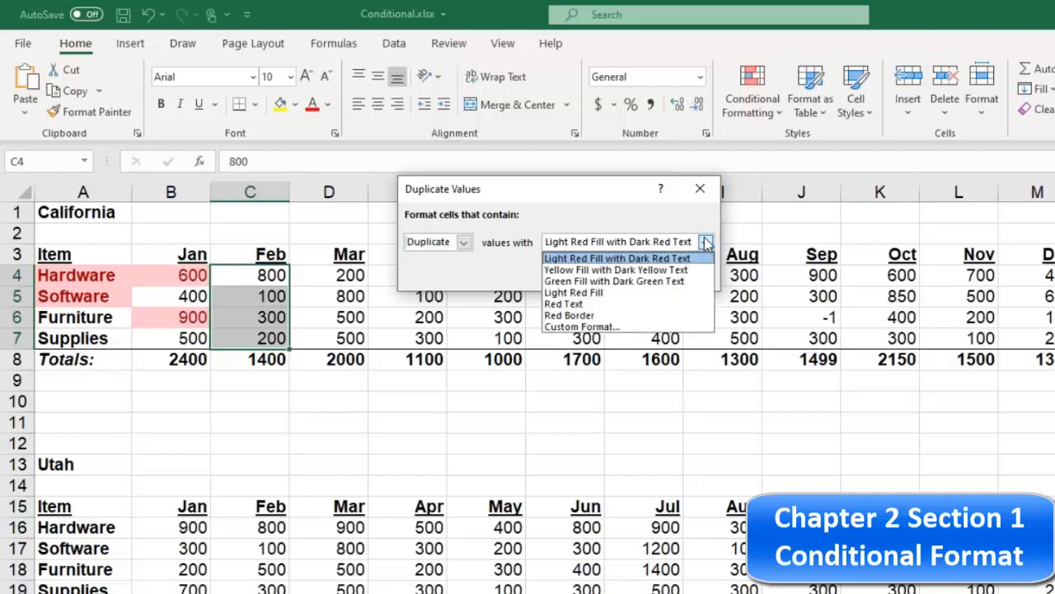
{"action": "left_click", "coordinate": [705, 241]}
{"action": "left_click", "coordinate": [608, 275]}
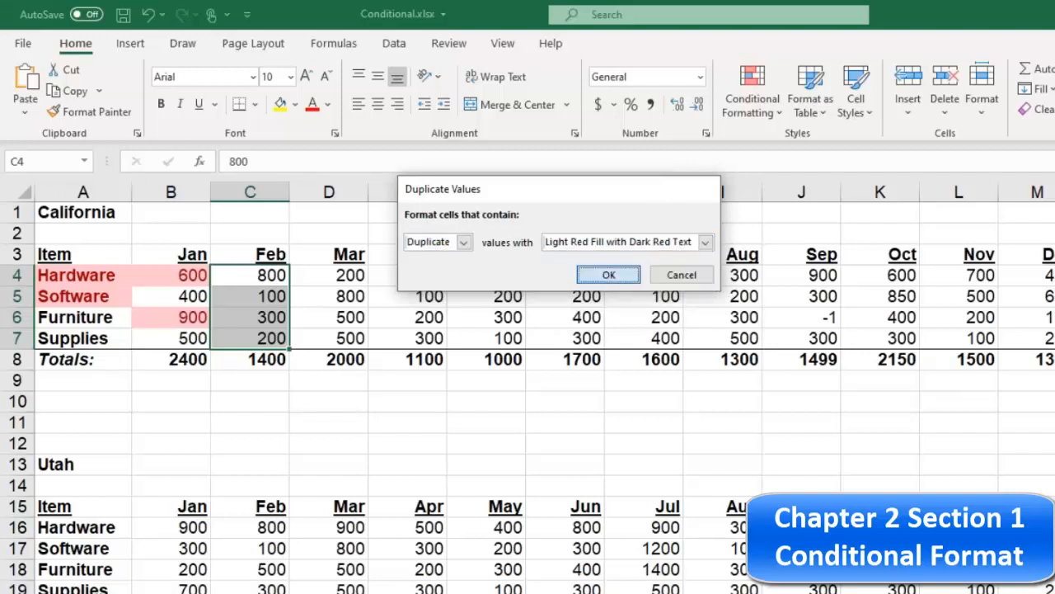
Test the duplicate rule by setting California's February values for Furniture and Hardware to 100.
{"action": "left_click", "coordinate": [275, 295]}
{"action": "left_click", "coordinate": [275, 318]}
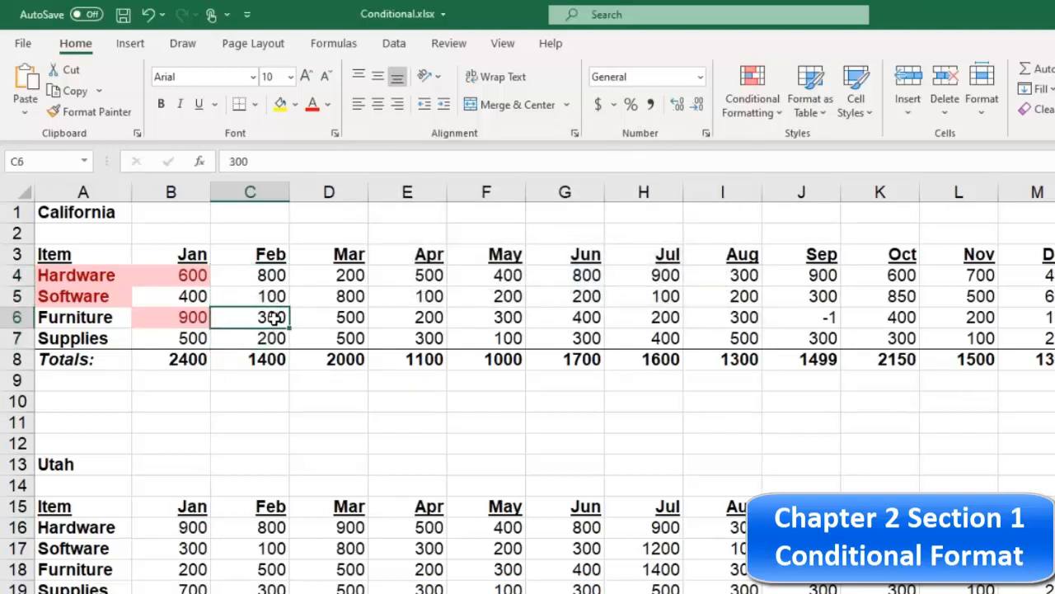
{"action": "type", "text": "100"}
{"action": "left_click", "coordinate": [295, 341]}
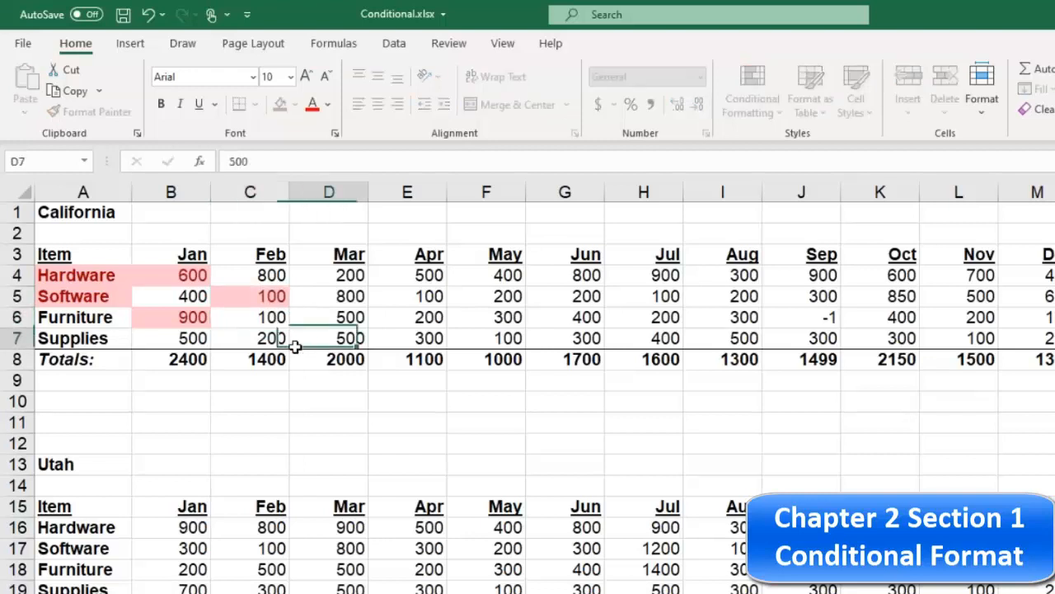
{"action": "left_click", "coordinate": [270, 275]}
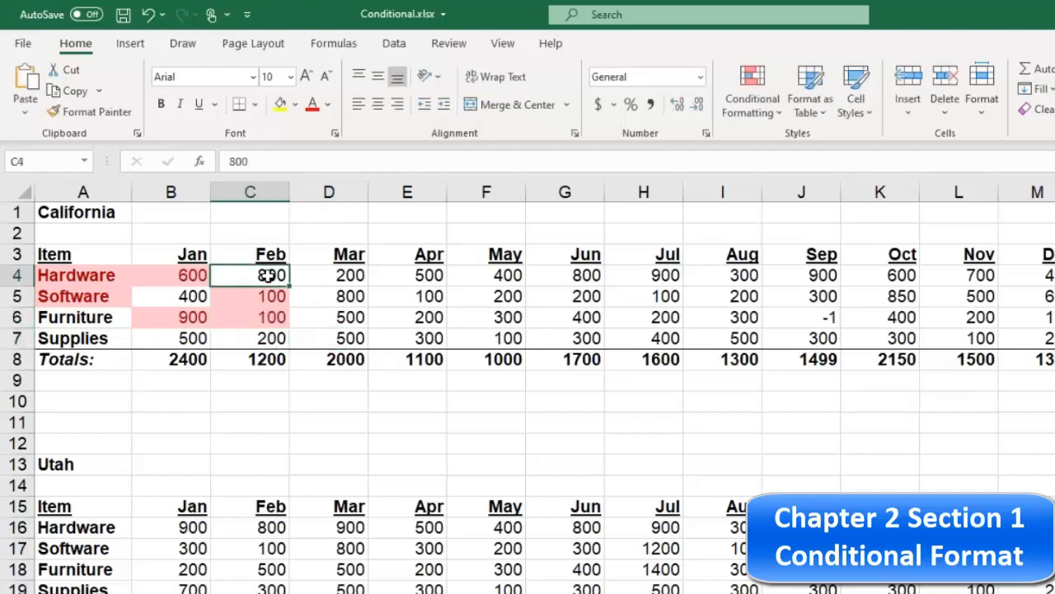
{"action": "type", "text": "100"}
{"action": "left_click", "coordinate": [278, 322]}
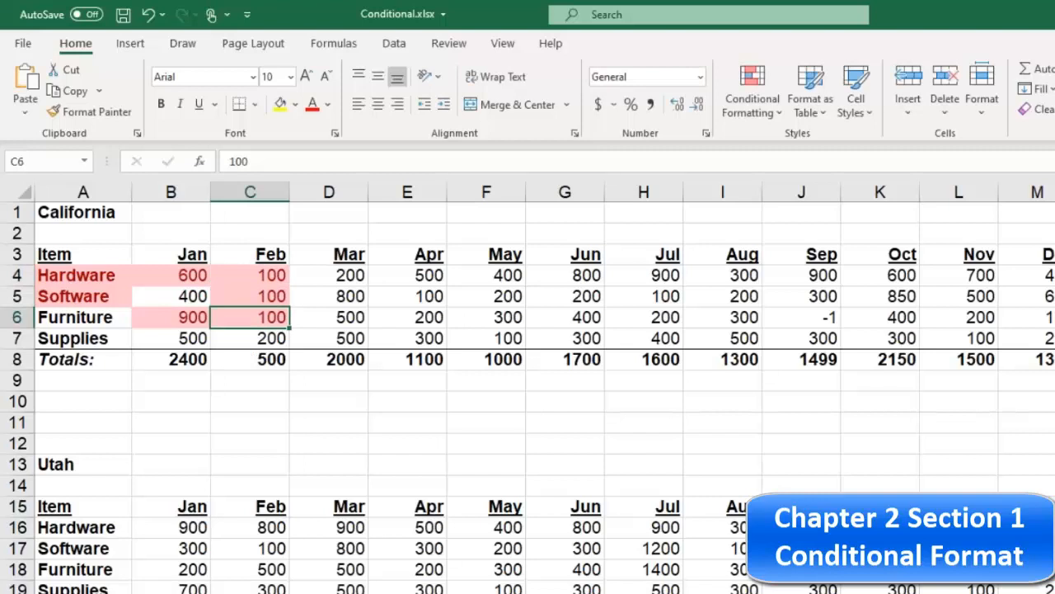
Test the duplicate rule further by setting California's February values to 400 for Software and Supplies and 200 for Furniture.
{"action": "left_click", "coordinate": [270, 298]}
{"action": "type", "text": "400"}
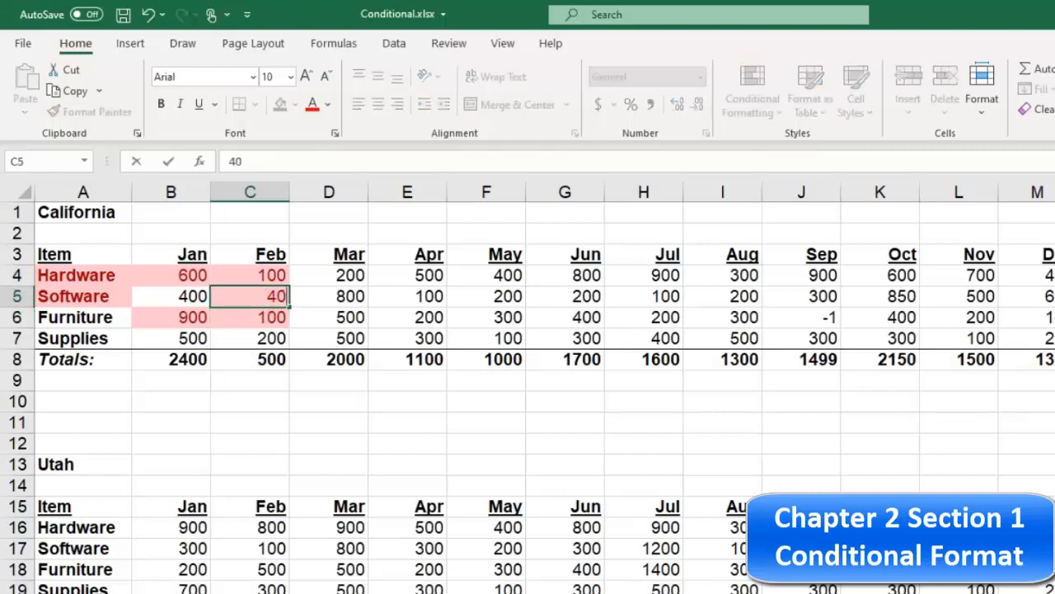
{"action": "key", "text": "Return"}
{"action": "left_click", "coordinate": [275, 337]}
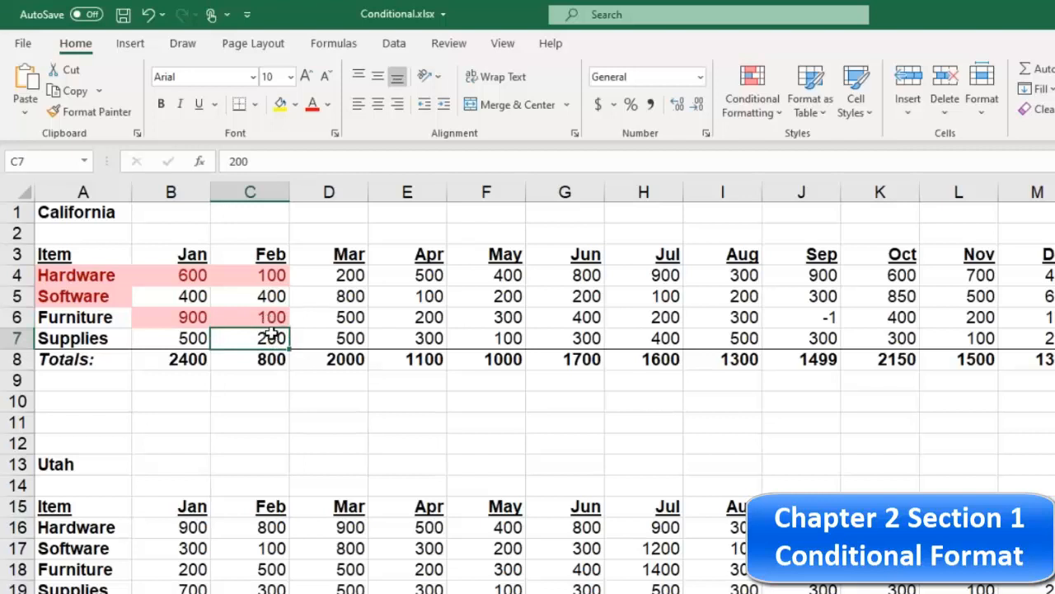
{"action": "type", "text": "400"}
{"action": "left_click", "coordinate": [293, 359]}
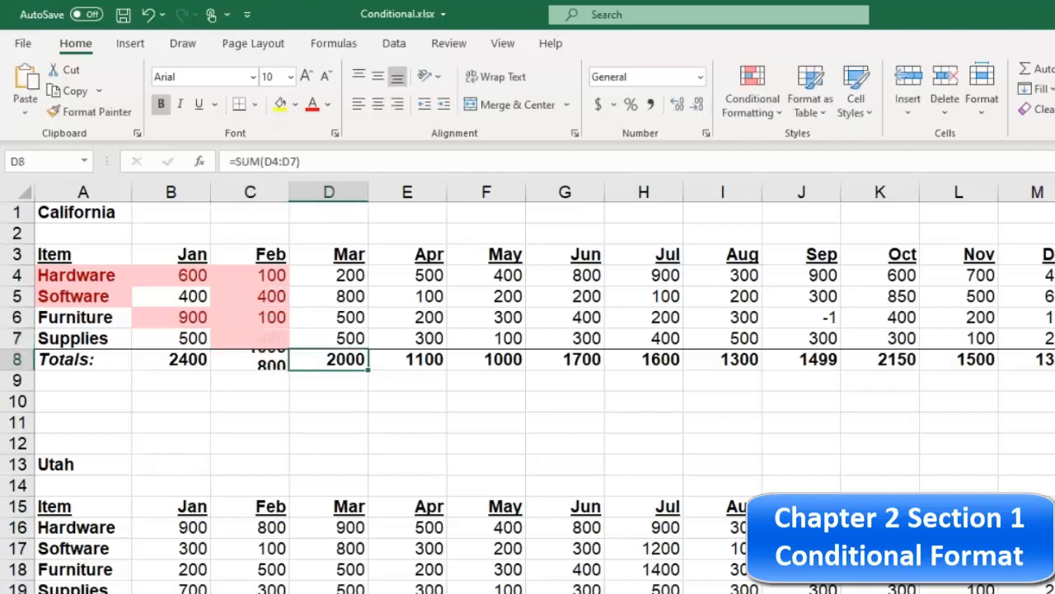
{"action": "left_click", "coordinate": [270, 314]}
{"action": "type", "text": "200"}
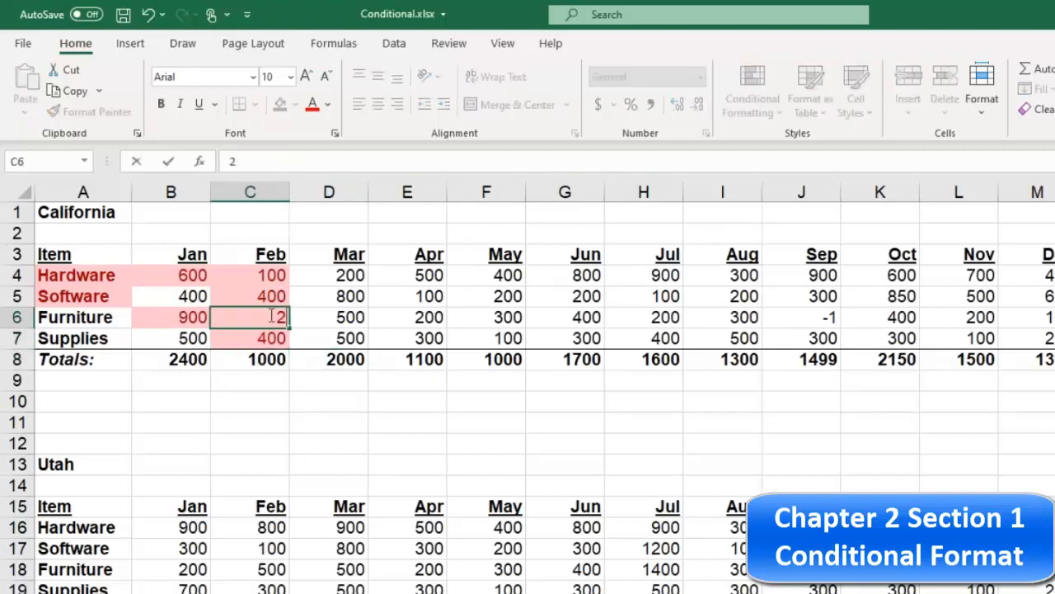
{"action": "left_click", "coordinate": [318, 361]}
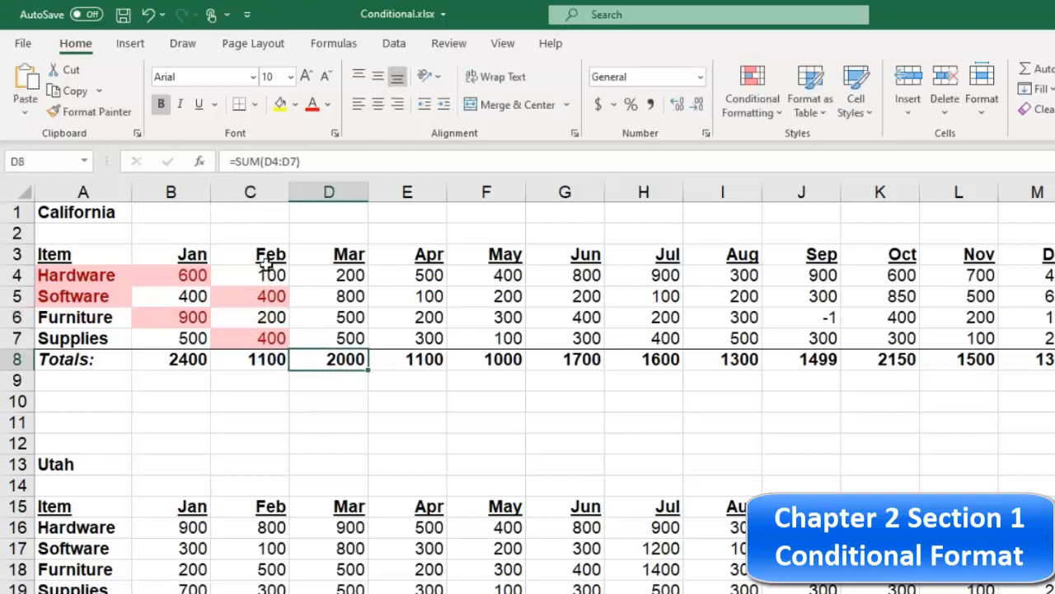
{"action": "left_click", "coordinate": [257, 274]}
{"action": "left_click_drag", "start_coordinate": [257, 275], "coordinate": [267, 330]}
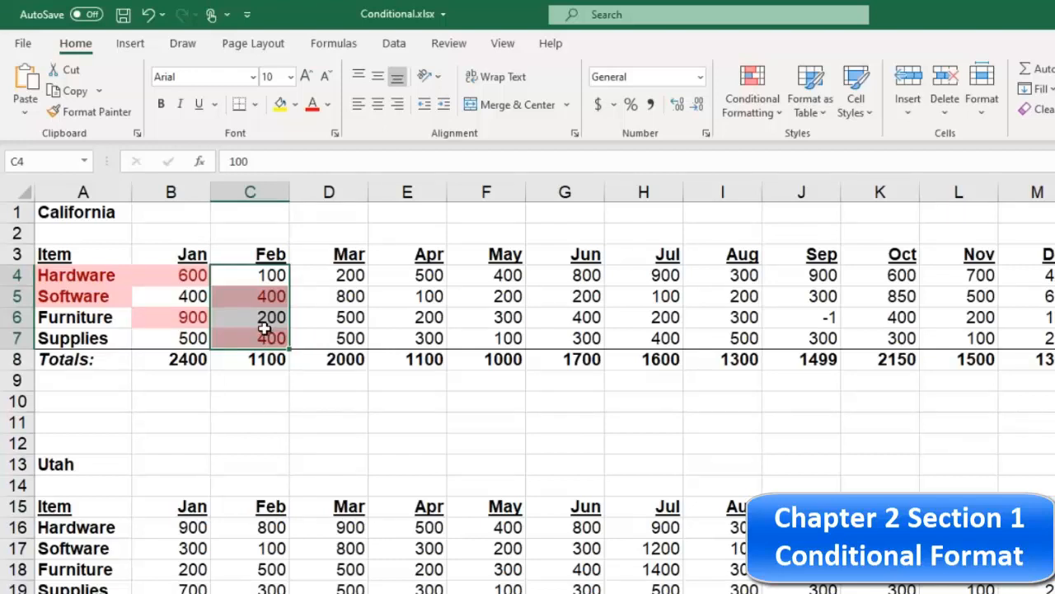
{"action": "left_click", "coordinate": [274, 297]}
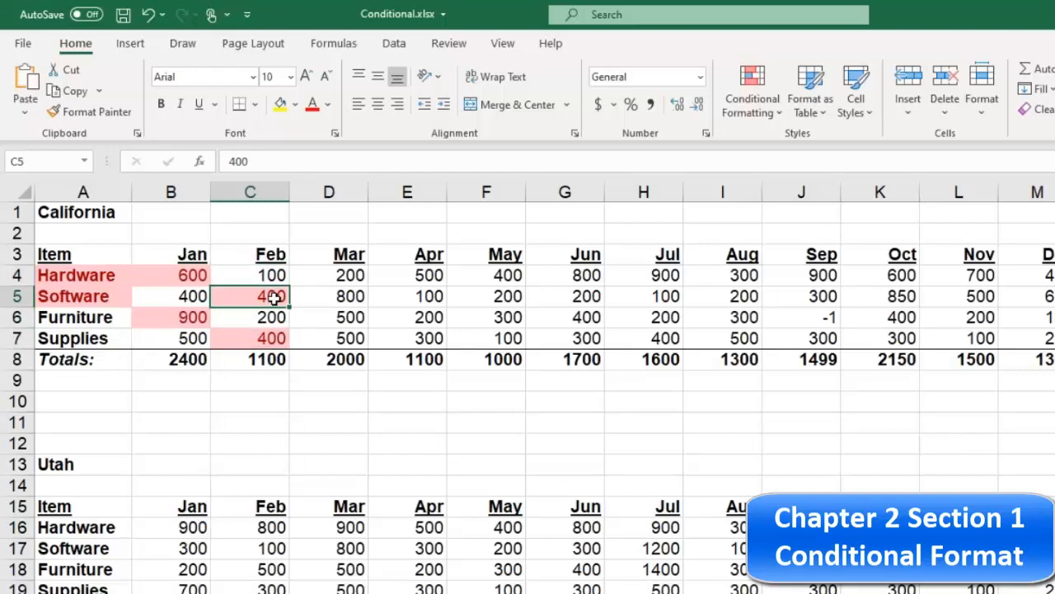
{"action": "left_click", "coordinate": [269, 276]}
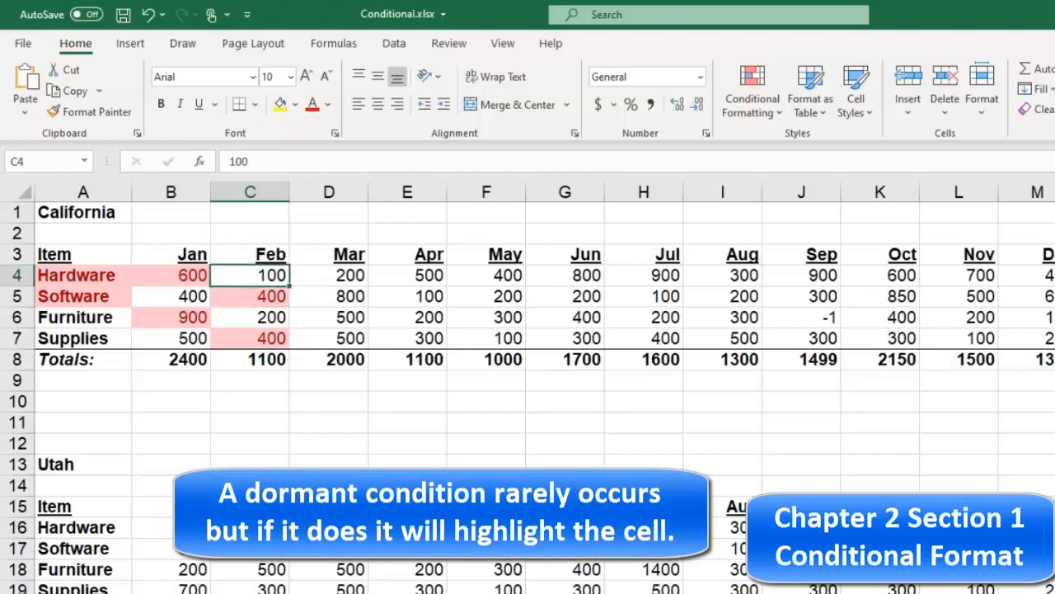
{"action": "left_click", "coordinate": [273, 293]}
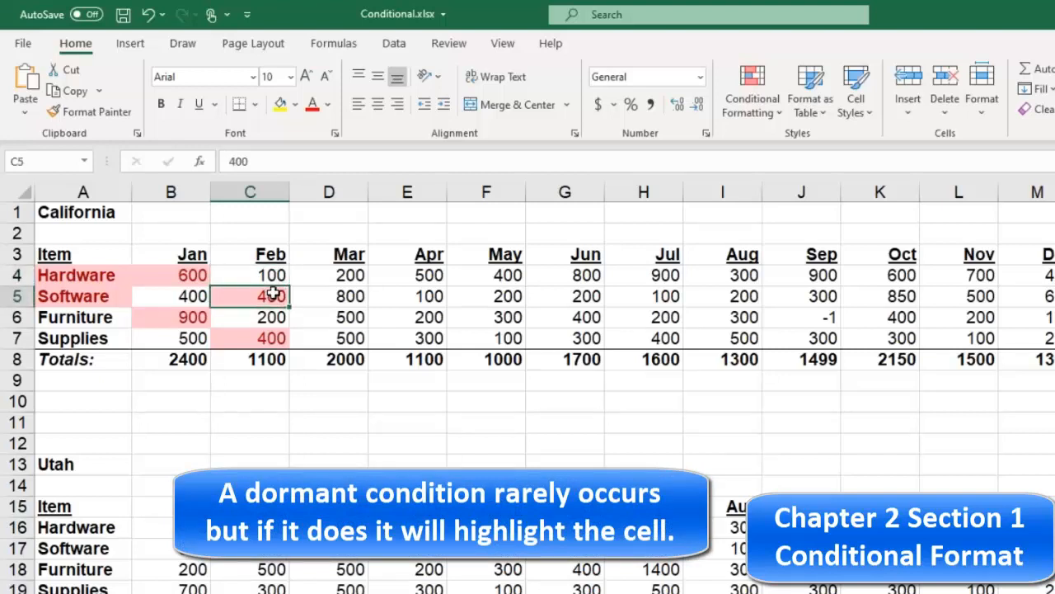
Highlight the top 2 items among California's March figures in D4:D7 with Light Red Fill with Dark Red Text.
{"action": "left_click", "coordinate": [349, 274]}
{"action": "left_click_drag", "start_coordinate": [348, 274], "coordinate": [350, 337]}
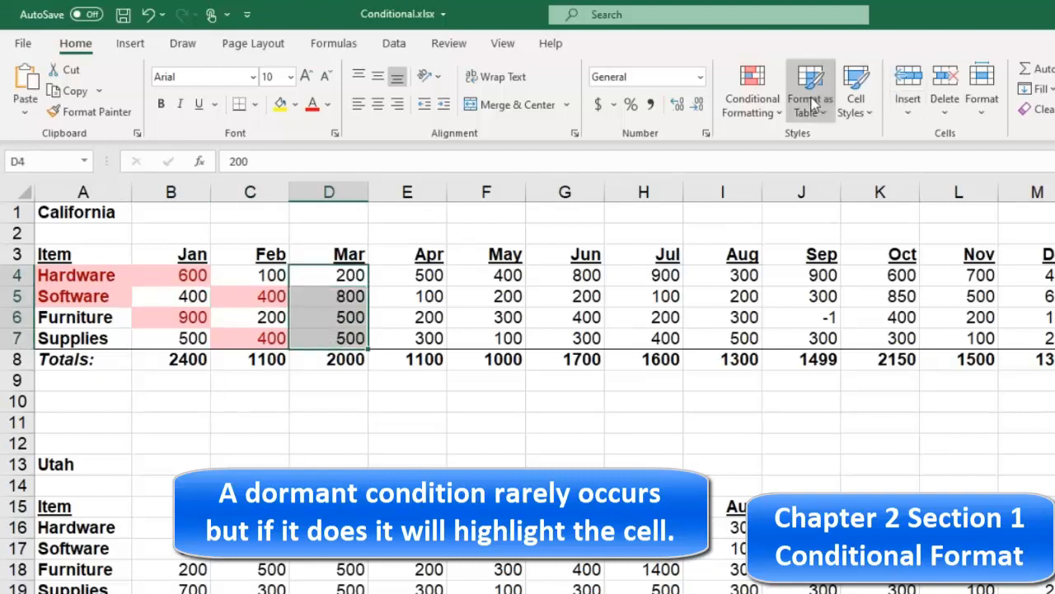
{"action": "left_click", "coordinate": [752, 107]}
{"action": "mouse_move", "coordinate": [820, 148]}
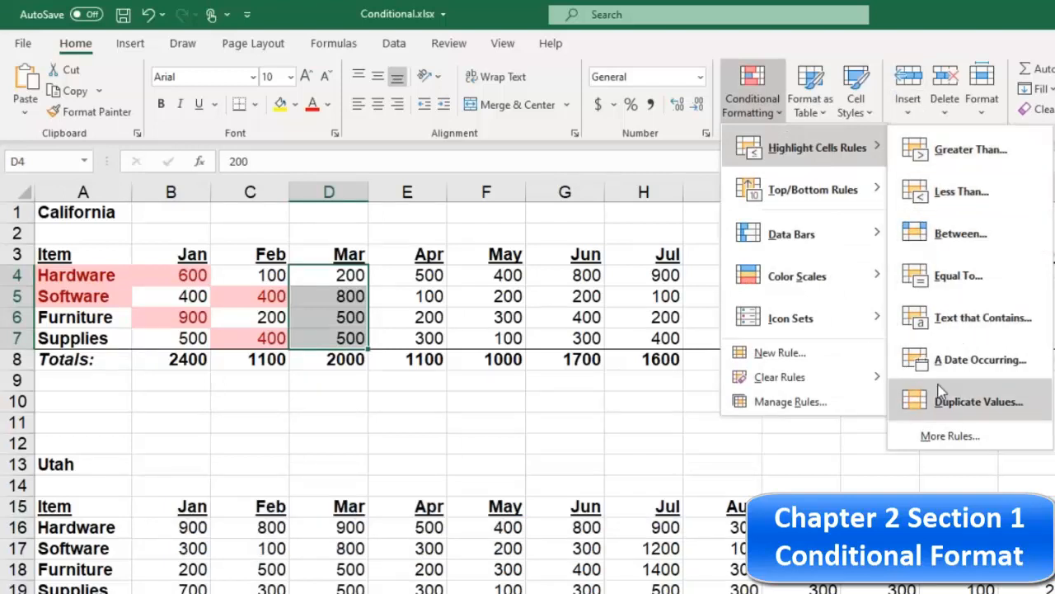
{"action": "mouse_move", "coordinate": [803, 191]}
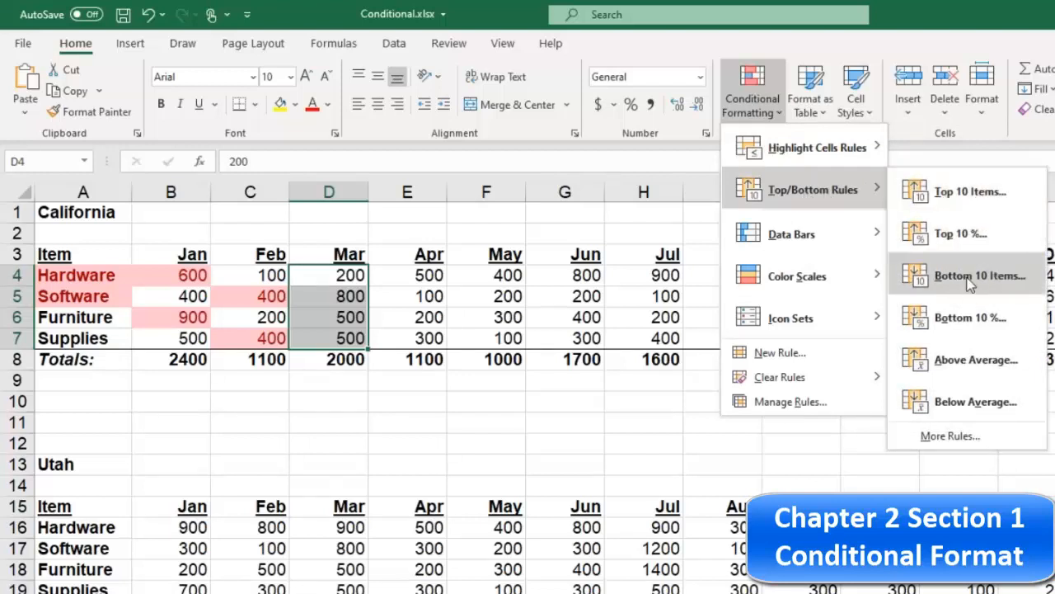
{"action": "left_click", "coordinate": [970, 192]}
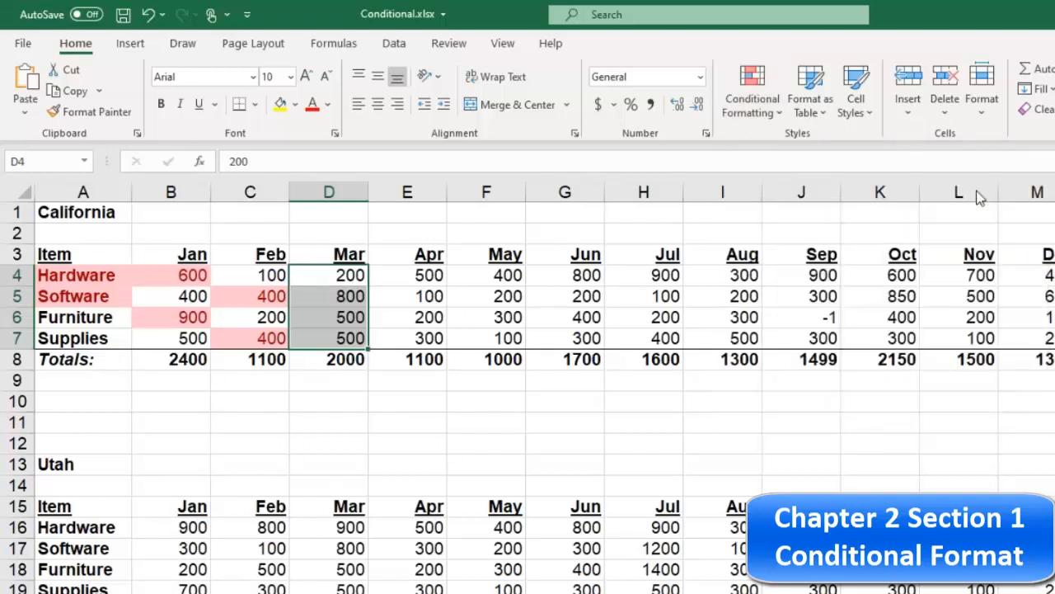
{"action": "left_click_drag", "start_coordinate": [532, 187], "coordinate": [808, 246]}
{"action": "left_click_drag", "start_coordinate": [729, 299], "coordinate": [690, 297]}
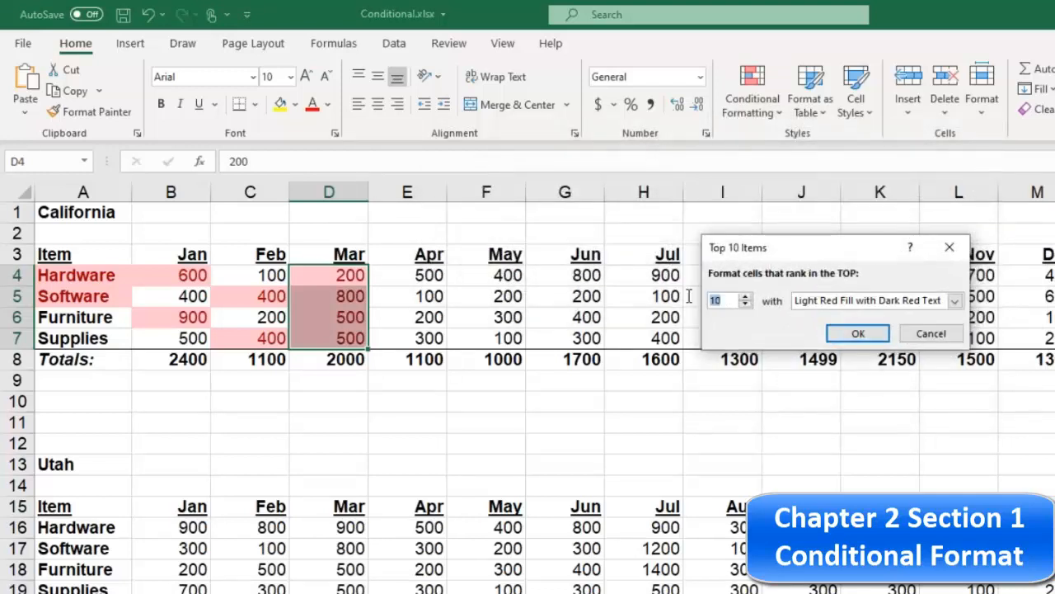
{"action": "type", "text": "1"}
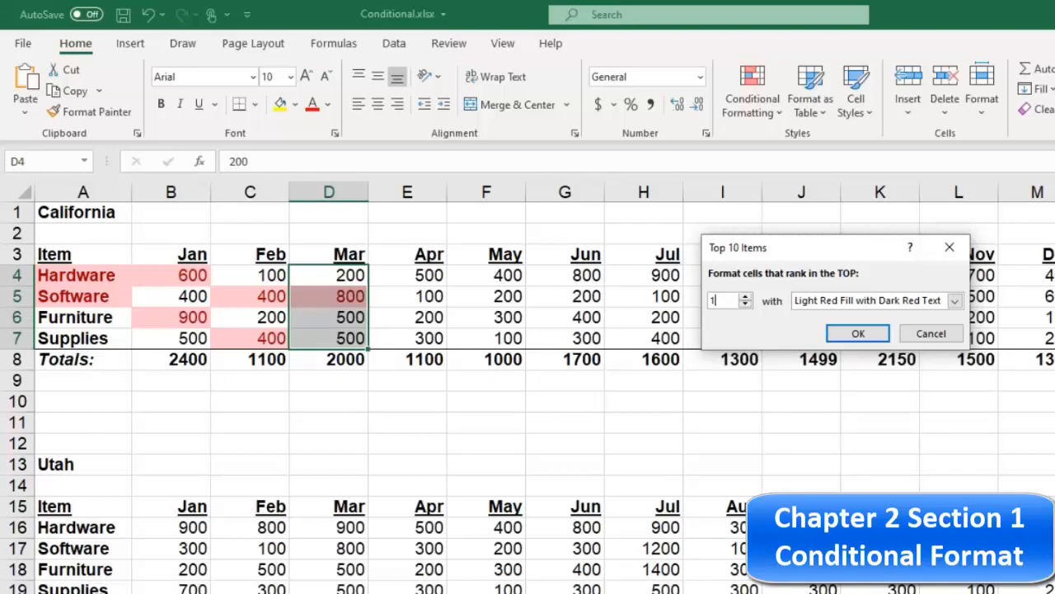
{"action": "type", "text": "2"}
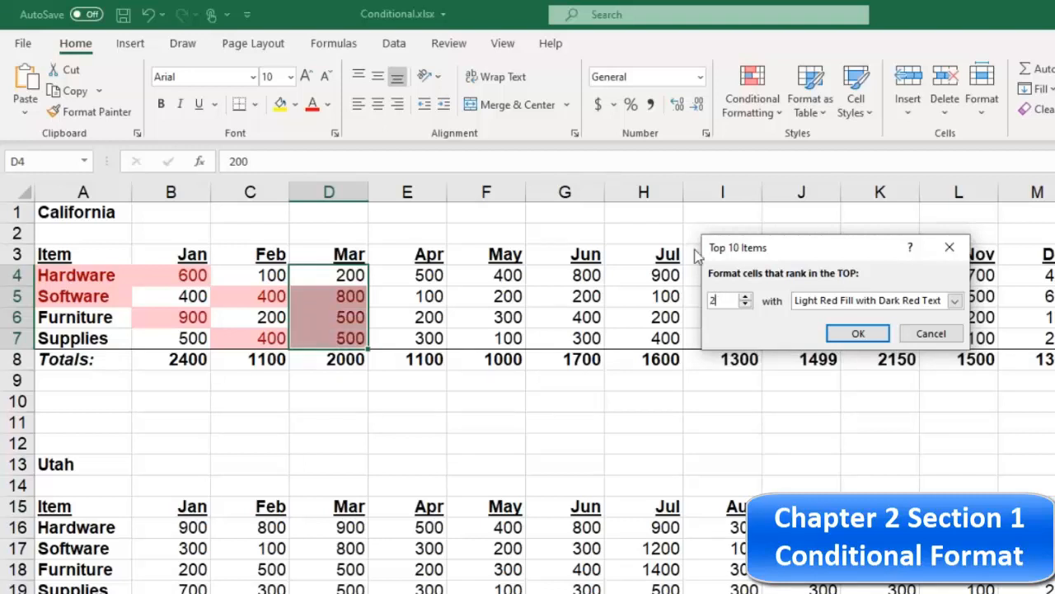
{"action": "left_click", "coordinate": [858, 334]}
{"action": "left_click", "coordinate": [389, 315]}
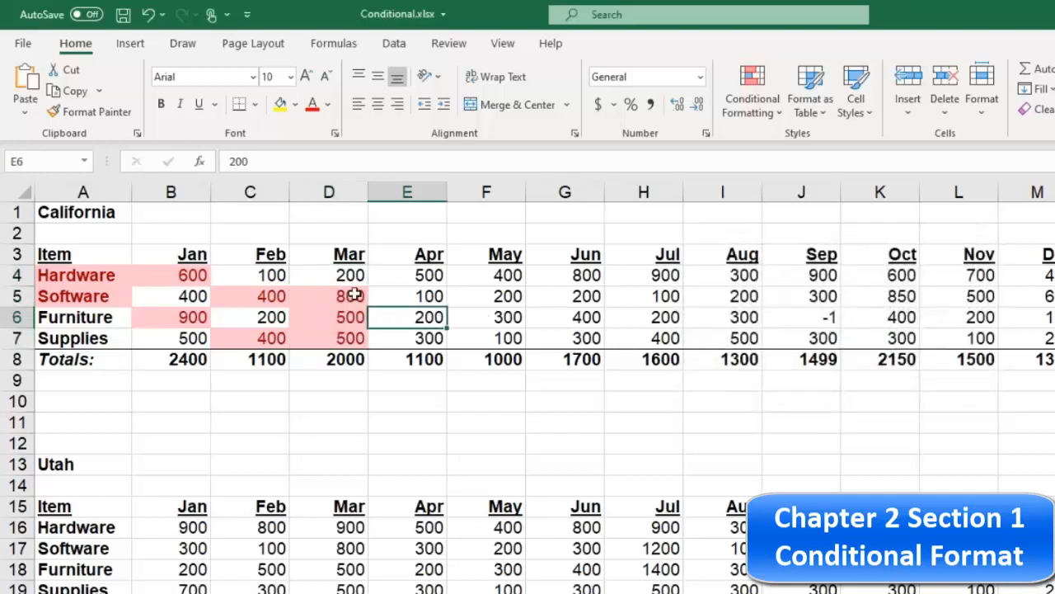
Test the top-items rule by setting California's March value for Furniture to 0.
{"action": "left_click_drag", "start_coordinate": [349, 317], "coordinate": [350, 338]}
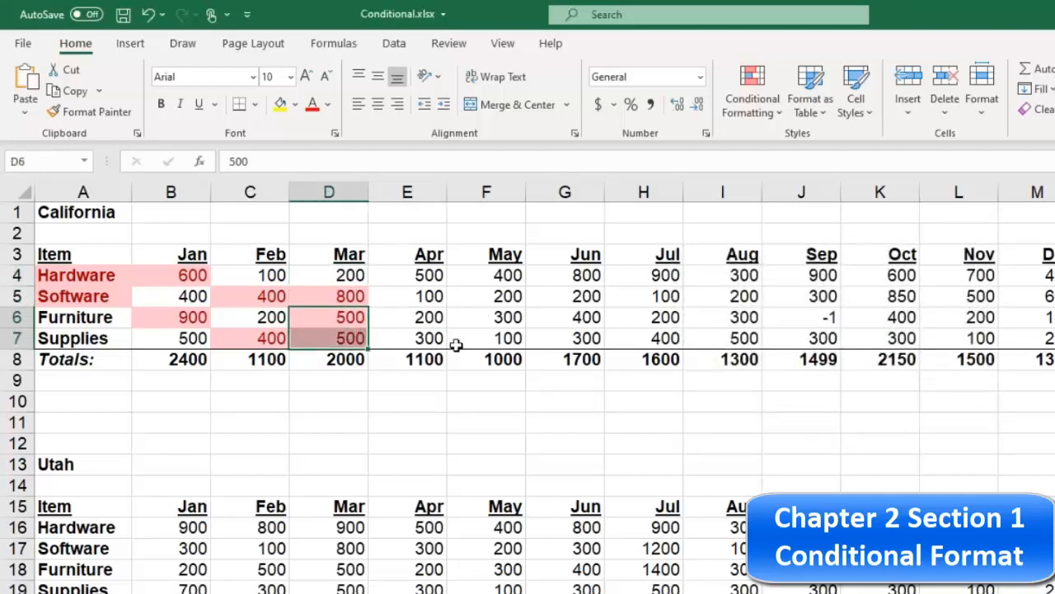
{"action": "left_click", "coordinate": [351, 337]}
{"action": "left_click", "coordinate": [352, 319]}
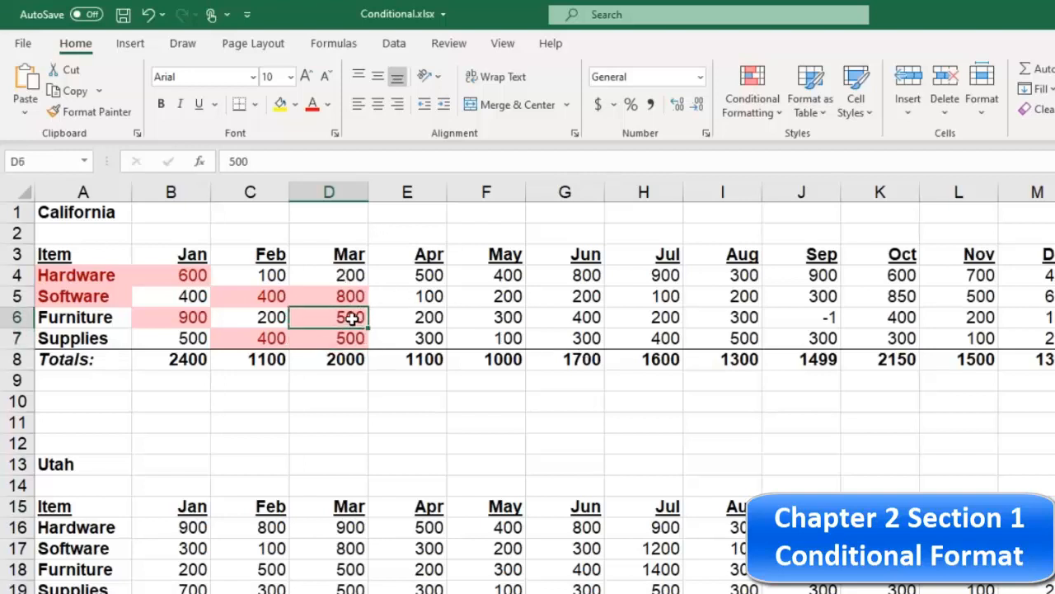
{"action": "double_click", "coordinate": [352, 319]}
{"action": "key", "text": "BackSpace"}
{"action": "key", "text": "Delete"}
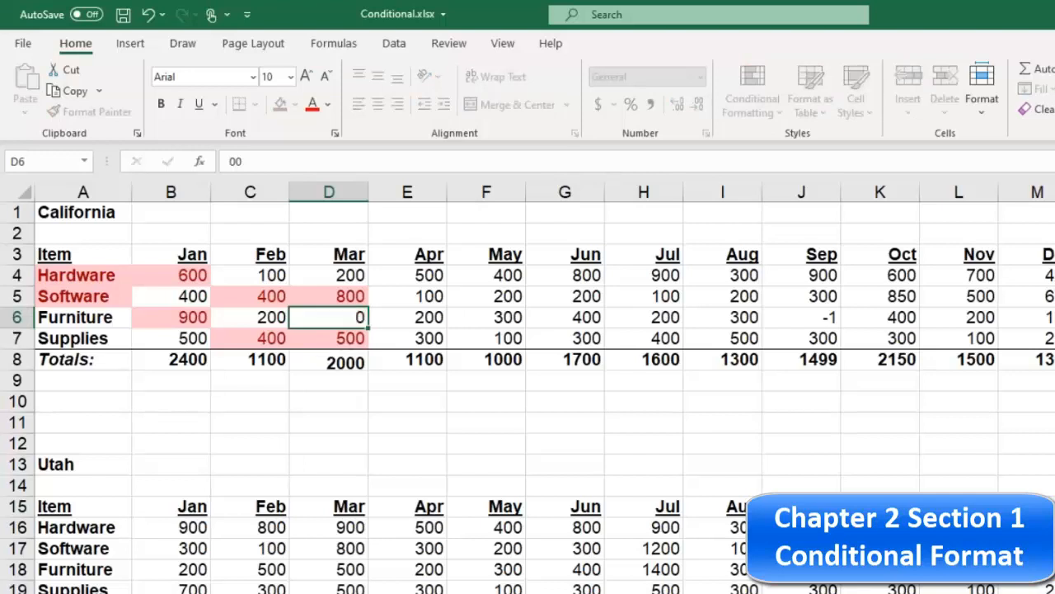
{"action": "key", "text": "Return"}
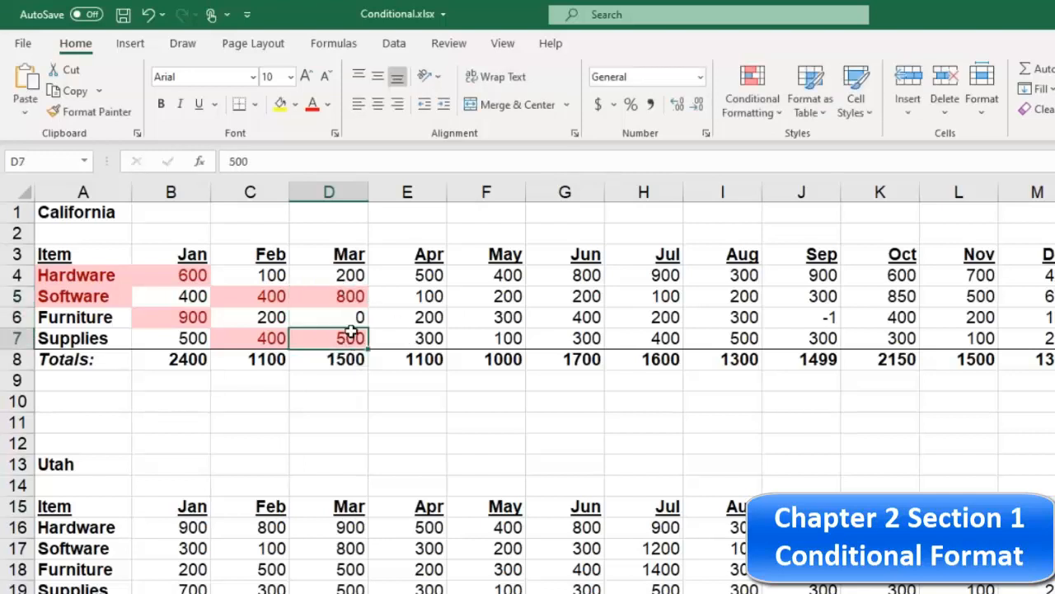
Test the top-items rule by setting California's March value for Hardware to 900.
{"action": "left_click", "coordinate": [347, 275]}
{"action": "type", "text": "900"}
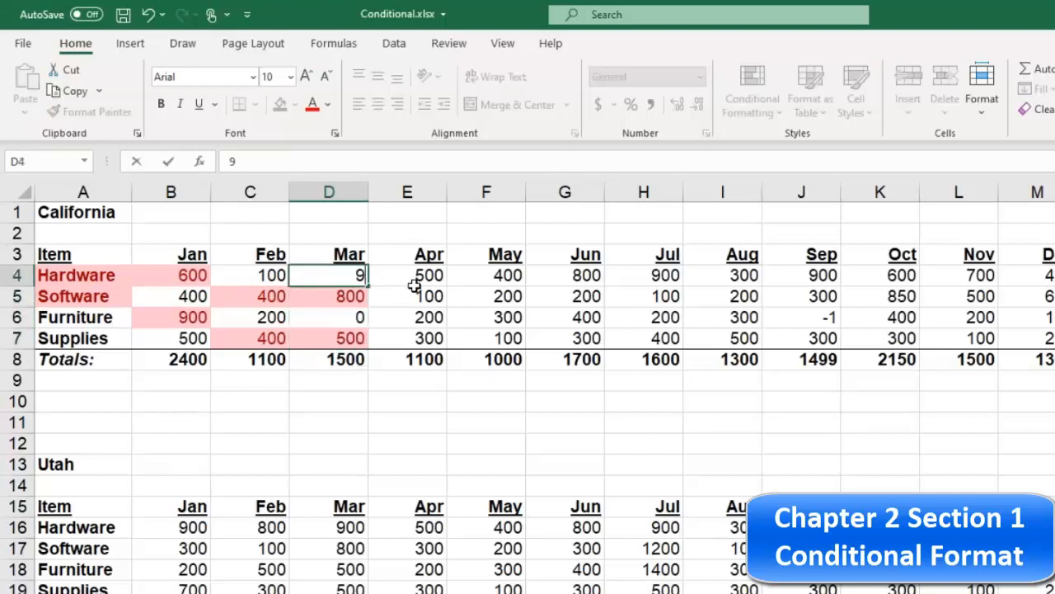
{"action": "left_click", "coordinate": [404, 314]}
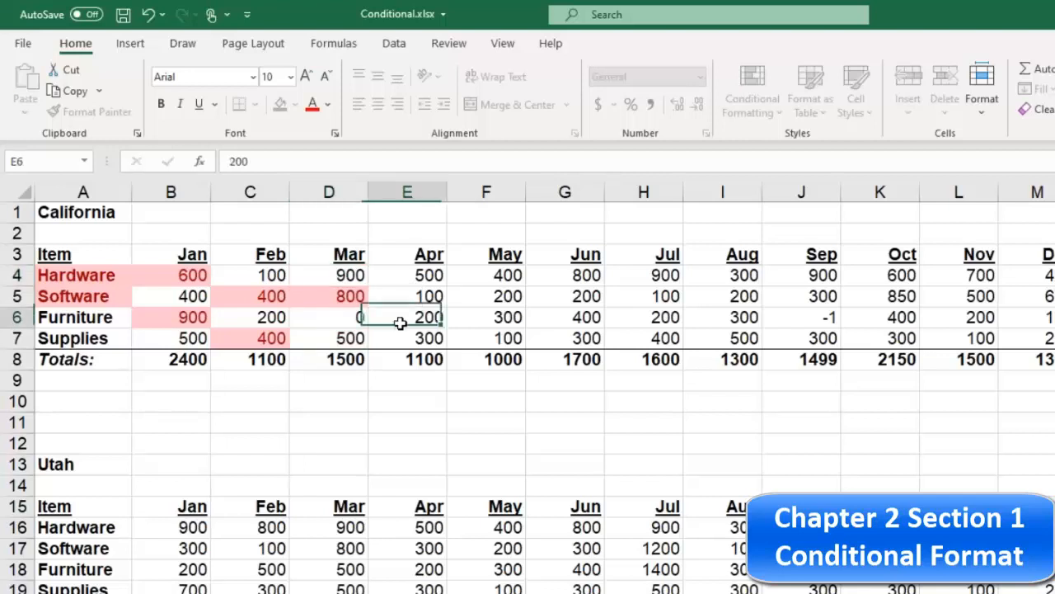
{"action": "left_click", "coordinate": [345, 279]}
{"action": "left_click_drag", "start_coordinate": [342, 287], "coordinate": [349, 297]}
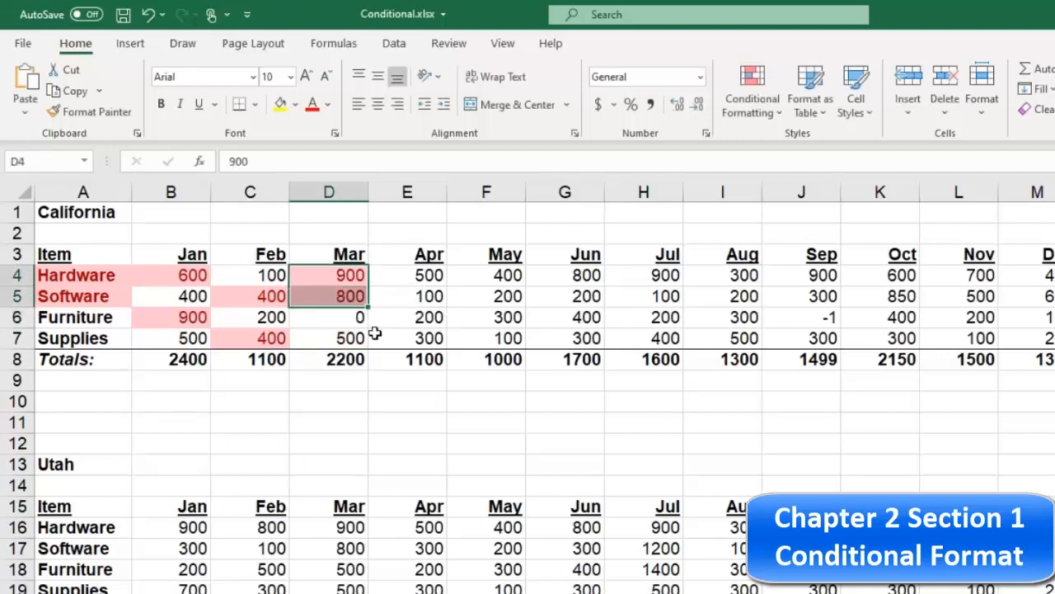
Set California's March value for Furniture to 900 and compare which March figures the rule highlights.
{"action": "left_click", "coordinate": [357, 319]}
{"action": "type", "text": "900"}
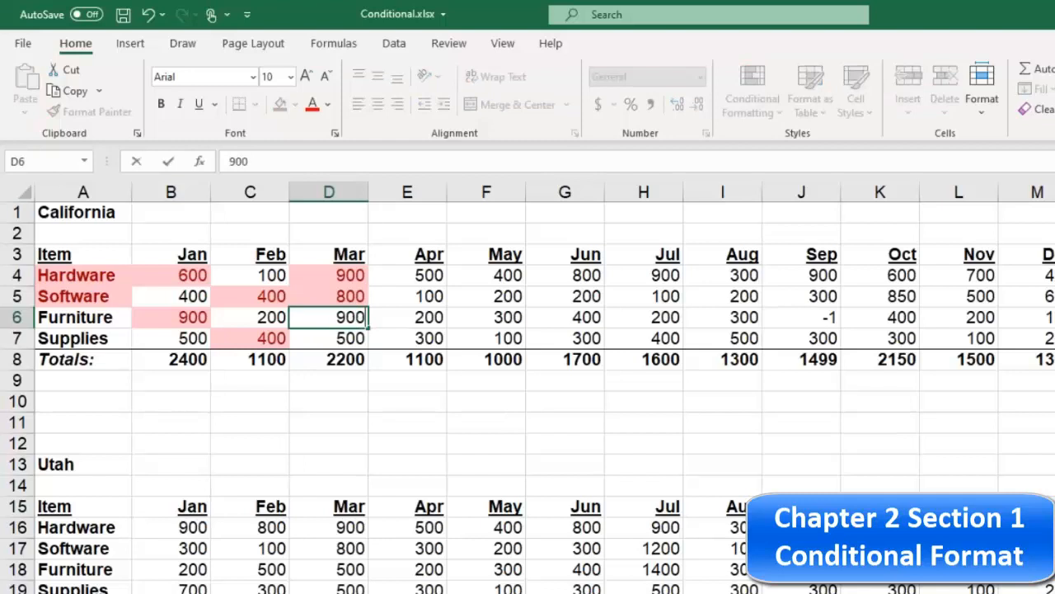
{"action": "key", "text": "Return"}
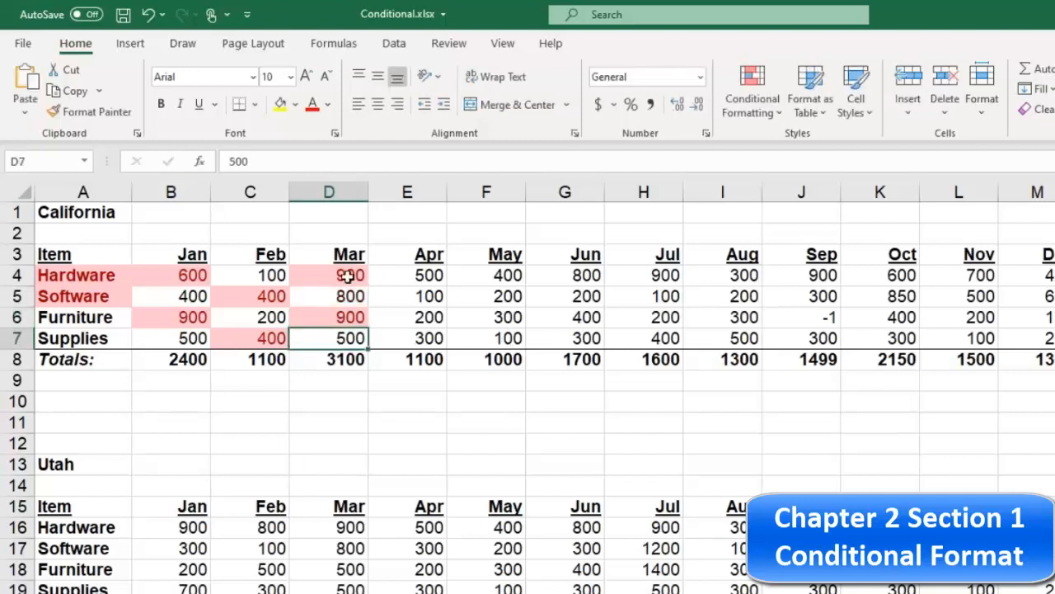
{"action": "left_click_drag", "start_coordinate": [349, 277], "coordinate": [352, 322]}
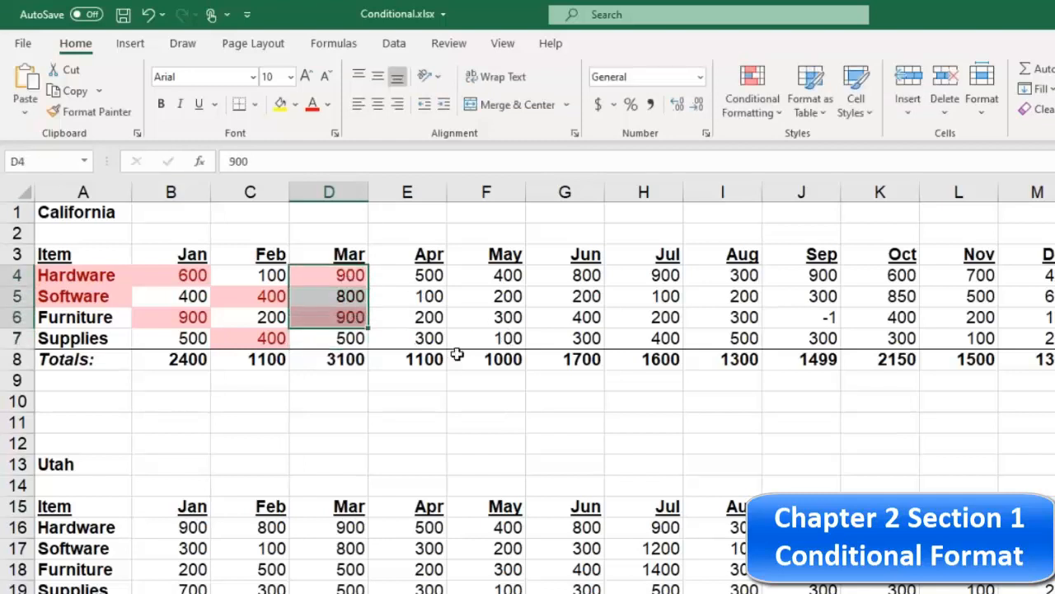
{"action": "left_click", "coordinate": [349, 295]}
{"action": "left_click", "coordinate": [349, 274]}
{"action": "left_click", "coordinate": [352, 297]}
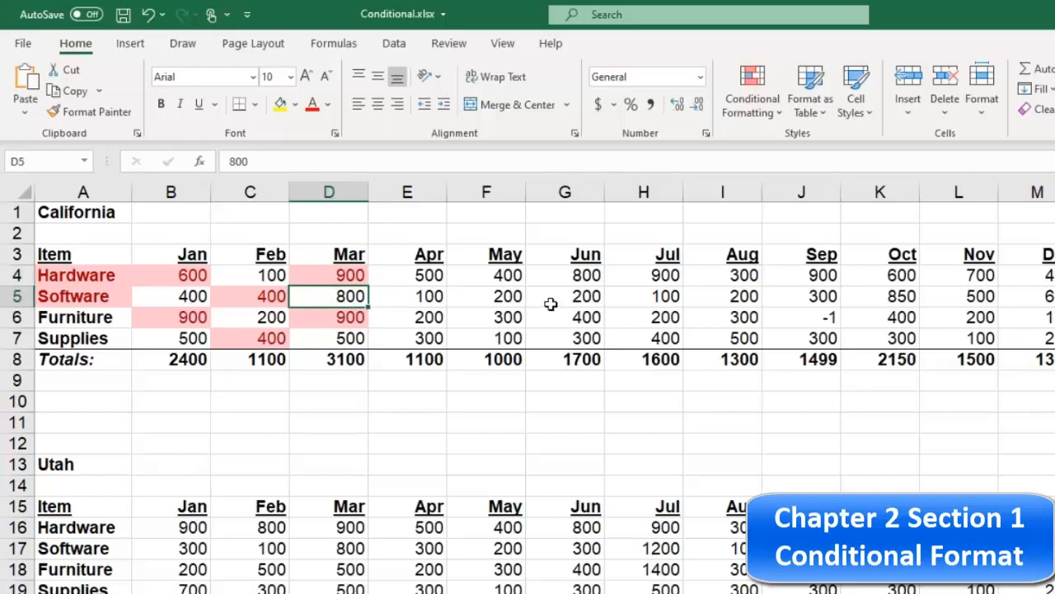
Add blue gradient-fill data bars to California's April figures in E4:E7 and compare the bars with their values.
{"action": "left_click", "coordinate": [423, 276]}
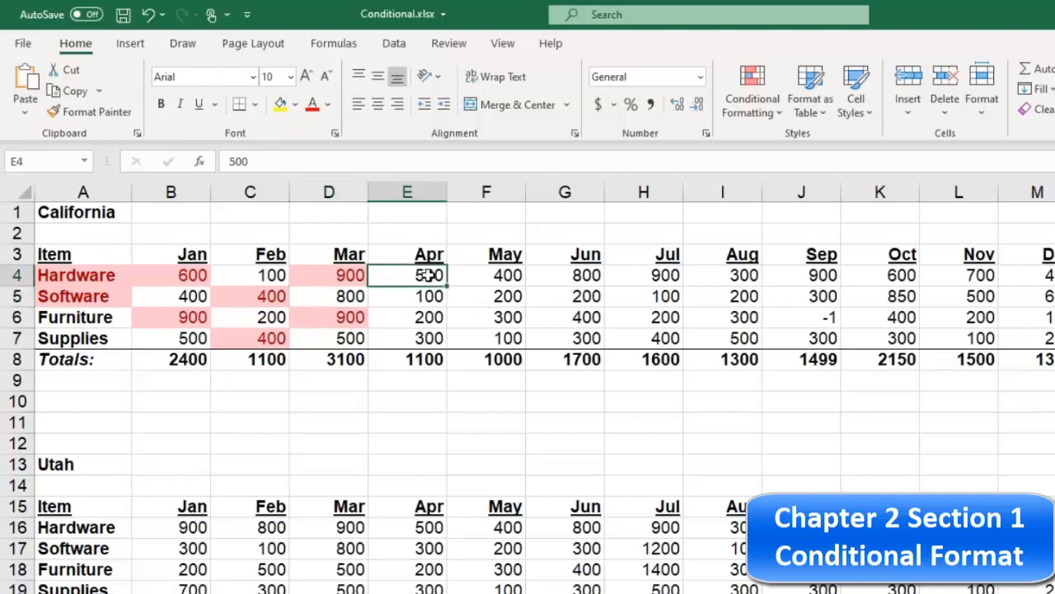
{"action": "left_click_drag", "start_coordinate": [418, 275], "coordinate": [424, 336]}
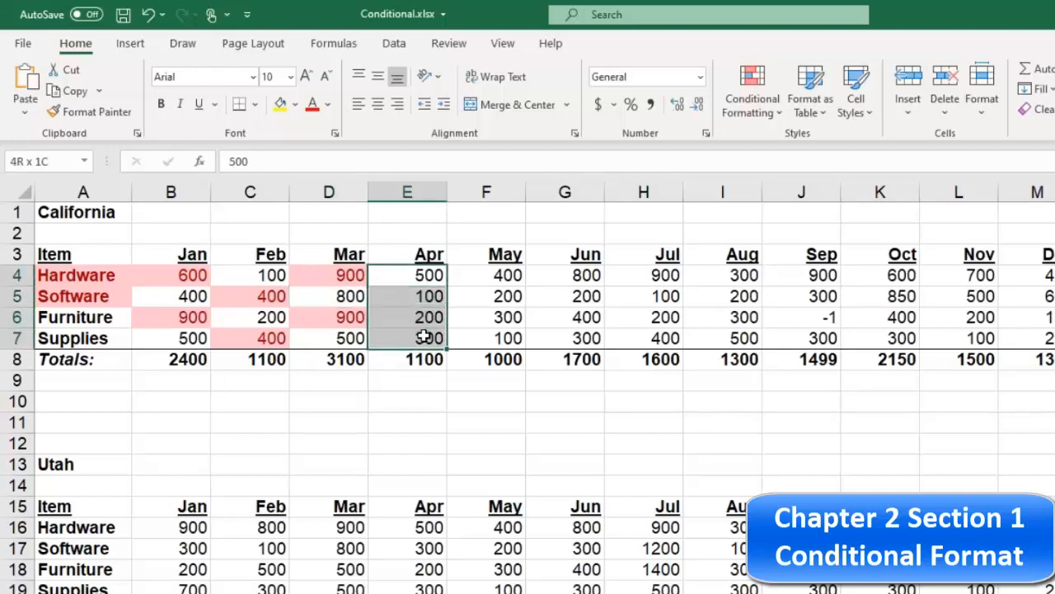
{"action": "left_click", "coordinate": [737, 111]}
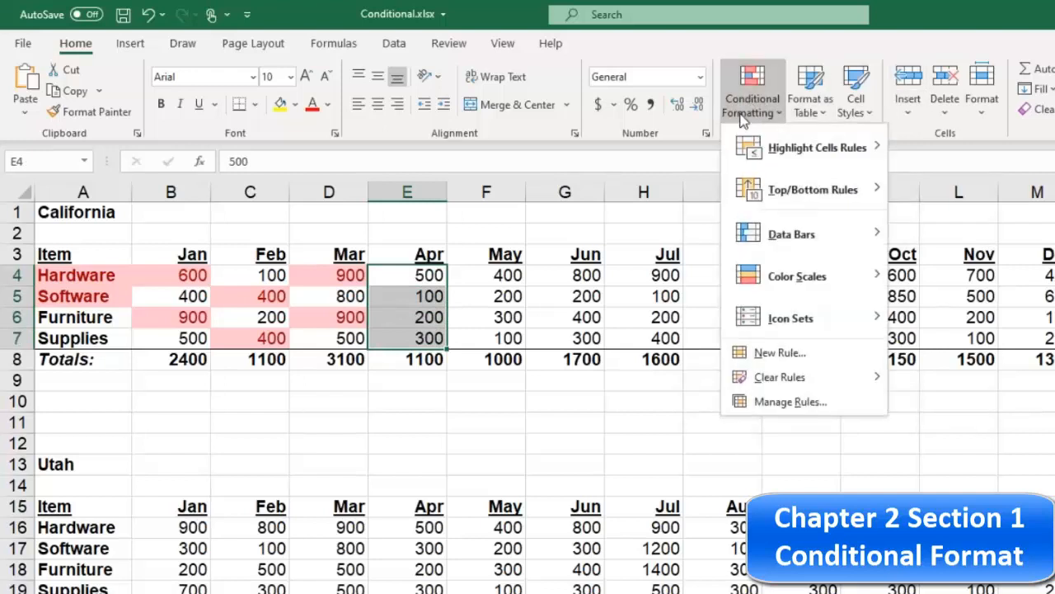
{"action": "mouse_move", "coordinate": [842, 233]}
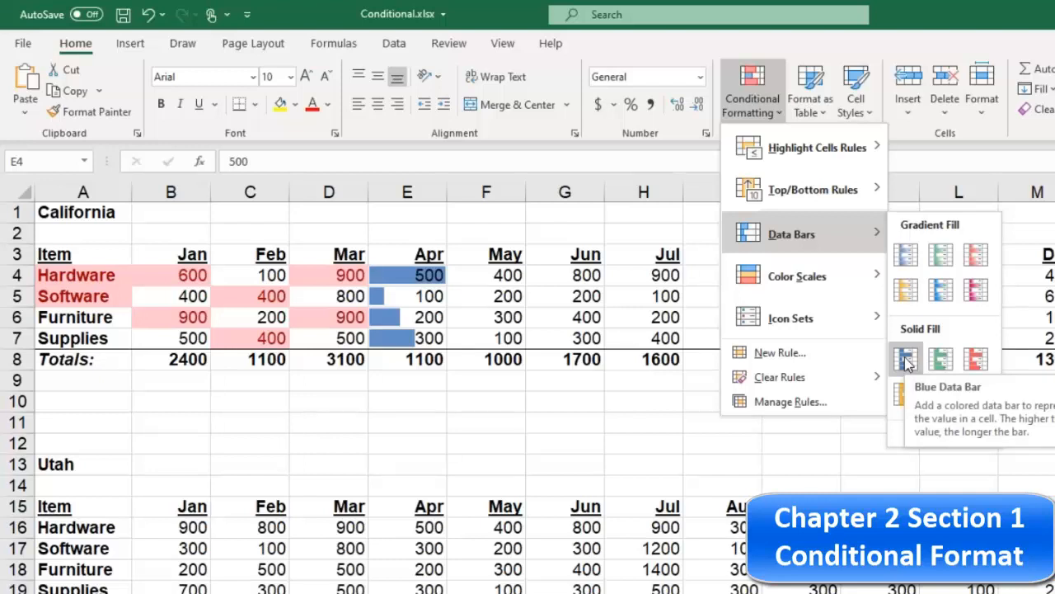
{"action": "left_click", "coordinate": [907, 256]}
{"action": "left_click", "coordinate": [478, 302]}
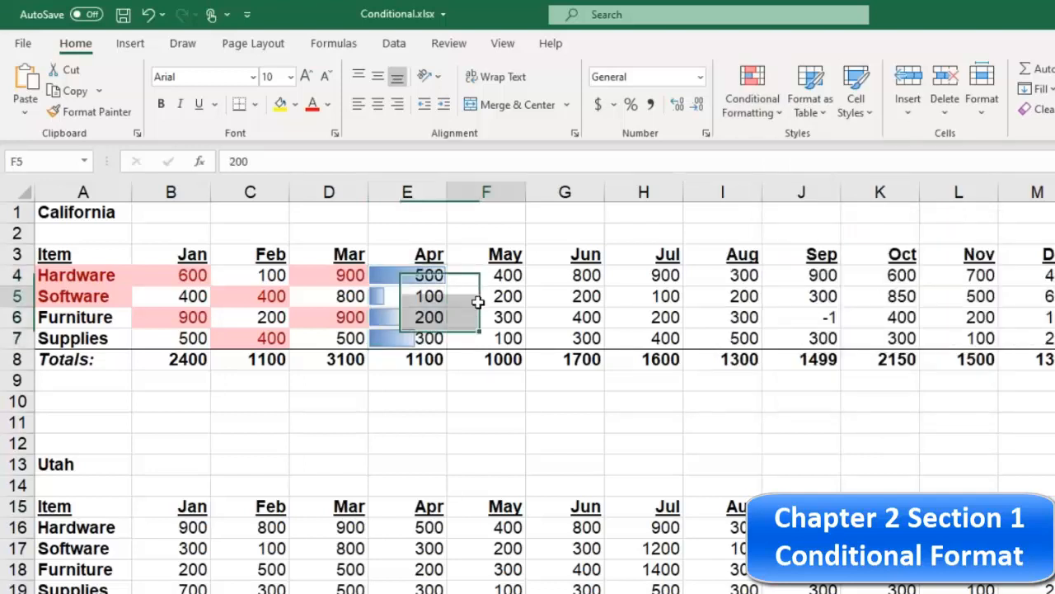
{"action": "left_click", "coordinate": [416, 276]}
{"action": "left_click_drag", "start_coordinate": [417, 277], "coordinate": [412, 338]}
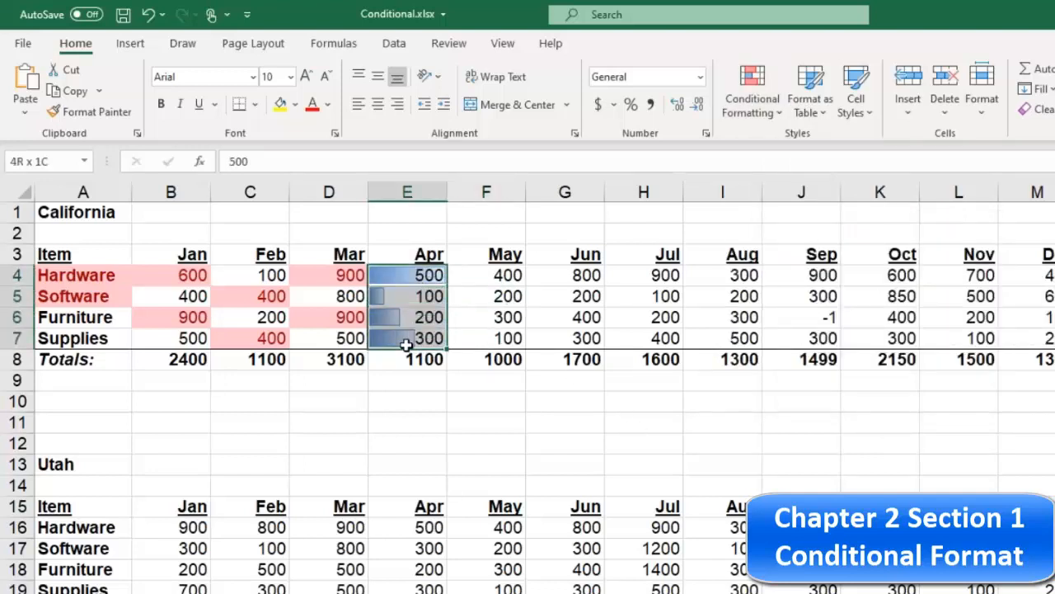
{"action": "left_click", "coordinate": [566, 338]}
{"action": "left_click", "coordinate": [410, 275]}
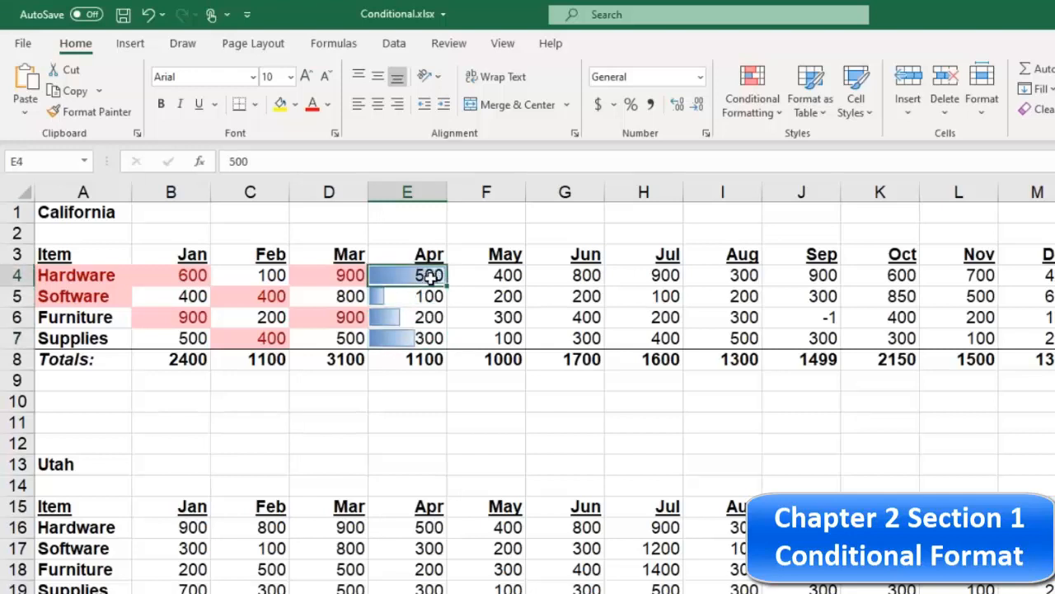
{"action": "left_click", "coordinate": [423, 336]}
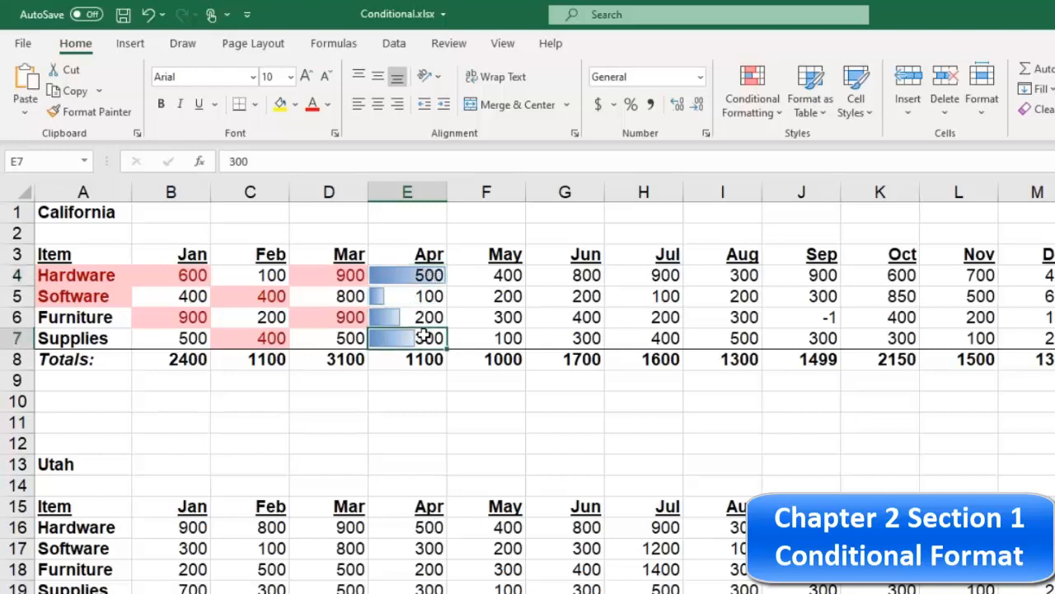
{"action": "left_click", "coordinate": [420, 272]}
Apply the Green - Yellow - Red color scale to California's May figures in F4:F7.
{"action": "left_click_drag", "start_coordinate": [493, 278], "coordinate": [494, 334]}
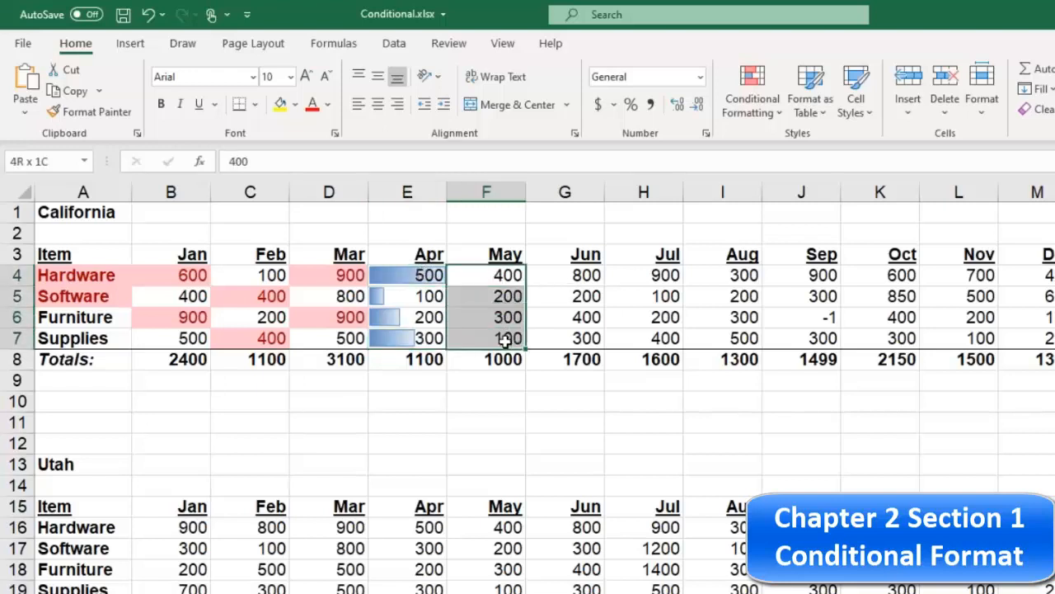
{"action": "left_click", "coordinate": [756, 109]}
{"action": "mouse_move", "coordinate": [836, 282]}
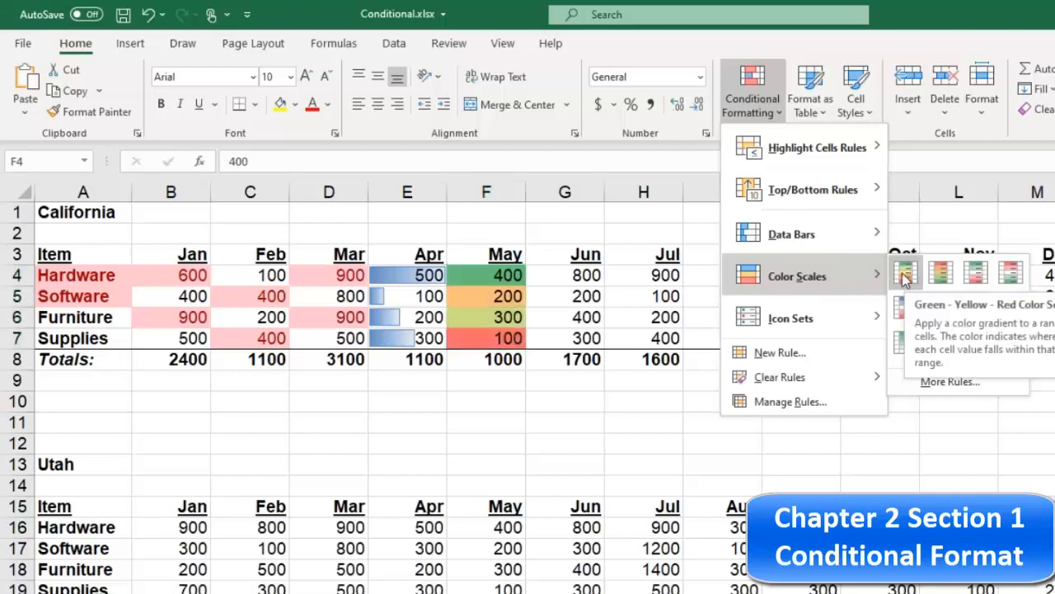
{"action": "left_click", "coordinate": [905, 272]}
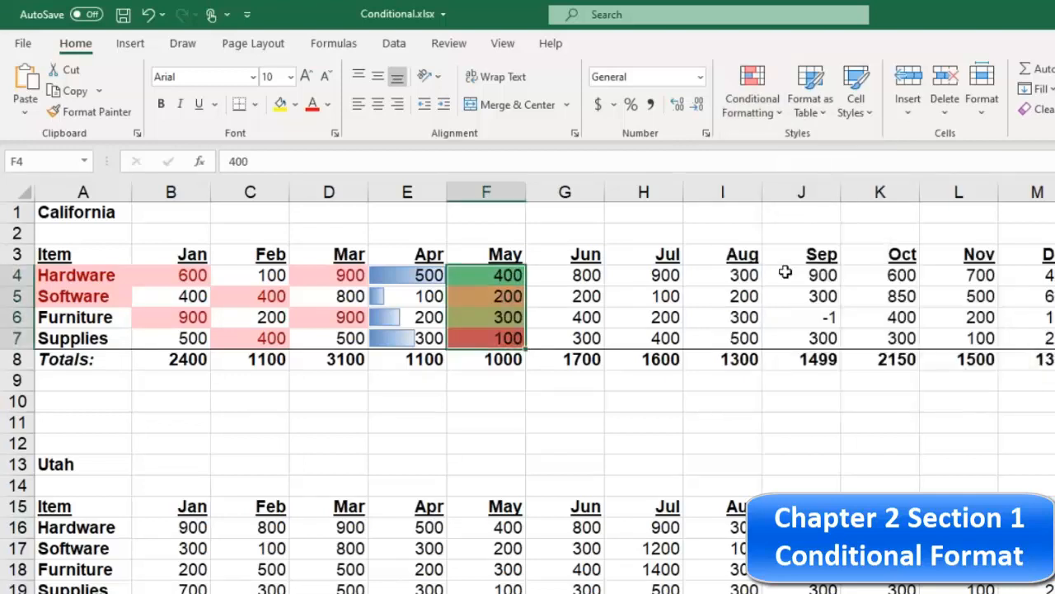
{"action": "left_click", "coordinate": [504, 338]}
Apply the Red - Yellow - Green color scale to California's June figures in G4:G7, then review the April and May formatting.
{"action": "left_click_drag", "start_coordinate": [582, 275], "coordinate": [584, 335]}
{"action": "left_click", "coordinate": [767, 111]}
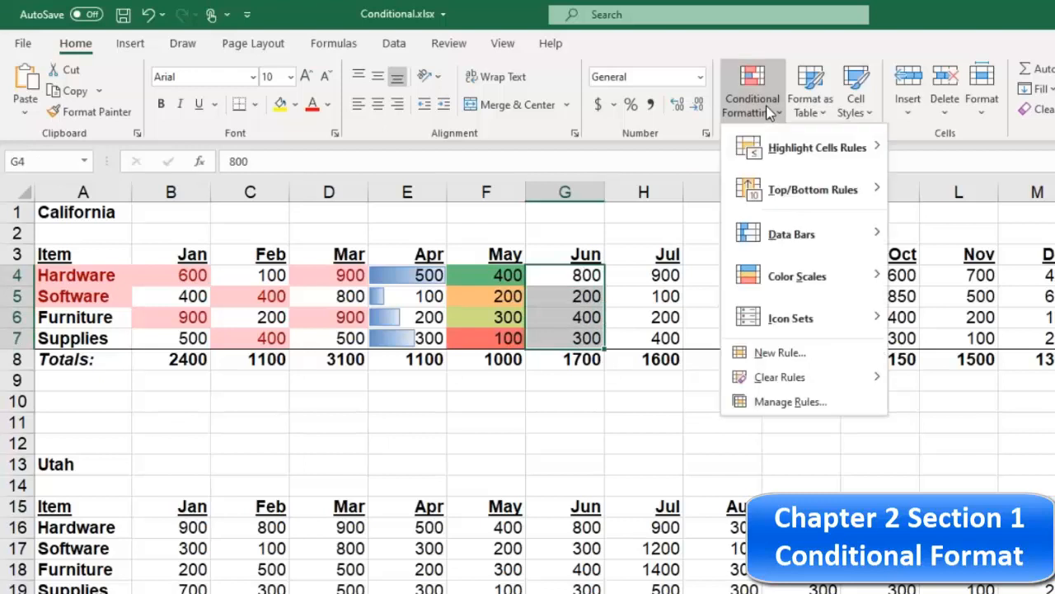
{"action": "mouse_move", "coordinate": [876, 284]}
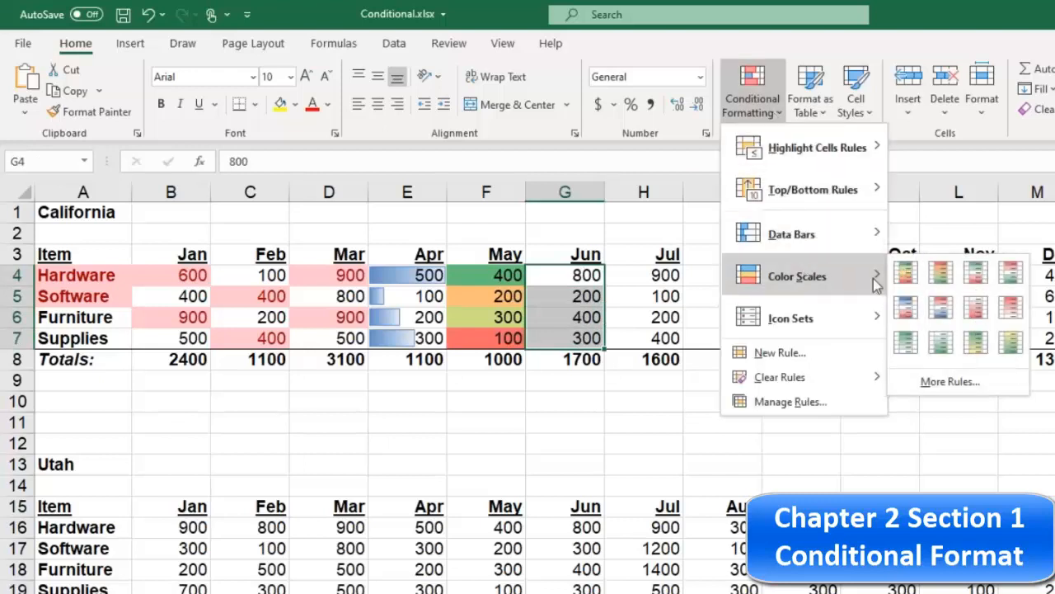
{"action": "left_click", "coordinate": [940, 272]}
{"action": "left_click", "coordinate": [667, 268]}
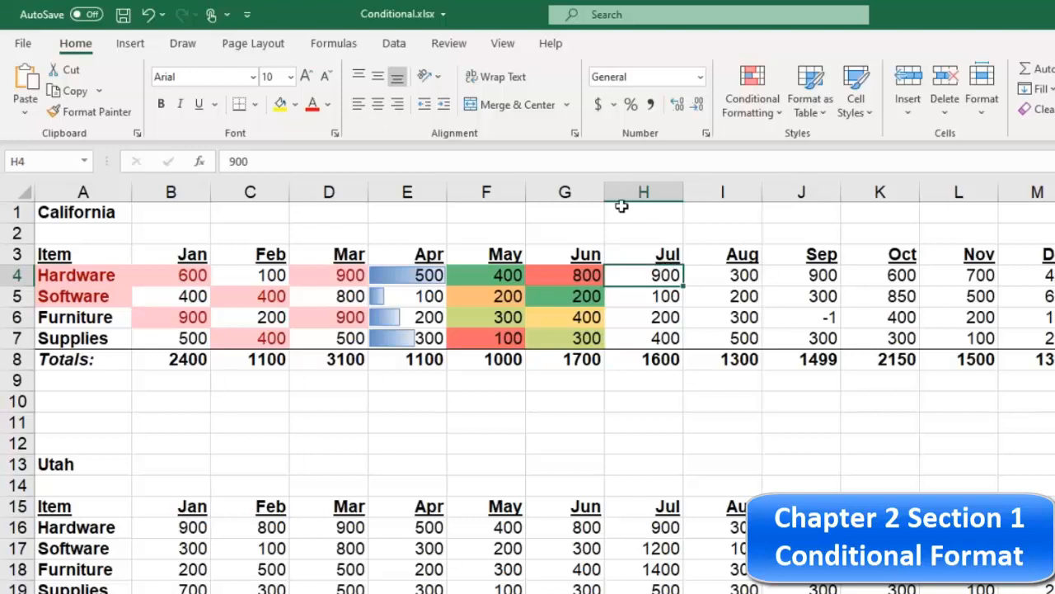
{"action": "left_click_drag", "start_coordinate": [419, 282], "coordinate": [418, 350]}
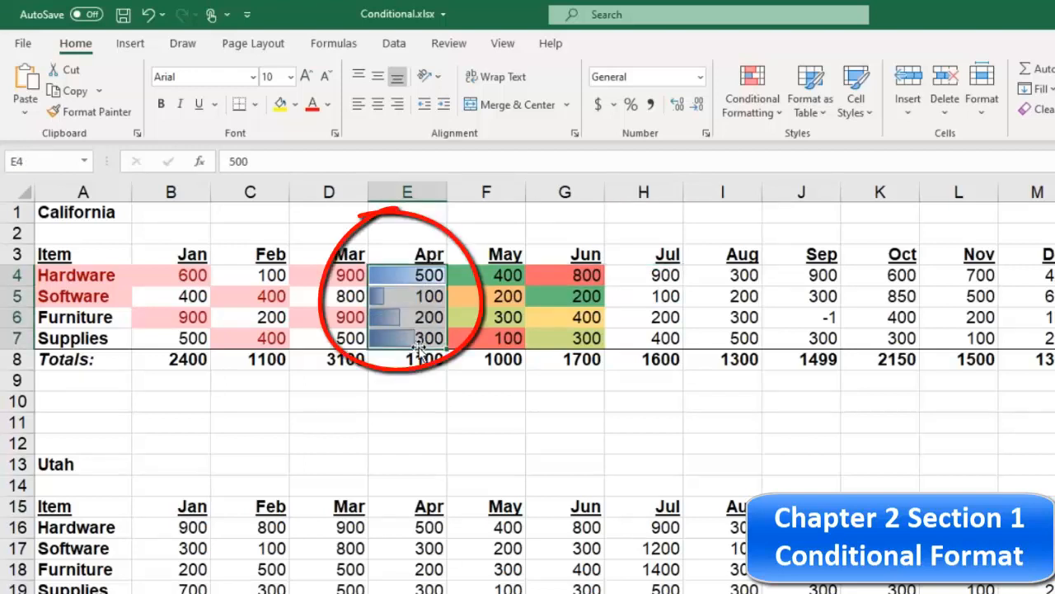
{"action": "left_click_drag", "start_coordinate": [505, 274], "coordinate": [502, 339]}
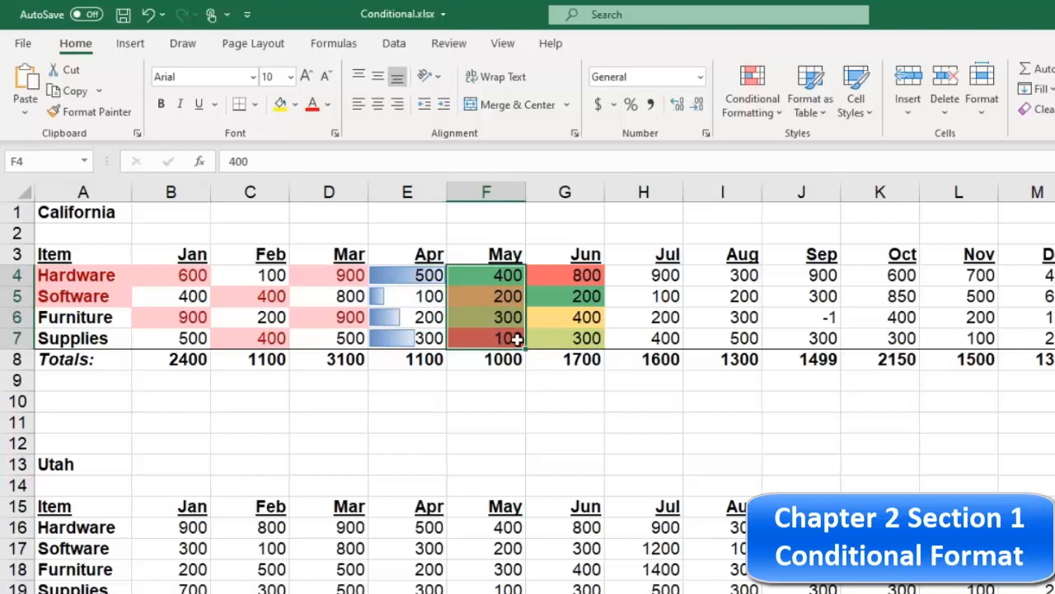
Compare the color-scale shading of California's May figures with that of the June figures in G4:G7.
{"action": "left_click", "coordinate": [504, 274]}
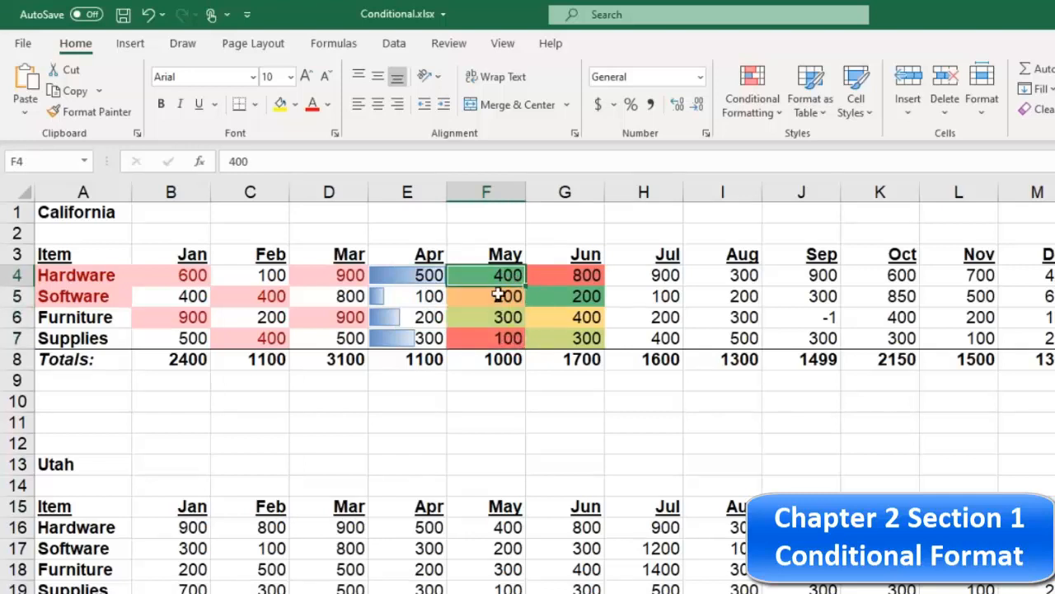
{"action": "left_click", "coordinate": [501, 296]}
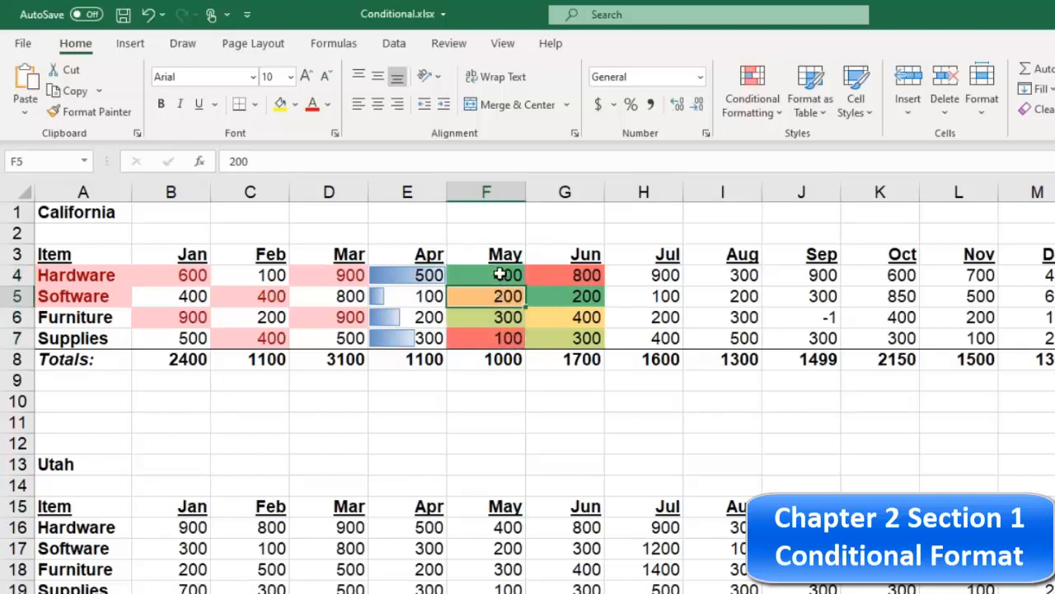
{"action": "left_click_drag", "start_coordinate": [575, 273], "coordinate": [582, 337]}
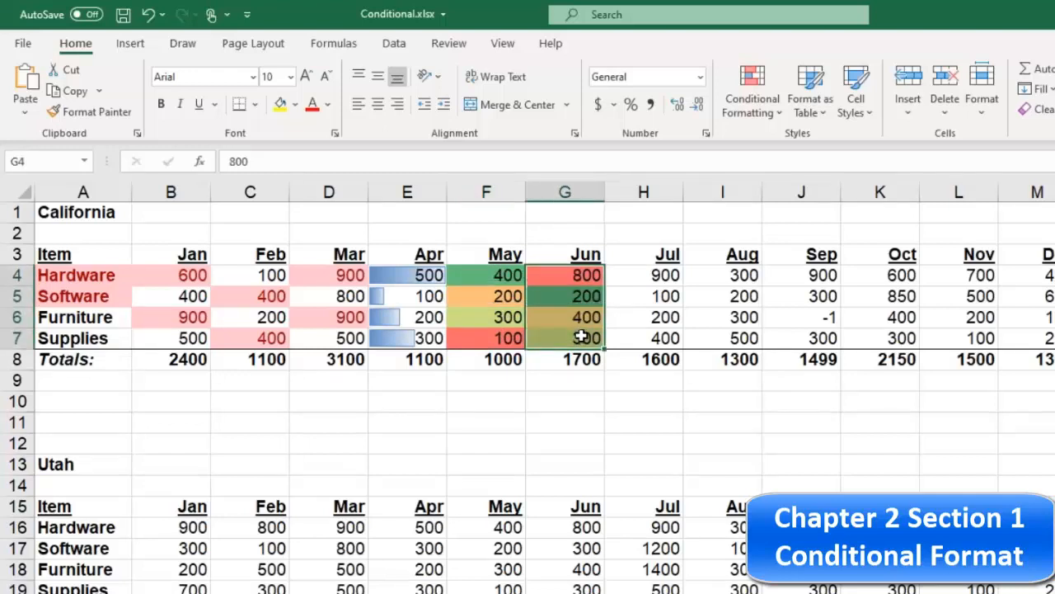
Apply the three-star ratings icon set to California's July figures in H4:H7.
{"action": "left_click_drag", "start_coordinate": [650, 275], "coordinate": [636, 338]}
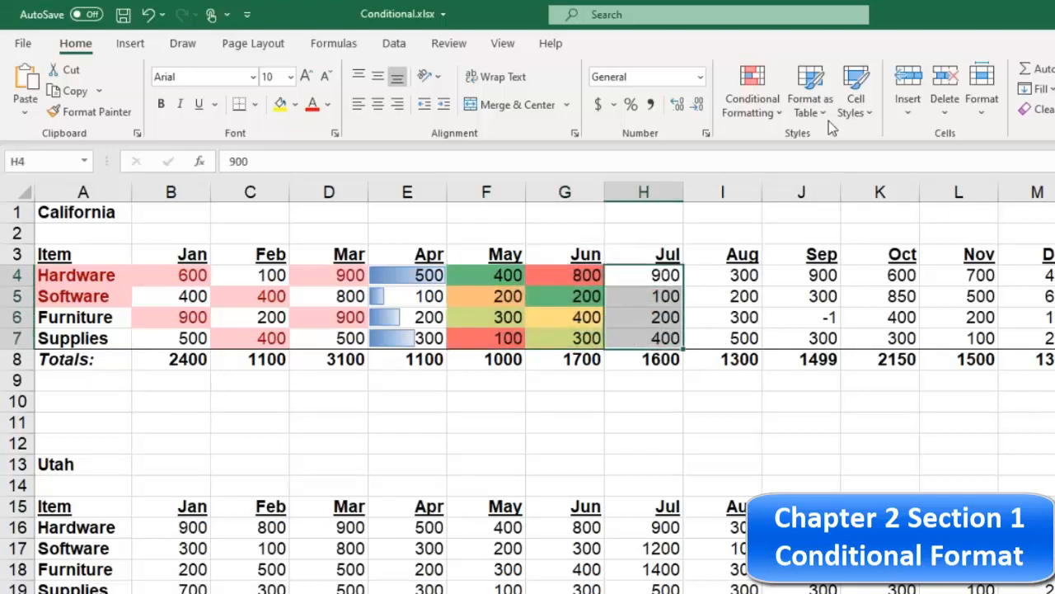
{"action": "left_click", "coordinate": [760, 104]}
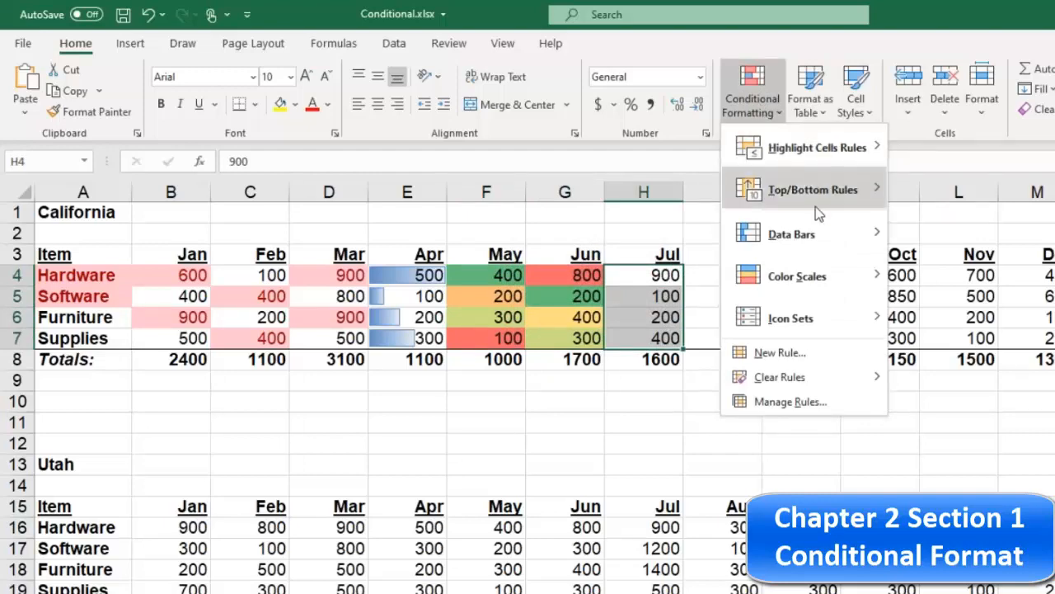
{"action": "mouse_move", "coordinate": [825, 284]}
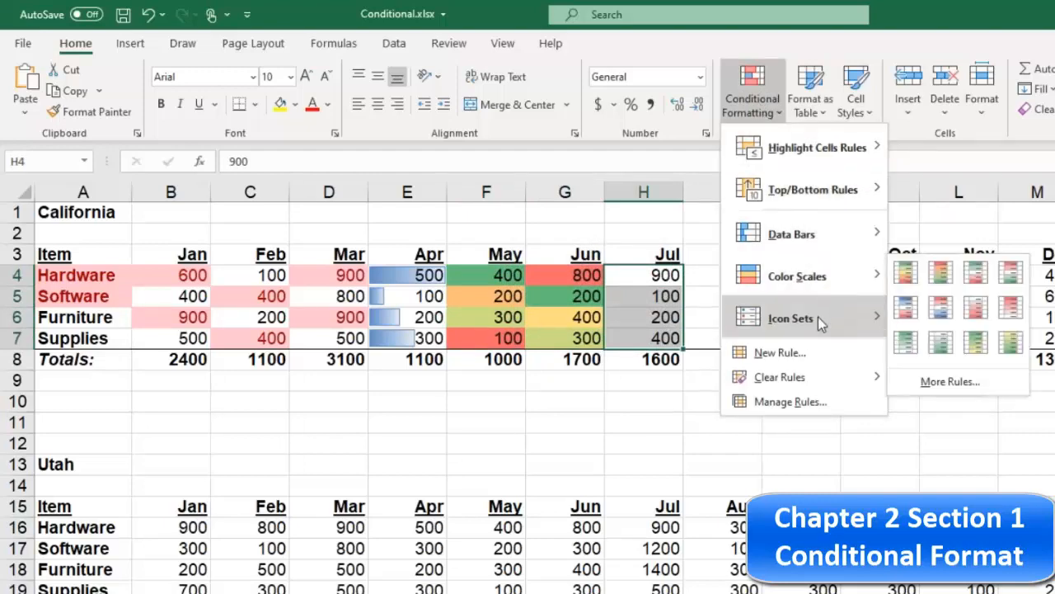
{"action": "mouse_move", "coordinate": [818, 317]}
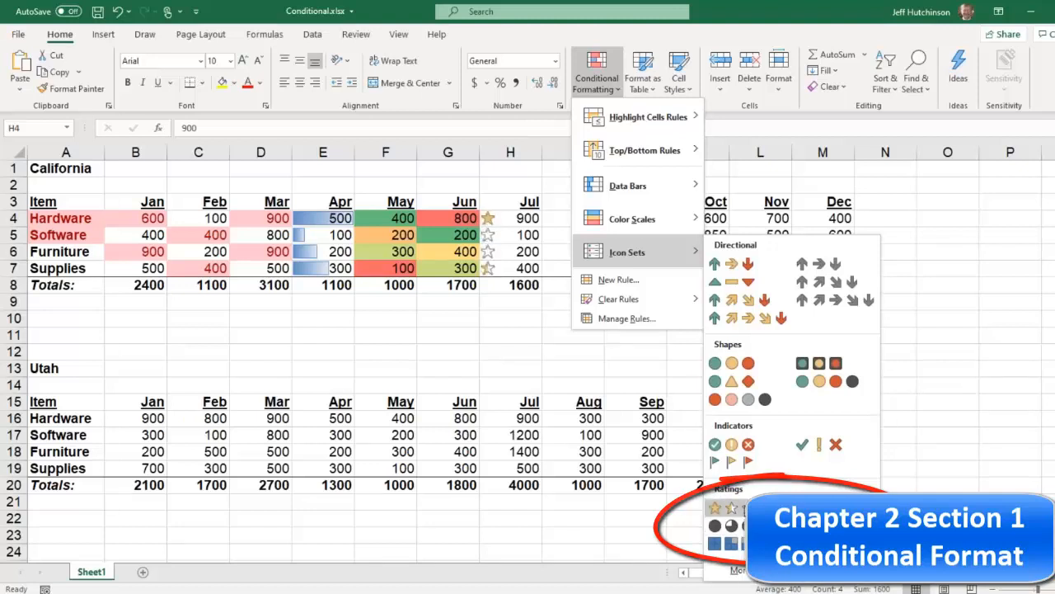
{"action": "left_click", "coordinate": [724, 508]}
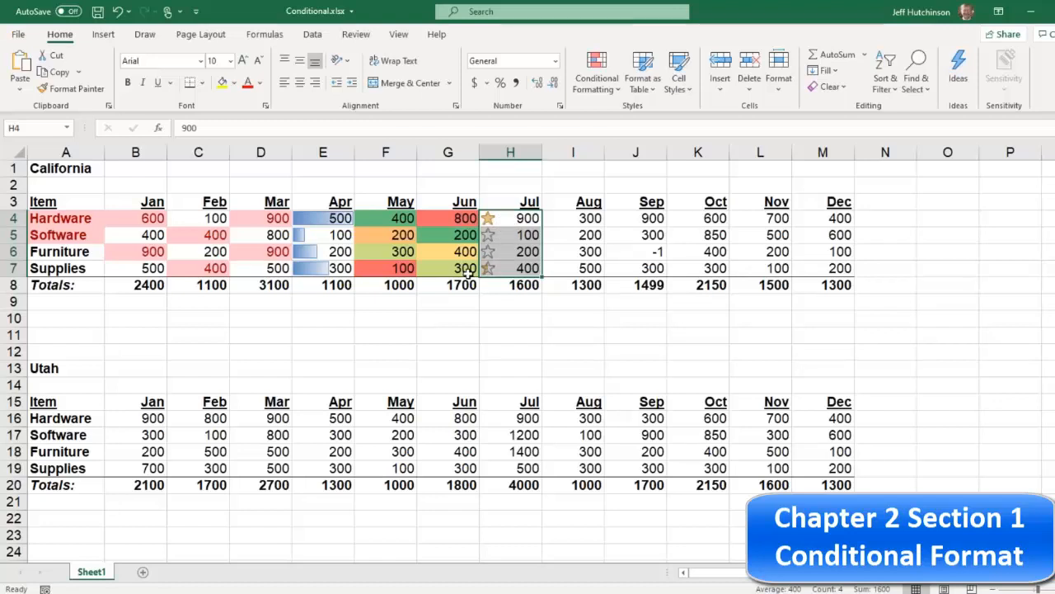
Edit the July icon set rule for H4:H7 to use the 5 Quarters icon style.
{"action": "left_click", "coordinate": [602, 89]}
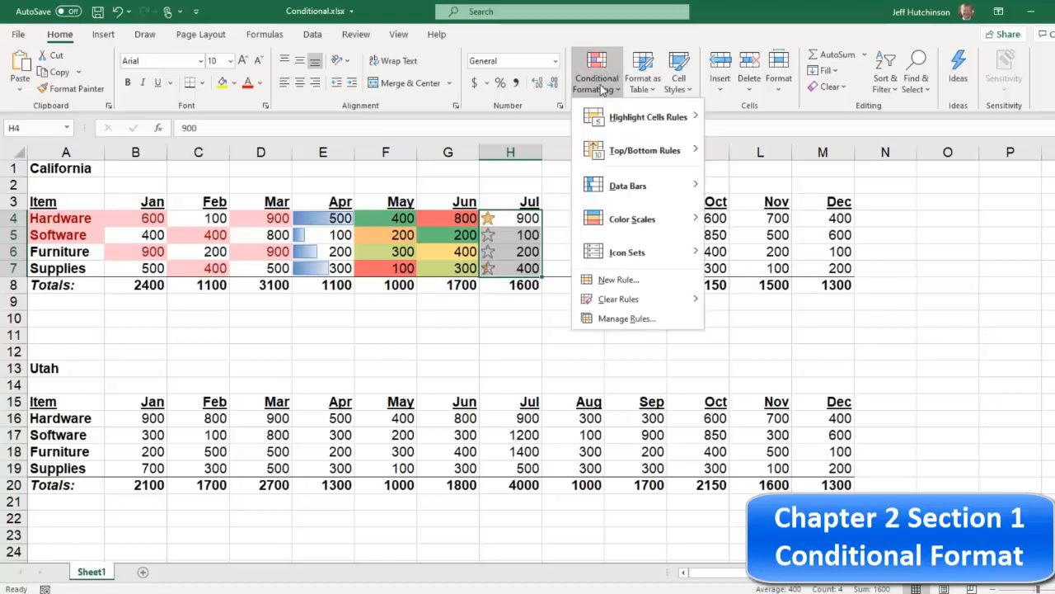
{"action": "left_click", "coordinate": [620, 319]}
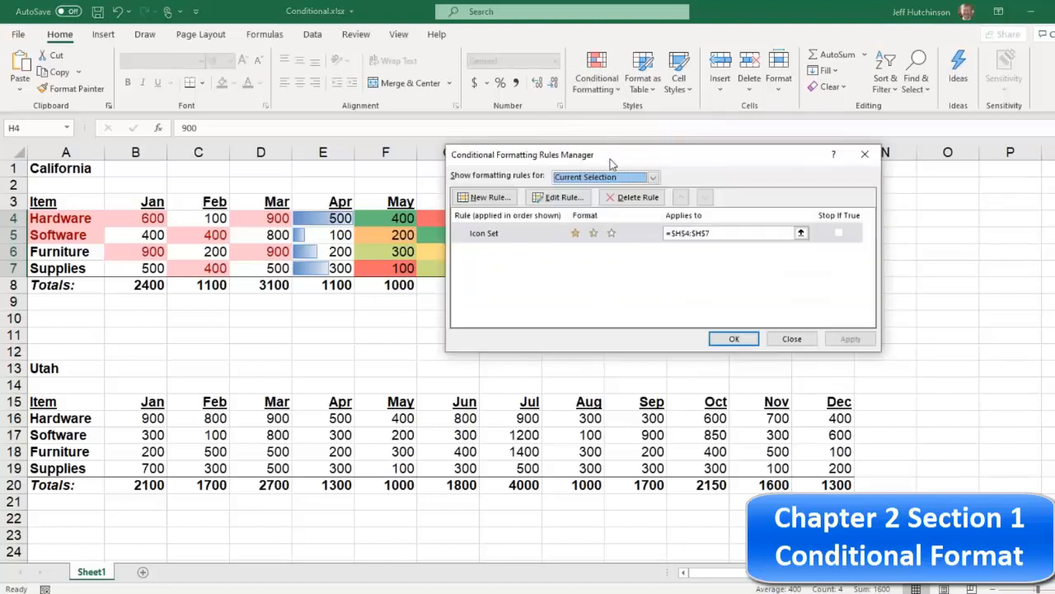
{"action": "left_click_drag", "start_coordinate": [611, 161], "coordinate": [713, 140]}
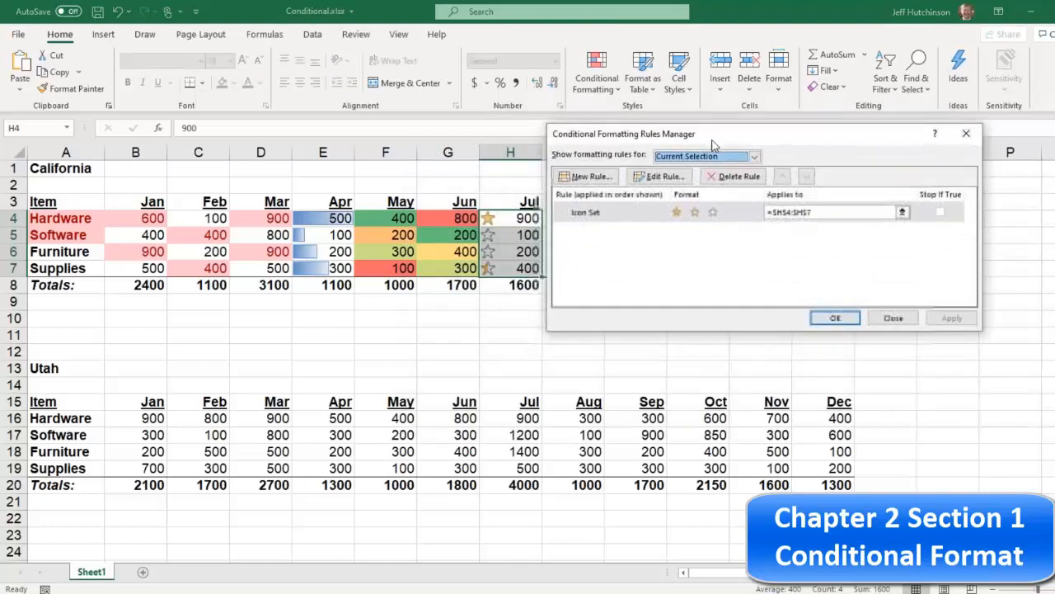
{"action": "double_click", "coordinate": [695, 214]}
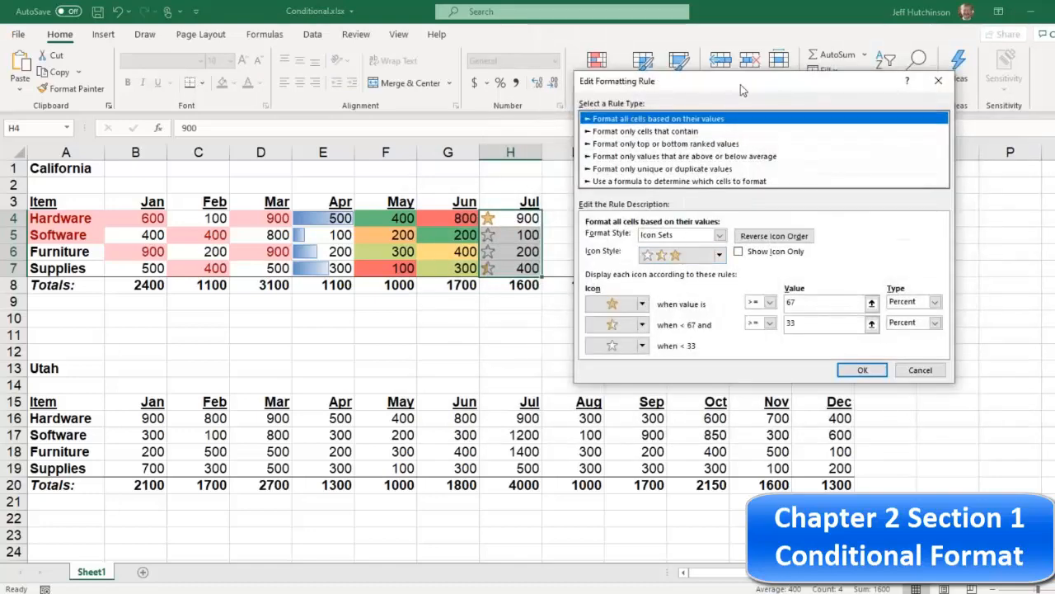
{"action": "left_click_drag", "start_coordinate": [741, 85], "coordinate": [709, 18]}
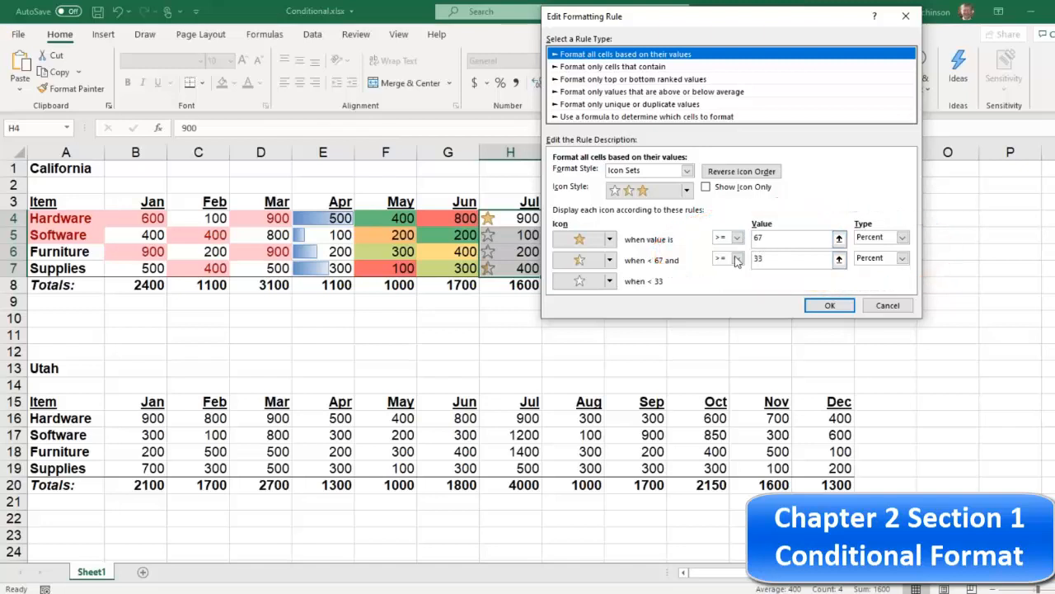
{"action": "left_click", "coordinate": [759, 239]}
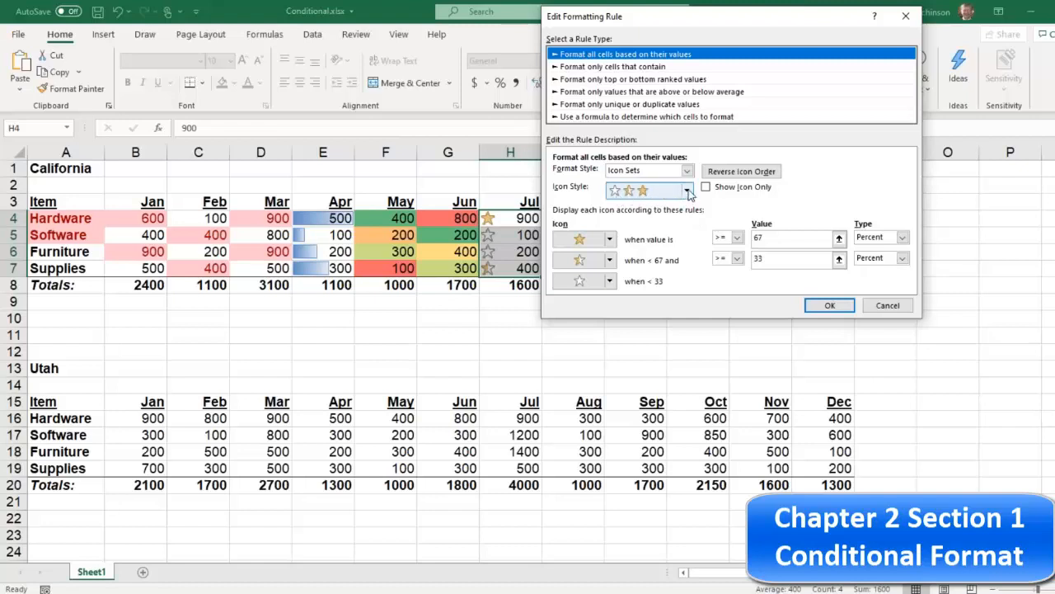
{"action": "left_click", "coordinate": [687, 191]}
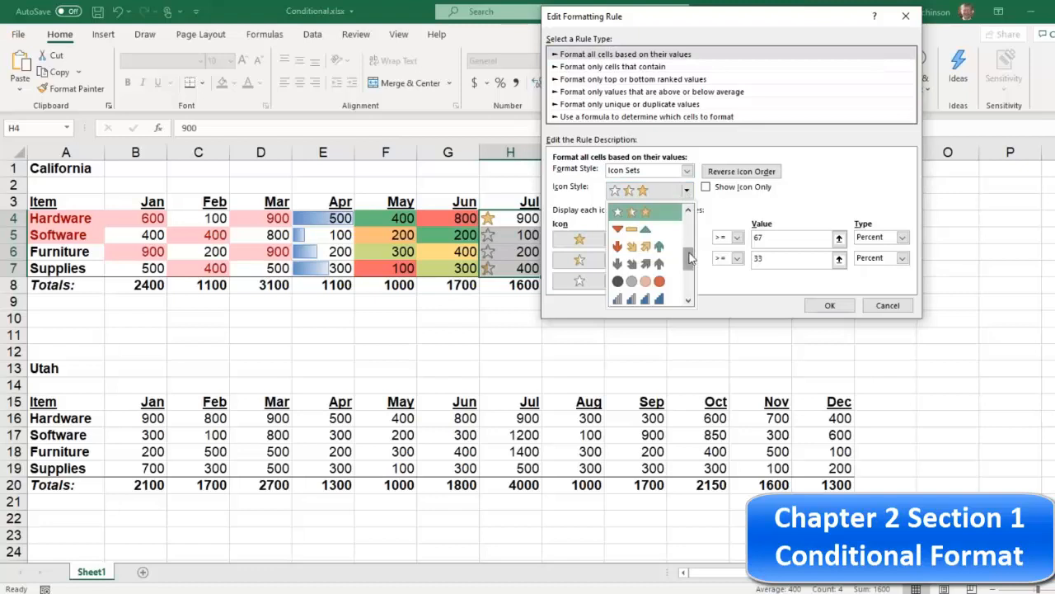
{"action": "left_click_drag", "start_coordinate": [690, 259], "coordinate": [692, 286]}
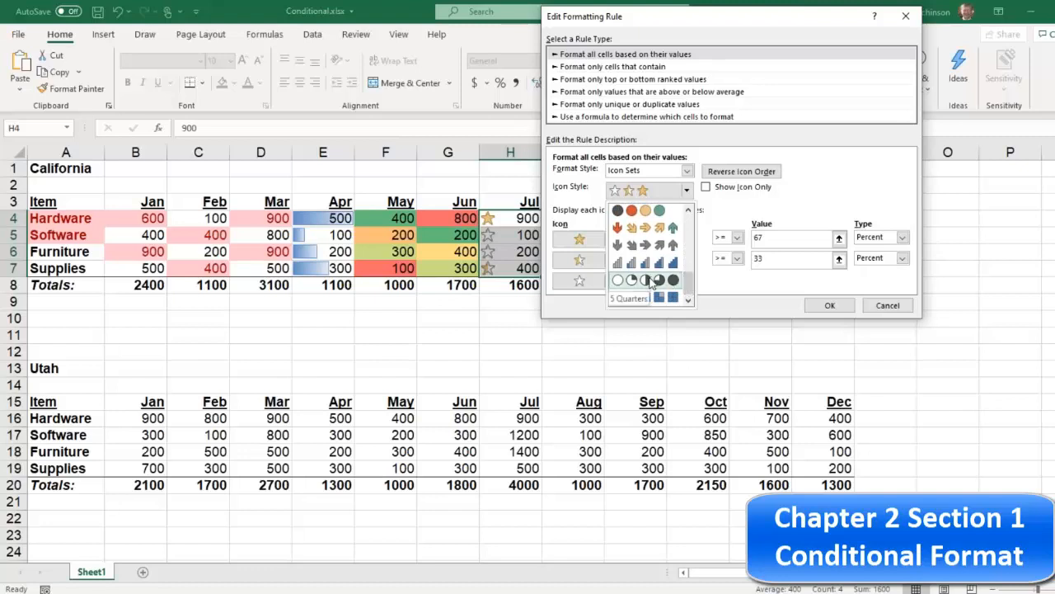
{"action": "left_click", "coordinate": [652, 283]}
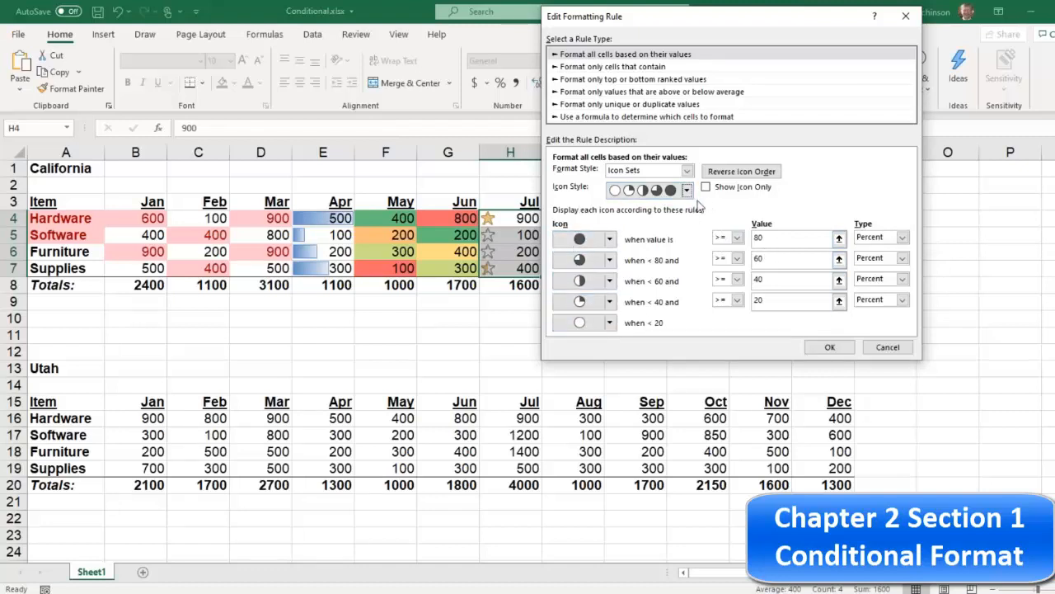
Examine the format styles, icon styles and threshold value types available for the July icon set rule.
{"action": "left_click", "coordinate": [686, 192]}
{"action": "left_click", "coordinate": [686, 192]}
{"action": "left_click", "coordinate": [687, 170]}
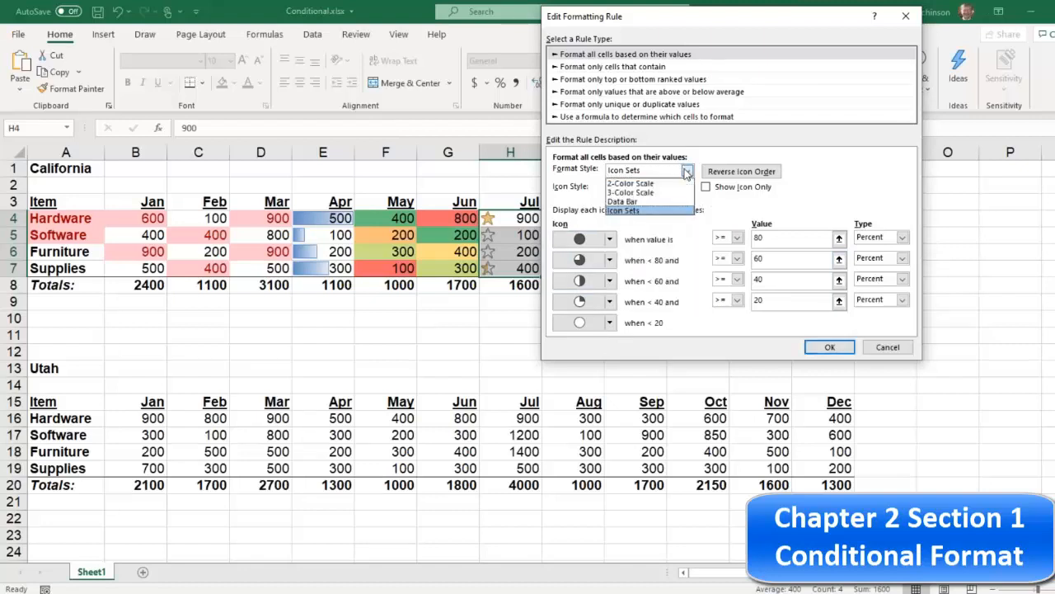
{"action": "left_click", "coordinate": [687, 171]}
{"action": "left_click", "coordinate": [688, 190]}
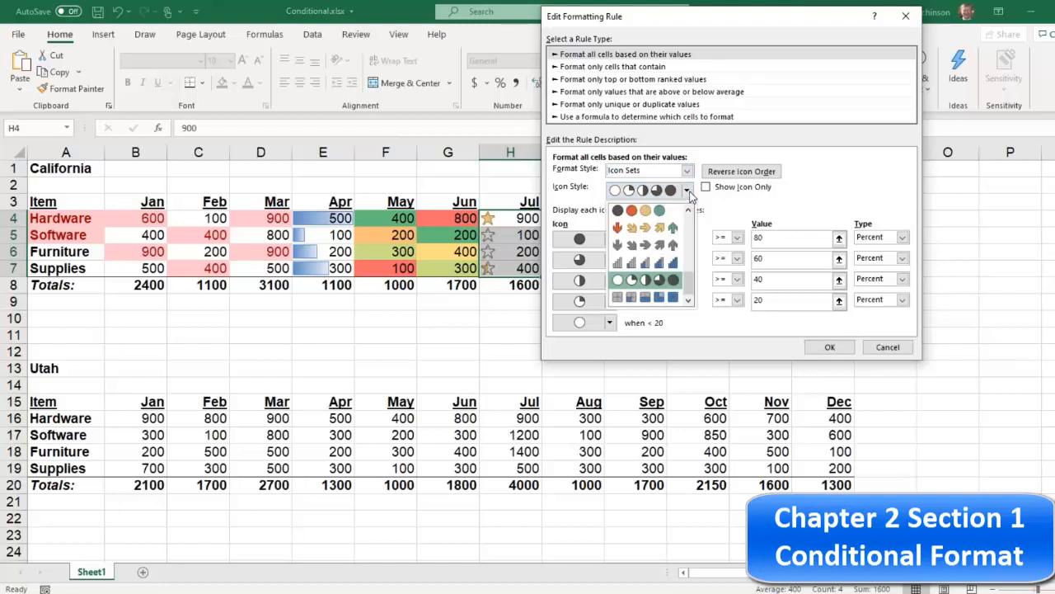
{"action": "left_click", "coordinate": [688, 190]}
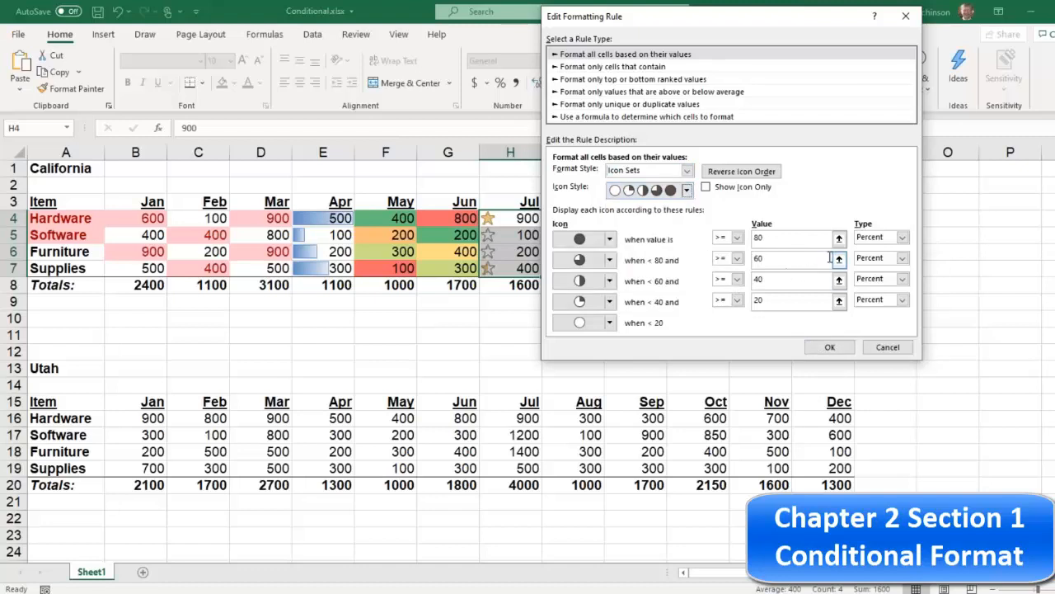
{"action": "left_click", "coordinate": [903, 237]}
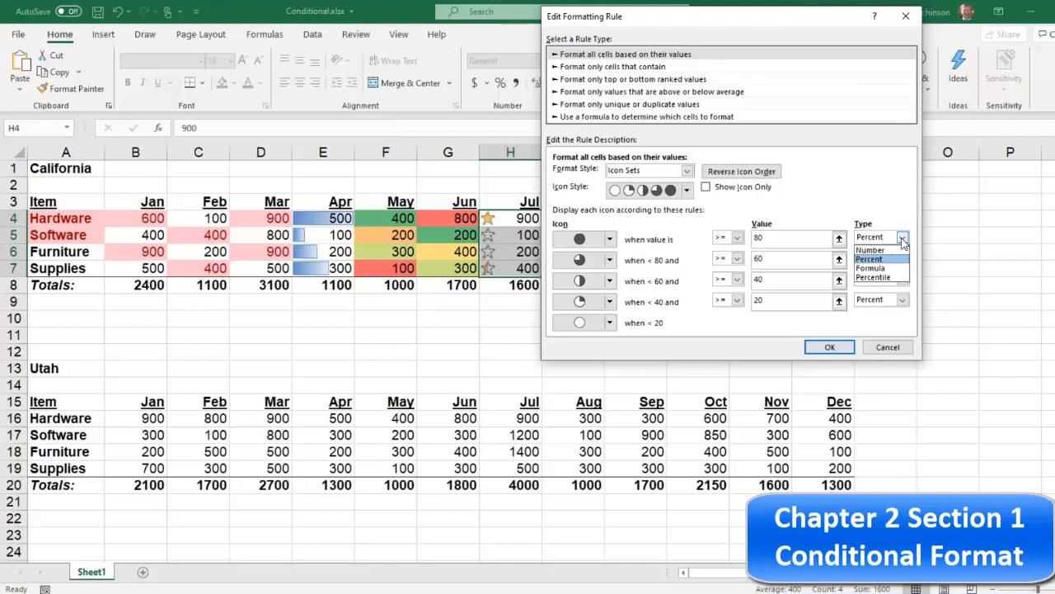
{"action": "left_click", "coordinate": [798, 150]}
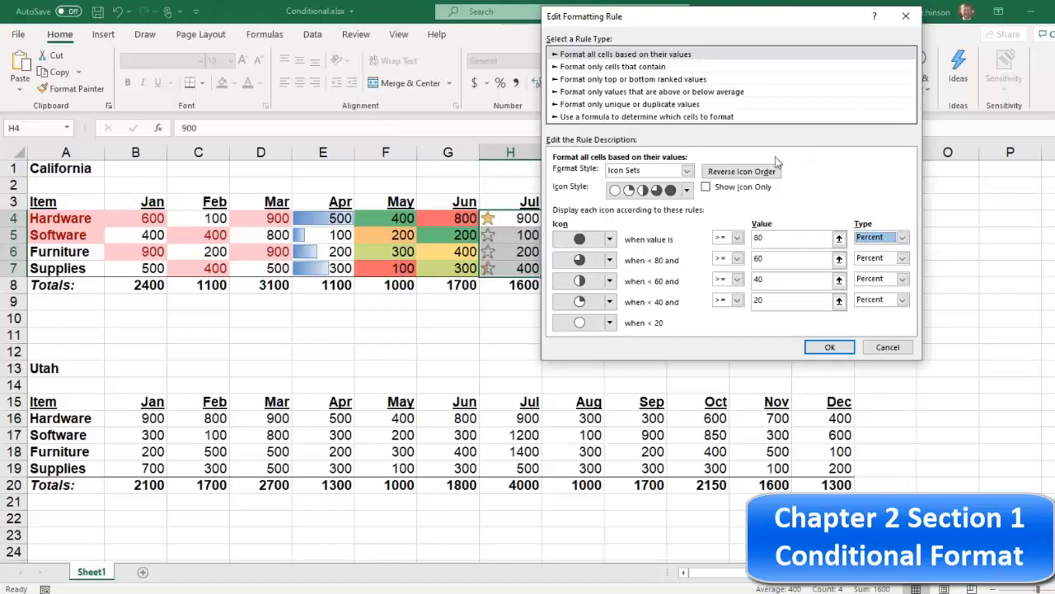
{"action": "left_click", "coordinate": [686, 171]}
{"action": "left_click", "coordinate": [686, 170]}
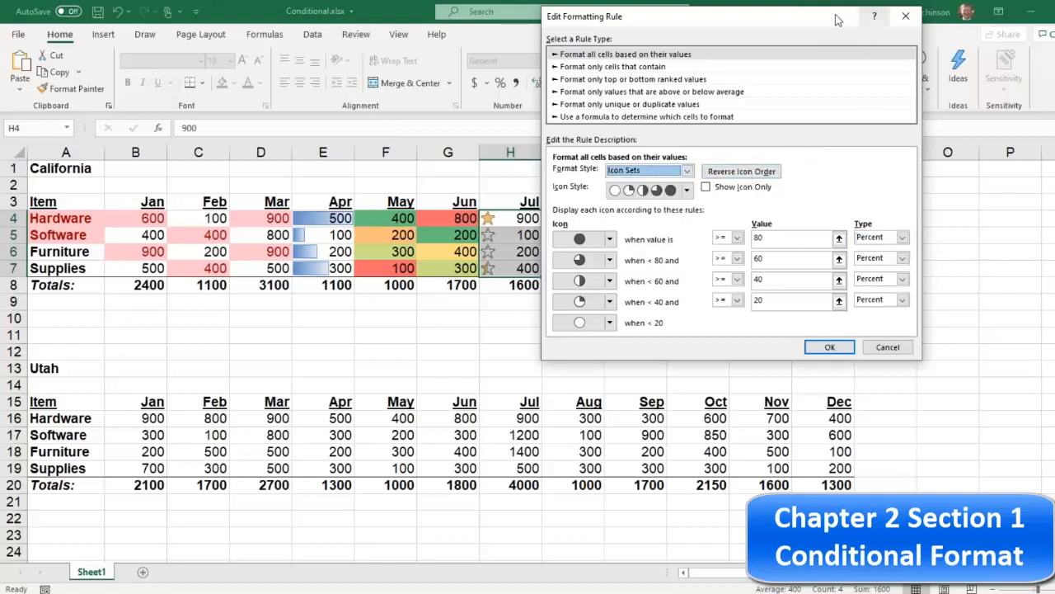
Accept the edited icon set rule and apply it to California's July figures.
{"action": "left_click_drag", "start_coordinate": [812, 18], "coordinate": [685, 27]}
{"action": "left_click", "coordinate": [704, 354]}
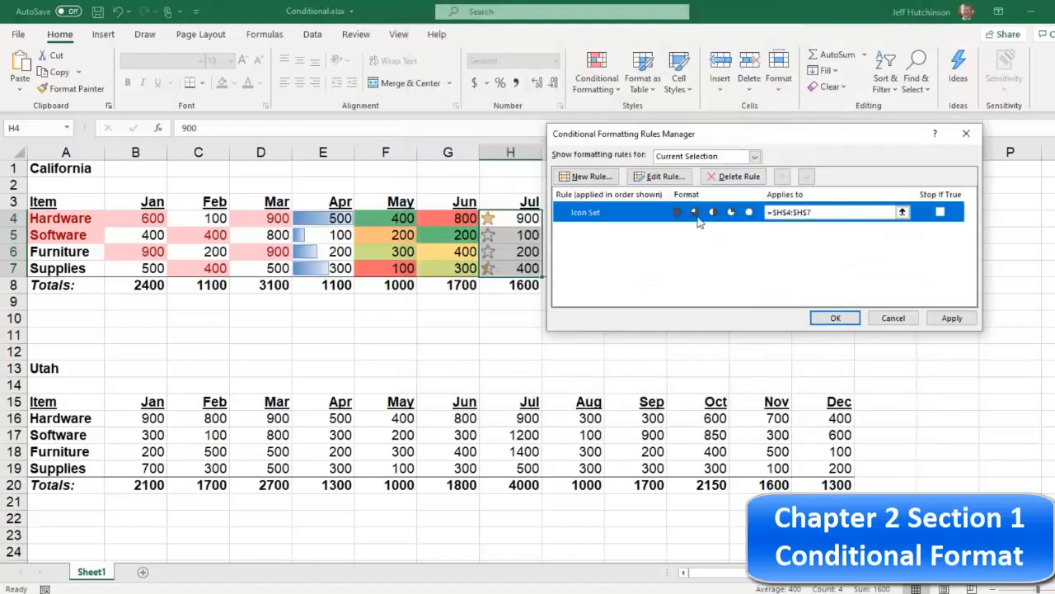
{"action": "left_click", "coordinate": [835, 317]}
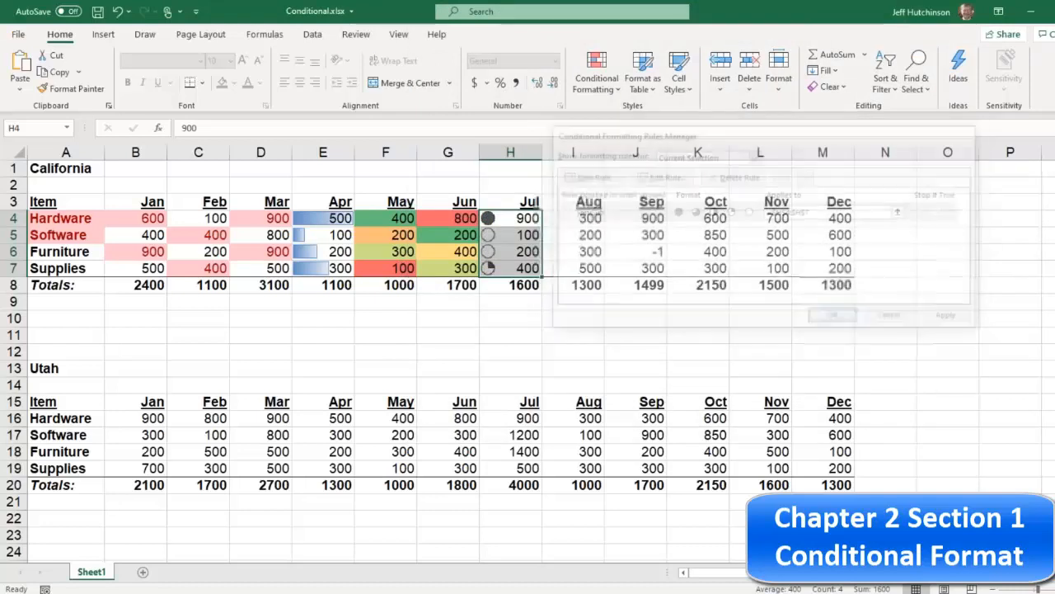
Start a new conditional formatting rule for California's August figures in I4:I7, keeping the figures in view.
{"action": "left_click_drag", "start_coordinate": [584, 217], "coordinate": [589, 266]}
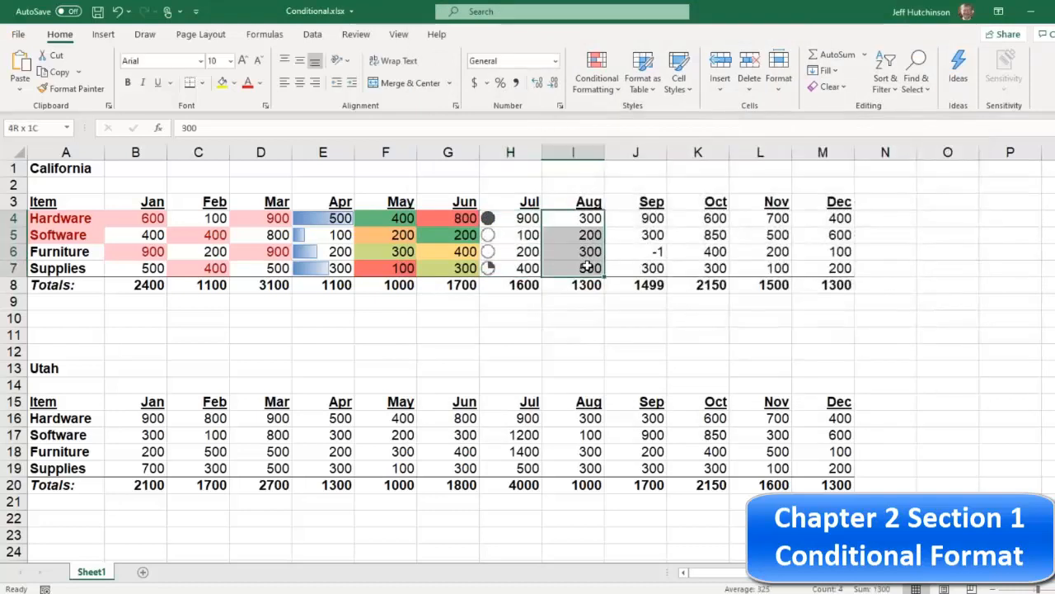
{"action": "left_click", "coordinate": [600, 82]}
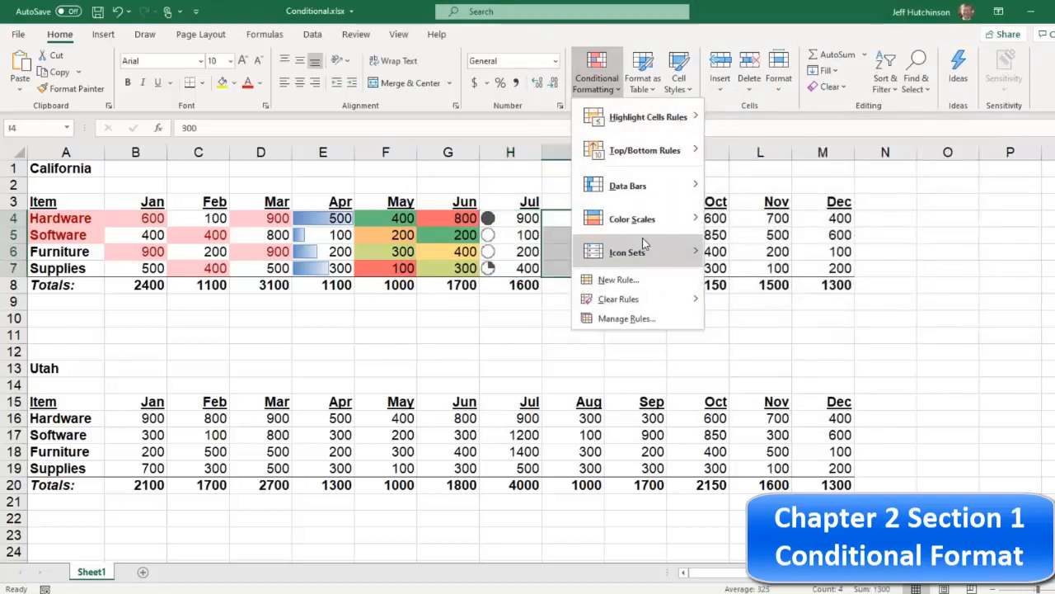
{"action": "mouse_move", "coordinate": [648, 251]}
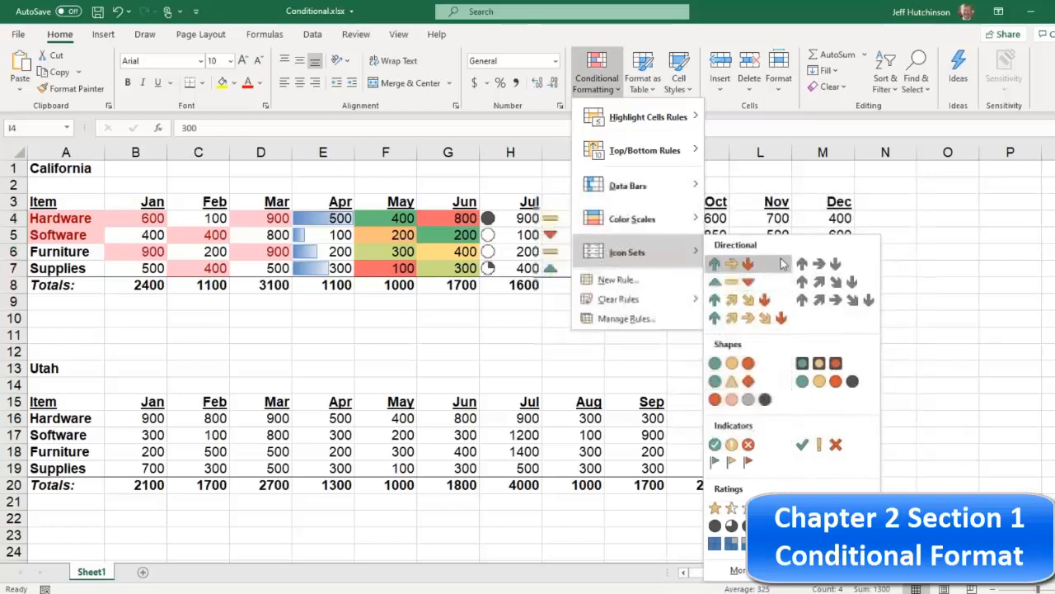
{"action": "left_click", "coordinate": [635, 281]}
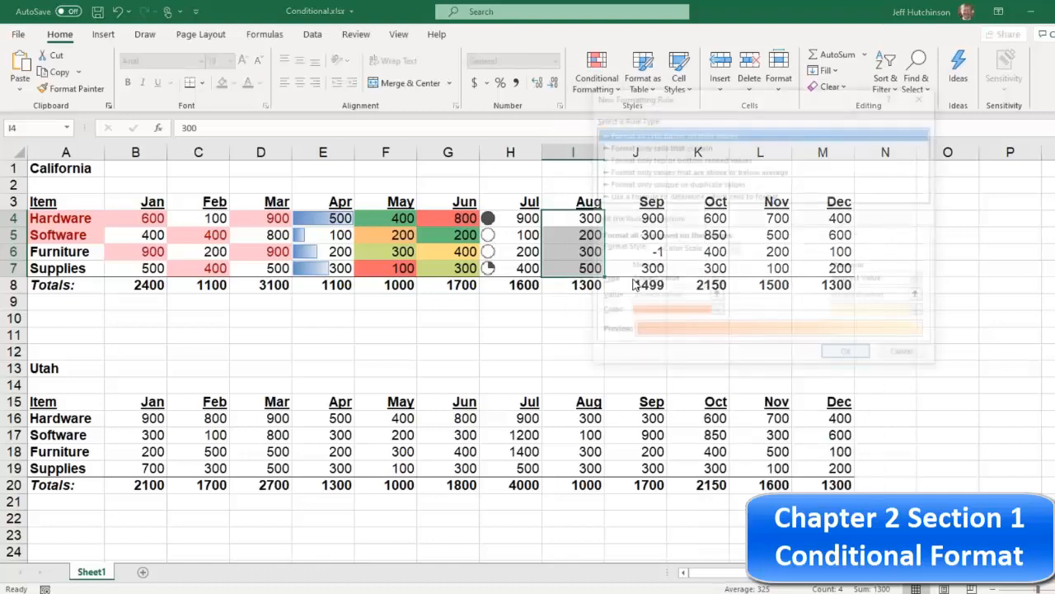
{"action": "left_click_drag", "start_coordinate": [775, 98], "coordinate": [608, 302]}
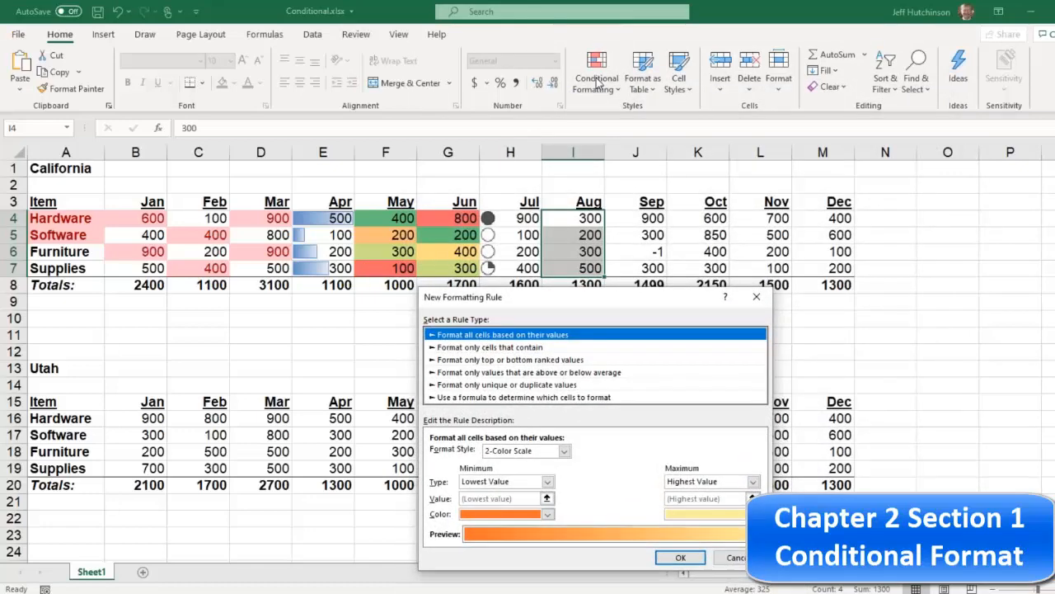
Examine the rule types available for a new formatting rule, including unique or duplicate values and formula-based rules, and cancel the new rule.
{"action": "left_click", "coordinate": [498, 349]}
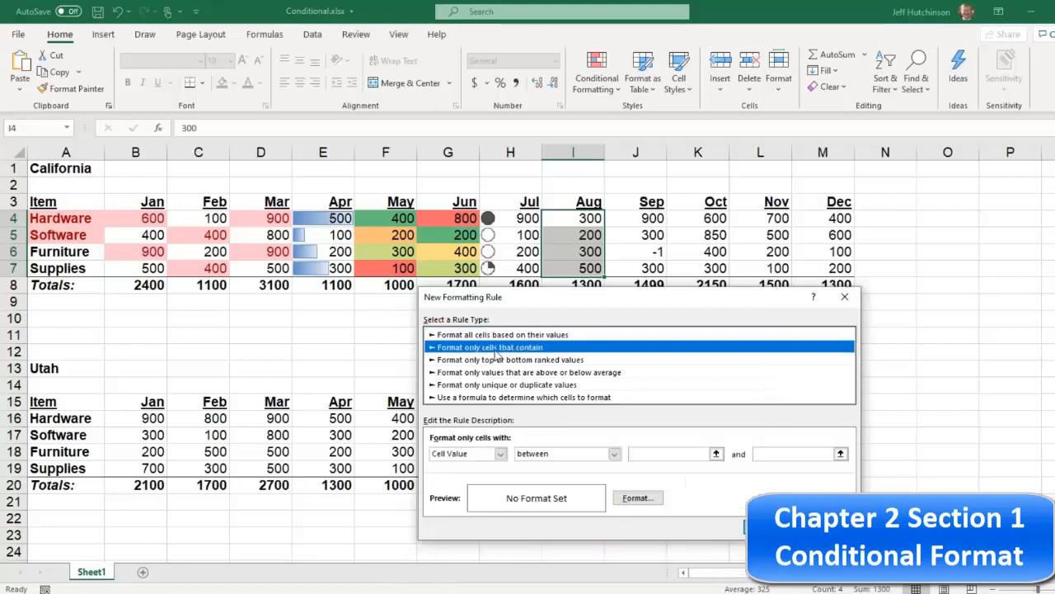
{"action": "left_click", "coordinate": [493, 361]}
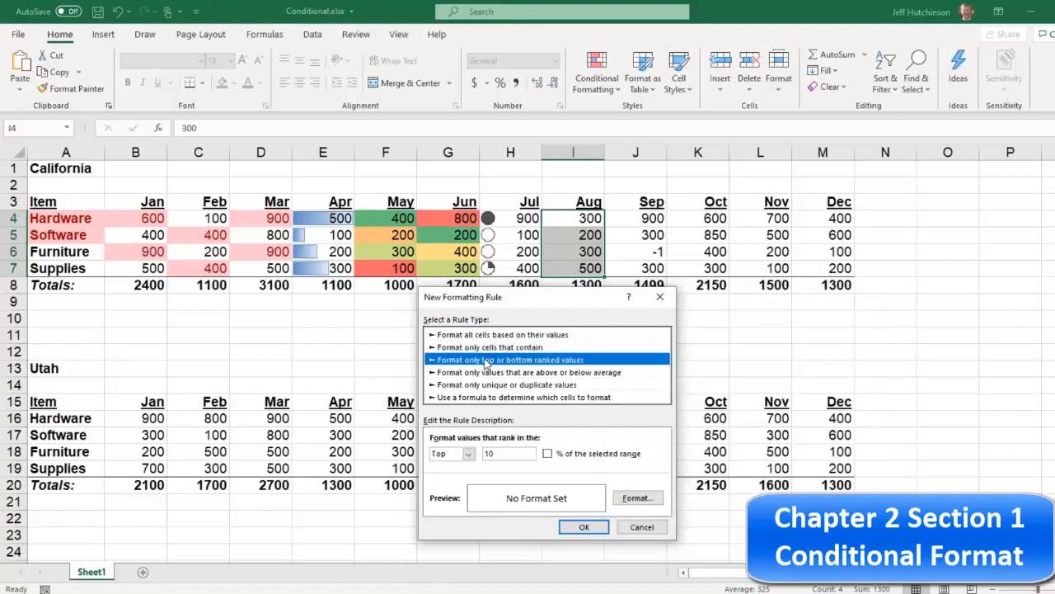
{"action": "left_click", "coordinate": [492, 373]}
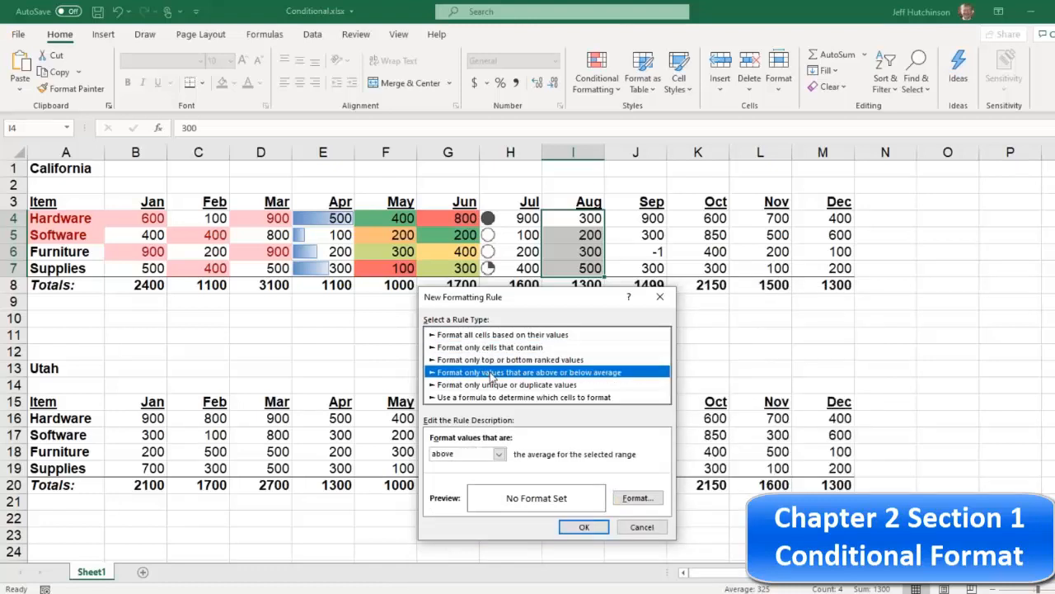
{"action": "left_click", "coordinate": [491, 385]}
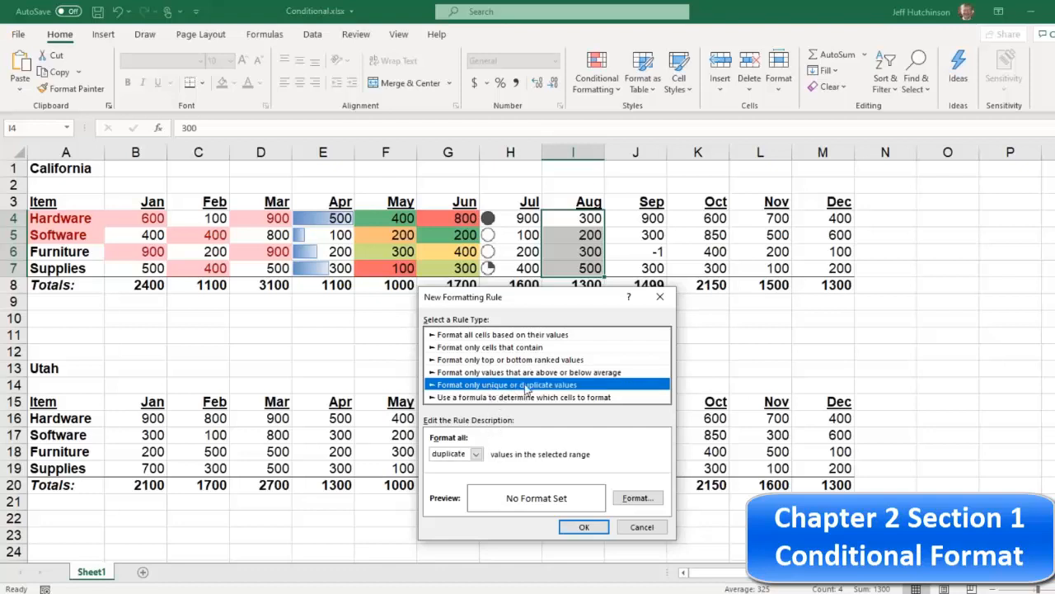
{"action": "left_click", "coordinate": [476, 453]}
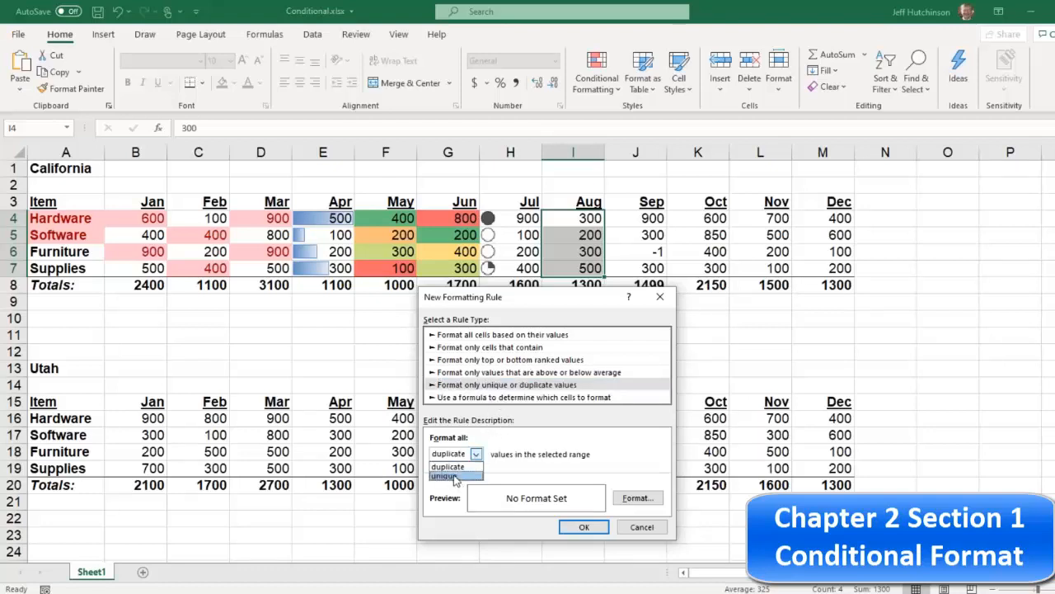
{"action": "left_click", "coordinate": [452, 467]}
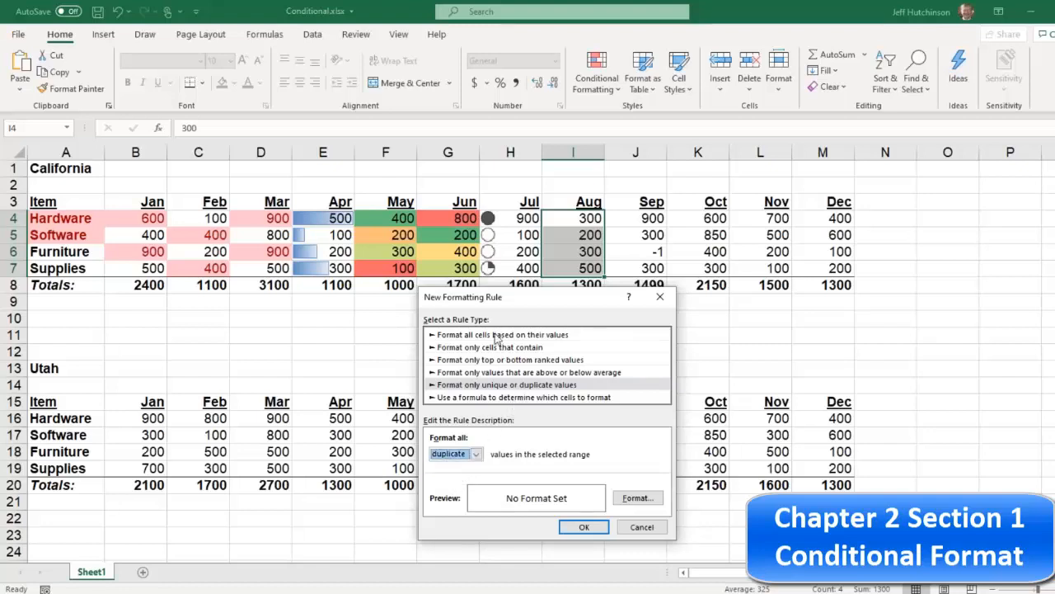
{"action": "left_click", "coordinate": [500, 398]}
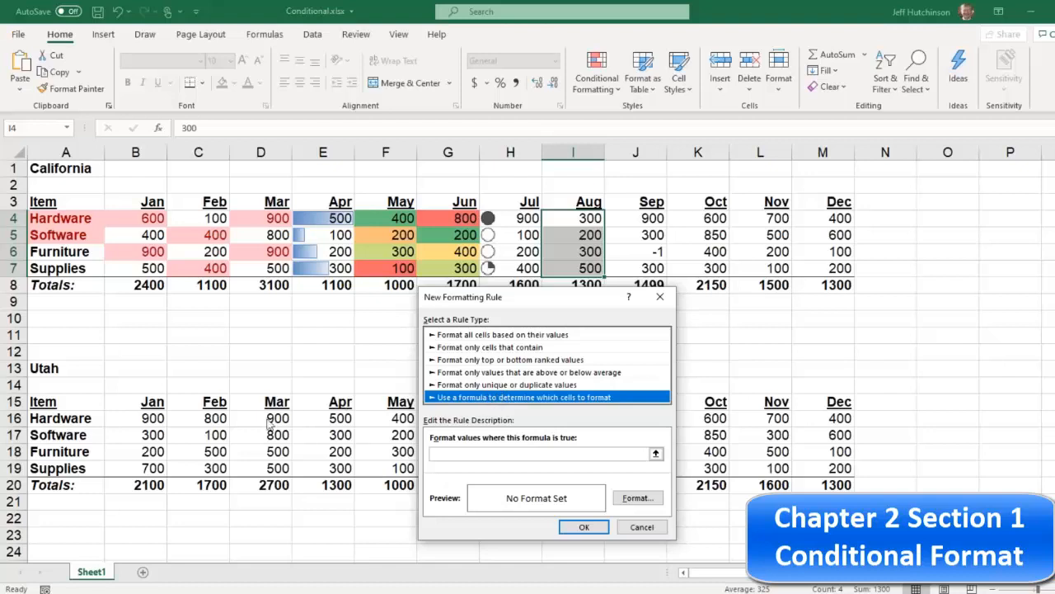
{"action": "left_click", "coordinate": [641, 527]}
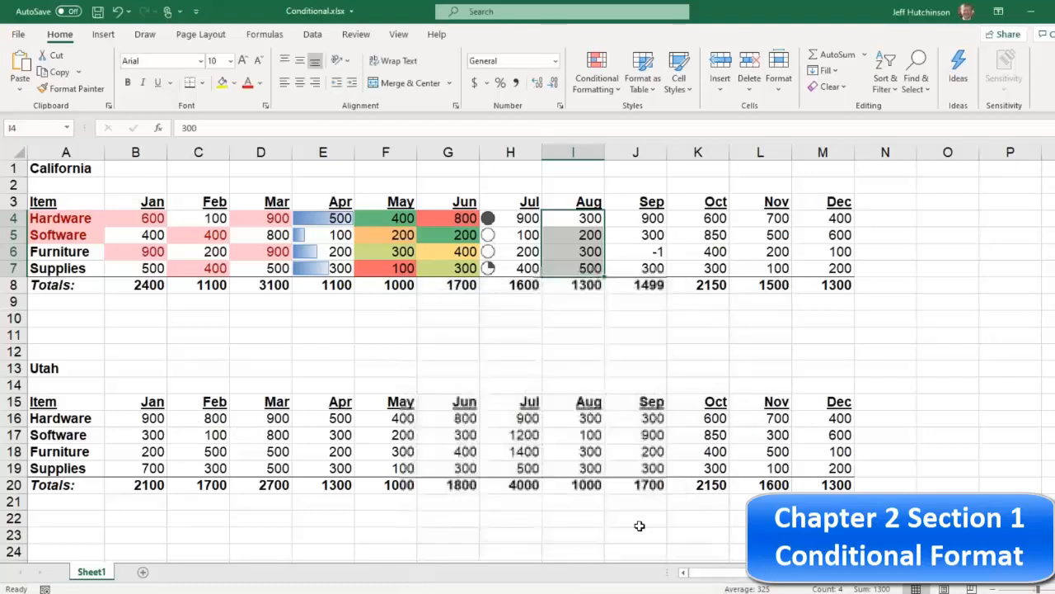
{"action": "left_click", "coordinate": [553, 304]}
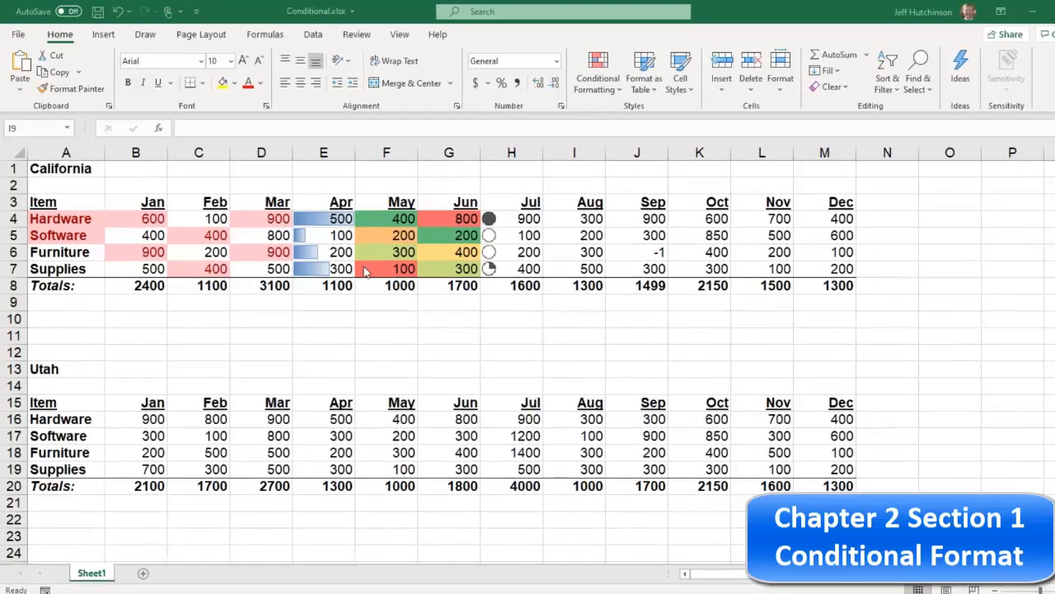
Find and select all cells on Sheet1 that contain conditional formatting, and clear the selection.
{"action": "left_click", "coordinate": [66, 32]}
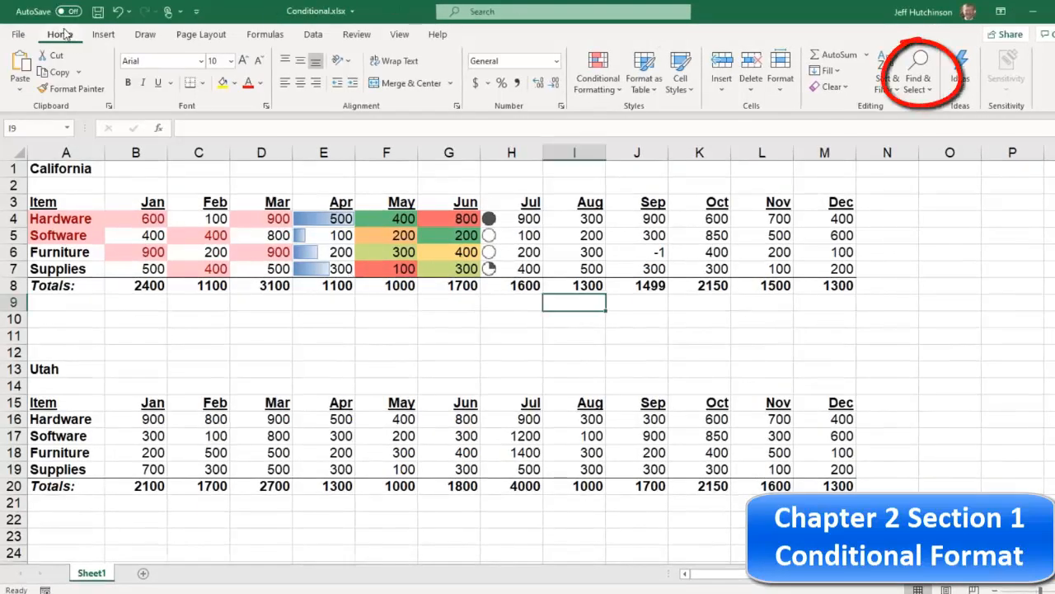
{"action": "left_click", "coordinate": [920, 82]}
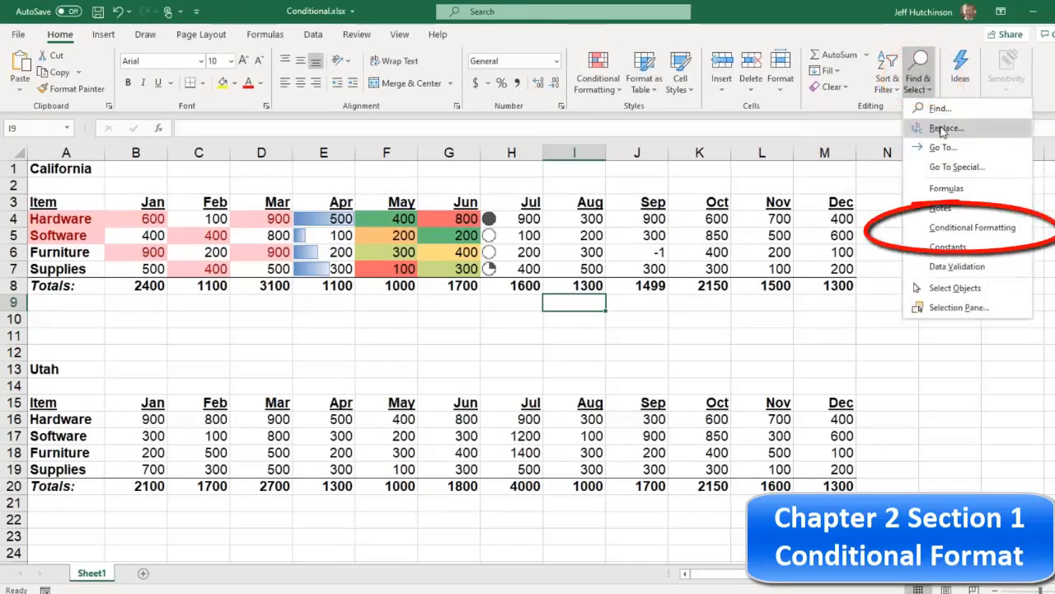
{"action": "left_click", "coordinate": [968, 227]}
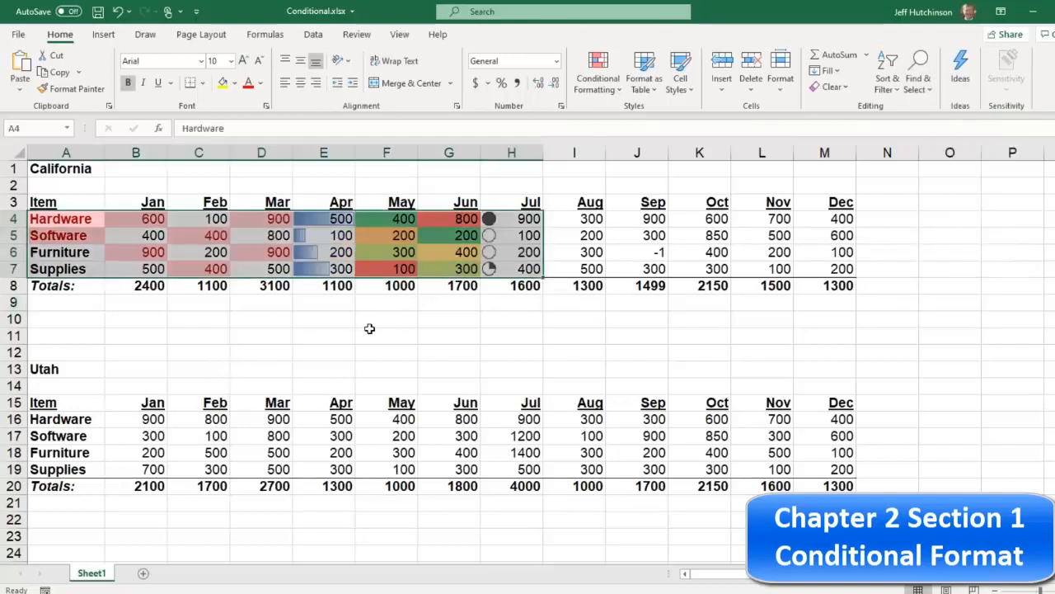
{"action": "left_click", "coordinate": [369, 329]}
Copy Utah's February Software figure in C17 and paste it over California's February Hardware figure in C4.
{"action": "left_click", "coordinate": [210, 221]}
{"action": "left_click", "coordinate": [217, 235]}
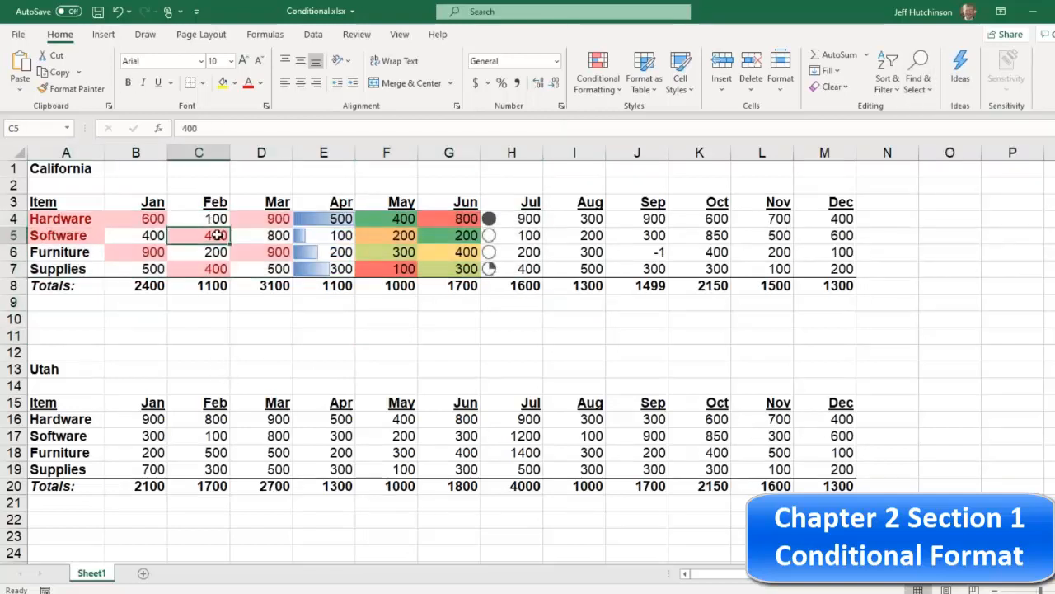
{"action": "left_click", "coordinate": [218, 218]}
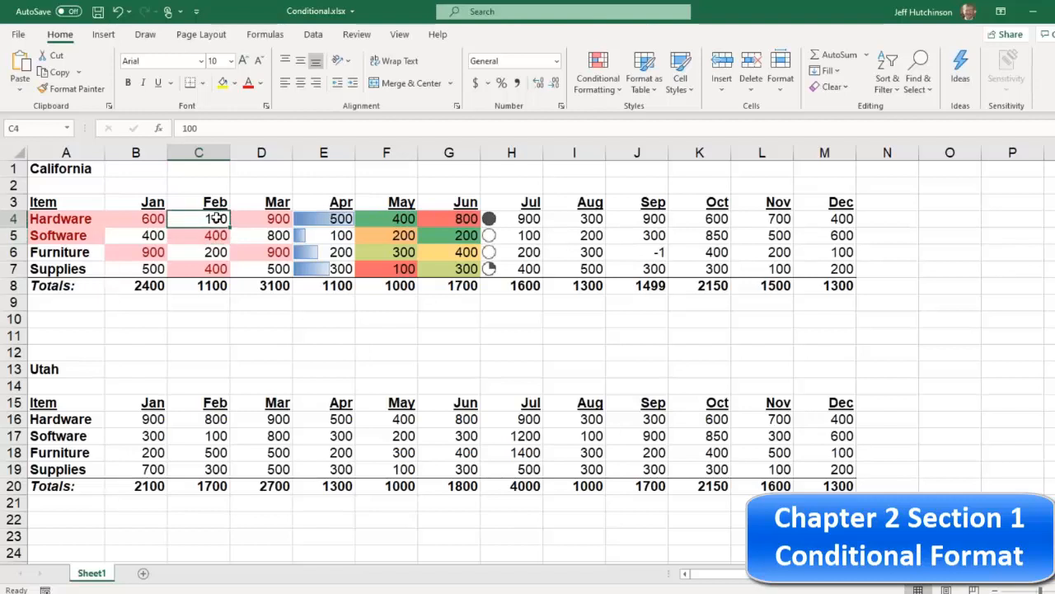
{"action": "left_click", "coordinate": [217, 441]}
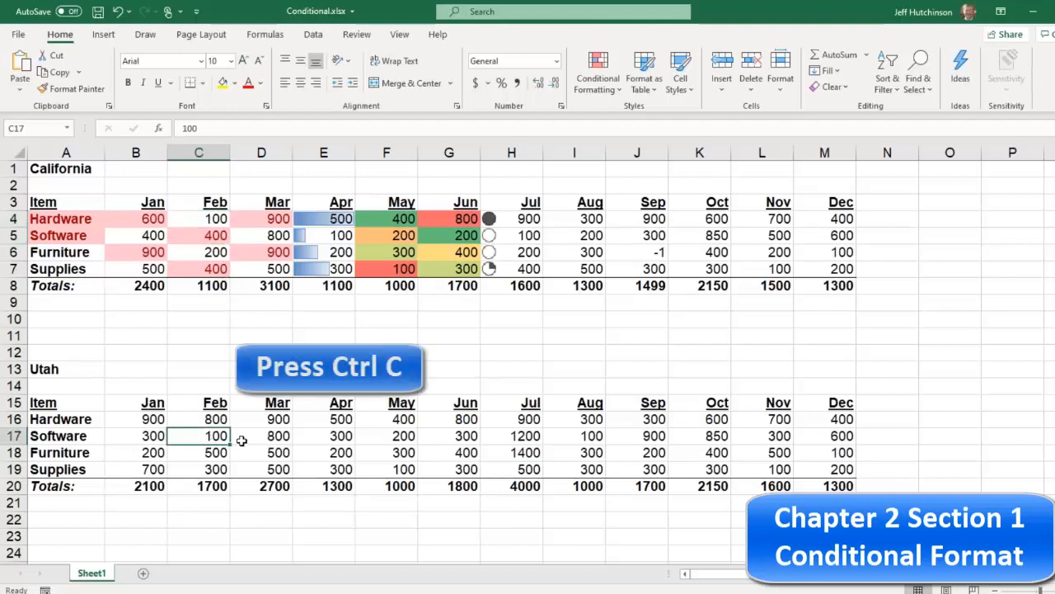
{"action": "key", "text": "ctrl+c"}
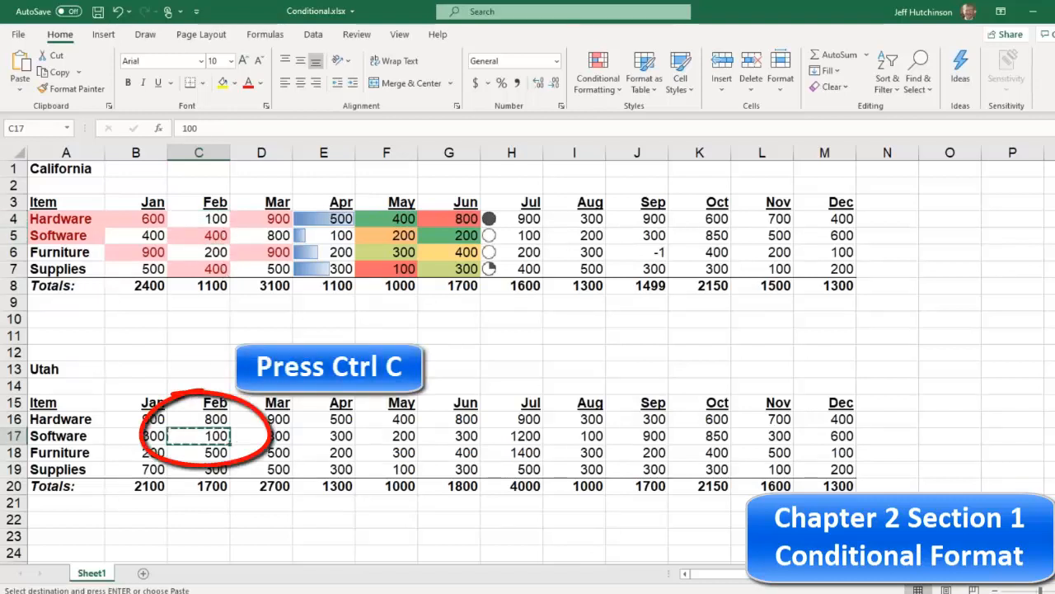
{"action": "left_click", "coordinate": [216, 218]}
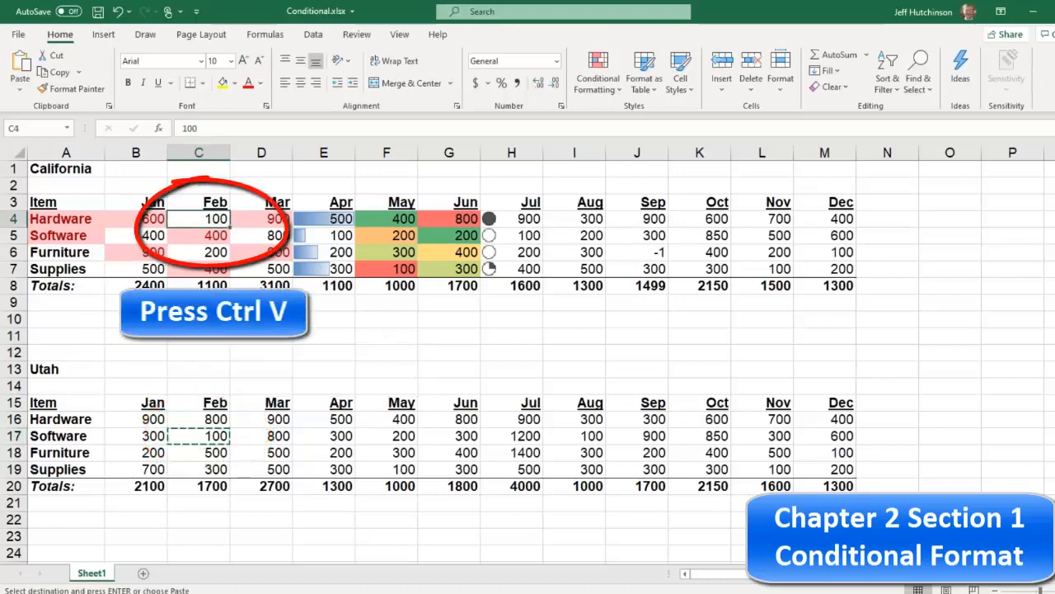
{"action": "left_click", "coordinate": [227, 283]}
{"action": "left_click", "coordinate": [212, 219]}
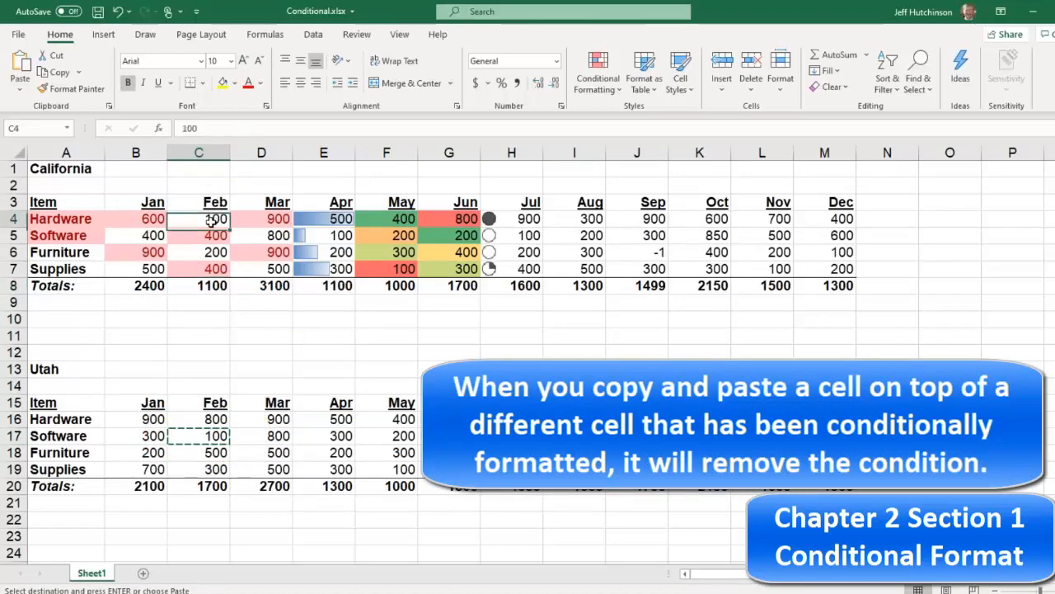
Paste the copied Utah figure over California's January Software figure in B5.
{"action": "left_click", "coordinate": [153, 236]}
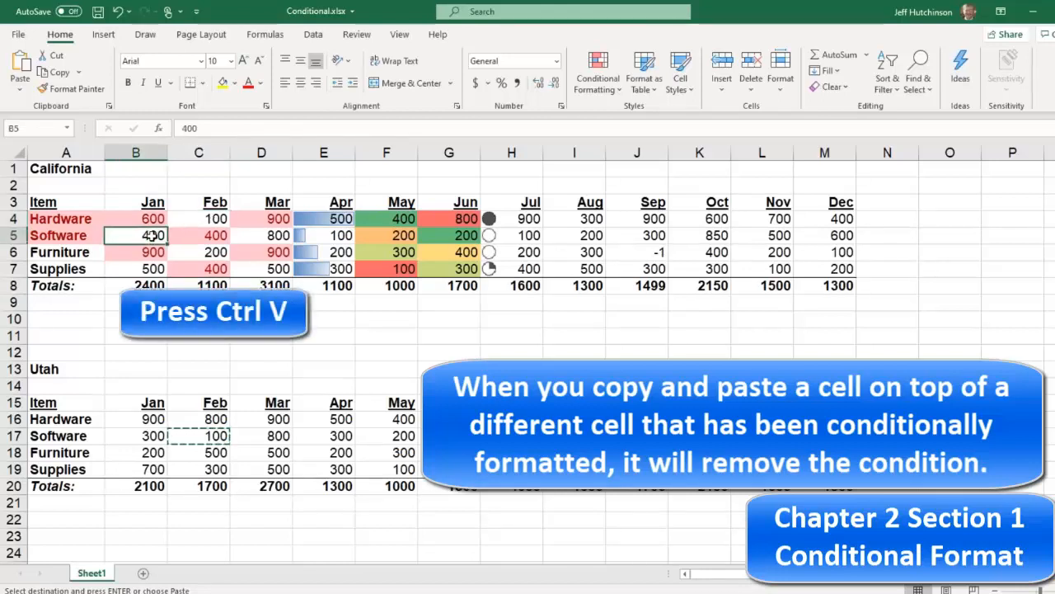
{"action": "key", "text": "ctrl+v"}
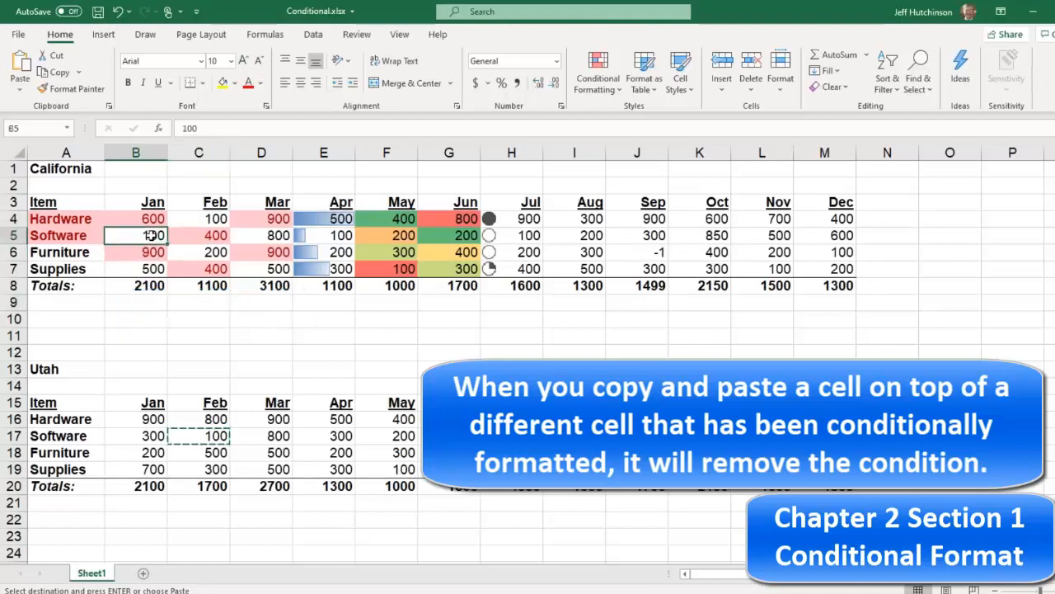
{"action": "left_click", "coordinate": [201, 221]}
{"action": "left_click_drag", "start_coordinate": [140, 223], "coordinate": [153, 243]}
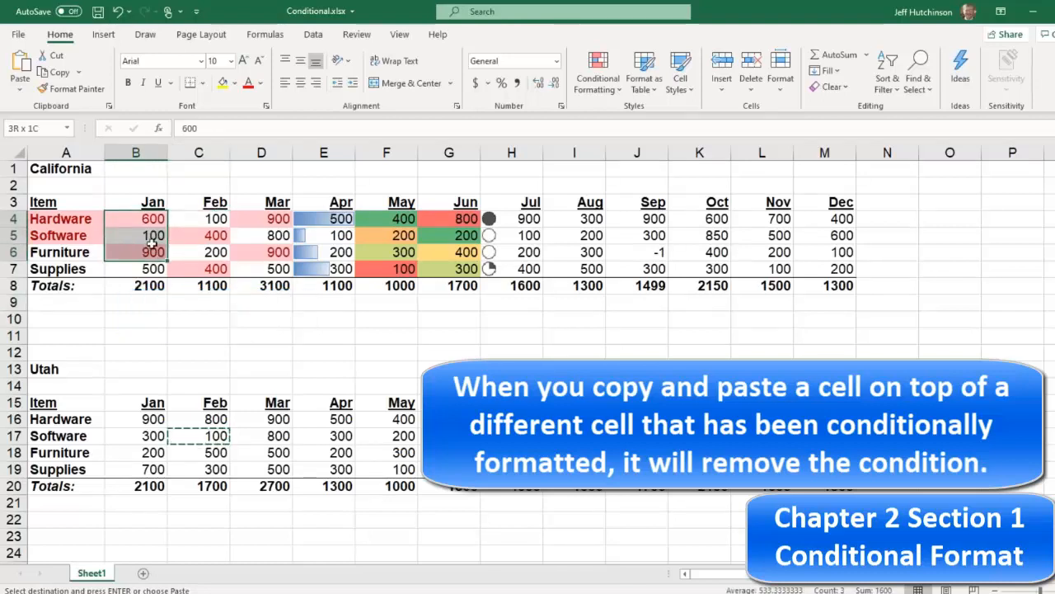
{"action": "left_click", "coordinate": [260, 289]}
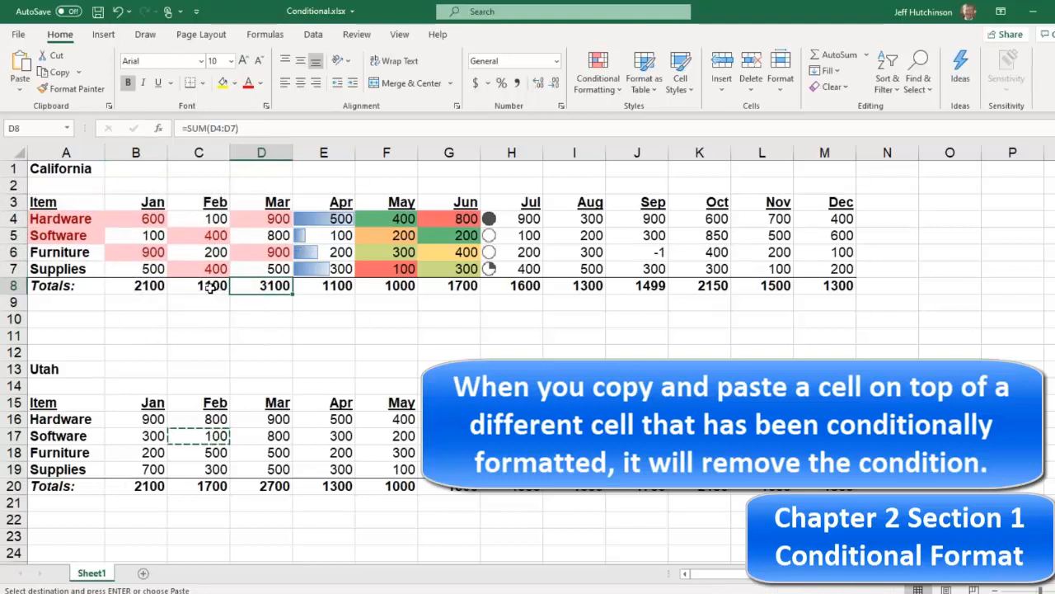
Enter 600 as California's February Hardware figure in C4 to test whether its conditional formatting still applies.
{"action": "left_click", "coordinate": [214, 220]}
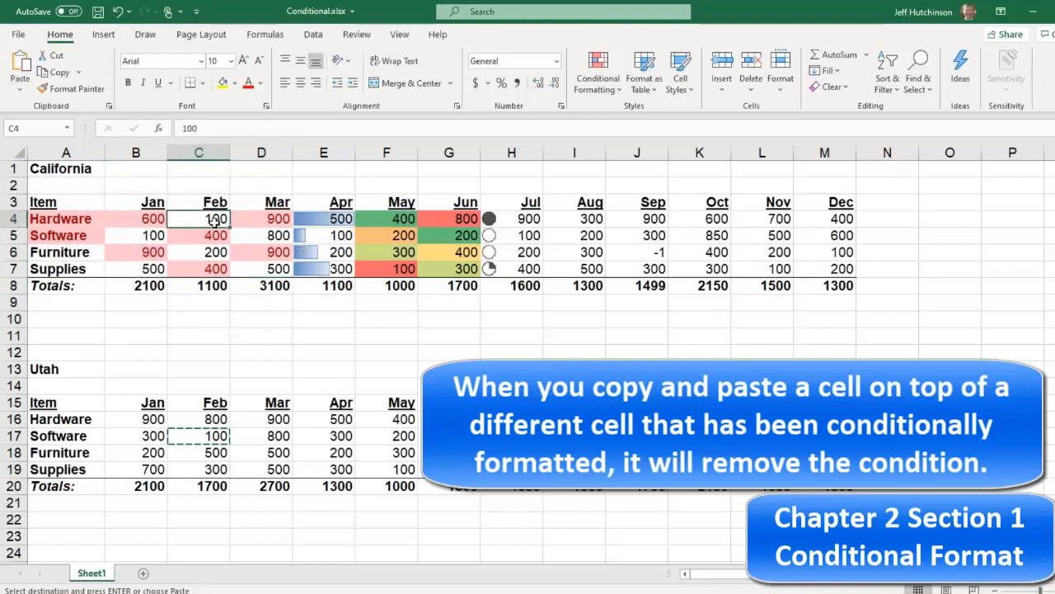
{"action": "key", "text": "ctrl+z"}
{"action": "left_click", "coordinate": [213, 264]}
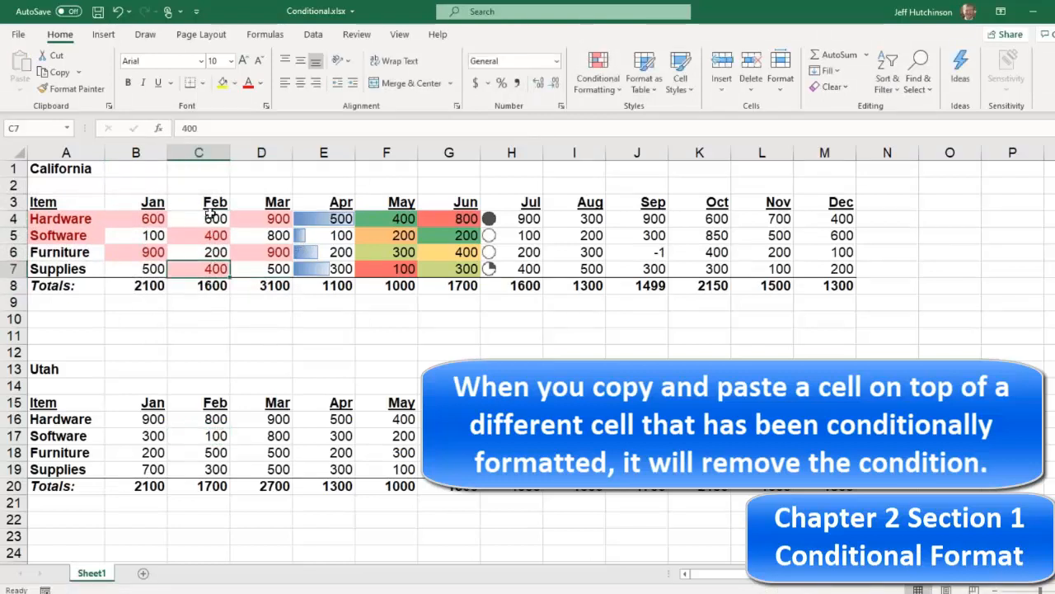
{"action": "left_click", "coordinate": [213, 218]}
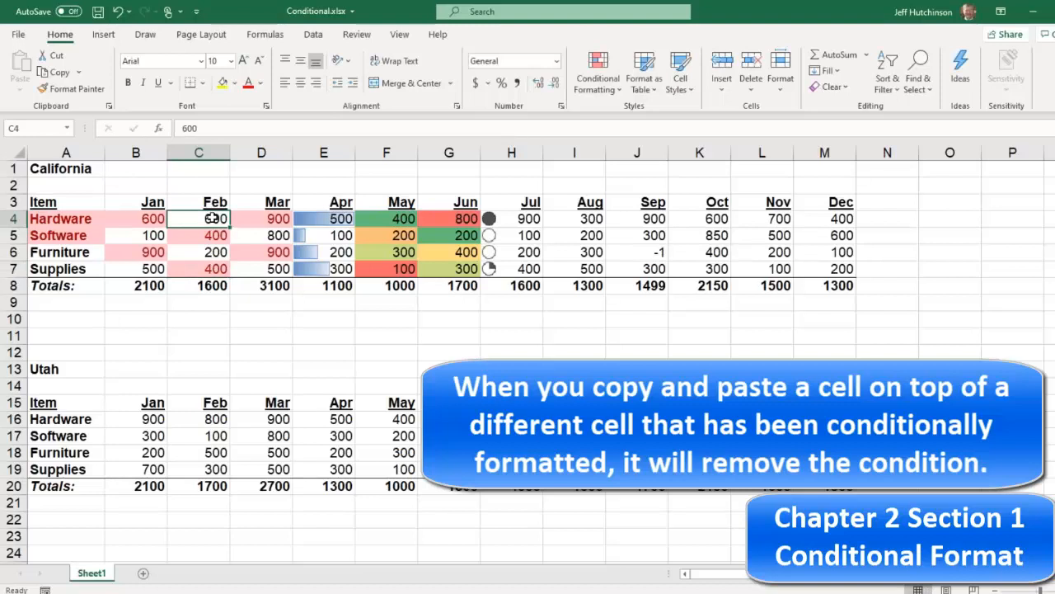
{"action": "left_click", "coordinate": [202, 240]}
{"action": "left_click", "coordinate": [206, 218]}
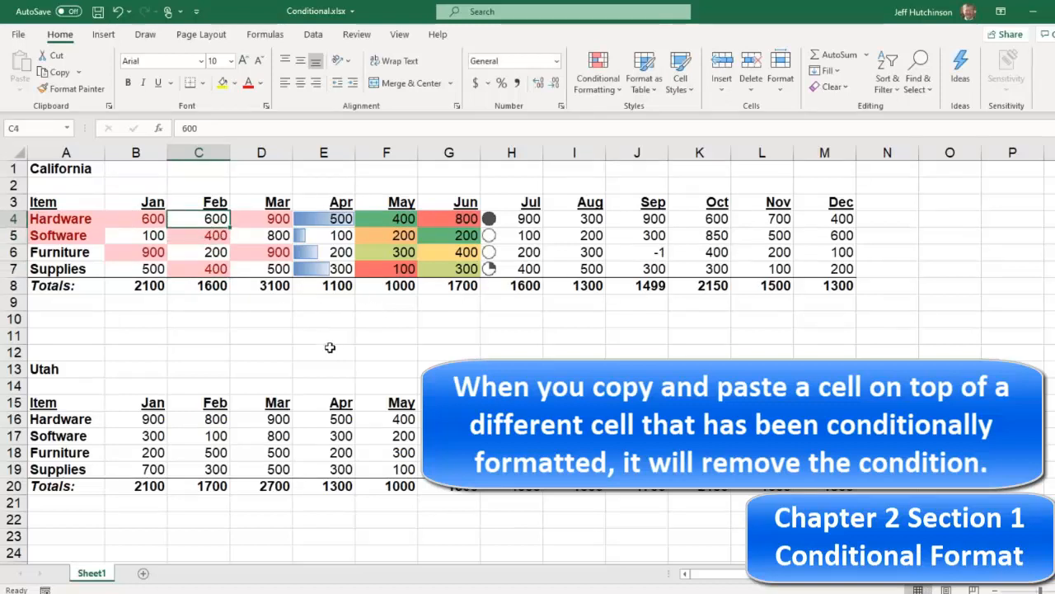
Check which California cells still carry conditional formatting by selecting all conditionally formatted cells again, and clear the selection.
{"action": "left_click", "coordinate": [330, 350]}
{"action": "left_click", "coordinate": [918, 82]}
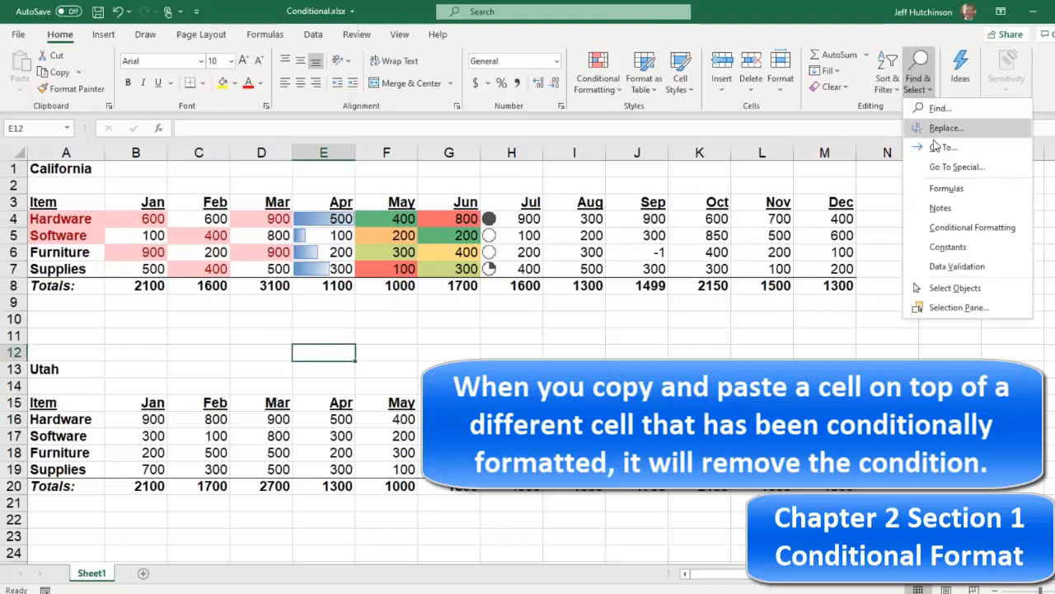
{"action": "left_click", "coordinate": [960, 234]}
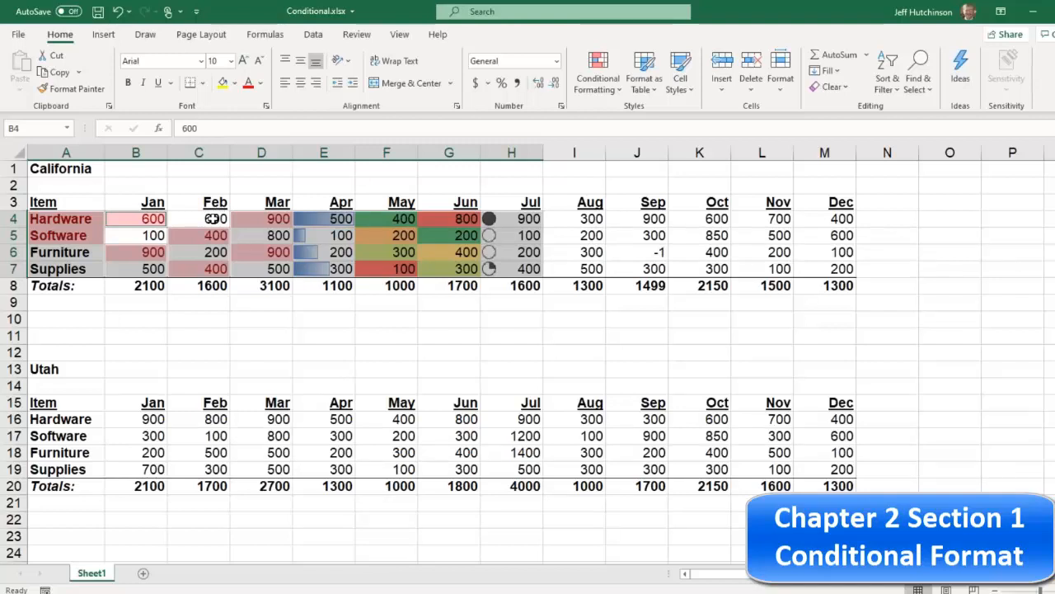
{"action": "left_click", "coordinate": [526, 357]}
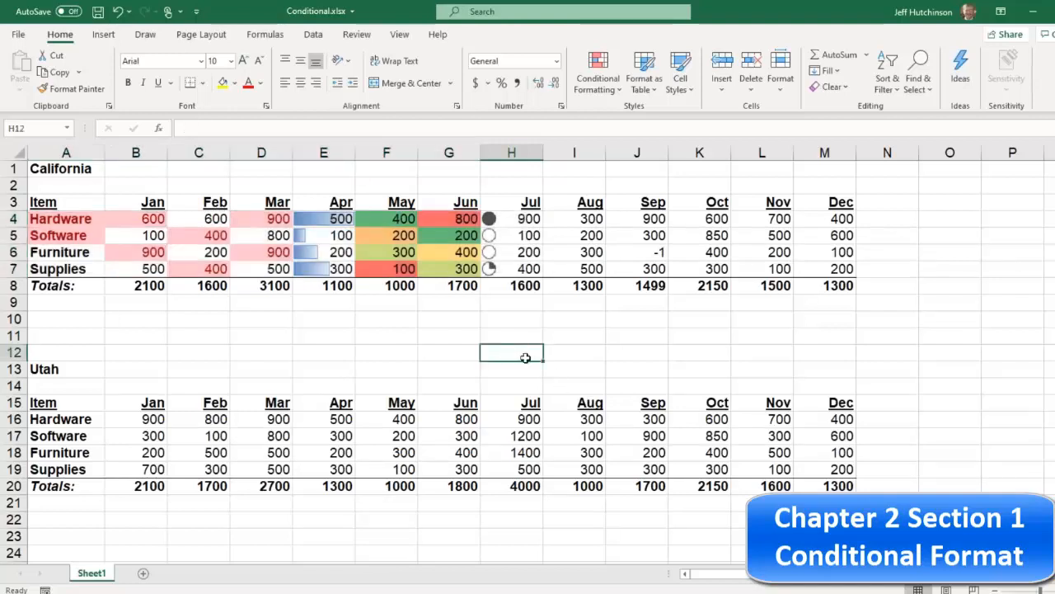
{"action": "left_click", "coordinate": [528, 420]}
{"action": "left_click", "coordinate": [525, 435]}
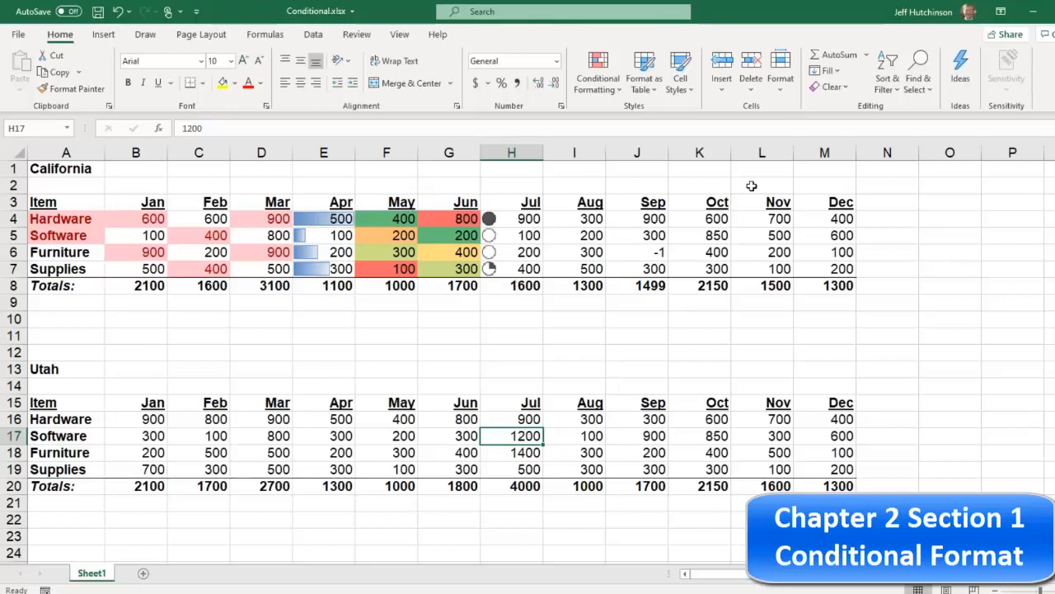
{"action": "left_click", "coordinate": [921, 89]}
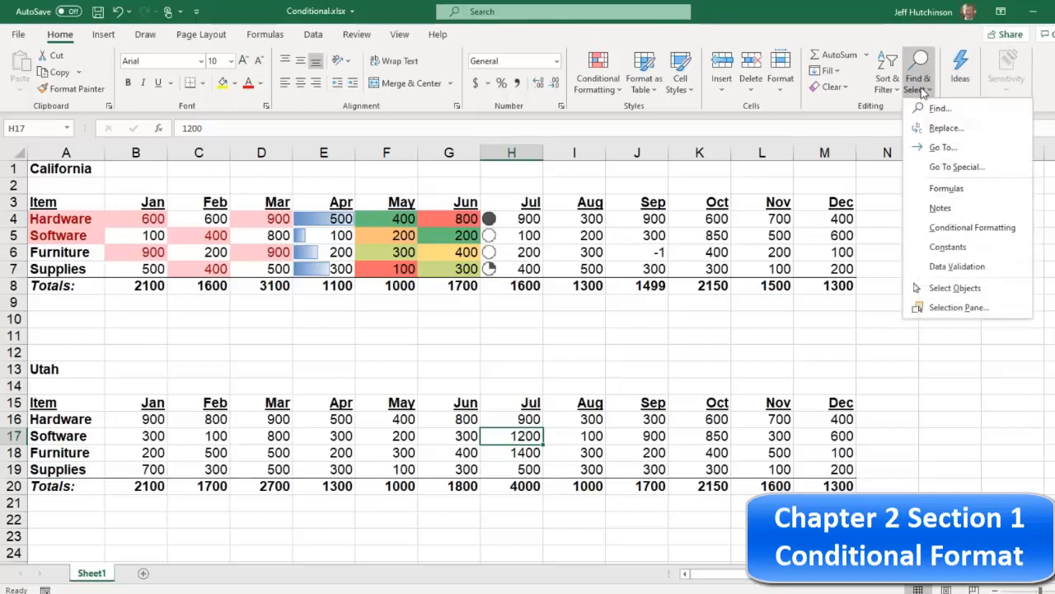
{"action": "left_click", "coordinate": [118, 383]}
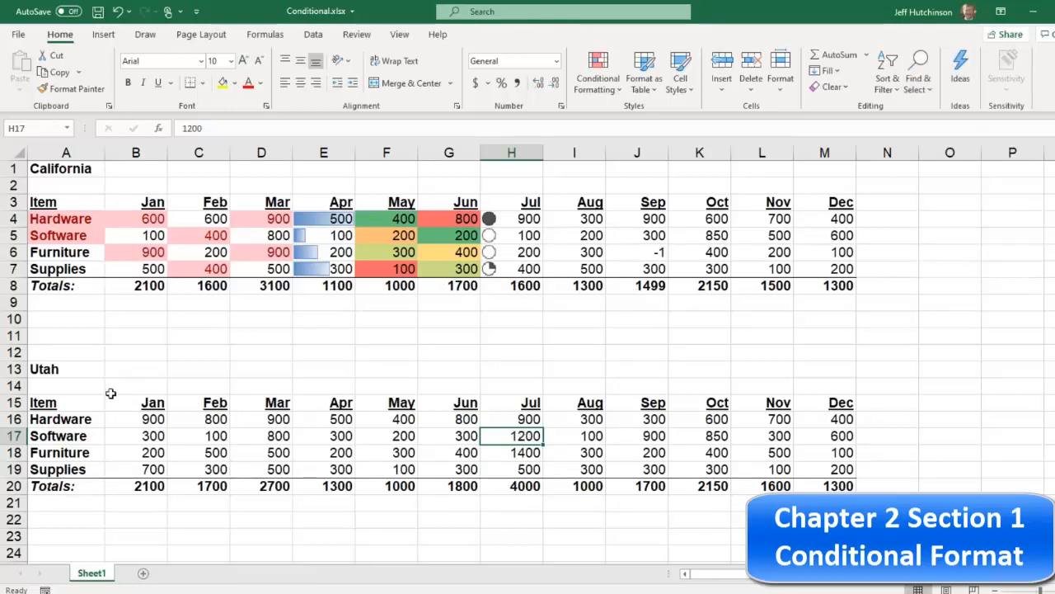
{"action": "left_click", "coordinate": [75, 404]}
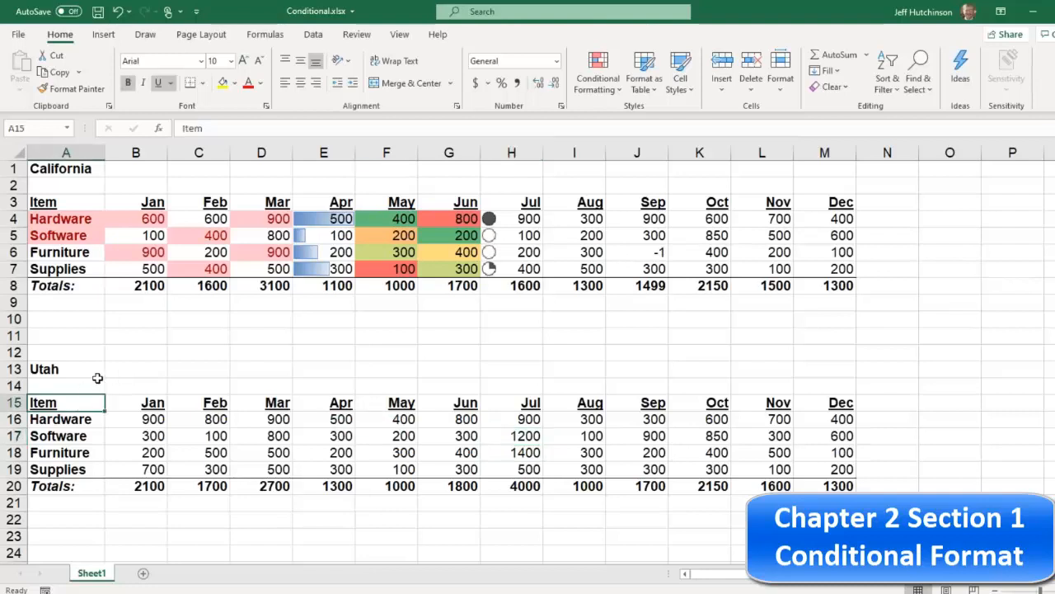
{"action": "left_click", "coordinate": [139, 218]}
{"action": "left_click", "coordinate": [143, 238]}
{"action": "left_click", "coordinate": [145, 218]}
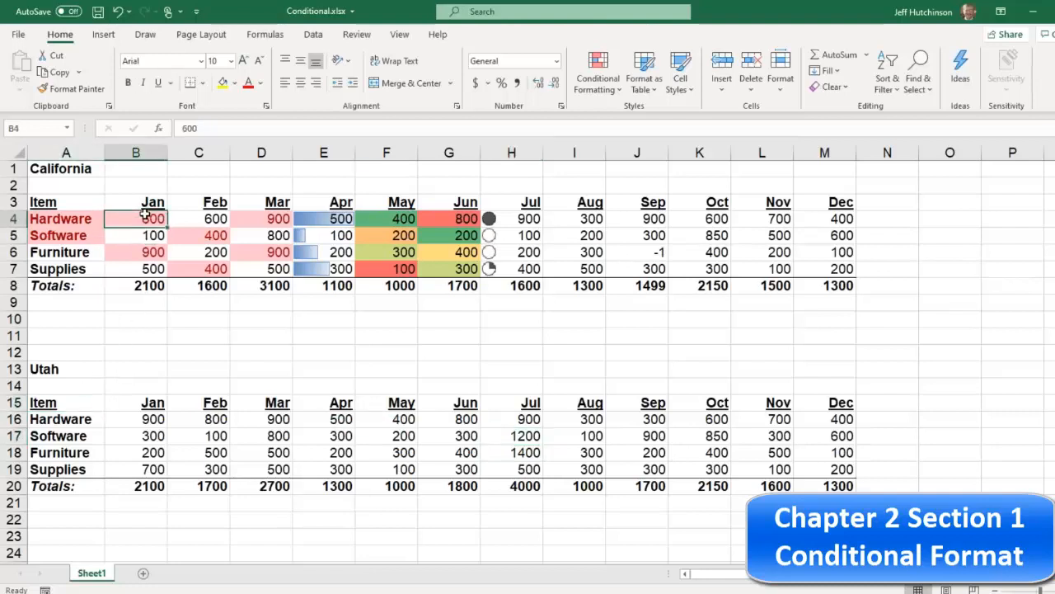
{"action": "left_click", "coordinate": [216, 219]}
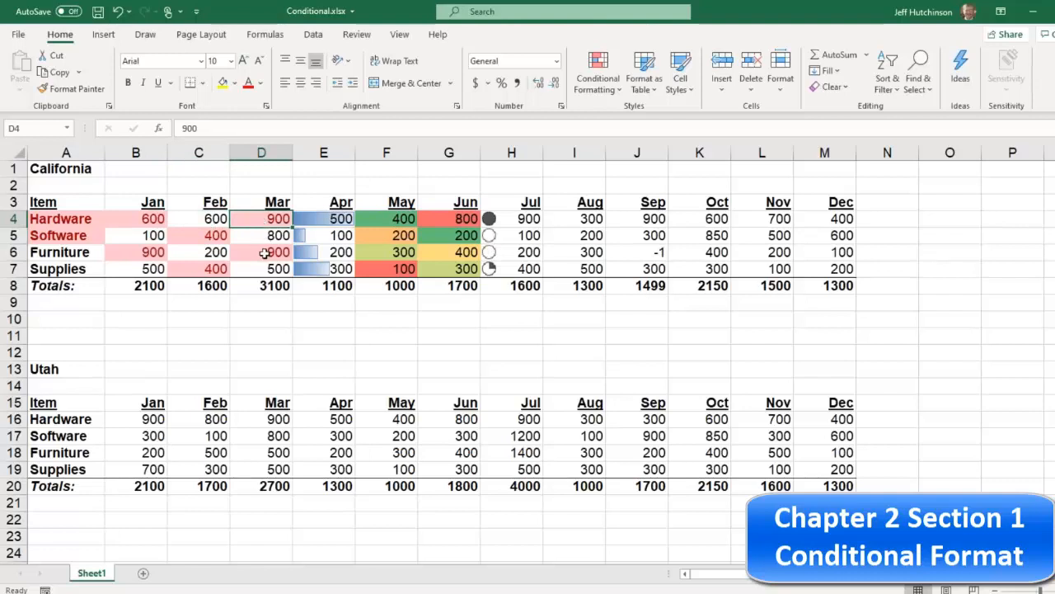
Start a new conditional formatting rule for Utah's Hardware label in A16, using the formula =$B$16>700 to determine the formatting.
{"action": "left_click", "coordinate": [55, 422]}
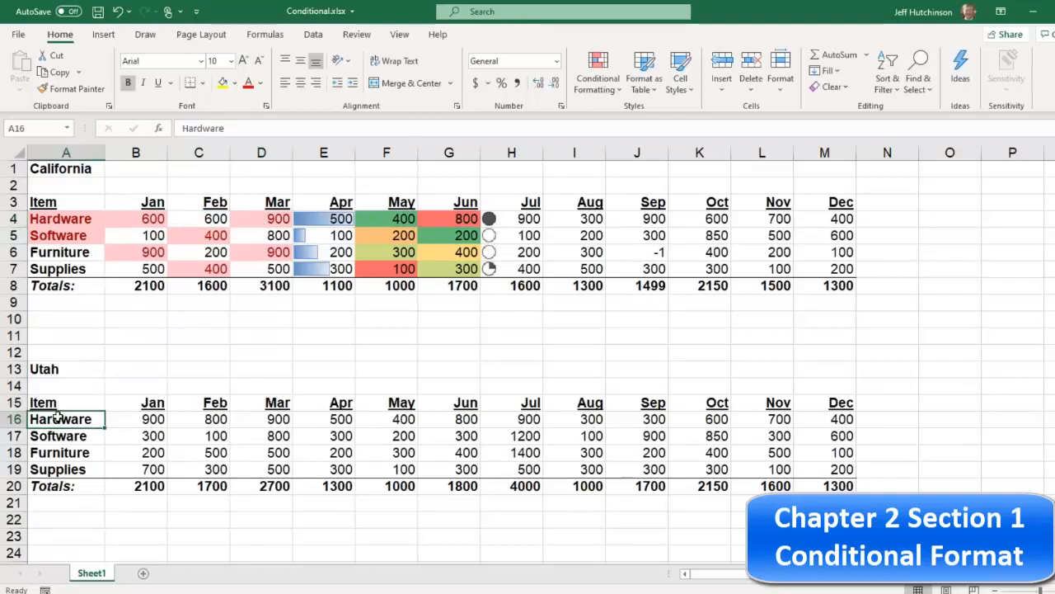
{"action": "left_click", "coordinate": [59, 404]}
{"action": "left_click", "coordinate": [62, 422]}
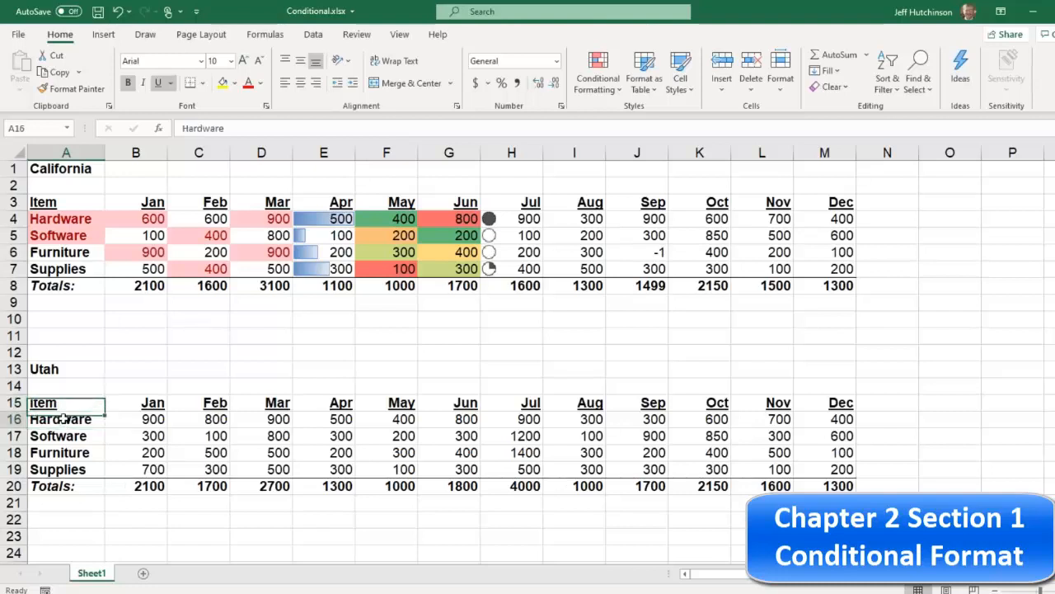
{"action": "left_click", "coordinate": [148, 421]}
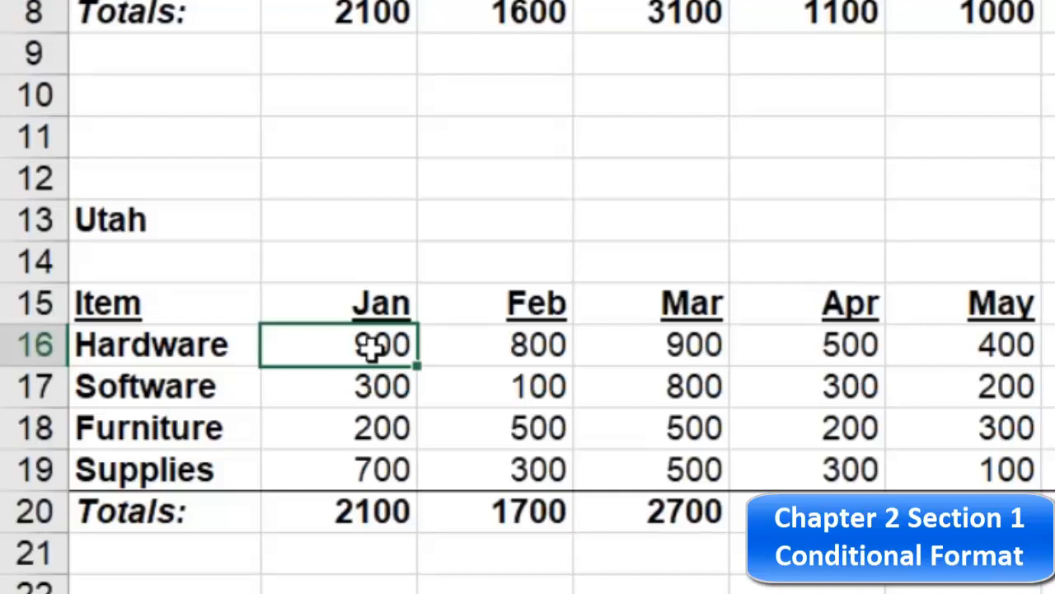
{"action": "left_click", "coordinate": [157, 346]}
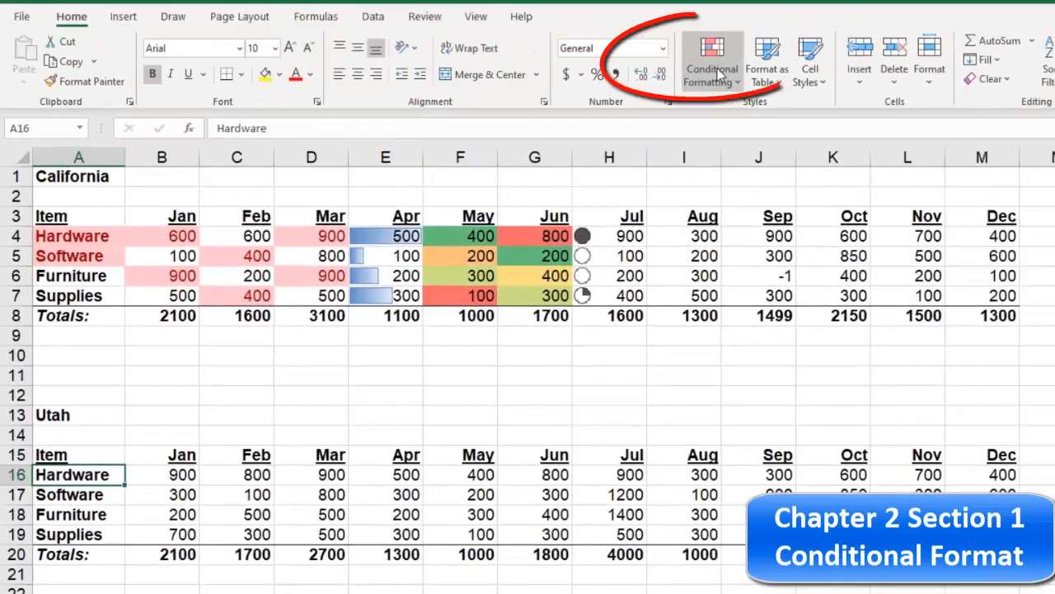
{"action": "left_click", "coordinate": [712, 66]}
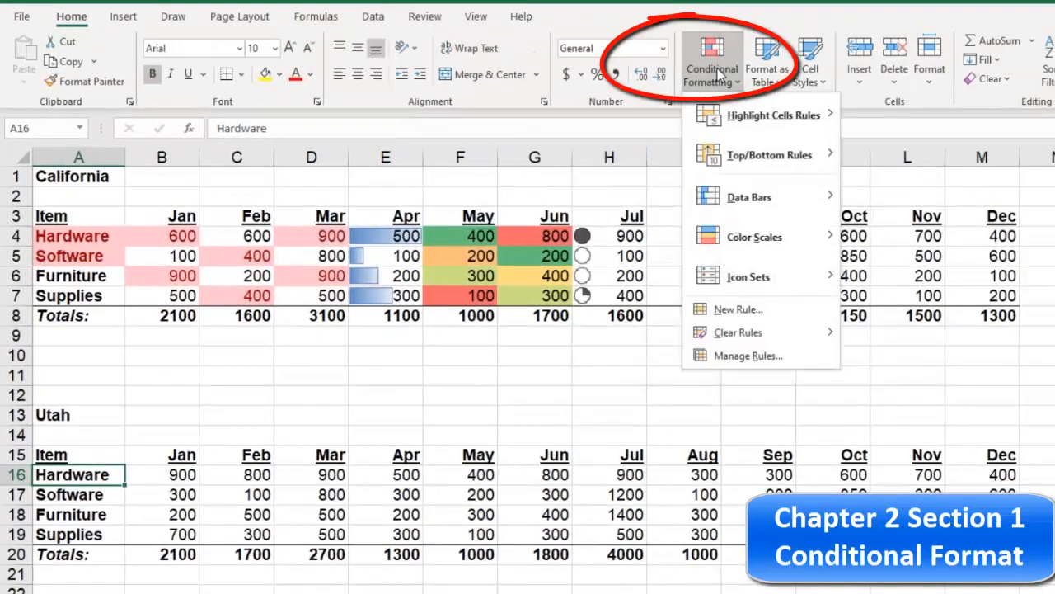
{"action": "left_click", "coordinate": [736, 309]}
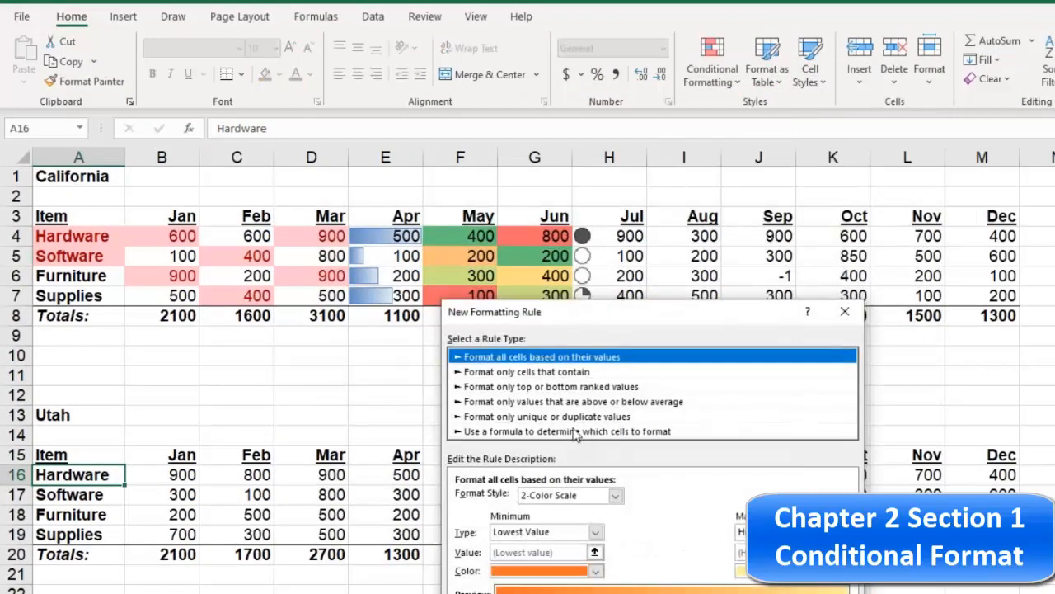
{"action": "left_click", "coordinate": [576, 431]}
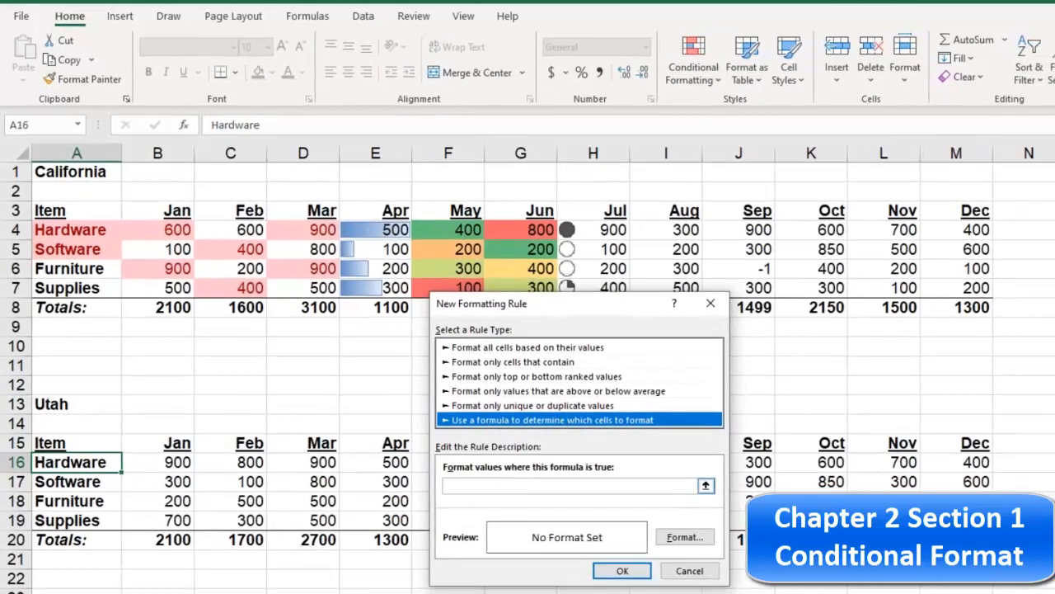
{"action": "left_click", "coordinate": [473, 484]}
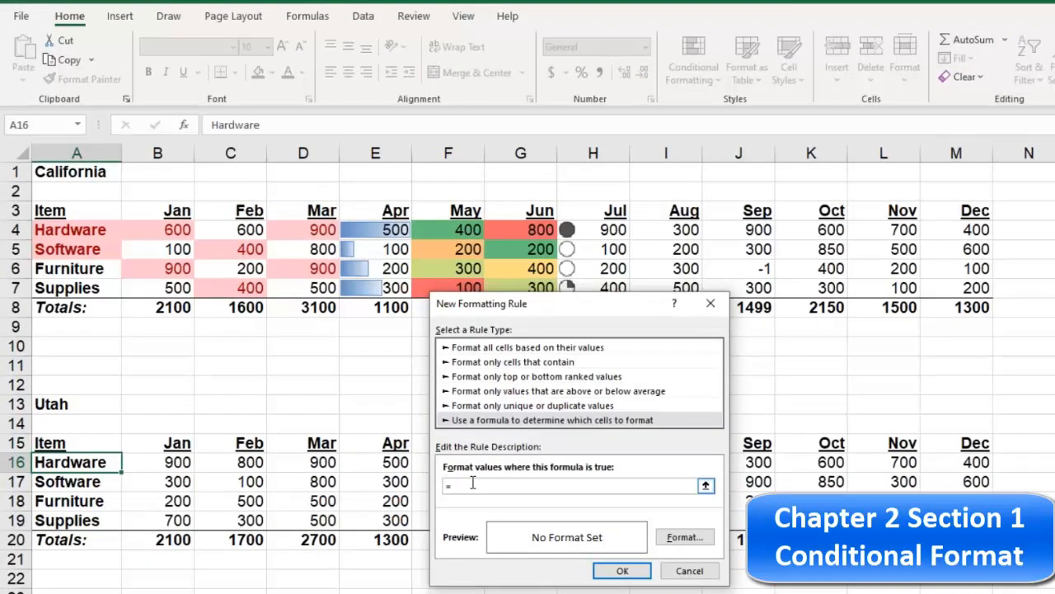
{"action": "left_click", "coordinate": [171, 461]}
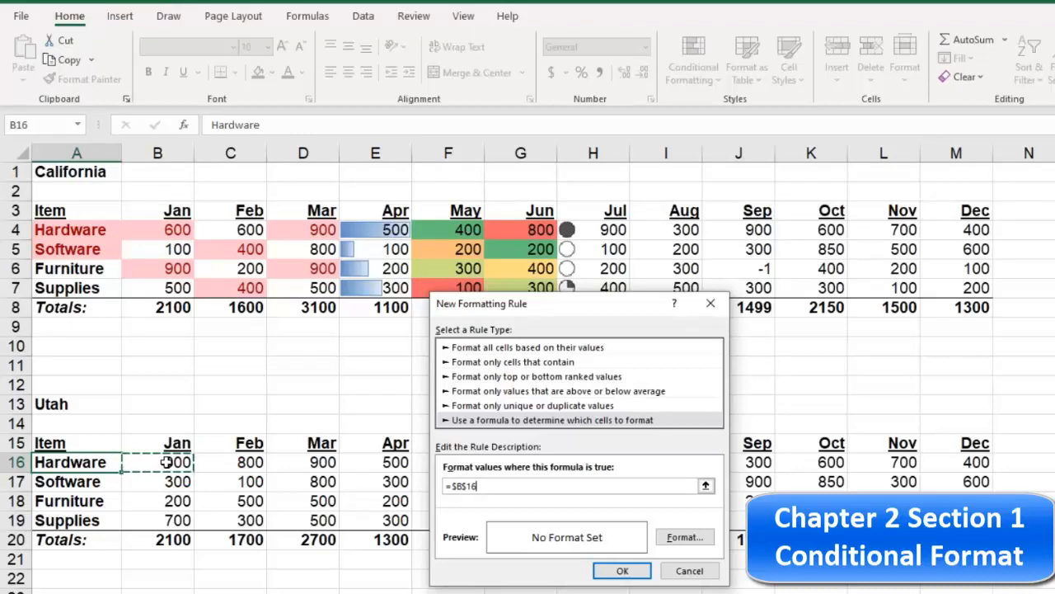
{"action": "type", "text": ">700"}
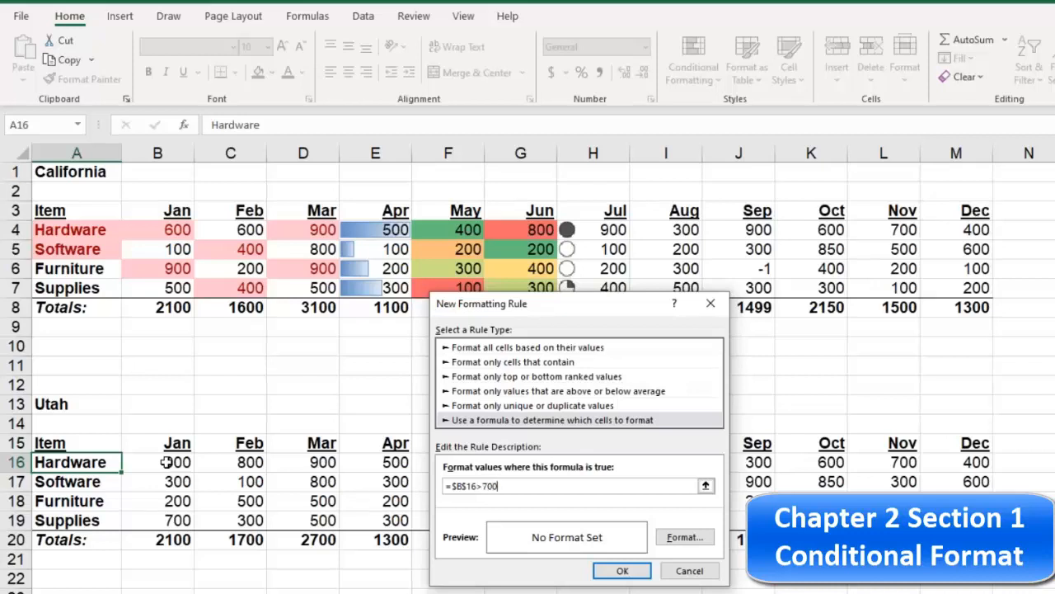
Give the formula rule a light green fill and apply it to the Hardware label.
{"action": "left_click", "coordinate": [689, 537]}
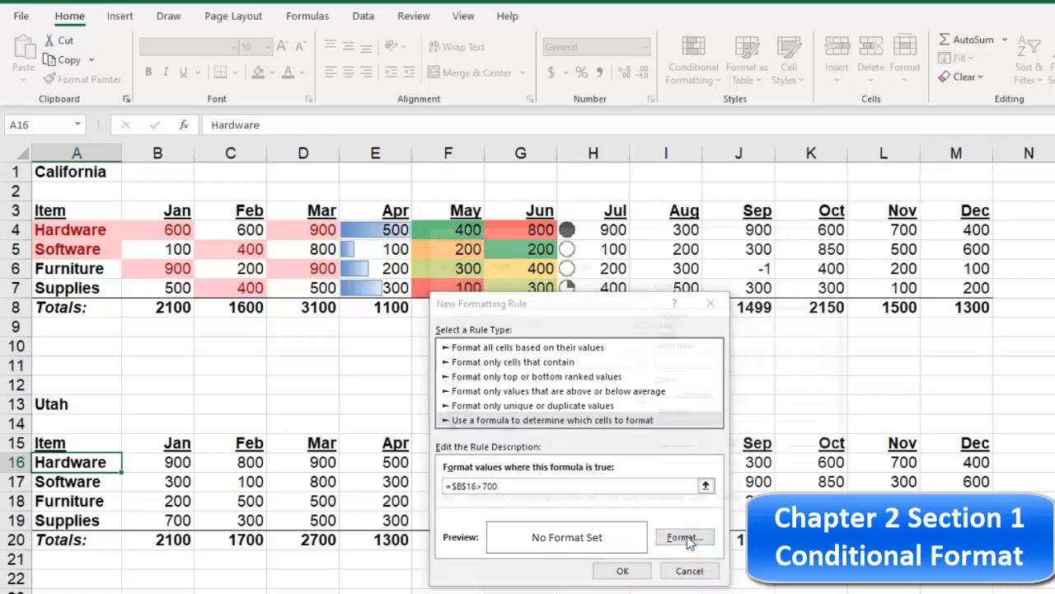
{"action": "left_click", "coordinate": [583, 260]}
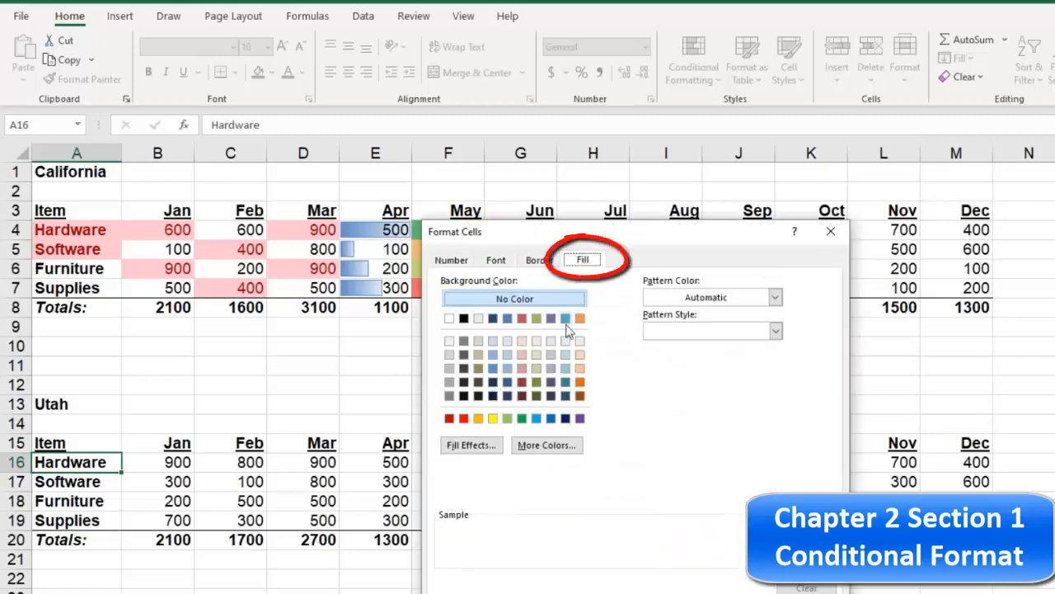
{"action": "left_click", "coordinate": [523, 420]}
{"action": "left_click", "coordinate": [507, 419]}
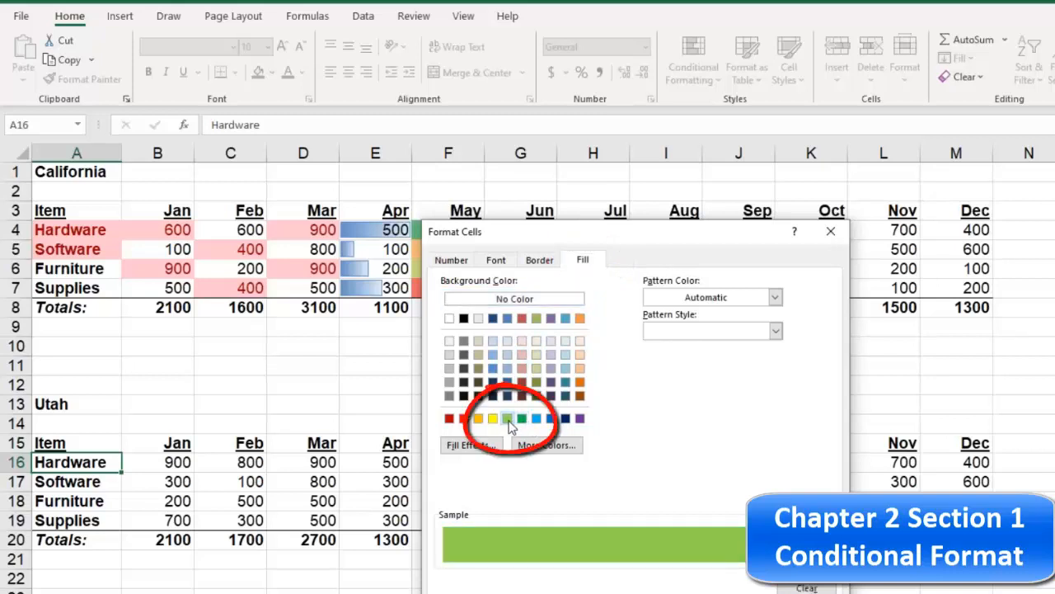
{"action": "left_click", "coordinate": [738, 593]}
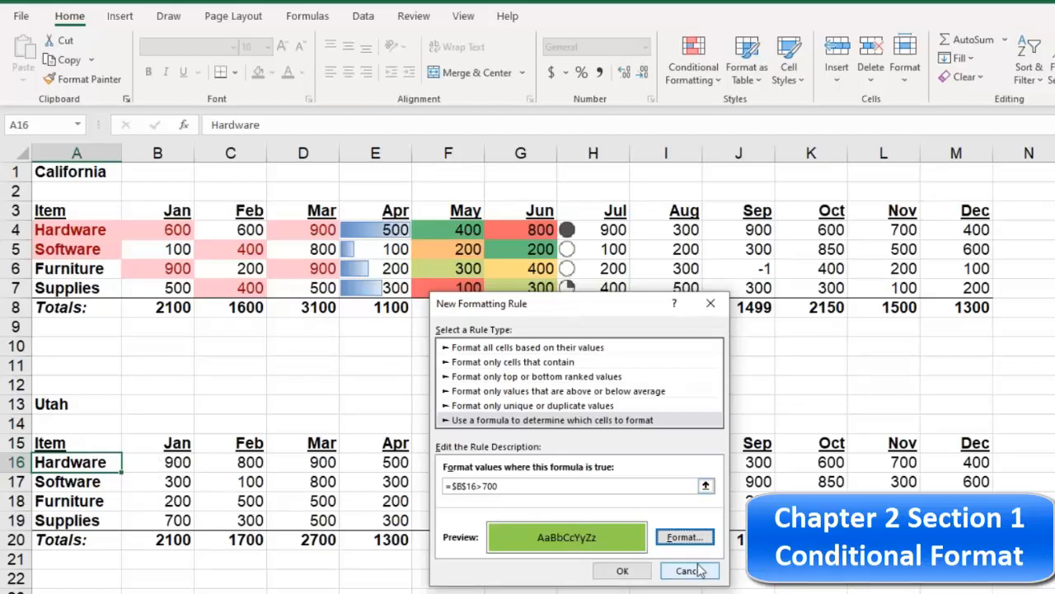
{"action": "left_click", "coordinate": [620, 571]}
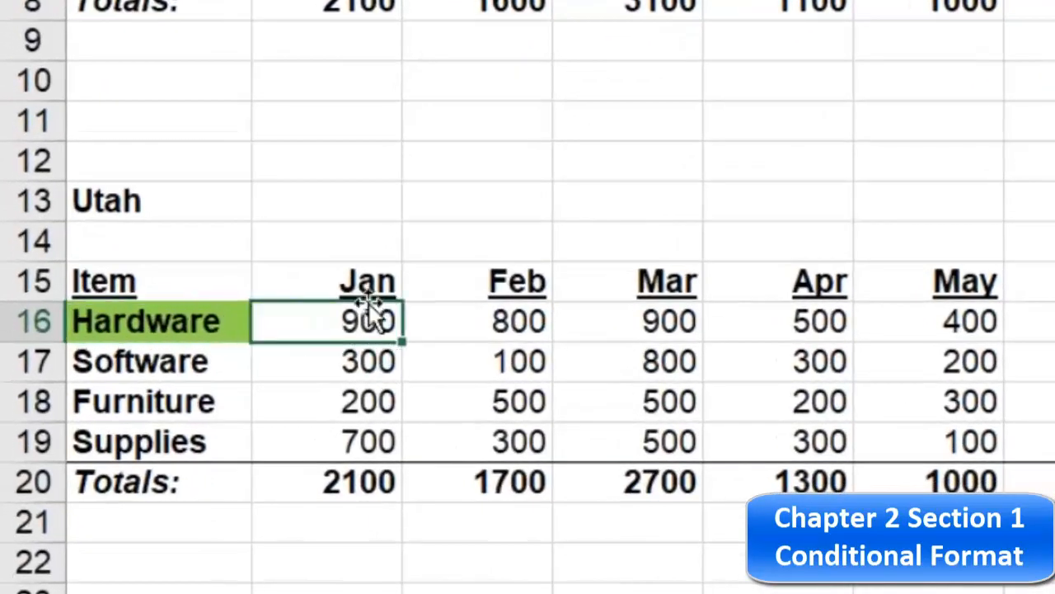
Test the Hardware rule by setting Utah's January Hardware figure in B16 to 500, and restore it to 900.
{"action": "type", "text": "500"}
{"action": "key", "text": "Return"}
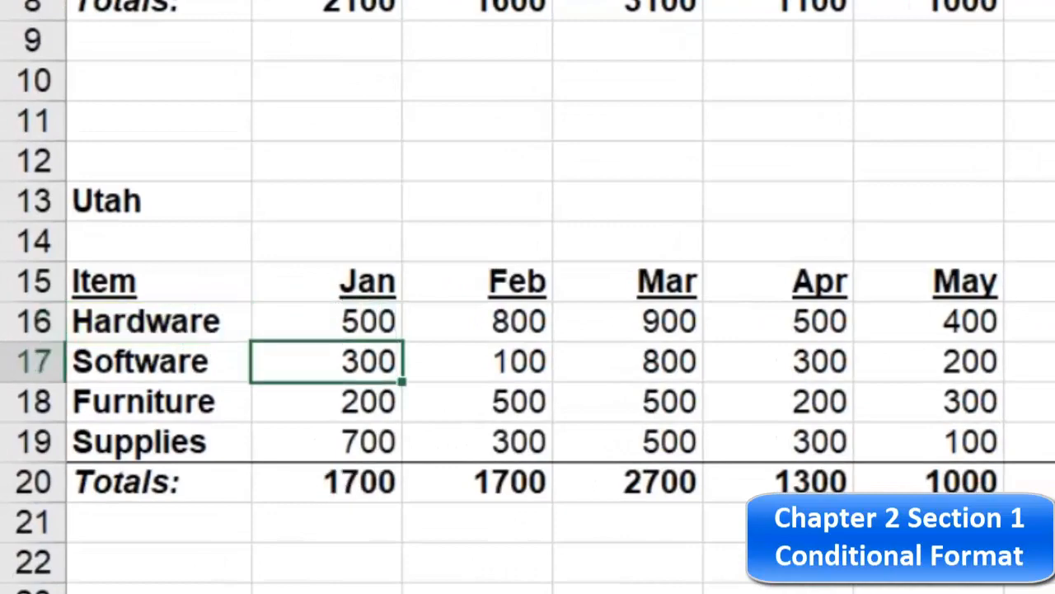
{"action": "left_click", "coordinate": [368, 319]}
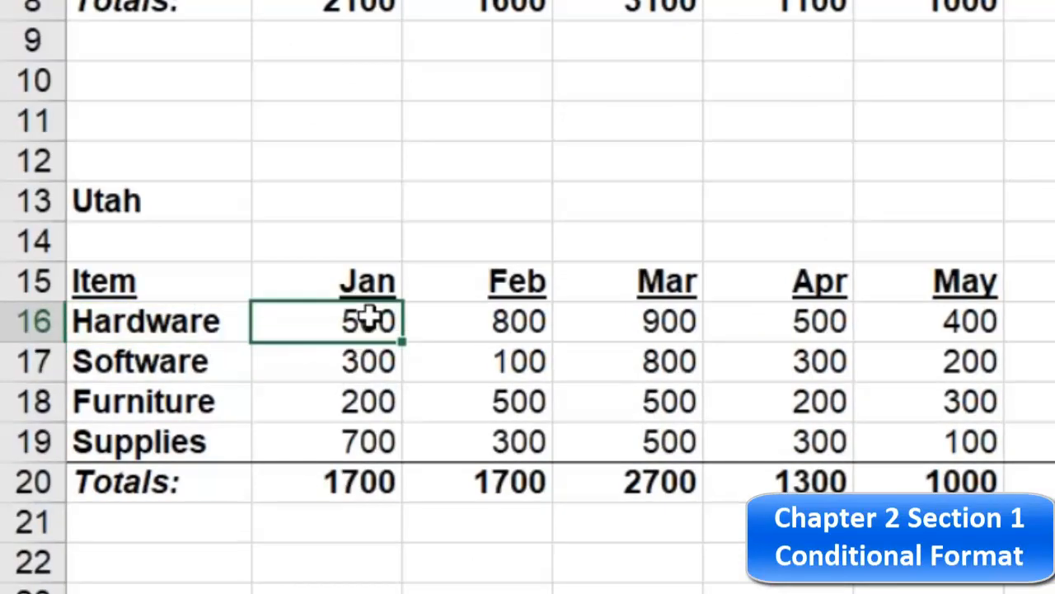
{"action": "type", "text": "900"}
{"action": "key", "text": "Return"}
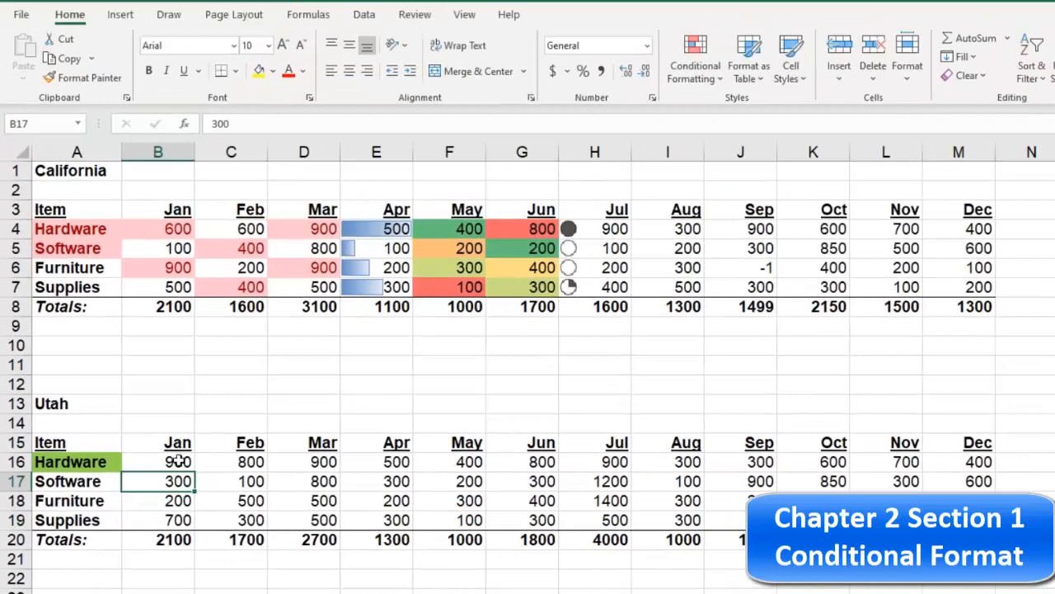
Copy the Hardware label's formatting to Utah's Software, Furniture and Supplies labels in A17:A19 with Format Painter.
{"action": "left_click", "coordinate": [234, 420]}
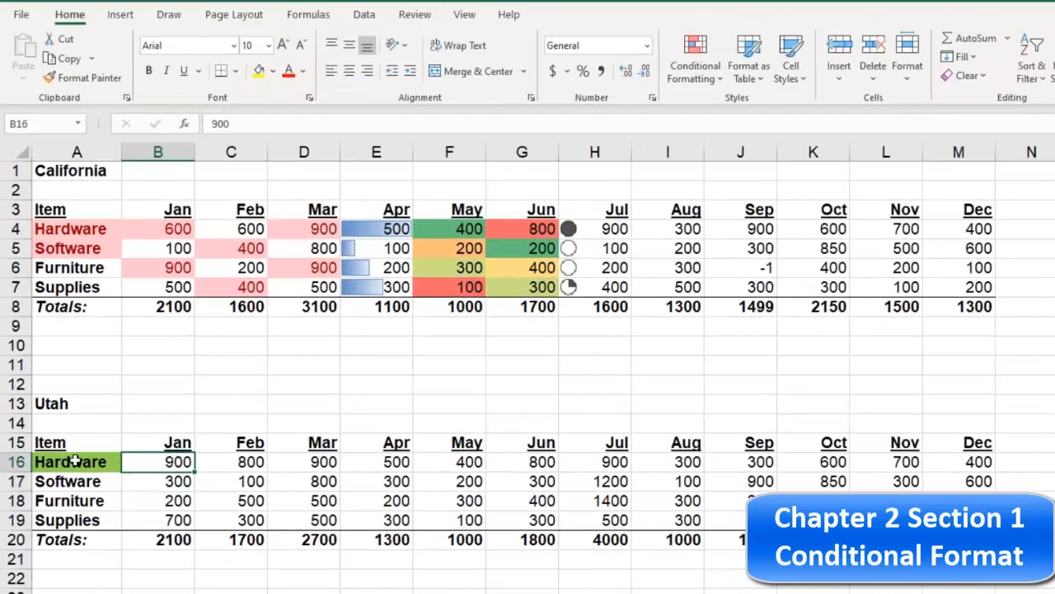
{"action": "left_click", "coordinate": [102, 420]}
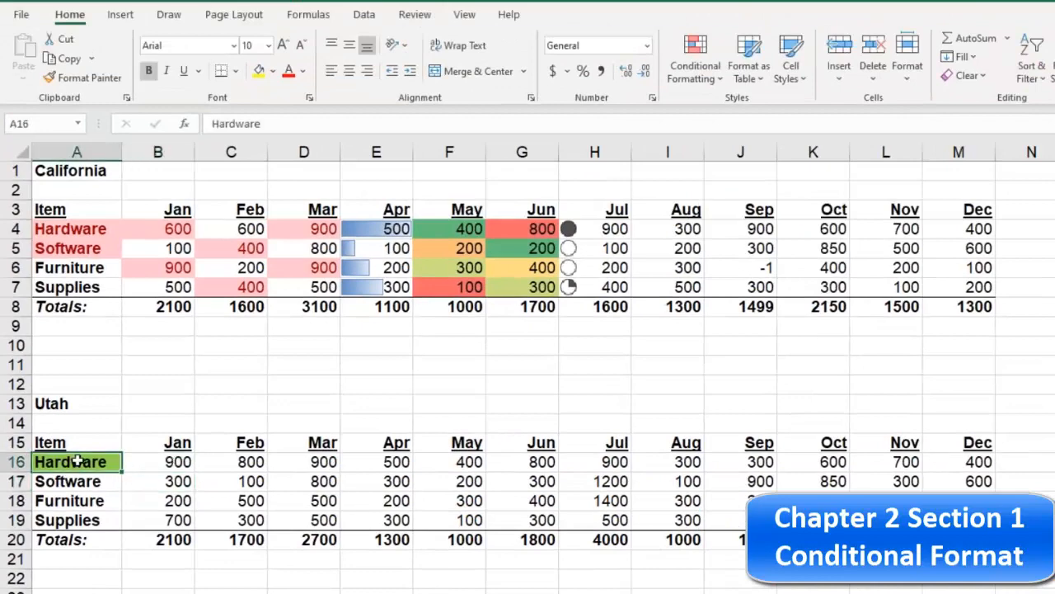
{"action": "left_click", "coordinate": [80, 78]}
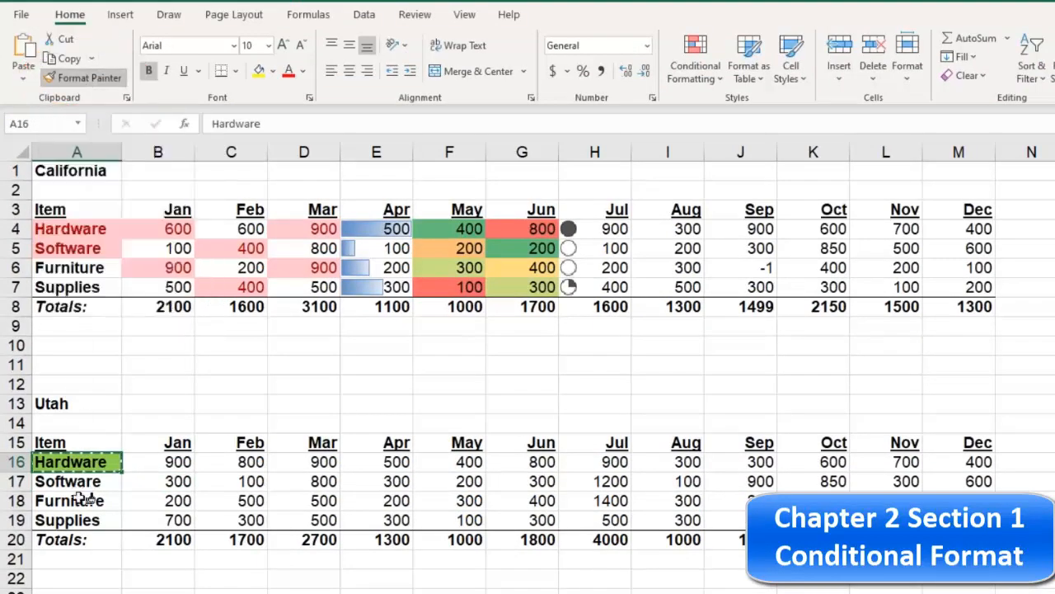
{"action": "mouse_move", "coordinate": [83, 482]}
{"action": "left_mouse_down"}
{"action": "mouse_move", "coordinate": [88, 520]}
{"action": "mouse_move", "coordinate": [104, 518]}
{"action": "left_mouse_up"}
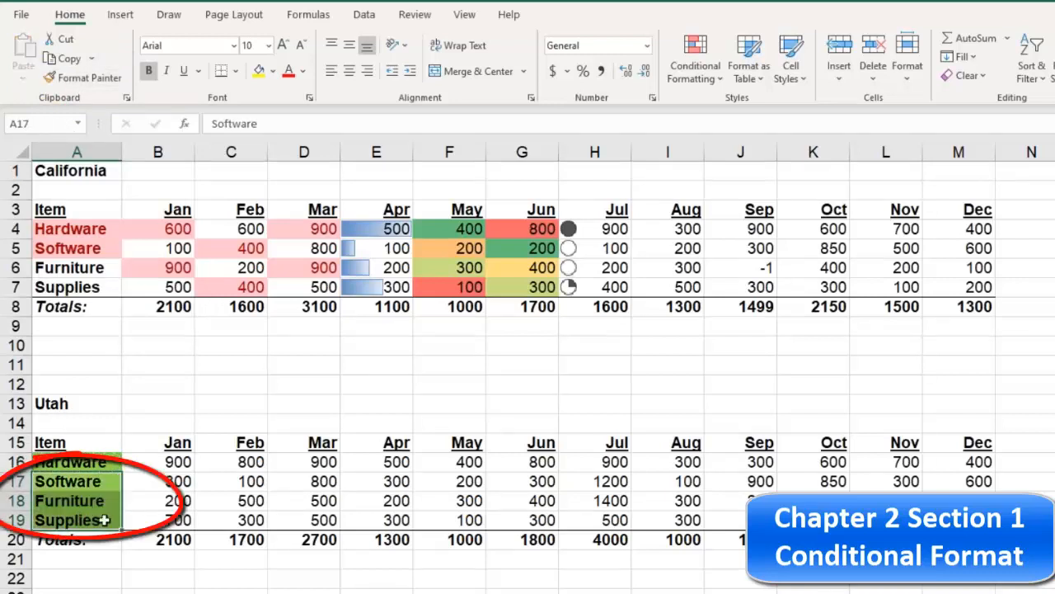
Test how the four Utah labels respond to January Hardware in B16 by entering 600 and replacing it with 800.
{"action": "left_click", "coordinate": [181, 463]}
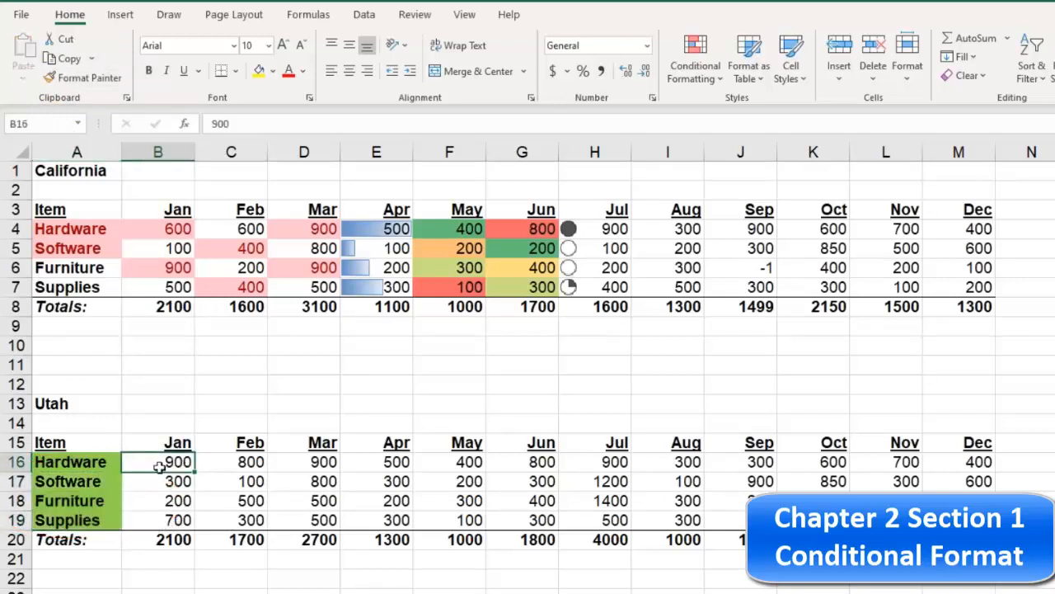
{"action": "left_click", "coordinate": [176, 442]}
{"action": "left_click", "coordinate": [177, 460]}
{"action": "type", "text": "600"}
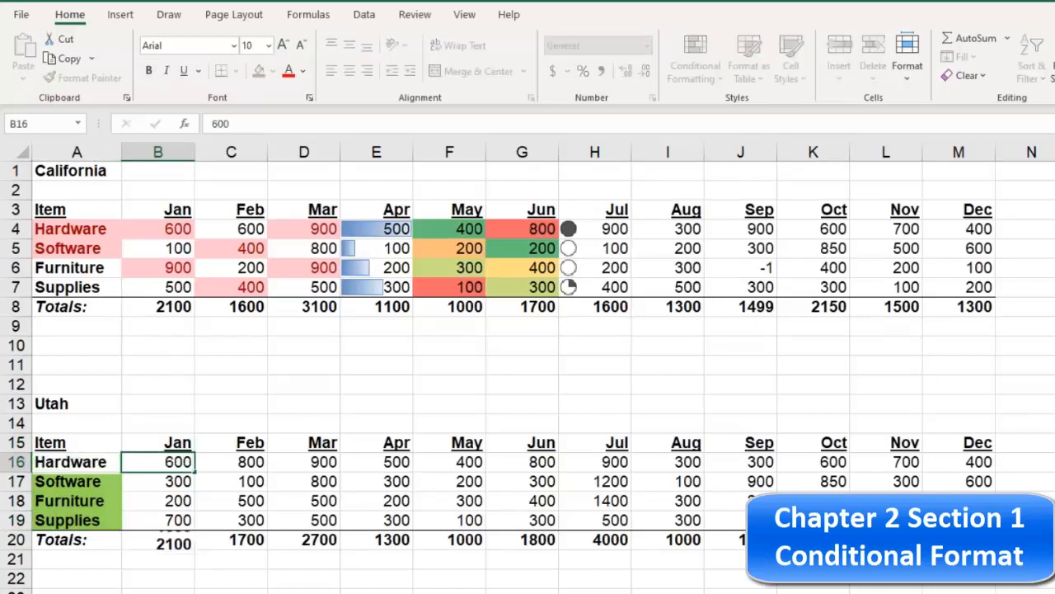
{"action": "key", "text": "Return"}
{"action": "left_click", "coordinate": [174, 461]}
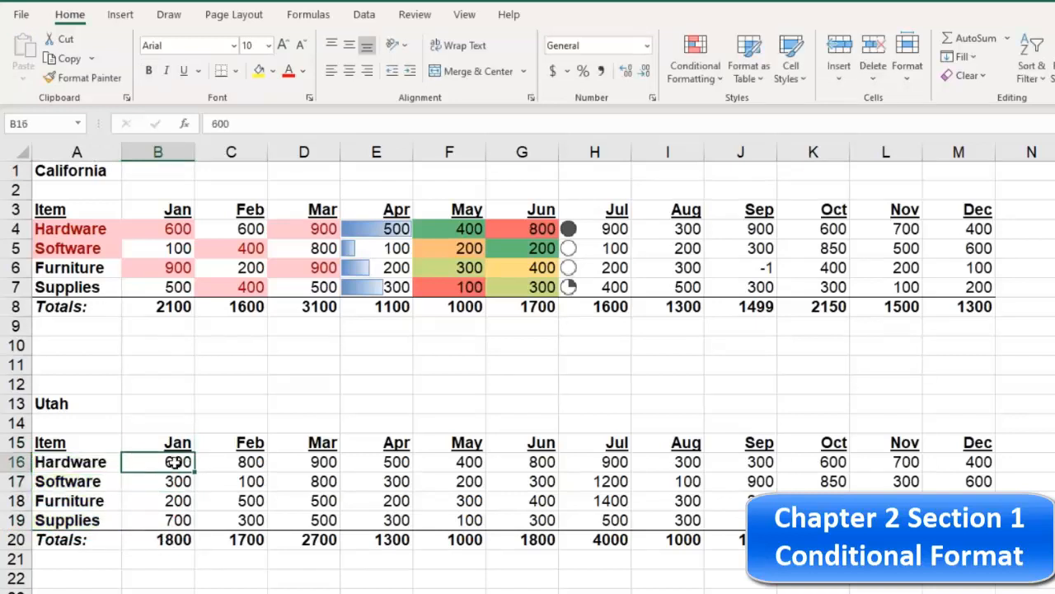
{"action": "type", "text": "800"}
{"action": "key", "text": "Return"}
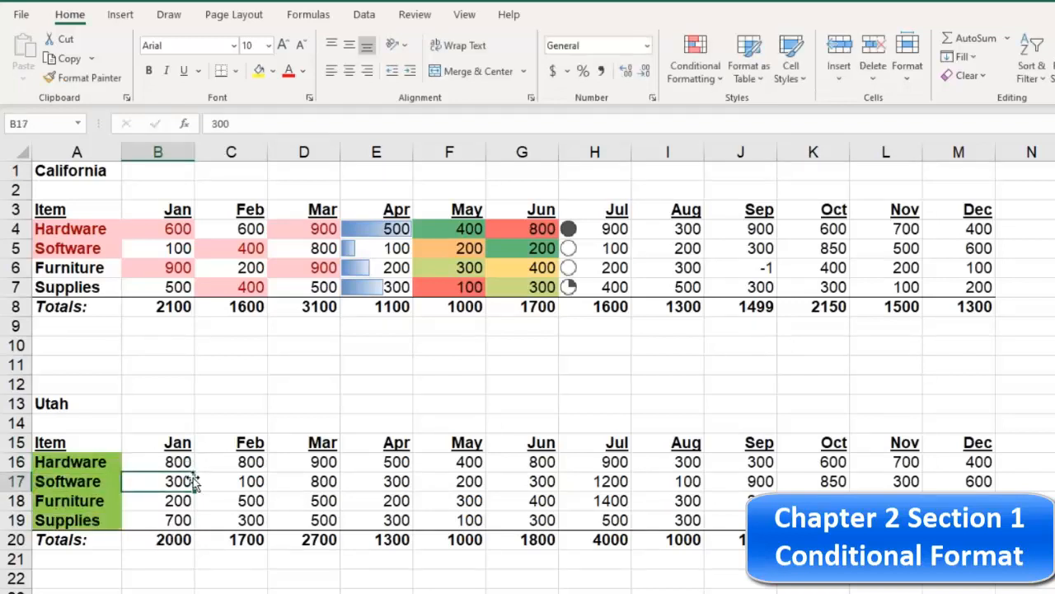
Edit the rule on Utah's Hardware label in A16 so its formula uses a relative reference, =B16>700.
{"action": "left_click", "coordinate": [86, 463]}
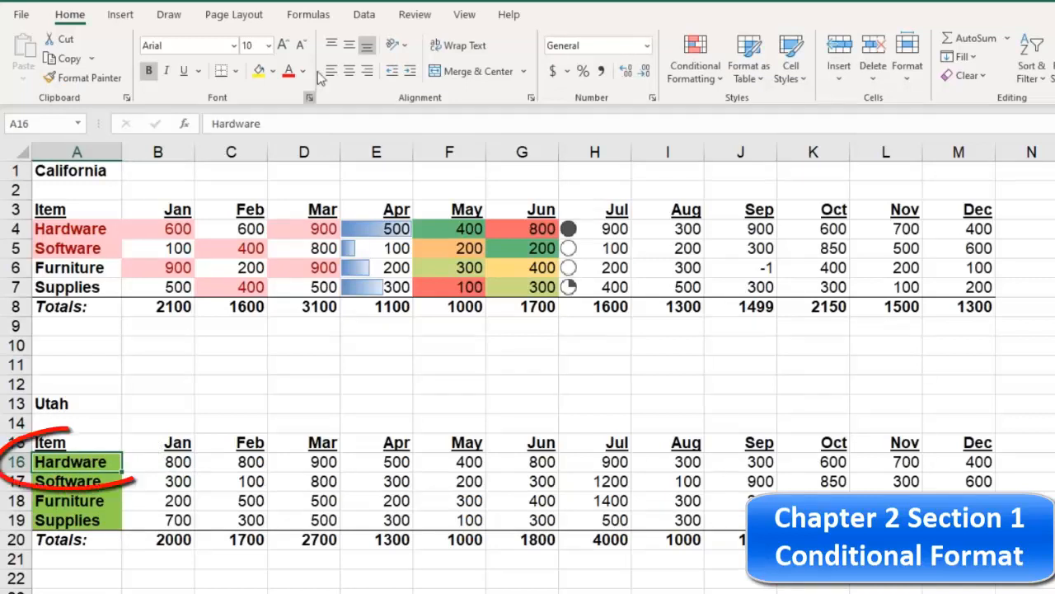
{"action": "left_click", "coordinate": [703, 74]}
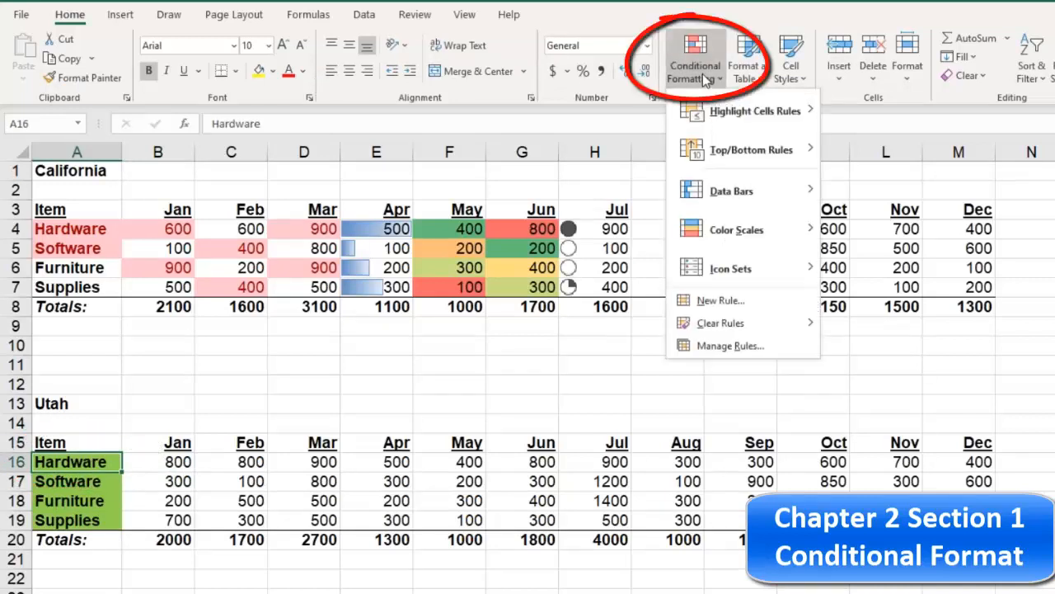
{"action": "left_click", "coordinate": [759, 345]}
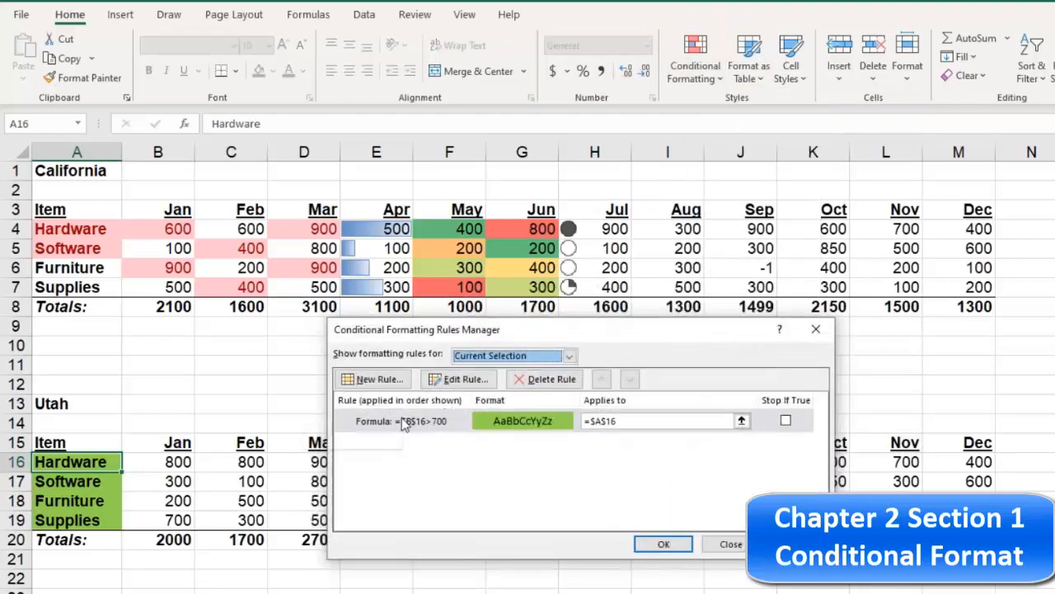
{"action": "double_click", "coordinate": [399, 421]}
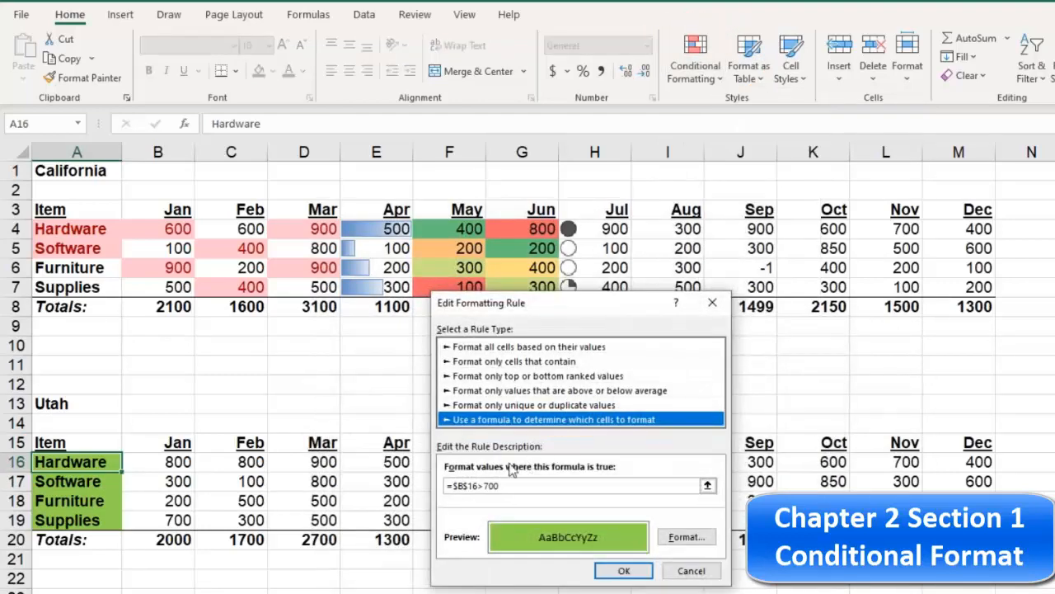
{"action": "left_click", "coordinate": [458, 485]}
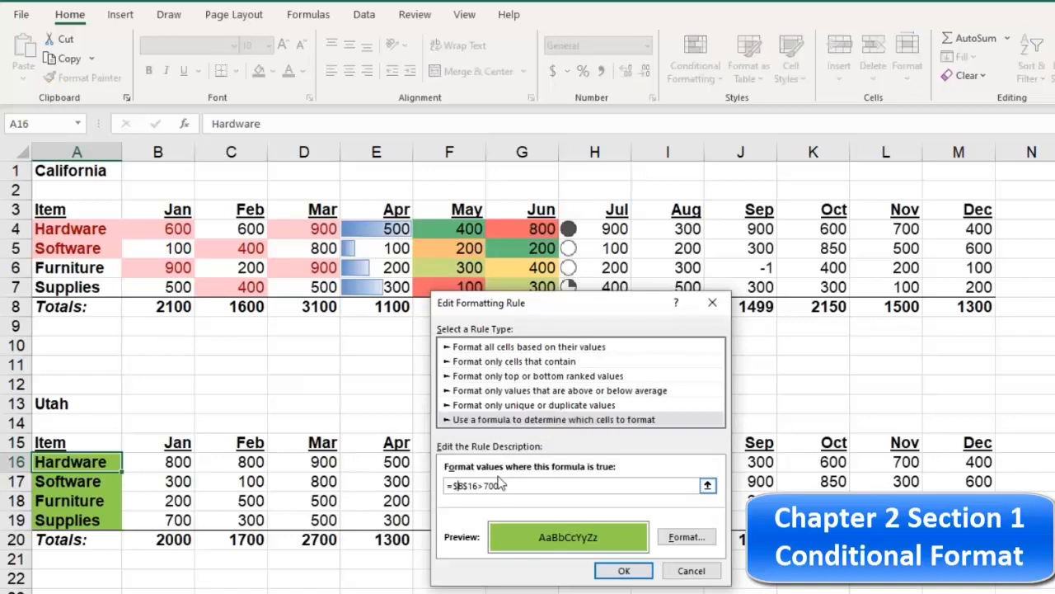
{"action": "key", "text": "F4"}
{"action": "key", "text": "F4"}
{"action": "key", "text": "F4"}
{"action": "left_click", "coordinate": [624, 571]}
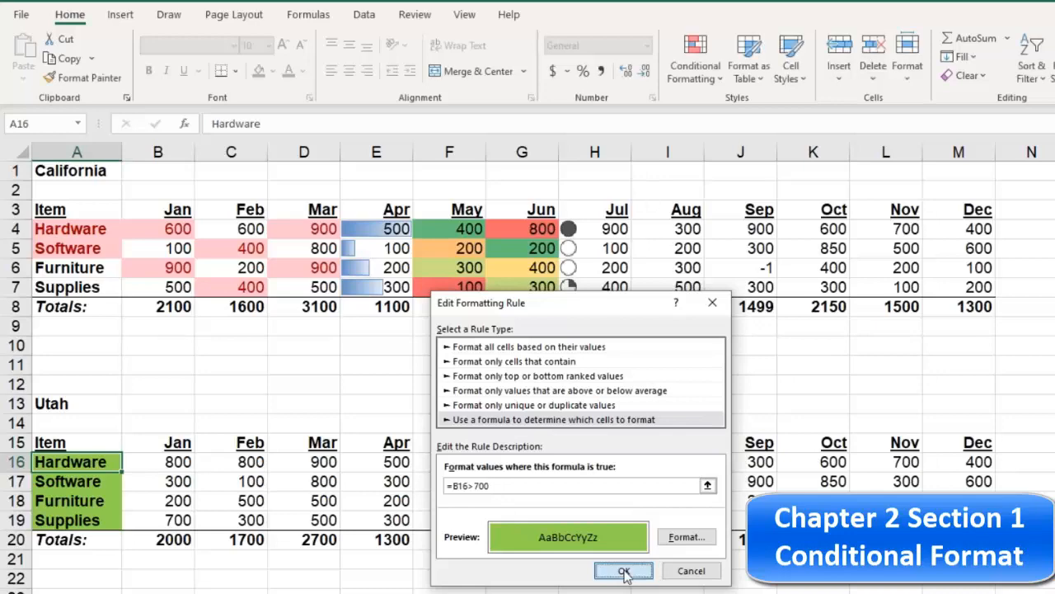
{"action": "left_click", "coordinate": [662, 544]}
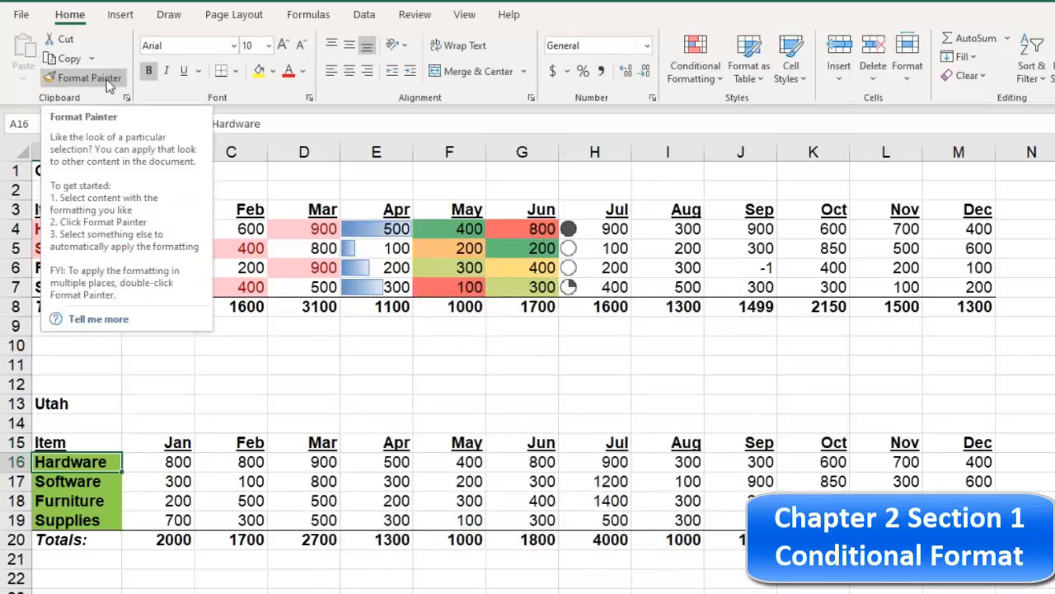
Reapply the Hardware label's updated conditional formatting to A17:A19 with Format Painter.
{"action": "left_click", "coordinate": [51, 77]}
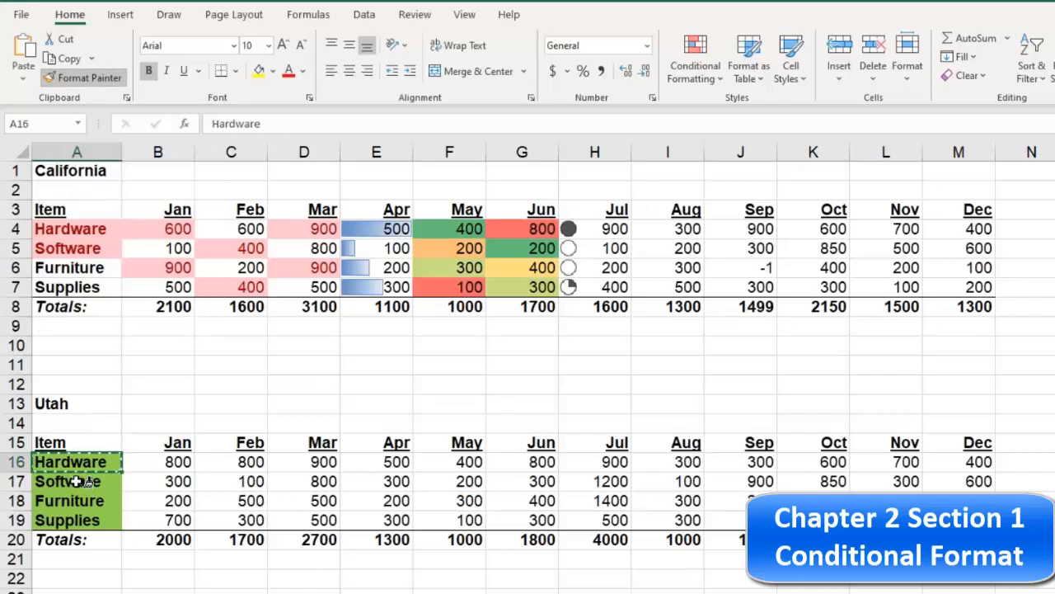
{"action": "mouse_move", "coordinate": [74, 481]}
{"action": "left_mouse_down"}
{"action": "mouse_move", "coordinate": [80, 519]}
{"action": "mouse_move", "coordinate": [97, 522]}
{"action": "left_mouse_up"}
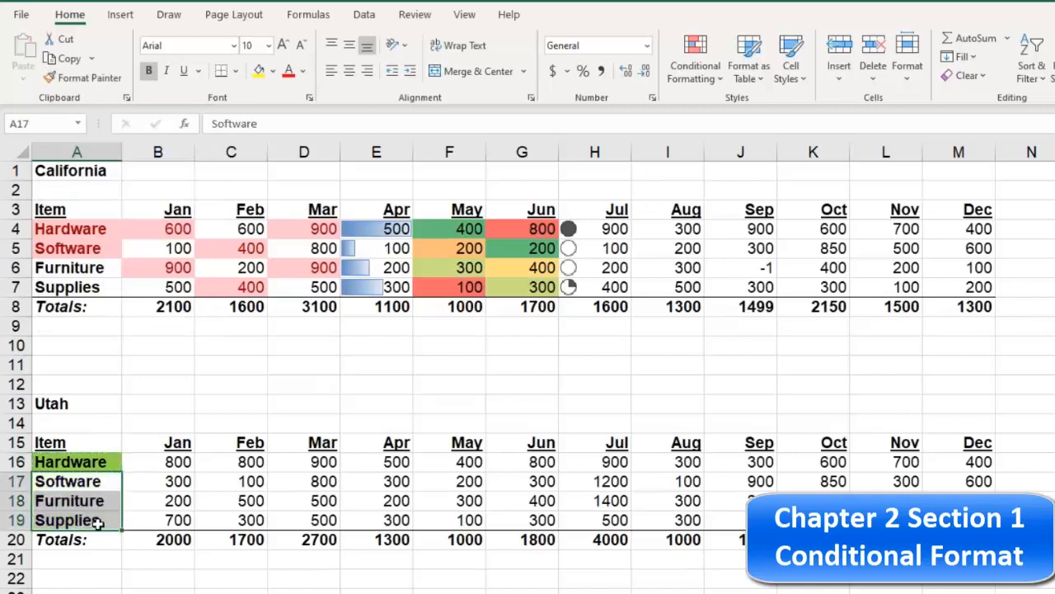
Test the relative rule by setting Utah's January Supplies in B19 to 800 and January Hardware in B16 to 500.
{"action": "left_click", "coordinate": [183, 481]}
{"action": "left_click", "coordinate": [188, 518]}
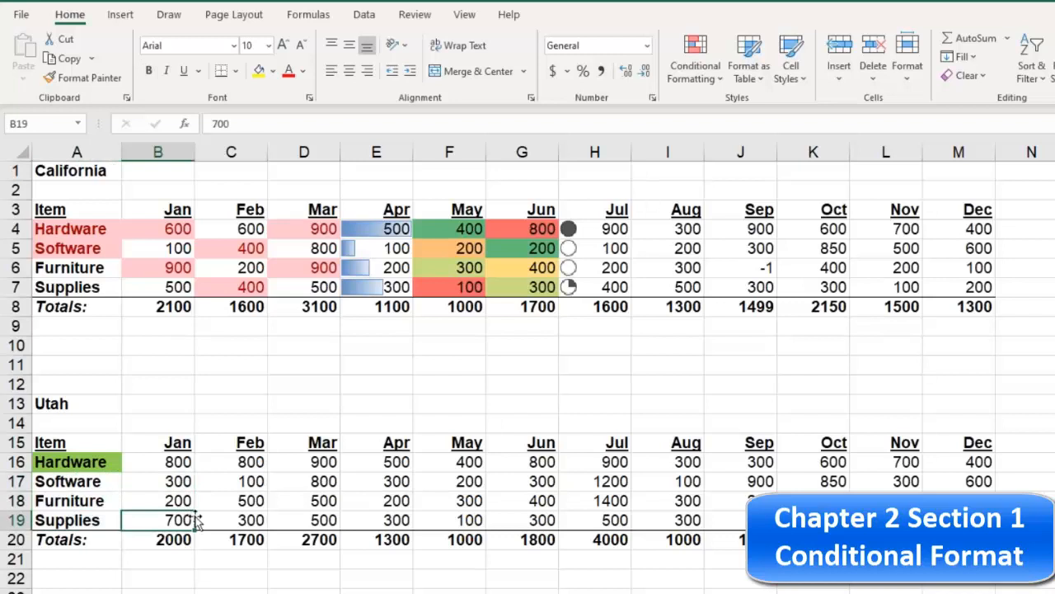
{"action": "type", "text": "800"}
{"action": "key", "text": "Return"}
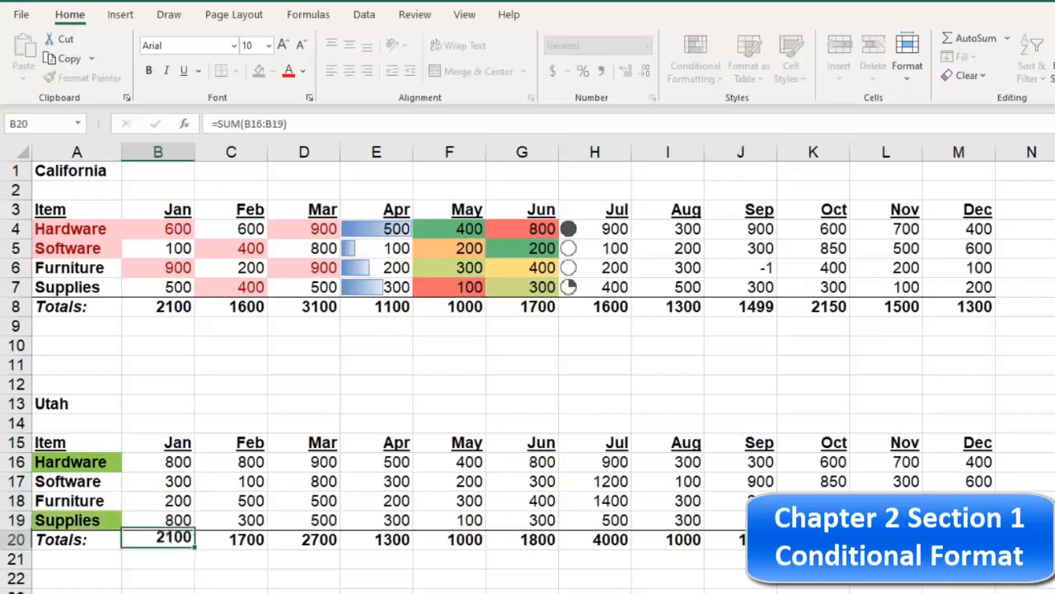
{"action": "left_click", "coordinate": [181, 464]}
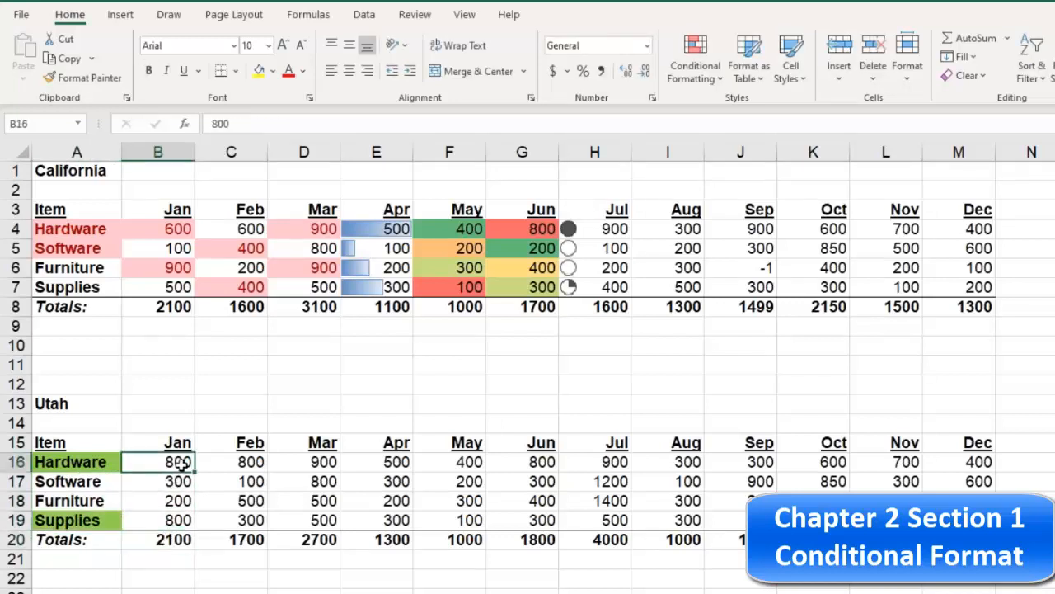
{"action": "type", "text": "500"}
{"action": "key", "text": "Return"}
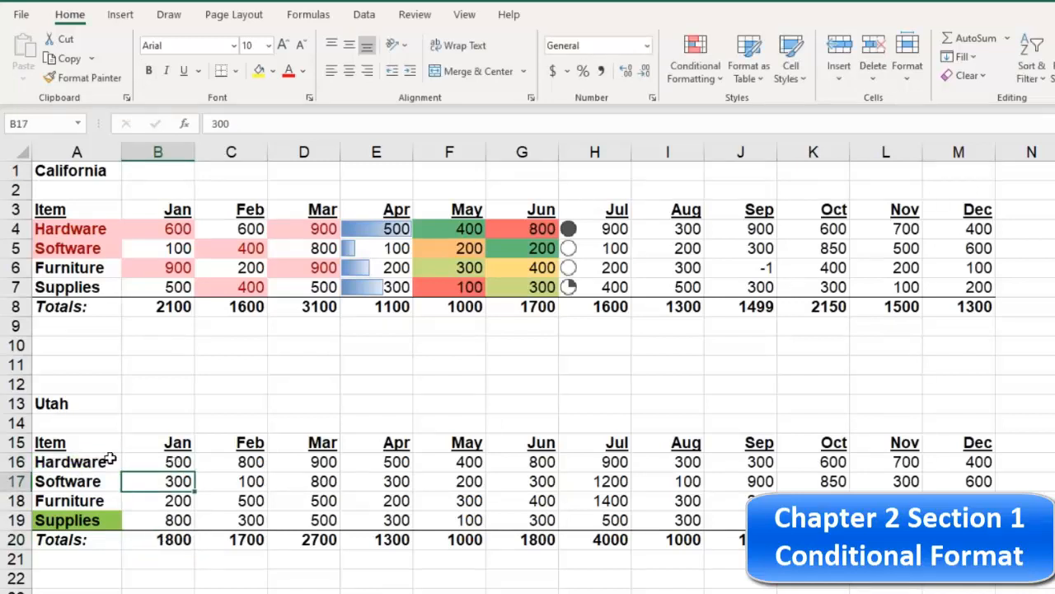
Start a second formula-based conditional formatting rule for Utah's Hardware label in A16 with the condition =$B$16<400.
{"action": "left_click", "coordinate": [85, 462]}
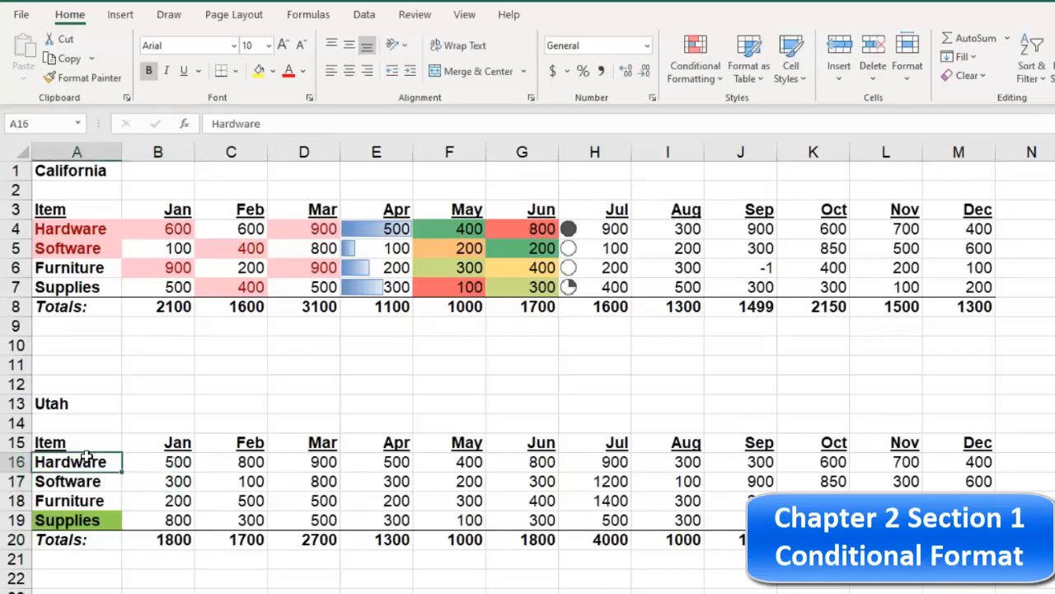
{"action": "left_click", "coordinate": [86, 443]}
{"action": "left_click", "coordinate": [86, 463]}
{"action": "left_click", "coordinate": [86, 443]}
{"action": "left_click", "coordinate": [84, 460]}
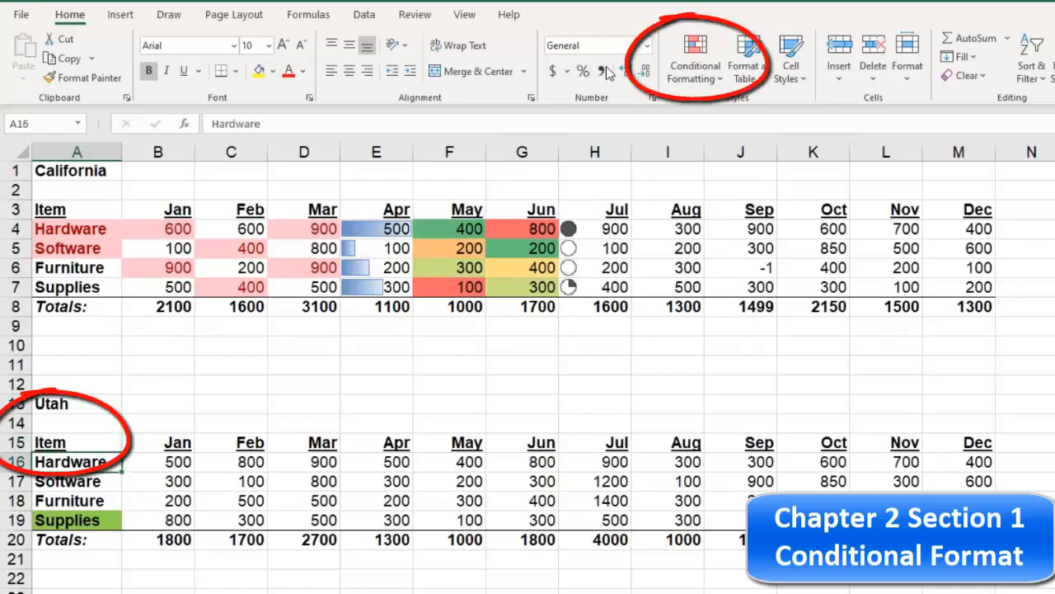
{"action": "left_click", "coordinate": [711, 70]}
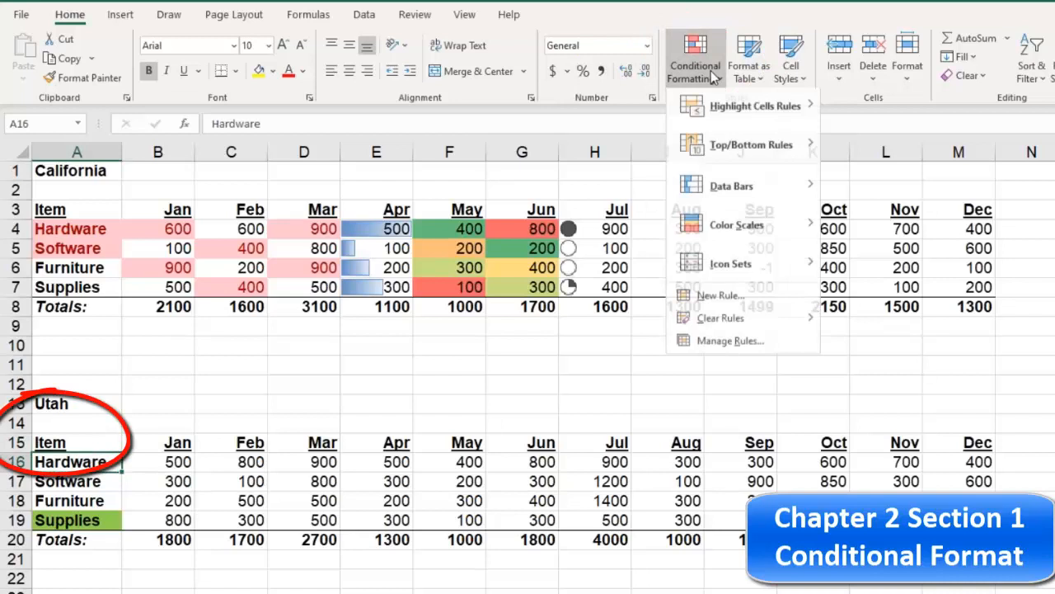
{"action": "left_click", "coordinate": [724, 347]}
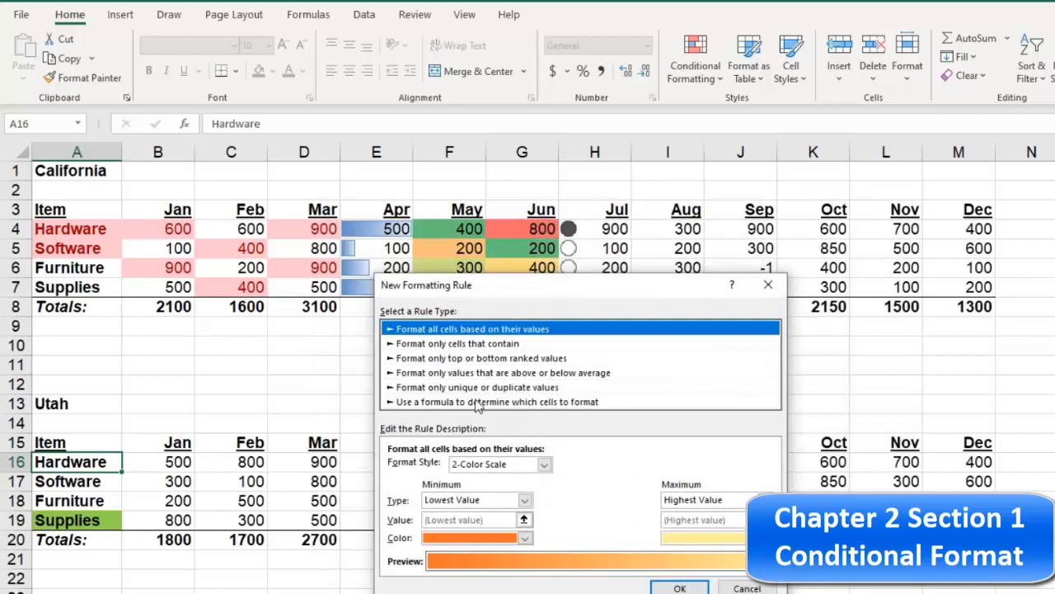
{"action": "left_click", "coordinate": [478, 402]}
{"action": "left_click", "coordinate": [428, 464]}
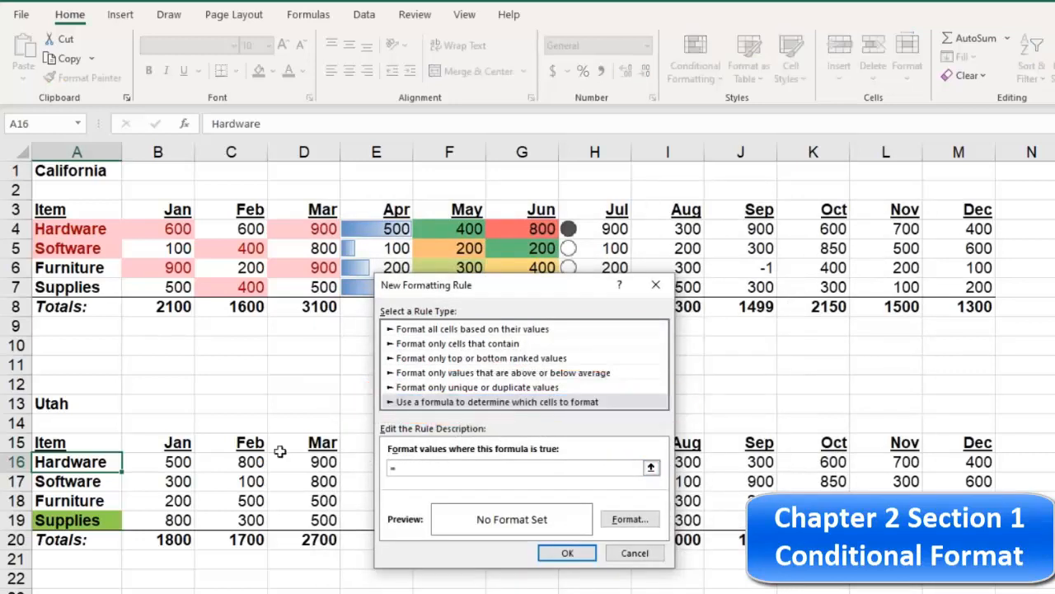
{"action": "left_click", "coordinate": [179, 461]}
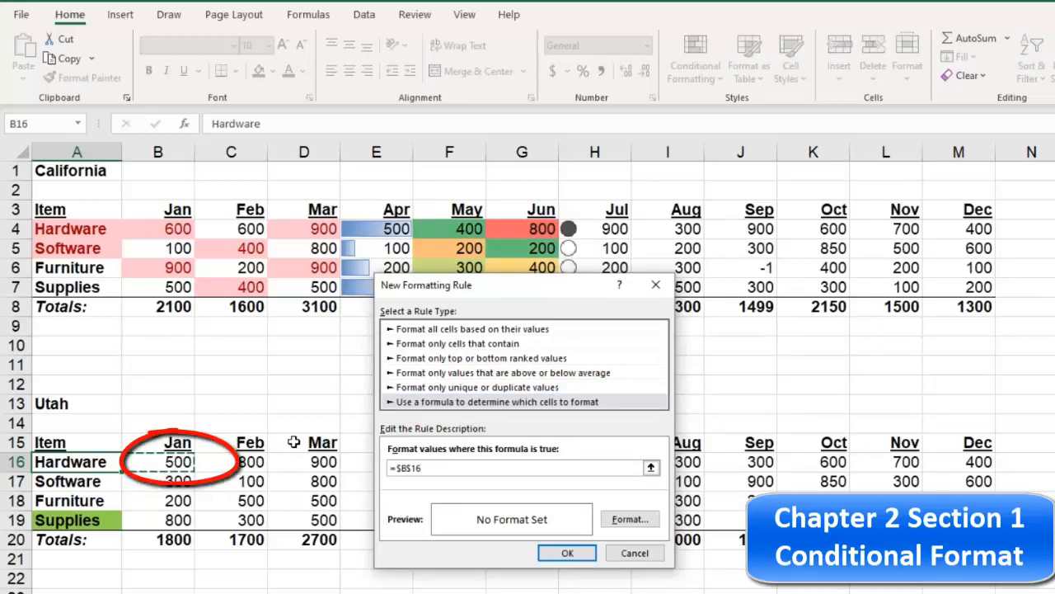
{"action": "type", "text": "<400"}
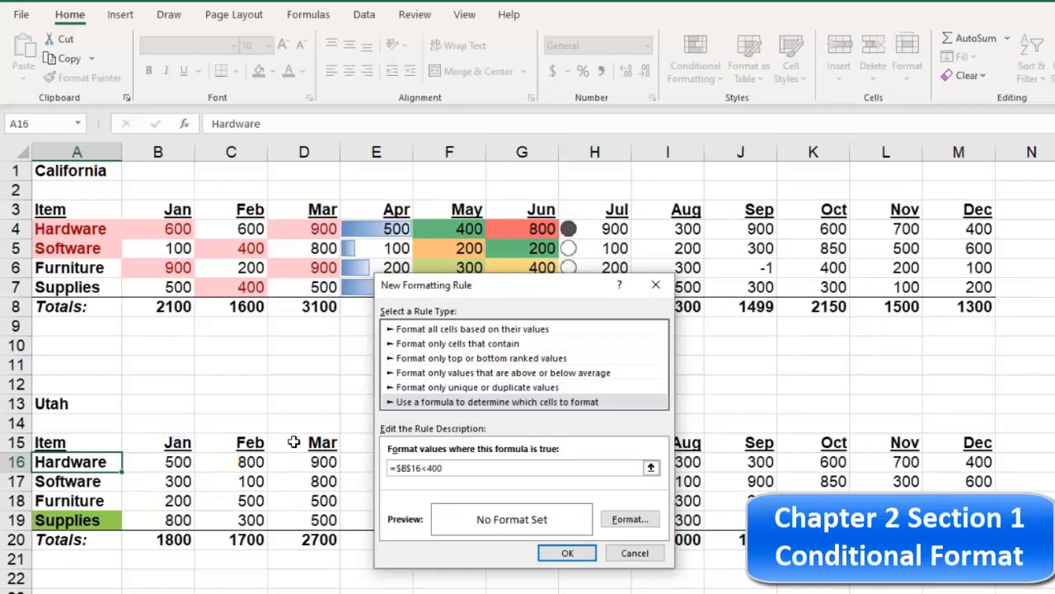
Give the new rule a red fill, make its cell reference relative as =B16<400, and add it to the rules.
{"action": "left_click", "coordinate": [632, 519]}
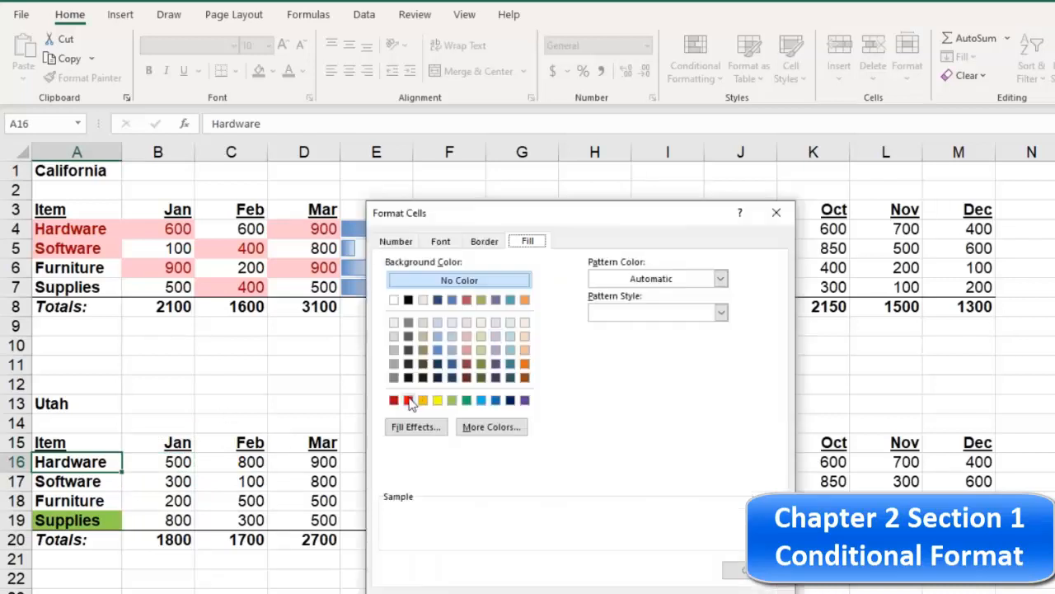
{"action": "left_click", "coordinate": [409, 400]}
{"action": "left_click", "coordinate": [686, 569]}
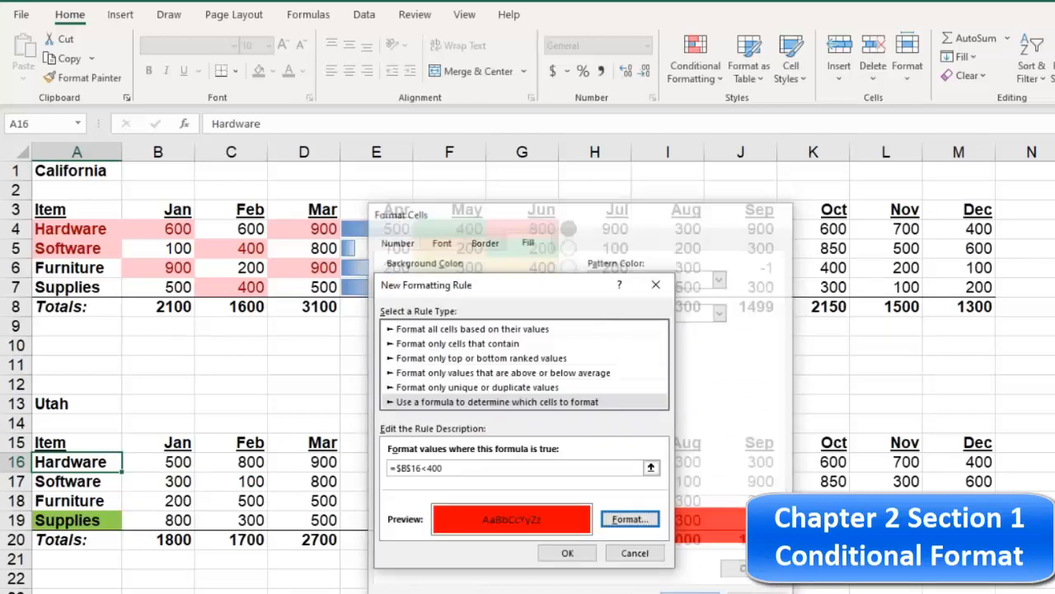
{"action": "left_click", "coordinate": [401, 468]}
{"action": "key", "text": "BackSpace"}
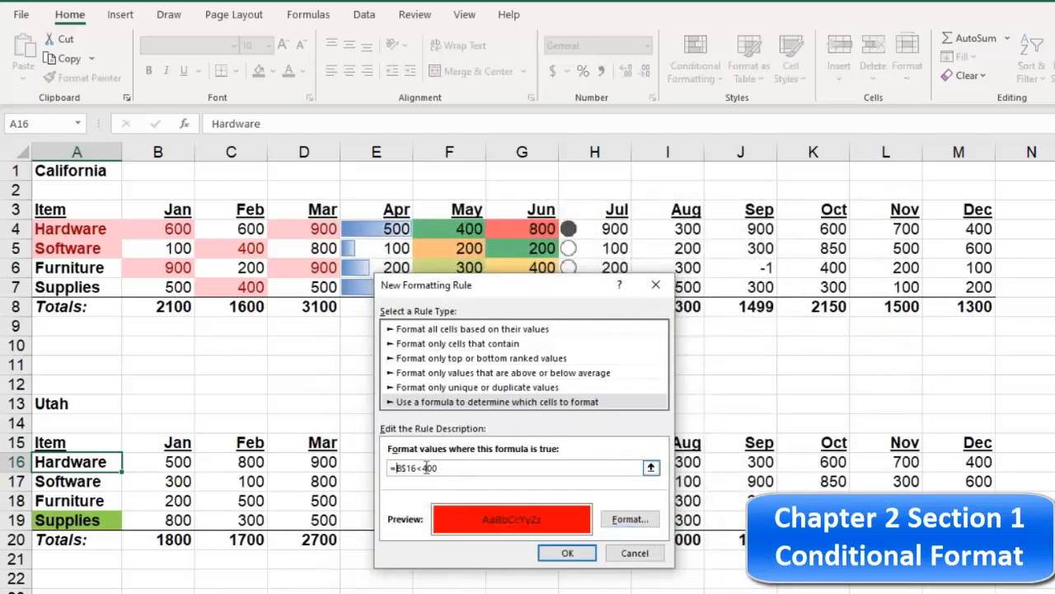
{"action": "left_click", "coordinate": [407, 470]}
{"action": "key", "text": "BackSpace"}
{"action": "left_click", "coordinate": [567, 556]}
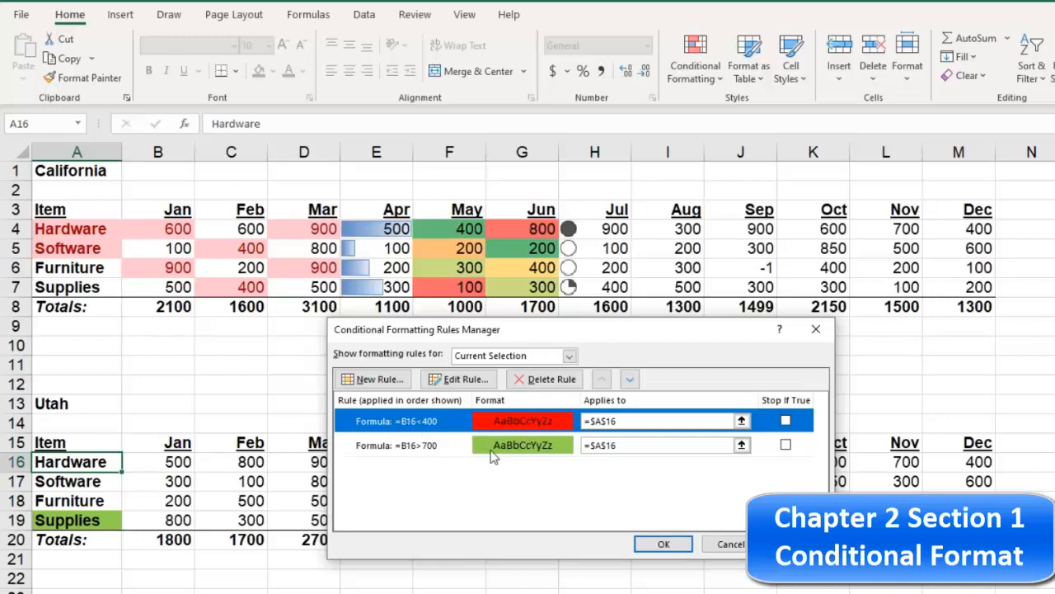
Compare the two rules listed for A16, =B16<400 and =B16>700, and apply them to the sheet.
{"action": "left_click", "coordinate": [450, 447]}
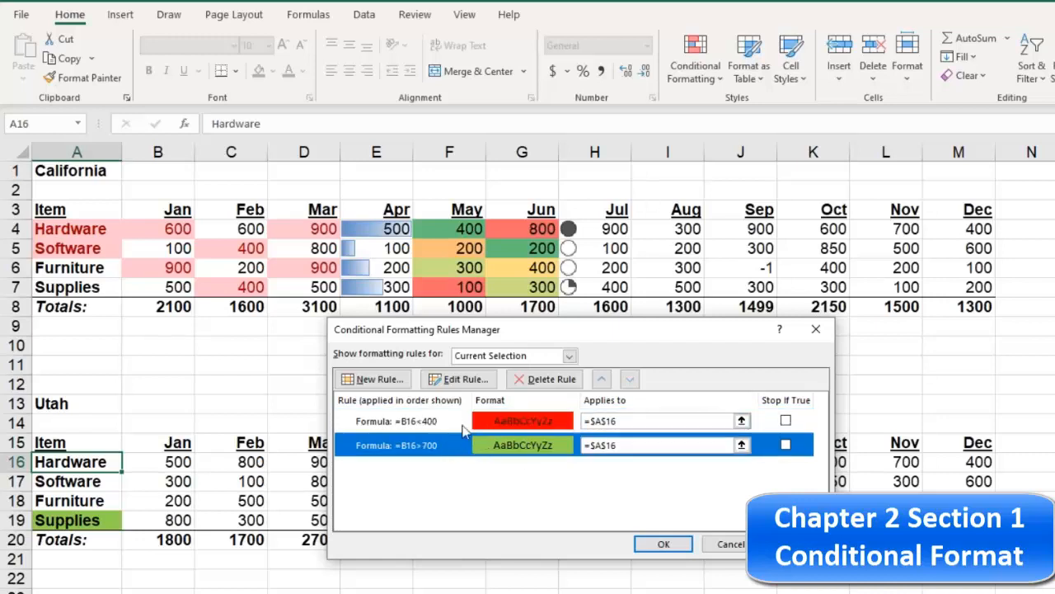
{"action": "left_click", "coordinate": [462, 422]}
{"action": "left_click", "coordinate": [452, 447]}
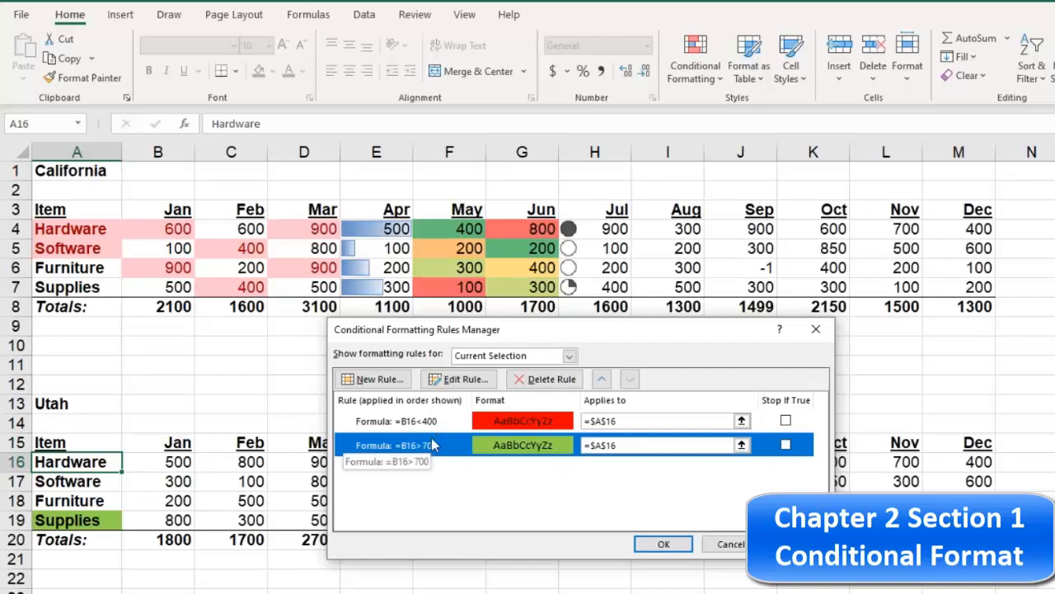
{"action": "left_click", "coordinate": [437, 422]}
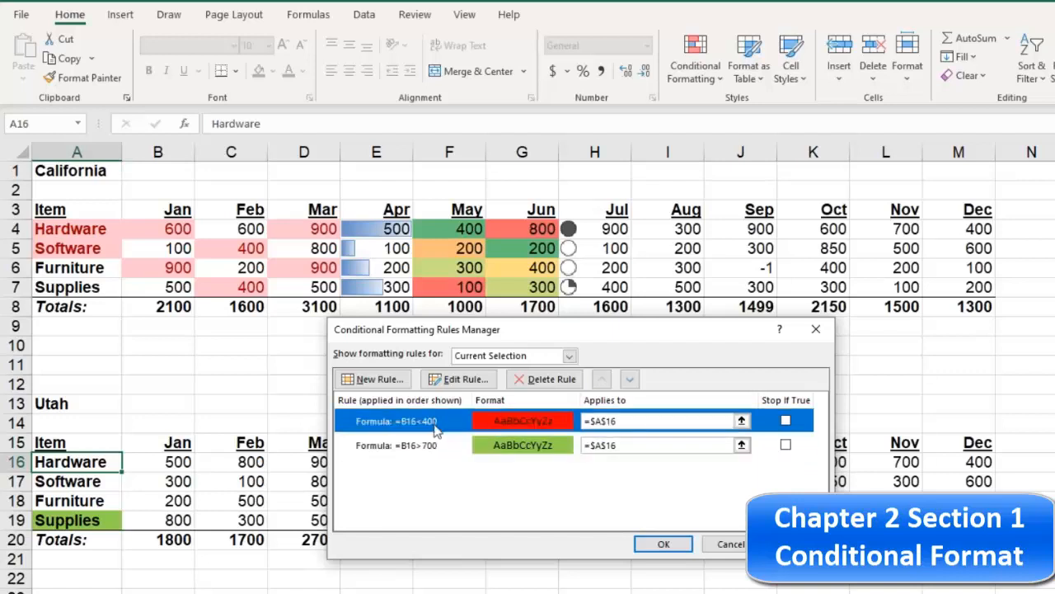
{"action": "left_click", "coordinate": [437, 443]}
{"action": "left_click", "coordinate": [439, 427]}
{"action": "left_click", "coordinate": [441, 446]}
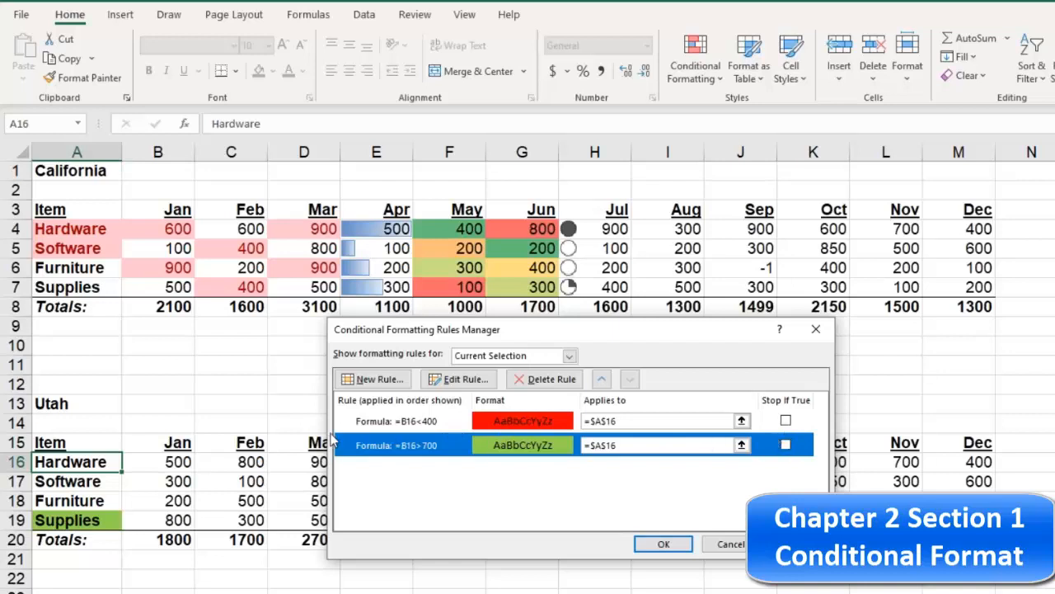
{"action": "left_click", "coordinate": [391, 421]}
{"action": "left_click", "coordinate": [417, 446]}
{"action": "left_click", "coordinate": [415, 425]}
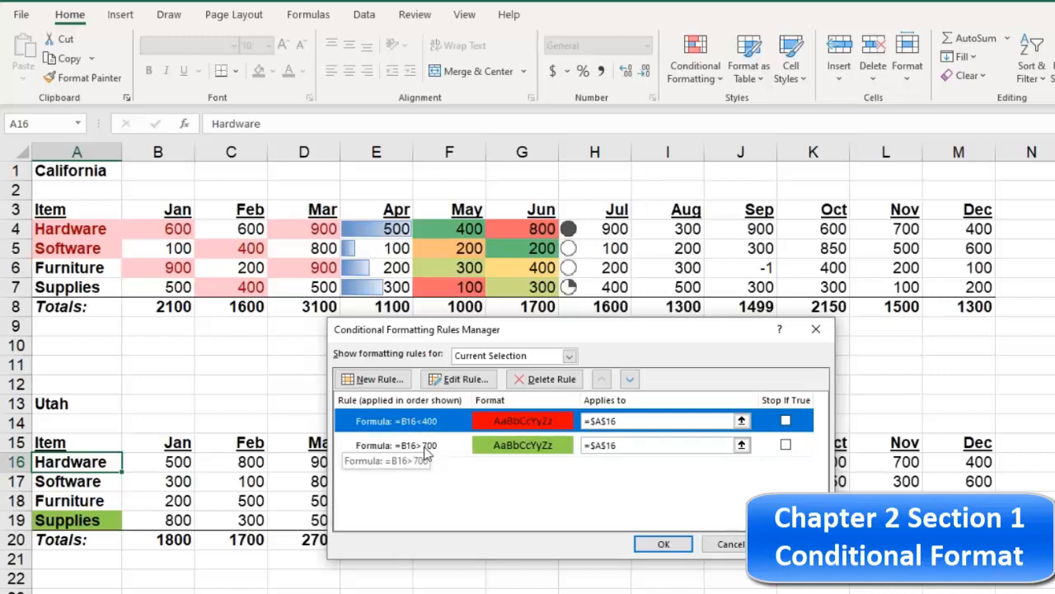
{"action": "left_click", "coordinate": [663, 545]}
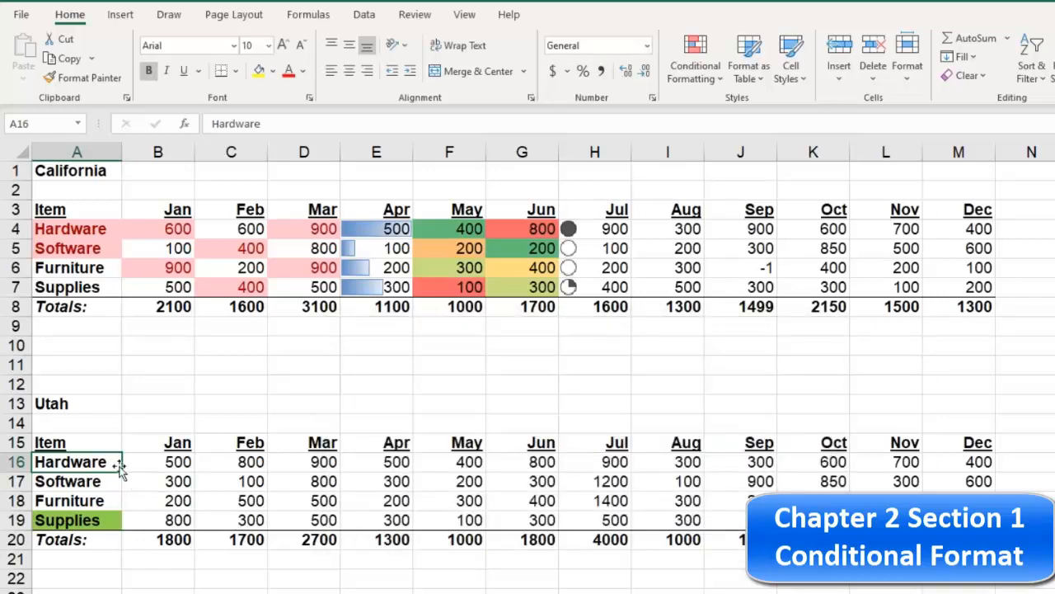
Copy the Hardware label's two-rule formatting to the Software, Furniture and Supplies labels in A17:A19 with Format Painter.
{"action": "left_click", "coordinate": [89, 76]}
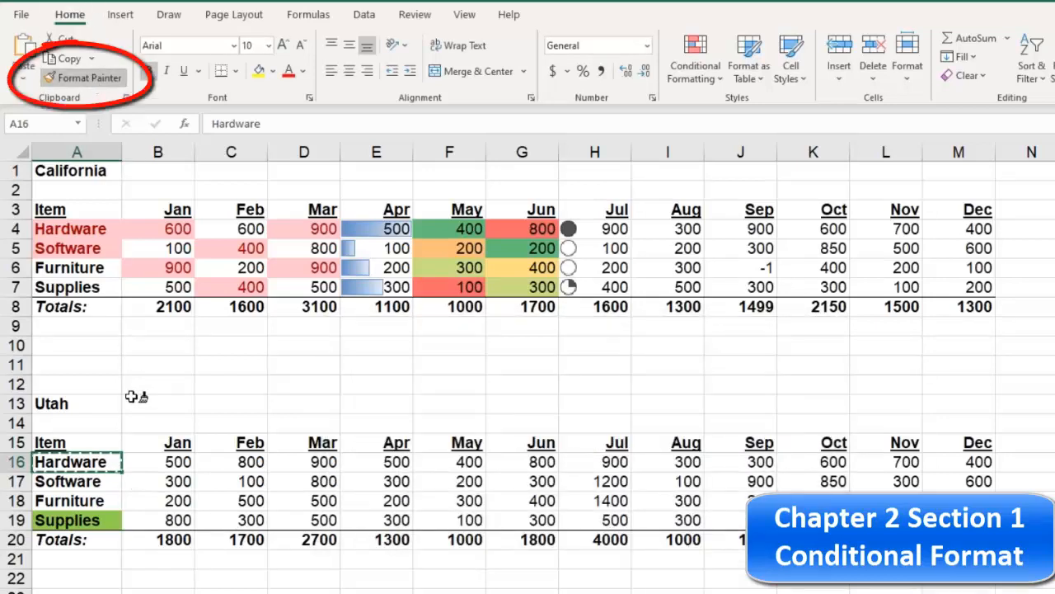
{"action": "left_click_drag", "start_coordinate": [89, 487], "coordinate": [78, 521]}
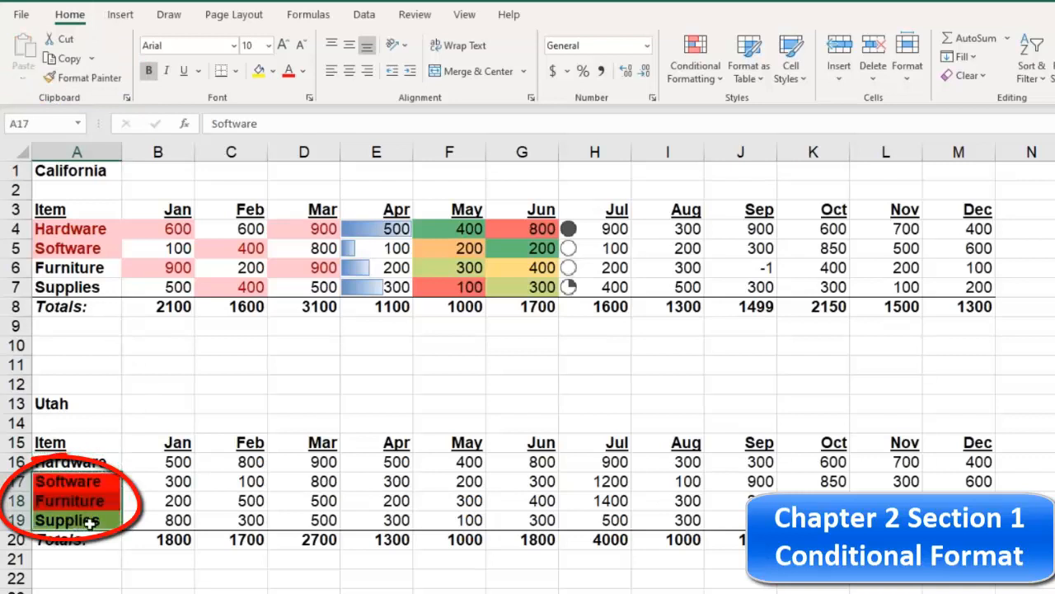
{"action": "left_click", "coordinate": [203, 448]}
{"action": "left_click", "coordinate": [183, 481]}
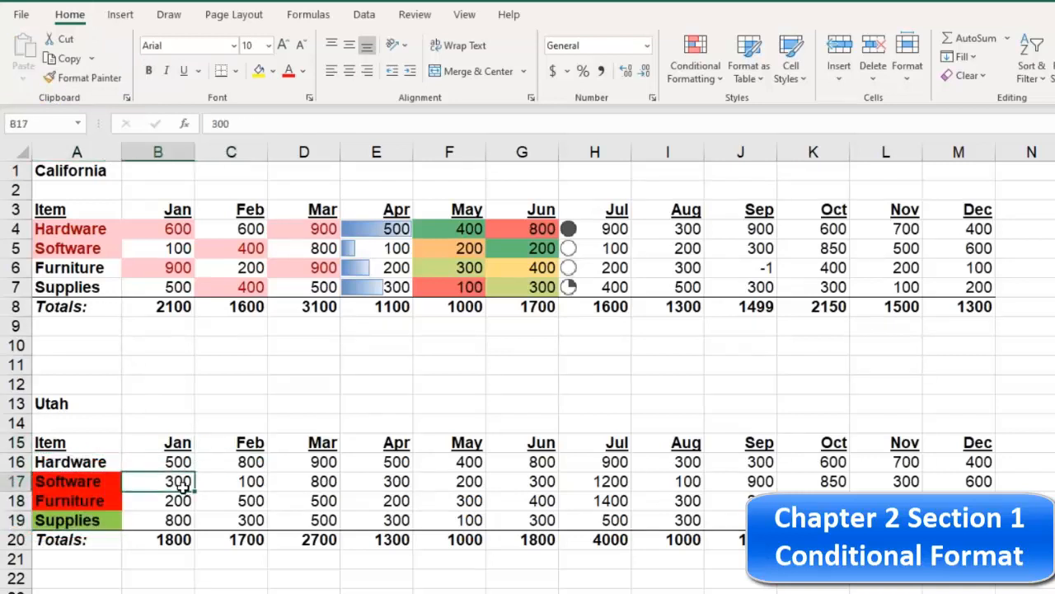
{"action": "left_click", "coordinate": [179, 520]}
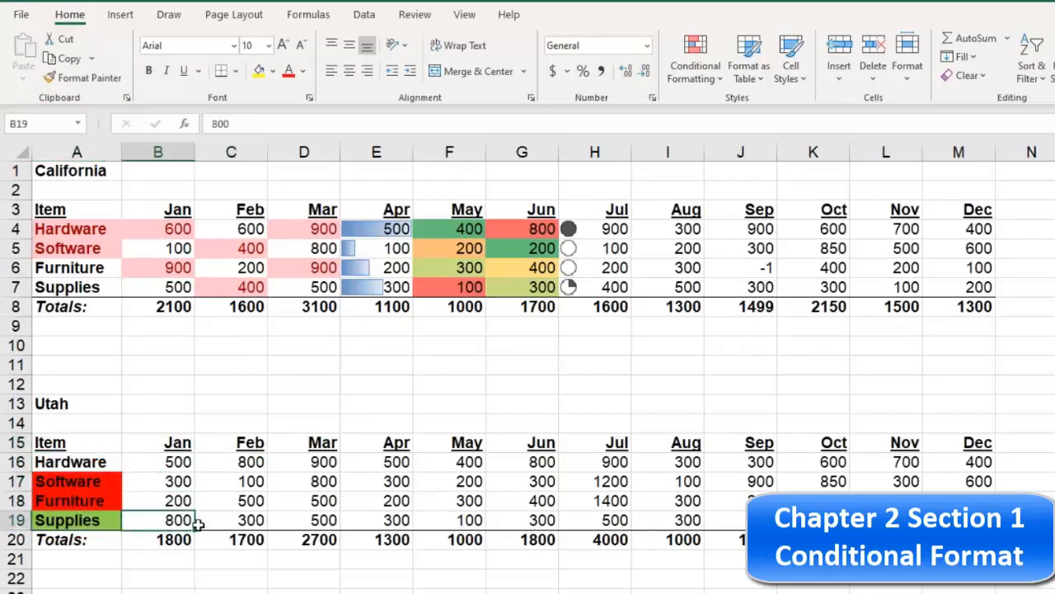
Test both rules by setting Utah's January Hardware to 800, Software to 500 and Furniture to 400 in B16:B18.
{"action": "left_click", "coordinate": [178, 462]}
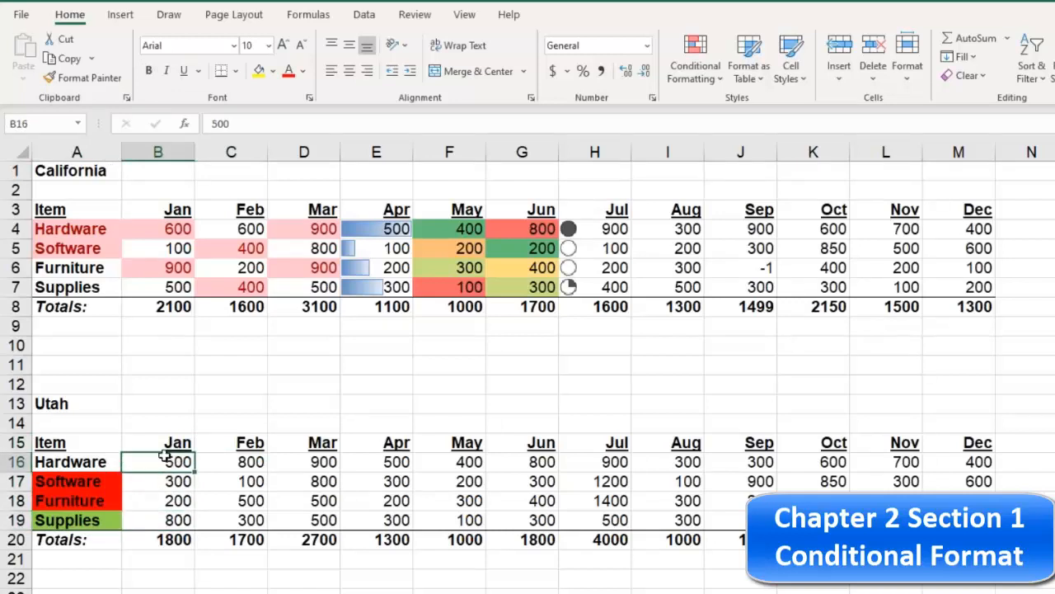
{"action": "type", "text": "800"}
{"action": "left_click", "coordinate": [169, 482]}
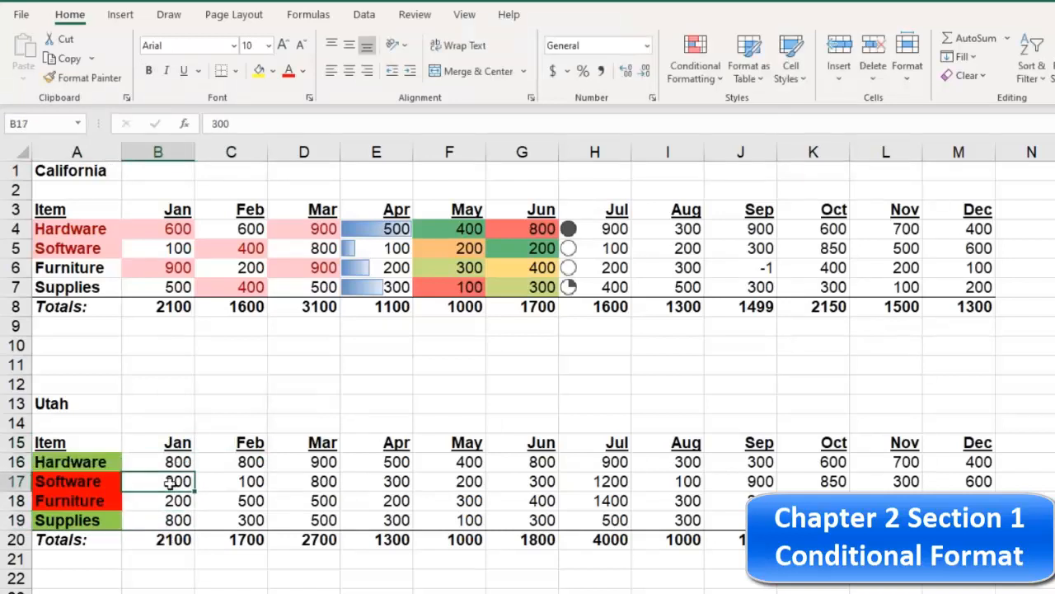
{"action": "type", "text": "500"}
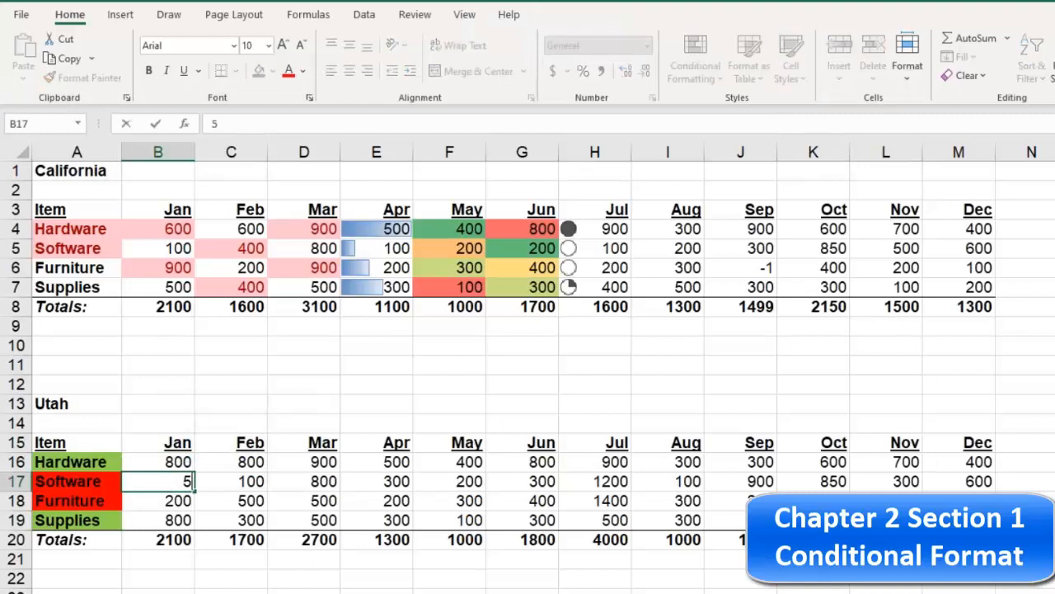
{"action": "left_click", "coordinate": [175, 515]}
{"action": "left_click", "coordinate": [180, 496]}
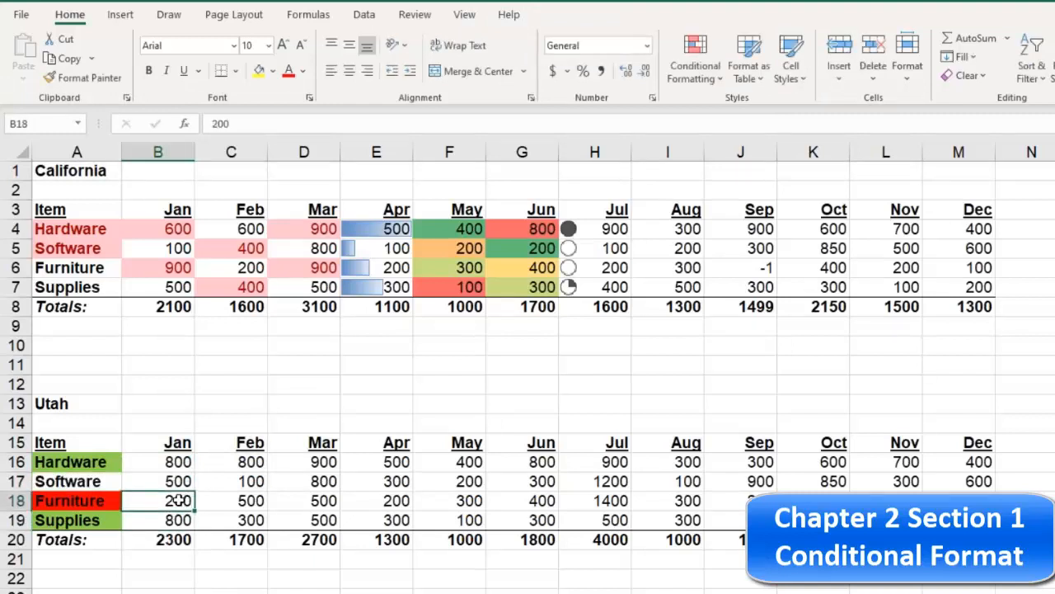
{"action": "type", "text": "400"}
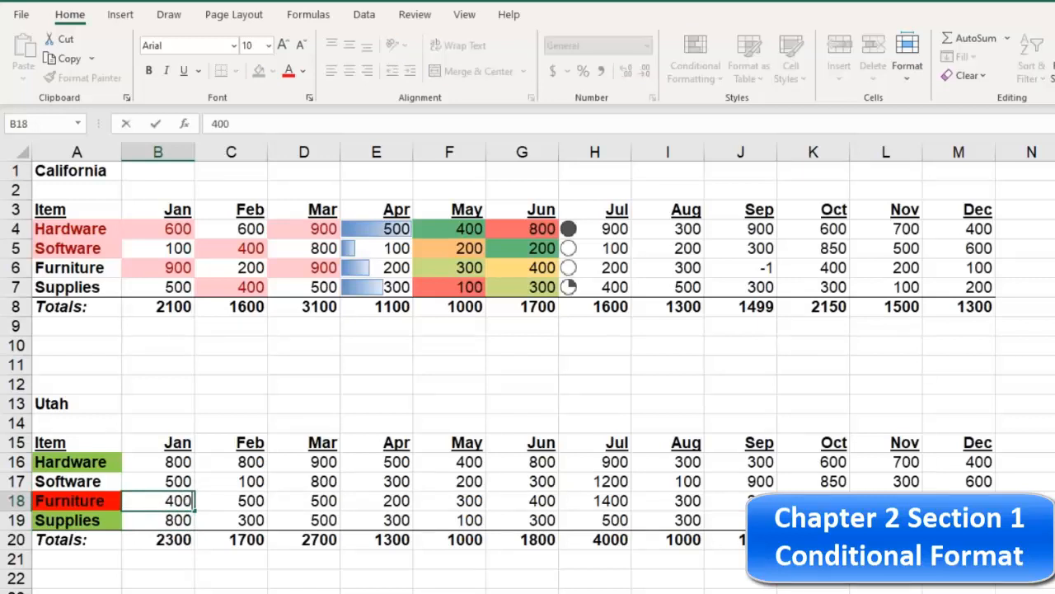
{"action": "key", "text": "Return"}
Examine Utah's January item values in B16:B19 and how they feed the total in B20.
{"action": "left_click", "coordinate": [169, 482]}
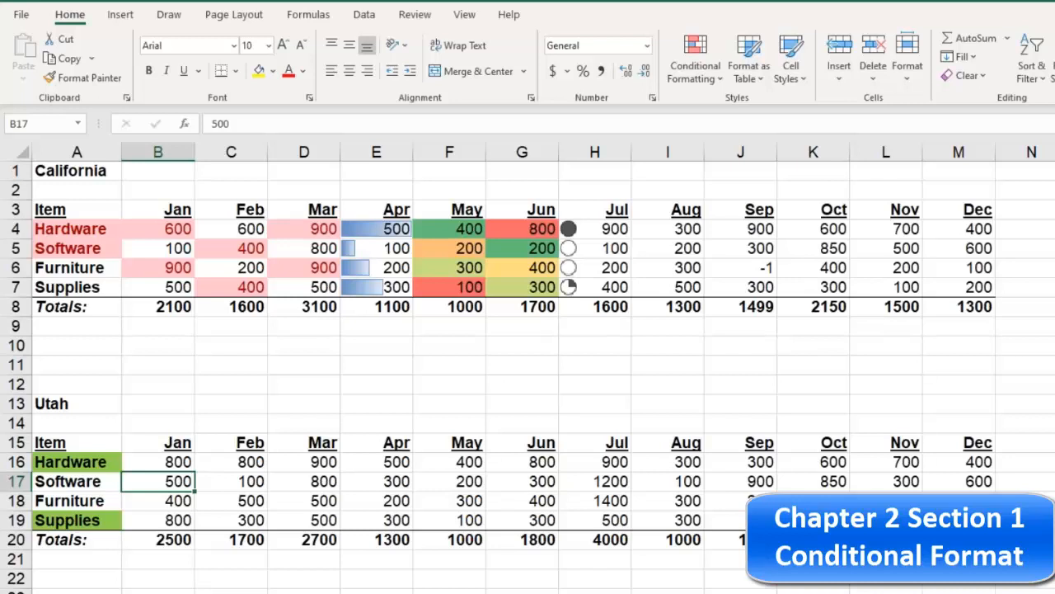
{"action": "left_click", "coordinate": [172, 539]}
{"action": "left_click", "coordinate": [177, 459]}
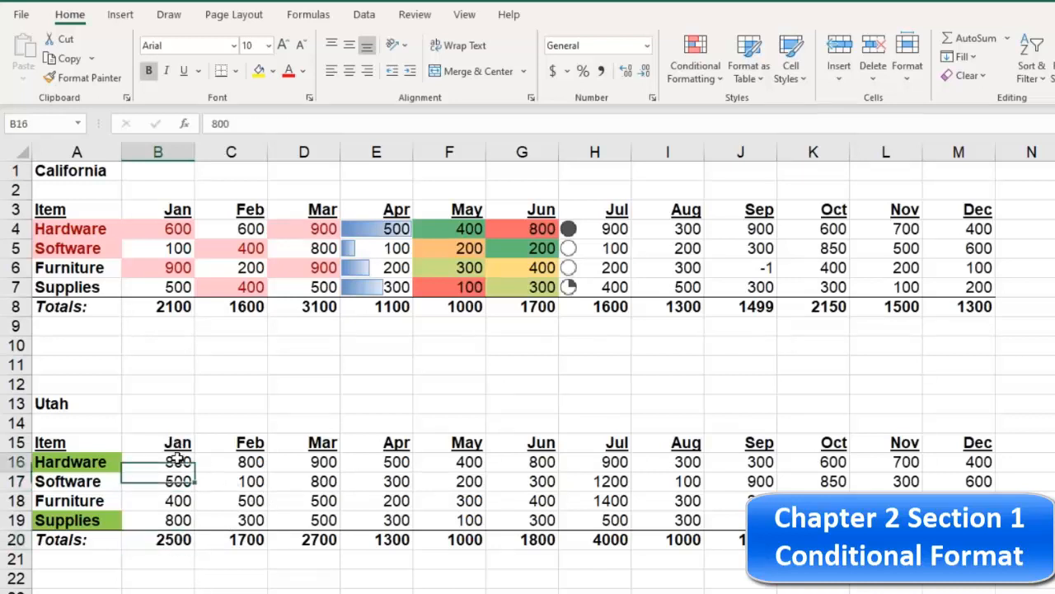
{"action": "left_click", "coordinate": [178, 482]}
{"action": "left_click", "coordinate": [180, 539]}
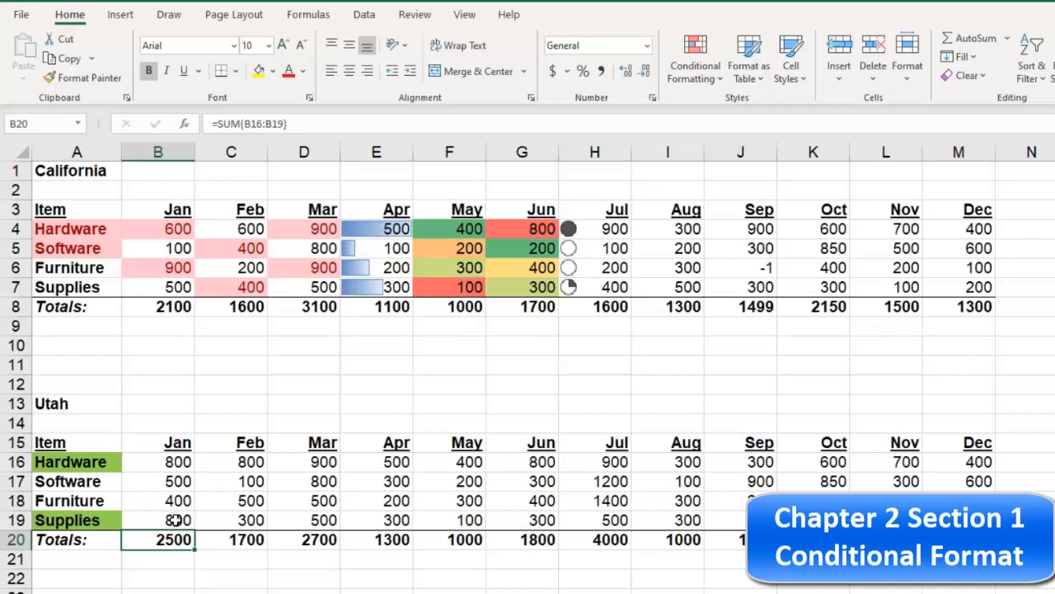
{"action": "left_click", "coordinate": [172, 519]}
{"action": "left_click", "coordinate": [176, 539]}
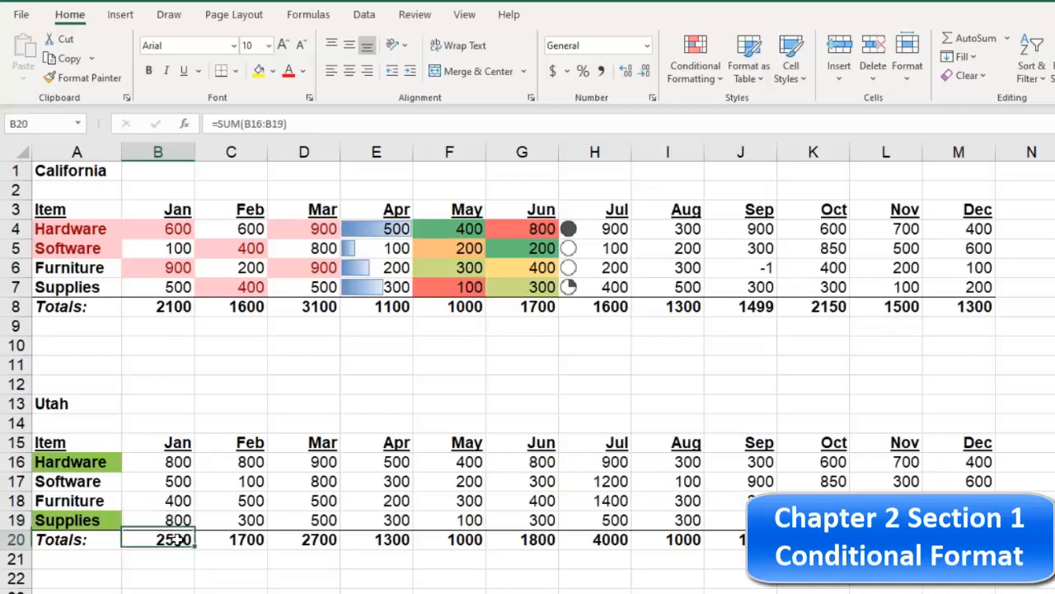
{"action": "left_click", "coordinate": [178, 461]}
{"action": "left_click", "coordinate": [177, 481]}
{"action": "left_click", "coordinate": [177, 501]}
{"action": "left_click", "coordinate": [177, 520]}
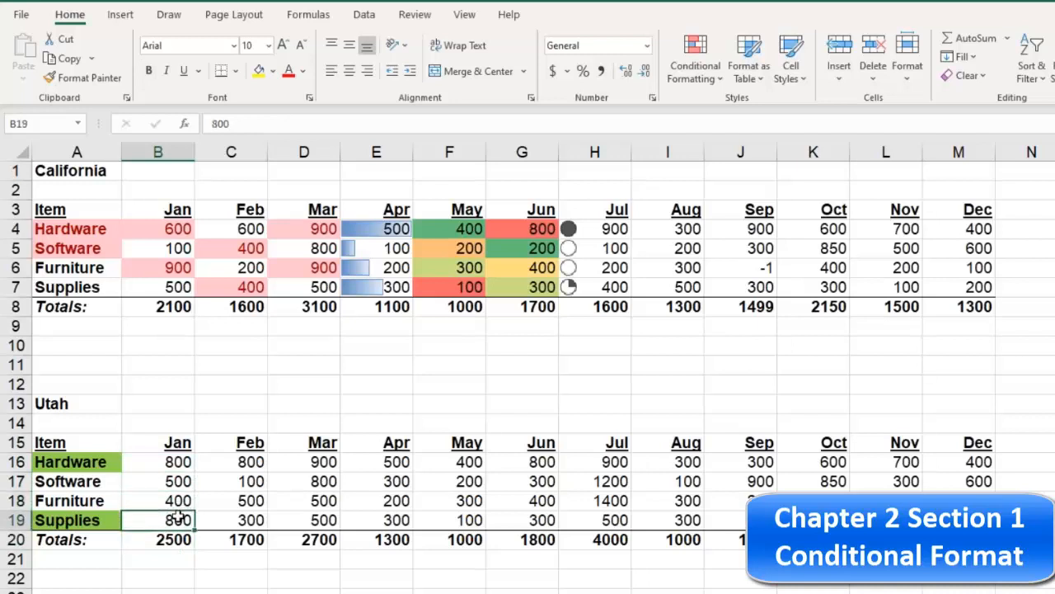
Start a formula-based conditional formatting rule for Utah's January total in B20 with the formula =Sum($B$16:$B$19)>3000.
{"action": "left_click", "coordinate": [182, 539]}
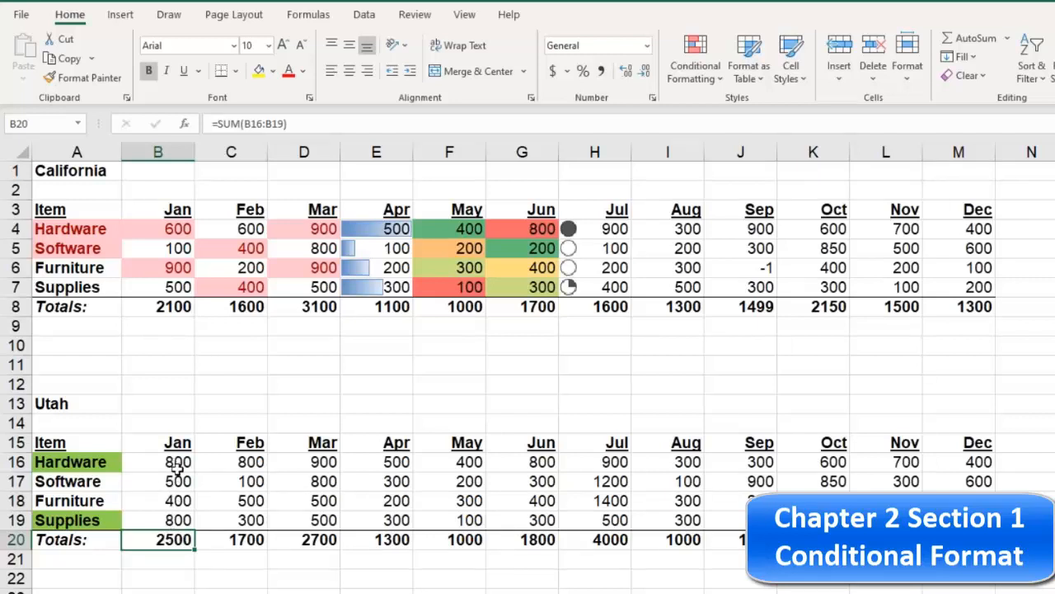
{"action": "left_click", "coordinate": [176, 512]}
{"action": "left_click", "coordinate": [174, 534]}
{"action": "left_click", "coordinate": [695, 66]}
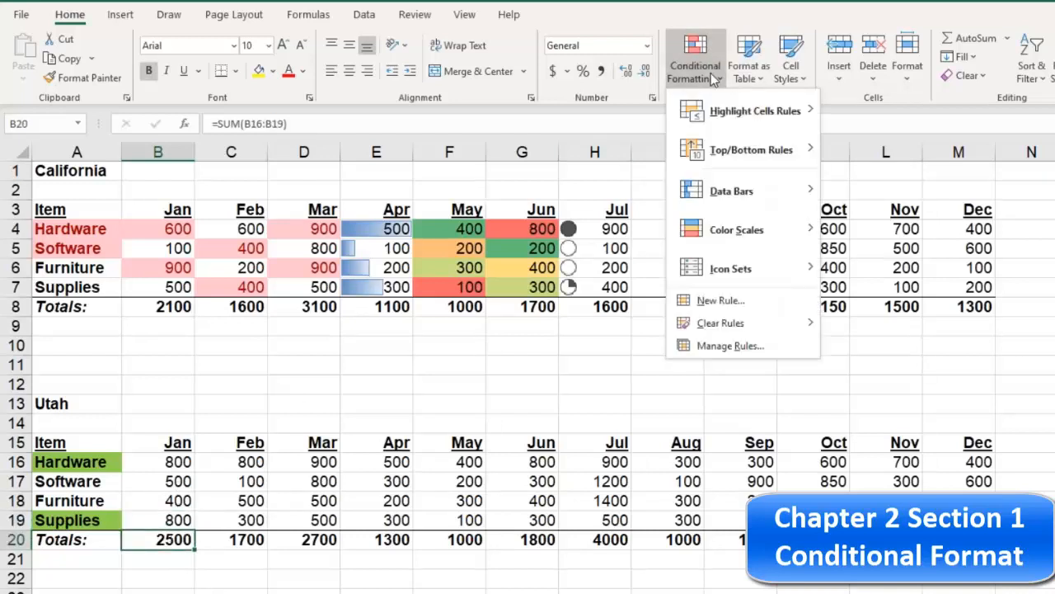
{"action": "left_click", "coordinate": [720, 301]}
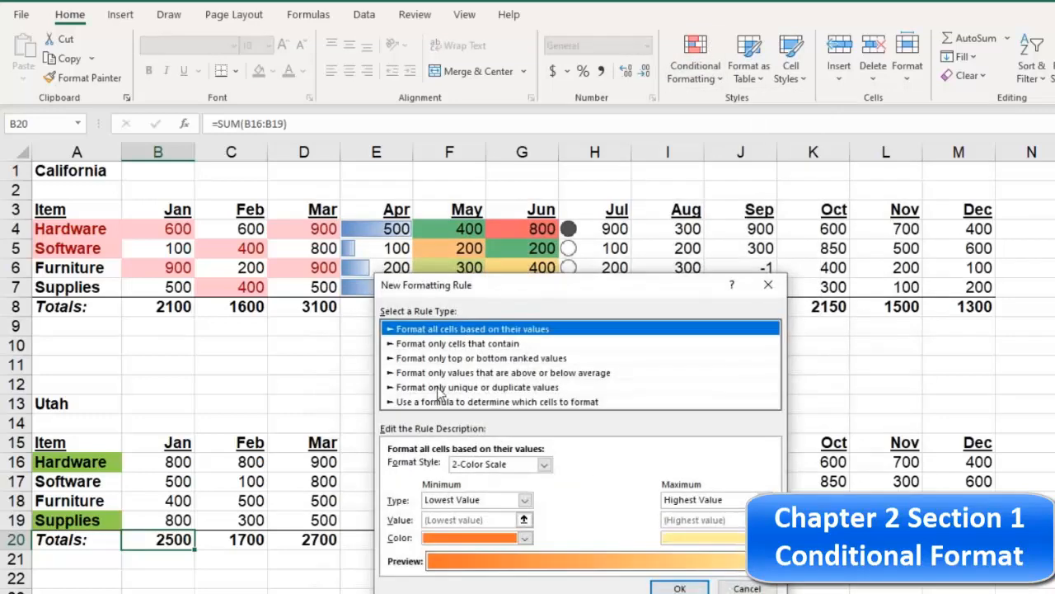
{"action": "left_click", "coordinate": [459, 402]}
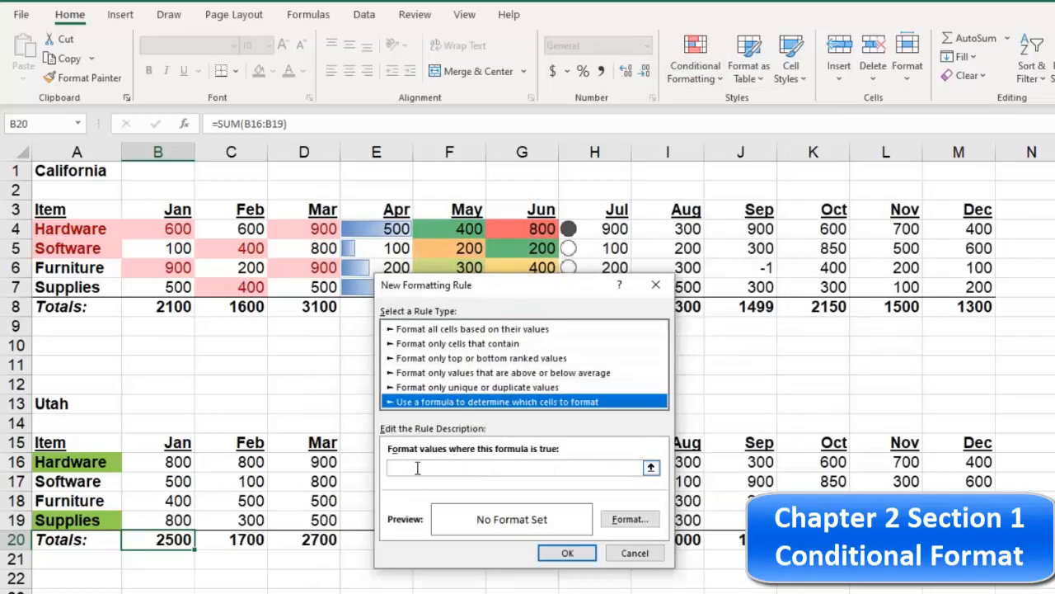
{"action": "left_click", "coordinate": [417, 468]}
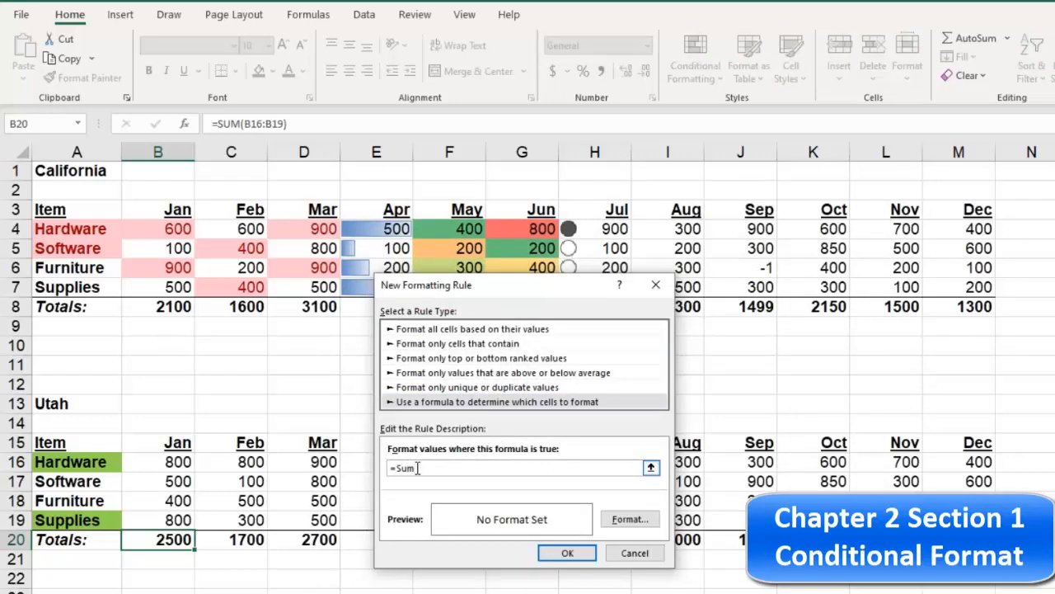
{"action": "type", "text": "=Sum("}
{"action": "left_click_drag", "start_coordinate": [181, 461], "coordinate": [188, 524]}
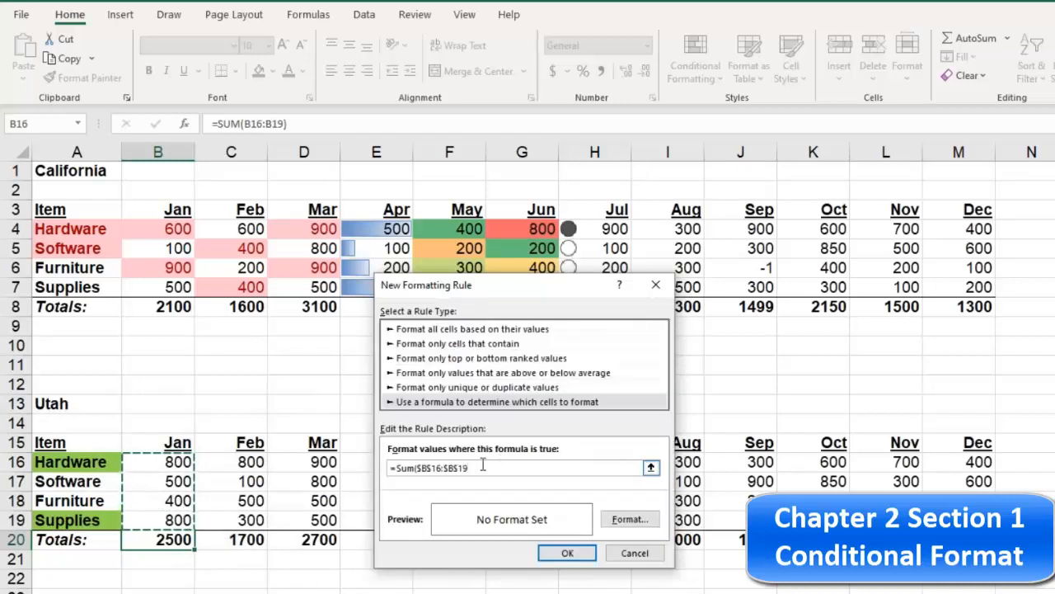
{"action": "type", "text": ")"}
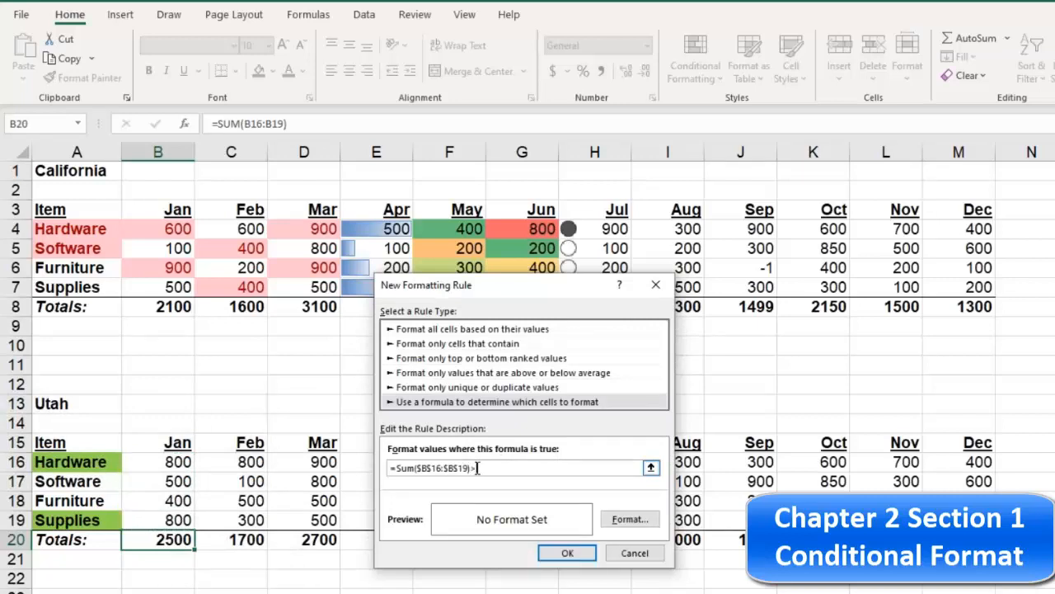
{"action": "type", "text": ">80"}
Give the January total's rule an orange background fill and apply it to B20.
{"action": "left_click", "coordinate": [632, 521]}
{"action": "left_click", "coordinate": [423, 401]}
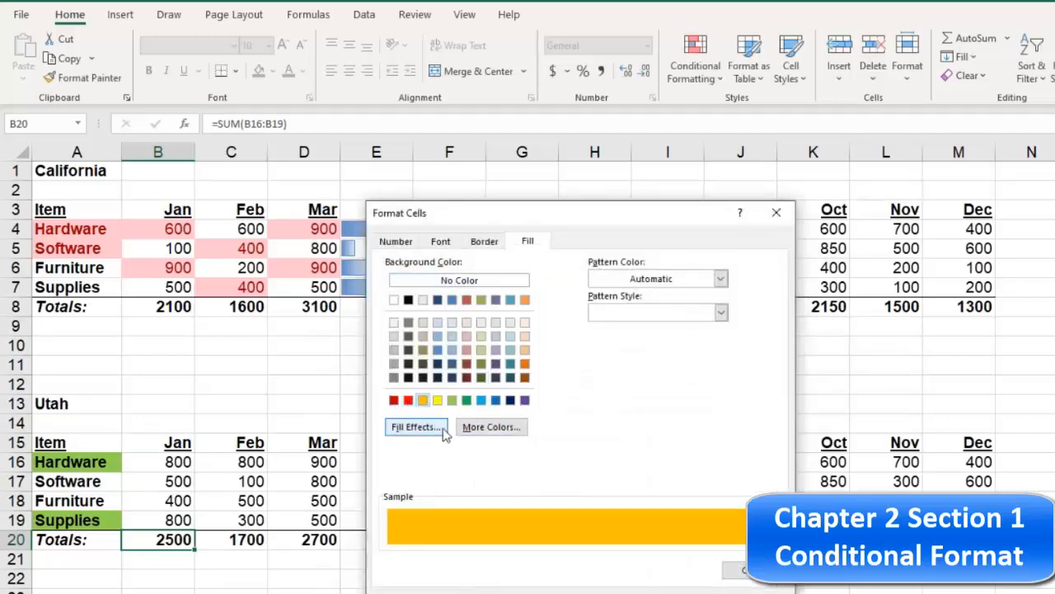
{"action": "left_click", "coordinate": [687, 593]}
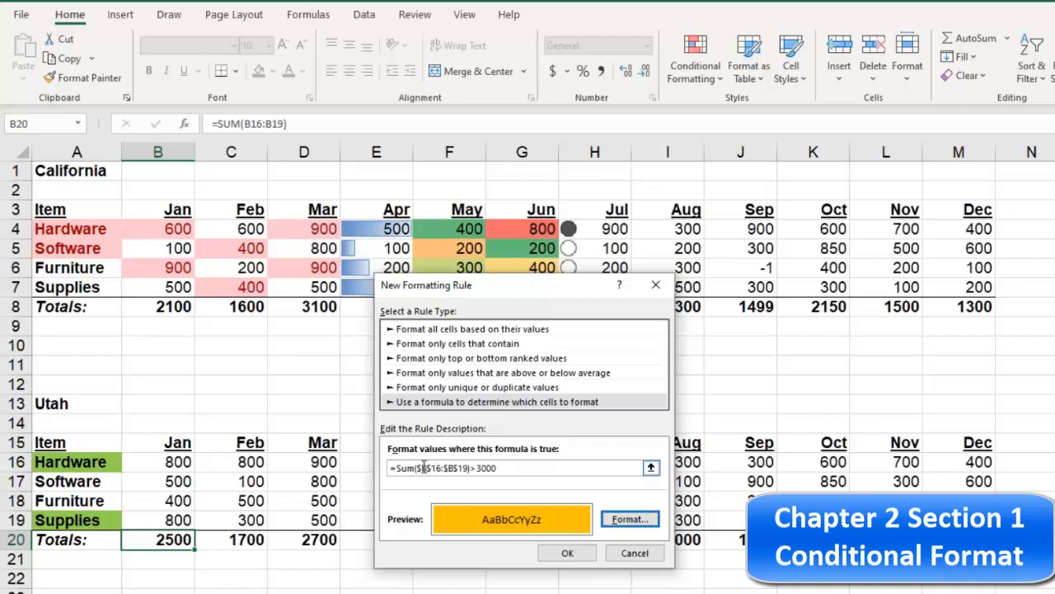
{"action": "left_click", "coordinate": [569, 553]}
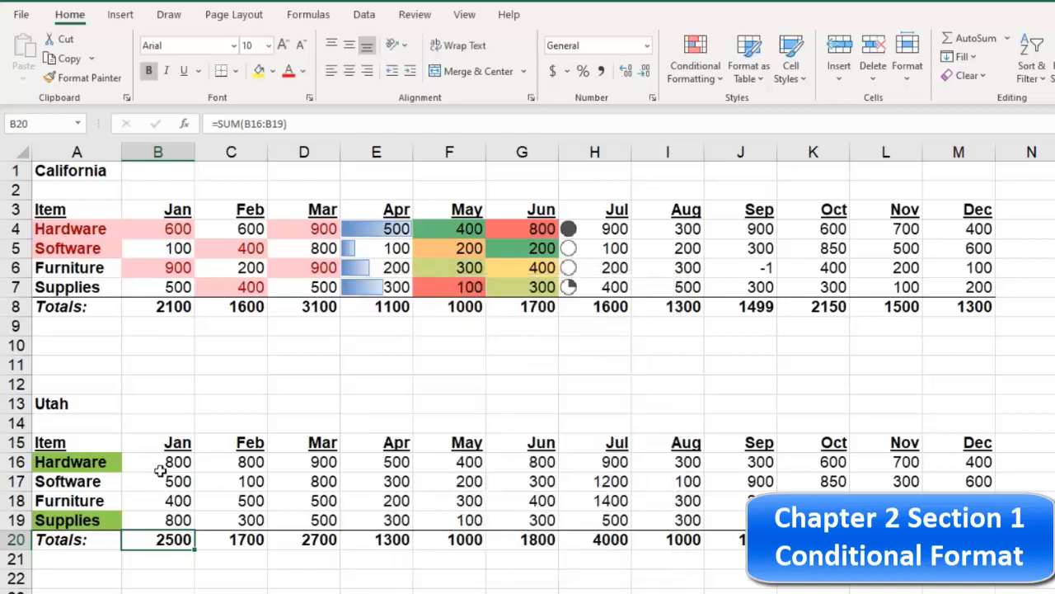
Set Utah's January Software in B17 and Hardware in B16 to 900 each to test the total's rule.
{"action": "left_click", "coordinate": [180, 480]}
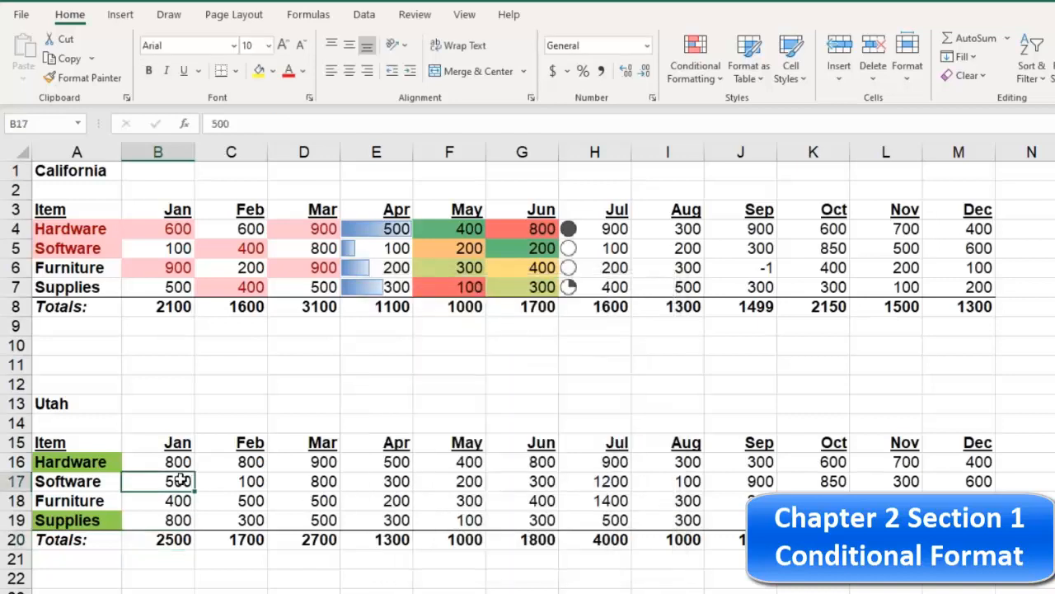
{"action": "key", "text": "F2"}
{"action": "type", "text": "0\\"}
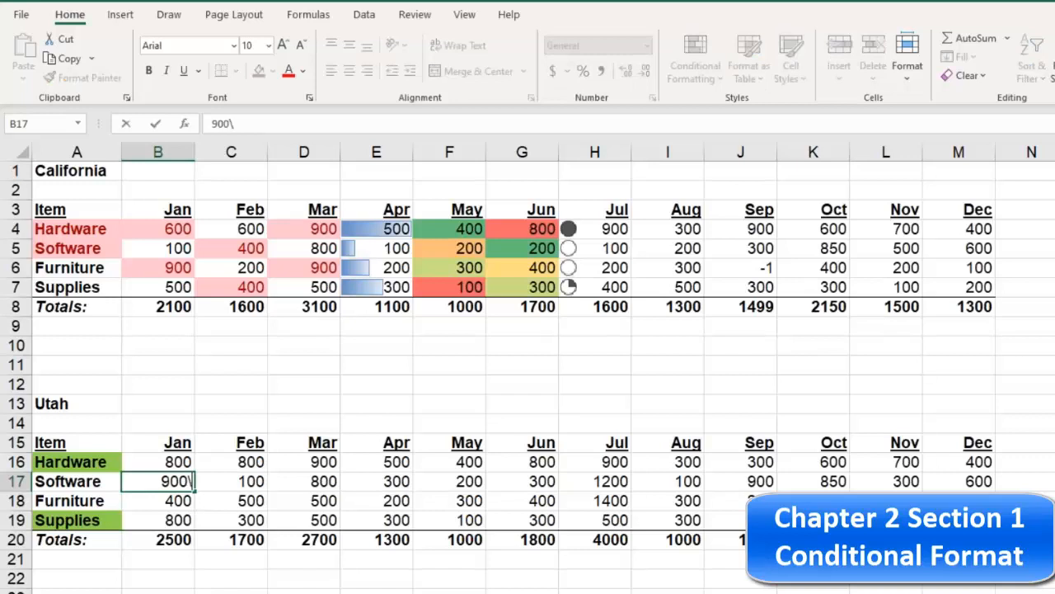
{"action": "key", "text": "BackSpace"}
{"action": "key", "text": "Return"}
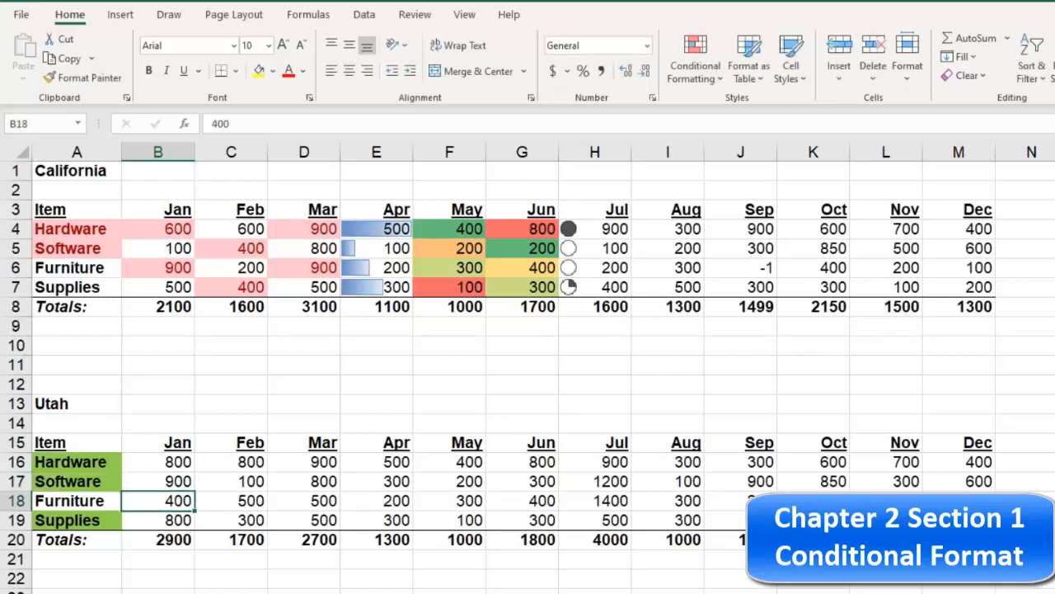
{"action": "left_click", "coordinate": [183, 463]}
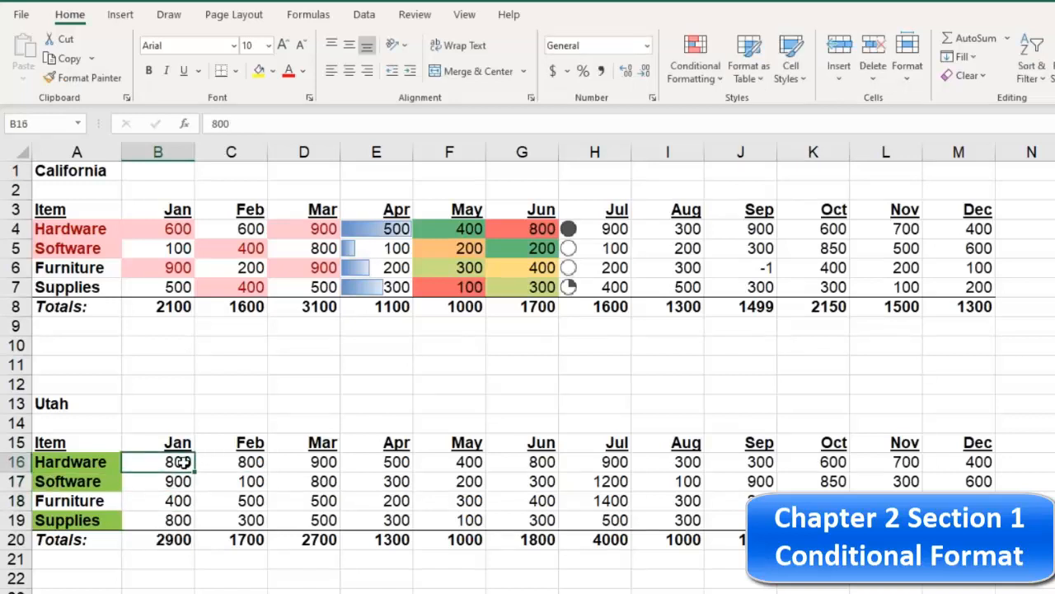
{"action": "type", "text": "900"}
{"action": "key", "text": "Return"}
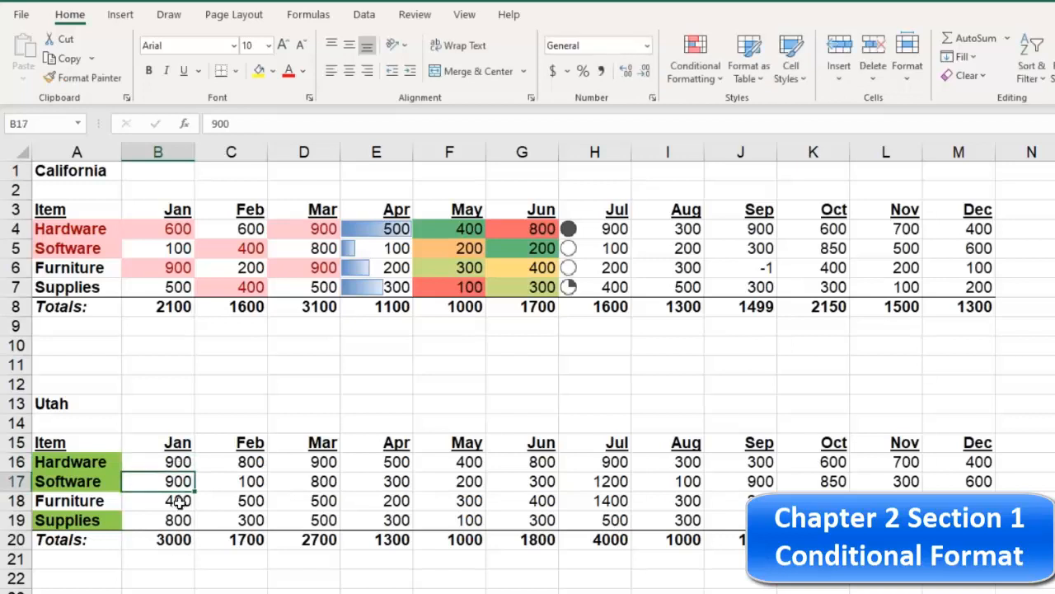
Set Utah's January Furniture in B18 to 500 and check the formatting of the total in B20.
{"action": "left_click", "coordinate": [179, 501]}
{"action": "type", "text": "500"}
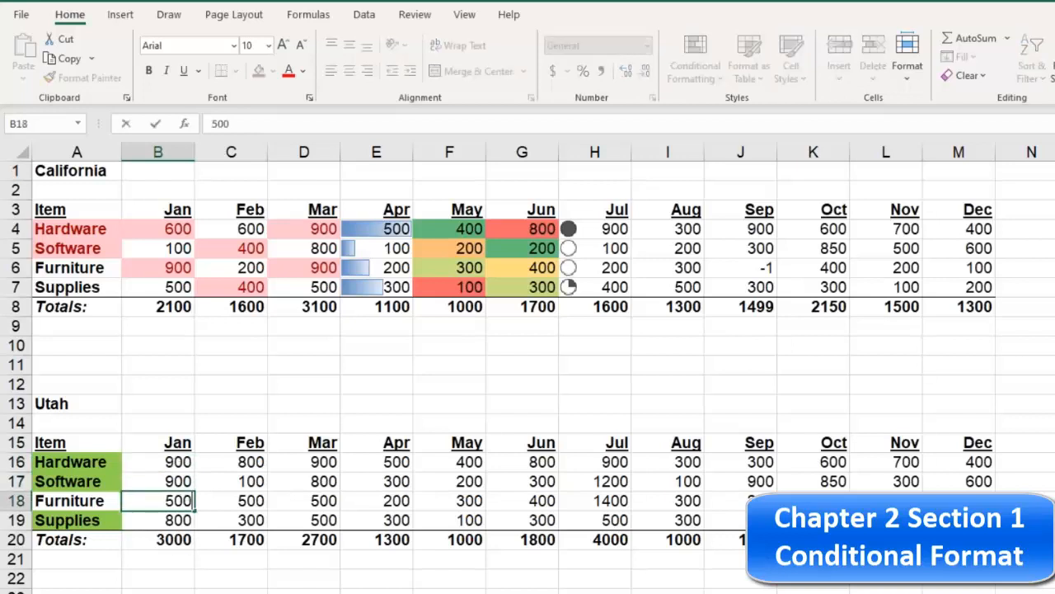
{"action": "key", "text": "Return"}
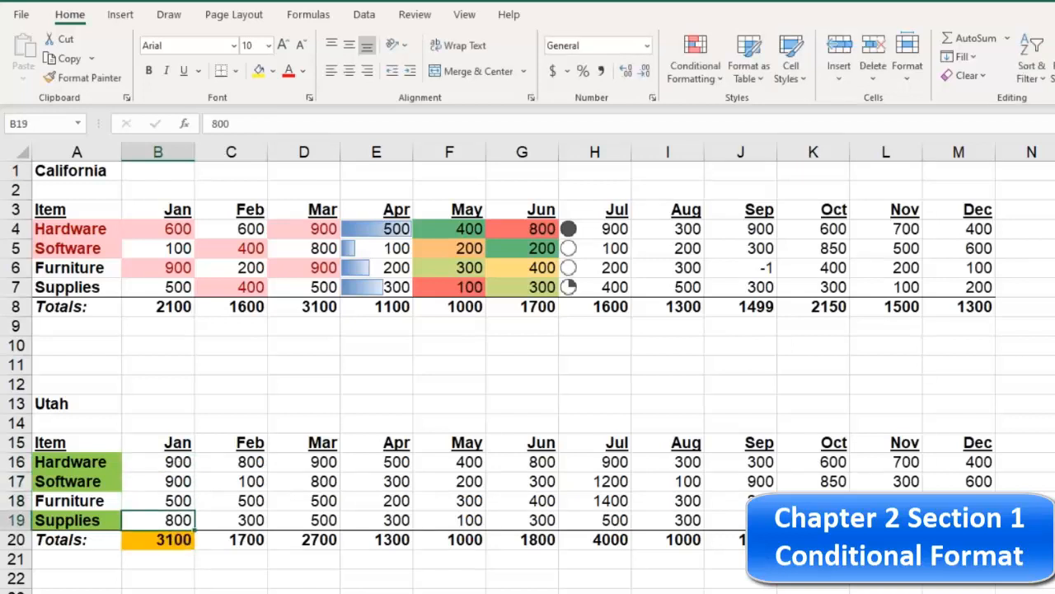
{"action": "left_click", "coordinate": [174, 482]}
{"action": "left_click", "coordinate": [180, 501]}
{"action": "left_click", "coordinate": [176, 537]}
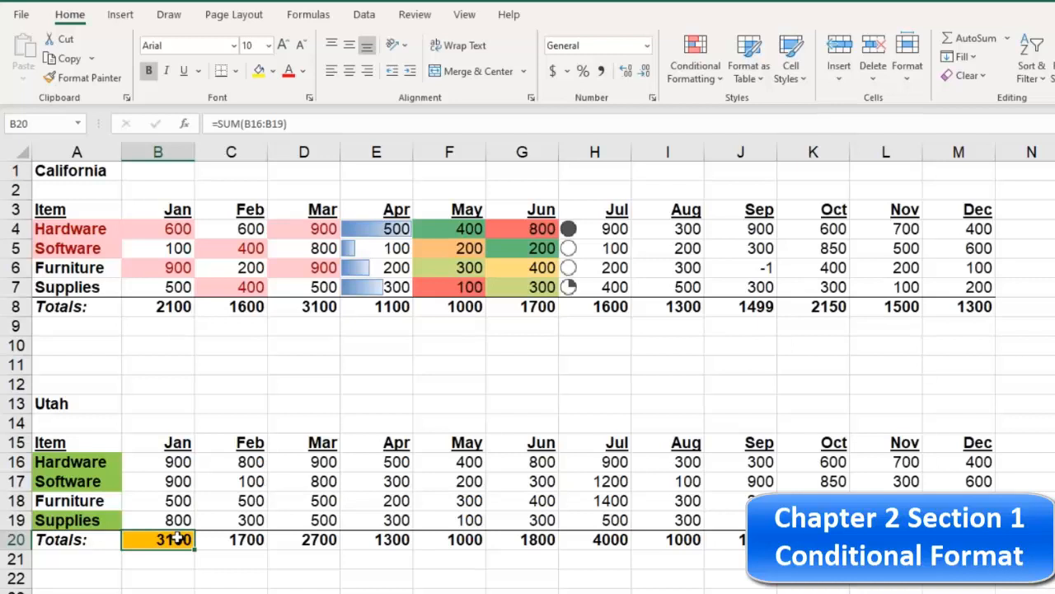
Examine the January through June item values in the Utah table against its highlighted item names and January total.
{"action": "left_click", "coordinate": [175, 481]}
{"action": "left_click", "coordinate": [178, 500]}
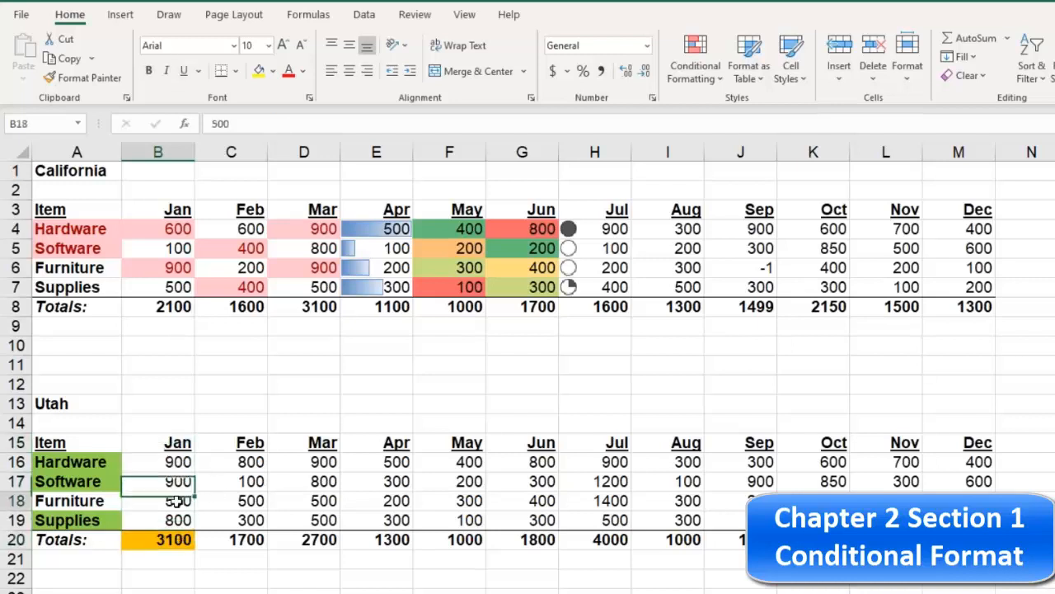
{"action": "left_click", "coordinate": [178, 519]}
{"action": "left_click", "coordinate": [173, 501]}
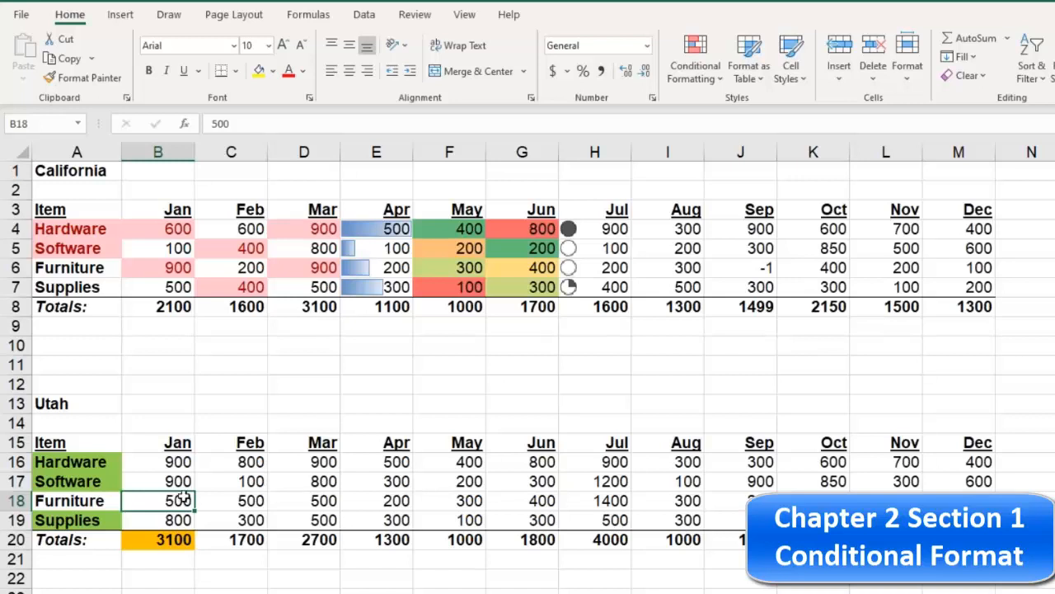
{"action": "left_click", "coordinate": [306, 456]}
{"action": "left_click", "coordinate": [235, 463]}
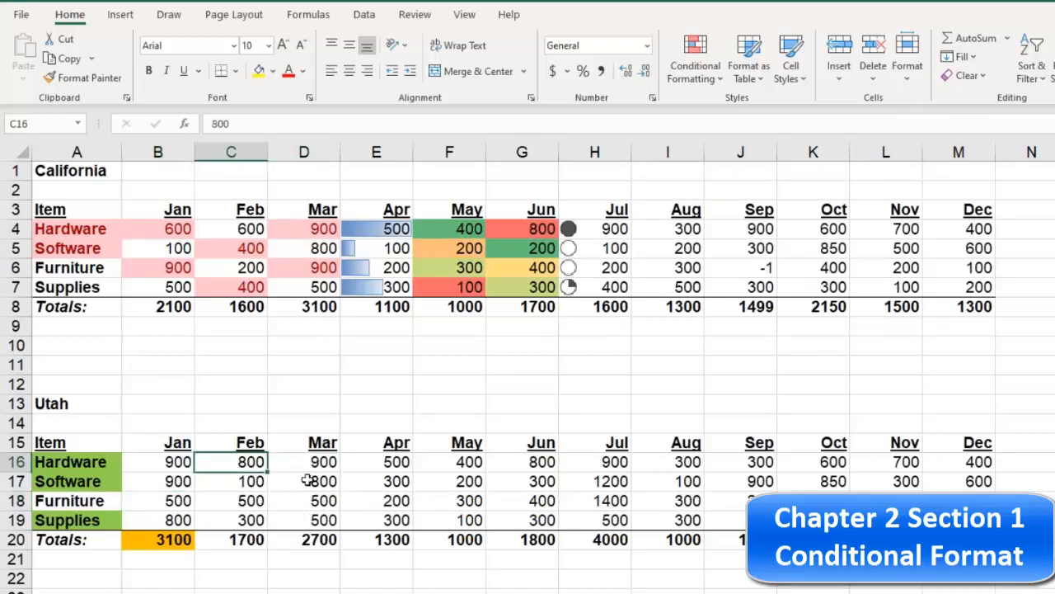
{"action": "left_click", "coordinate": [315, 481]}
{"action": "left_click", "coordinate": [243, 462]}
{"action": "left_click", "coordinate": [318, 460]}
{"action": "left_click_drag", "start_coordinate": [318, 460], "coordinate": [318, 519]}
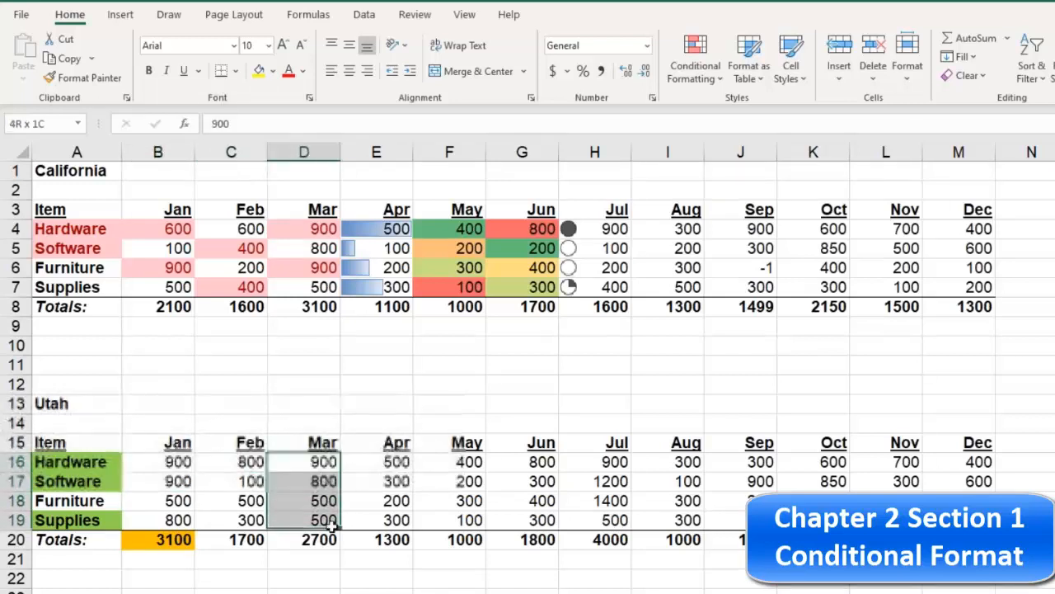
{"action": "left_click_drag", "start_coordinate": [224, 461], "coordinate": [487, 507]}
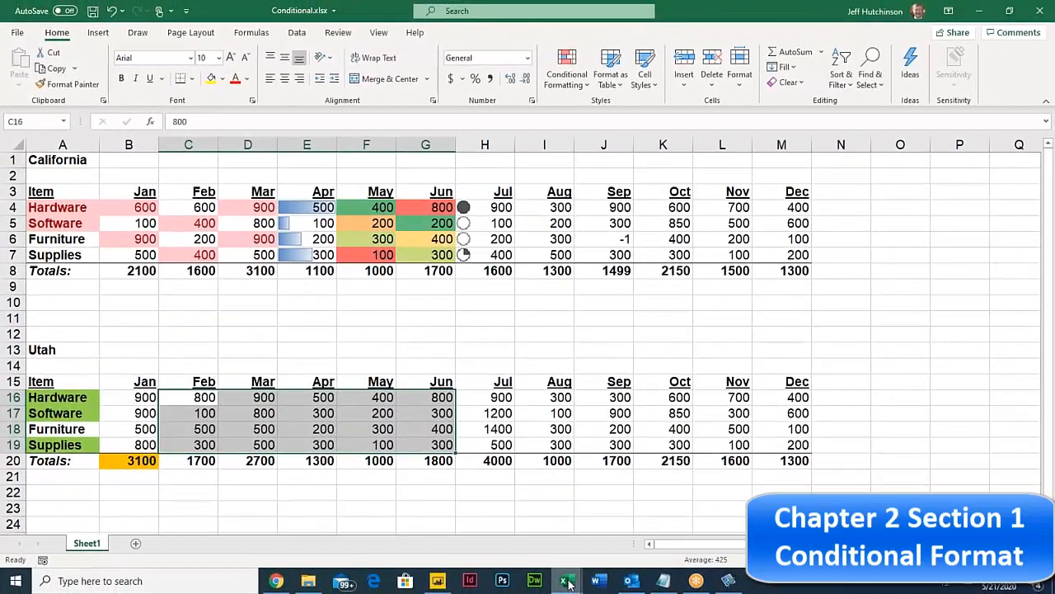
Switch to Chrome and read the Excel course PDF's sections on alternating rows and managing multiple conditional formatting rules.
{"action": "mouse_move", "coordinate": [567, 582]}
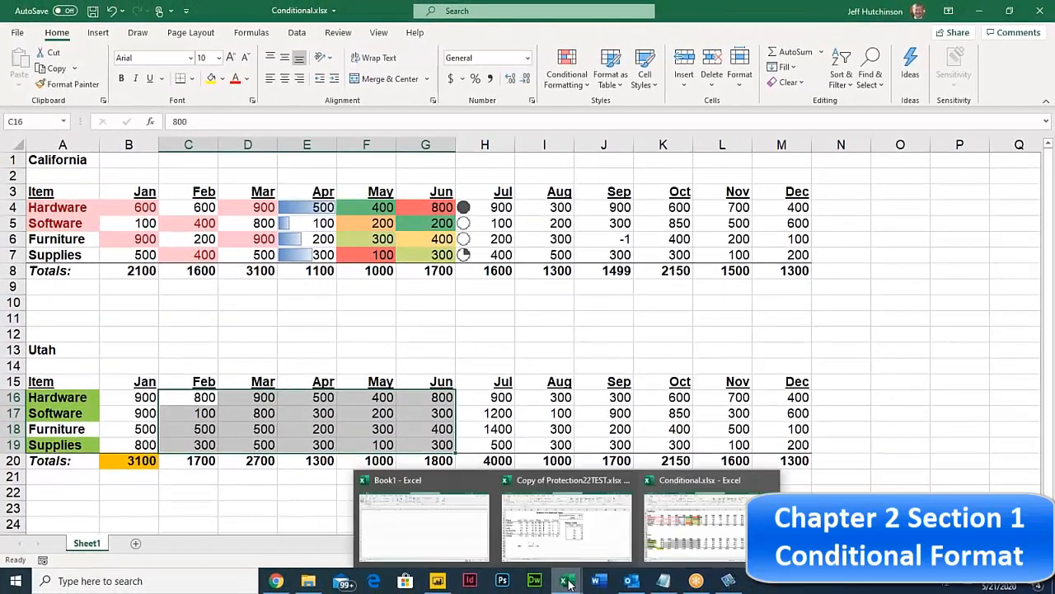
{"action": "left_click", "coordinate": [278, 581]}
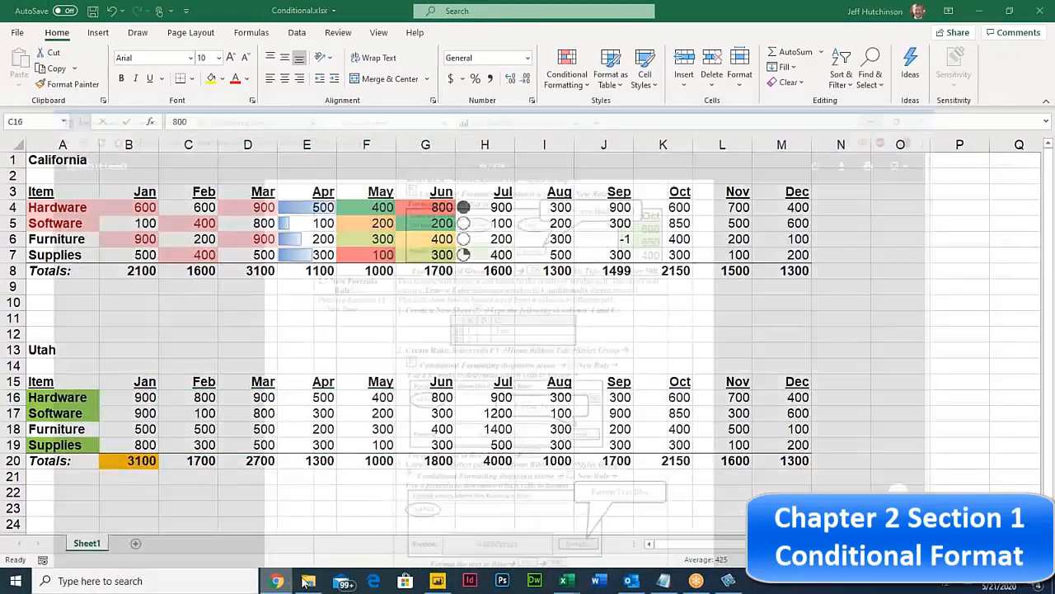
{"action": "scroll", "coordinate": [406, 238], "scroll_direction": "down", "scroll_amount": 5}
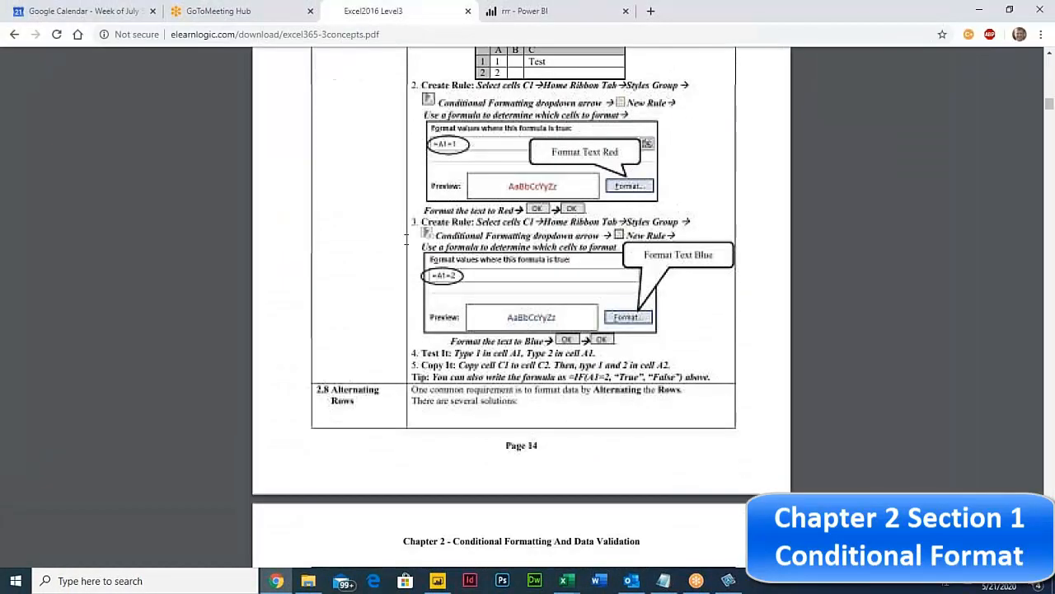
{"action": "scroll", "coordinate": [401, 237], "scroll_direction": "down", "scroll_amount": 2}
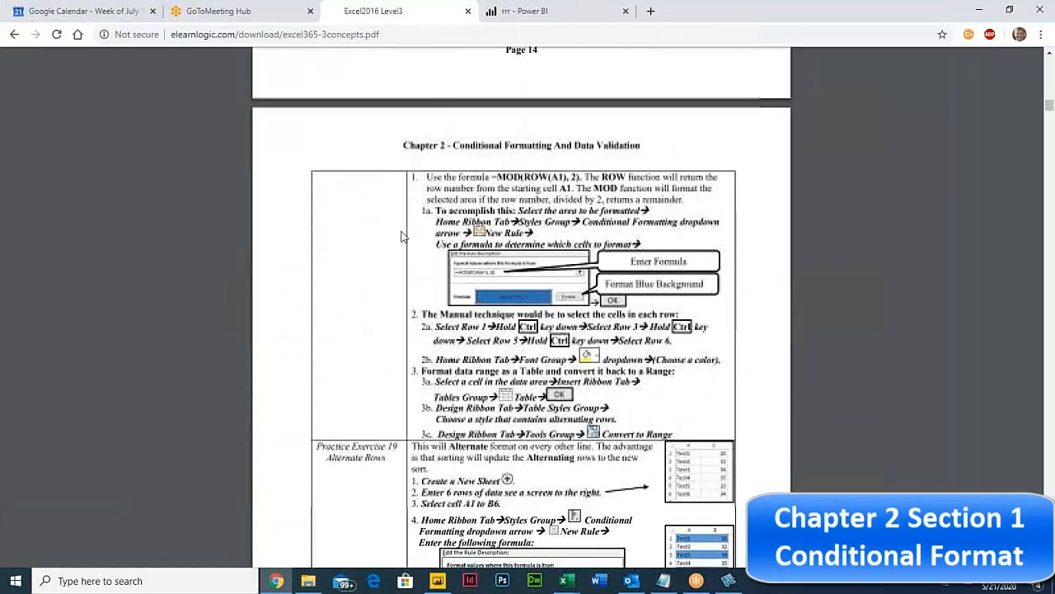
{"action": "scroll", "coordinate": [401, 237], "scroll_direction": "up", "scroll_amount": 2}
{"action": "left_click_drag", "start_coordinate": [412, 191], "coordinate": [507, 205]}
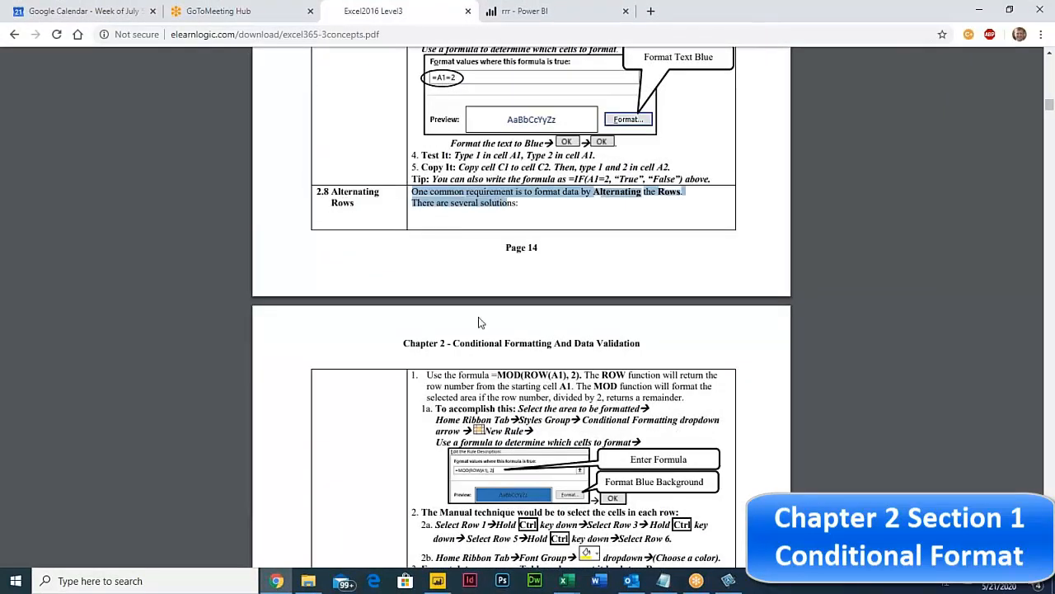
{"action": "scroll", "coordinate": [478, 330], "scroll_direction": "down", "scroll_amount": 2}
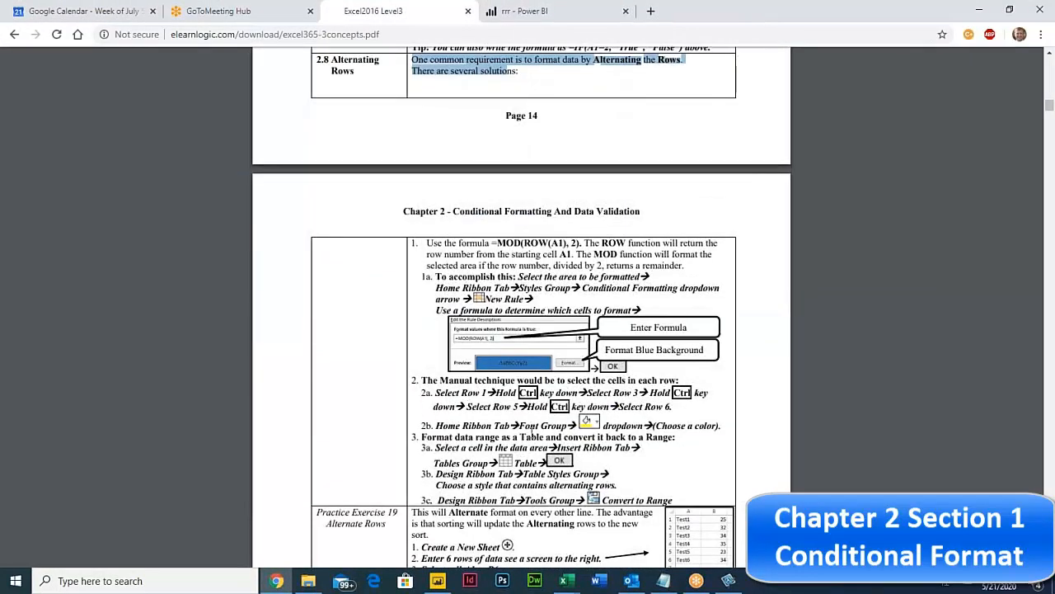
{"action": "scroll", "coordinate": [521, 330], "scroll_direction": "down", "scroll_amount": 4}
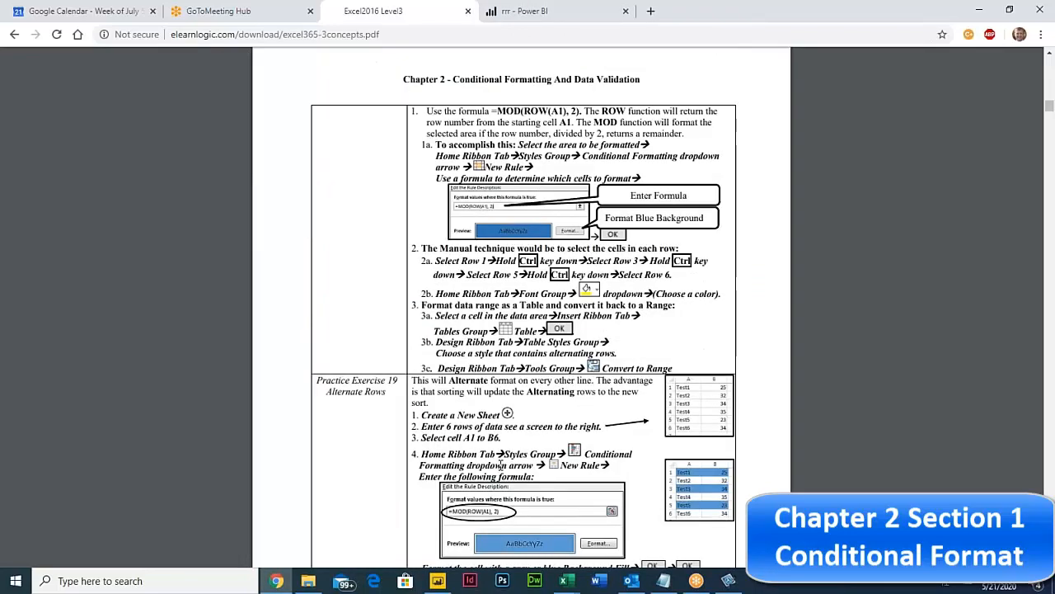
{"action": "scroll", "coordinate": [498, 470], "scroll_direction": "down", "scroll_amount": 8}
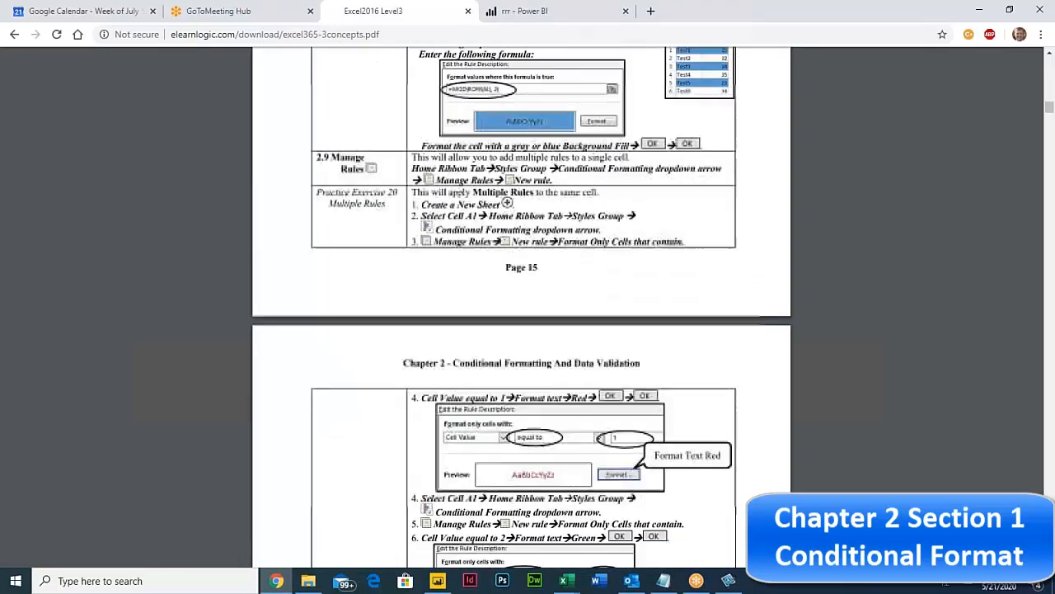
{"action": "scroll", "coordinate": [498, 469], "scroll_direction": "up", "scroll_amount": 10}
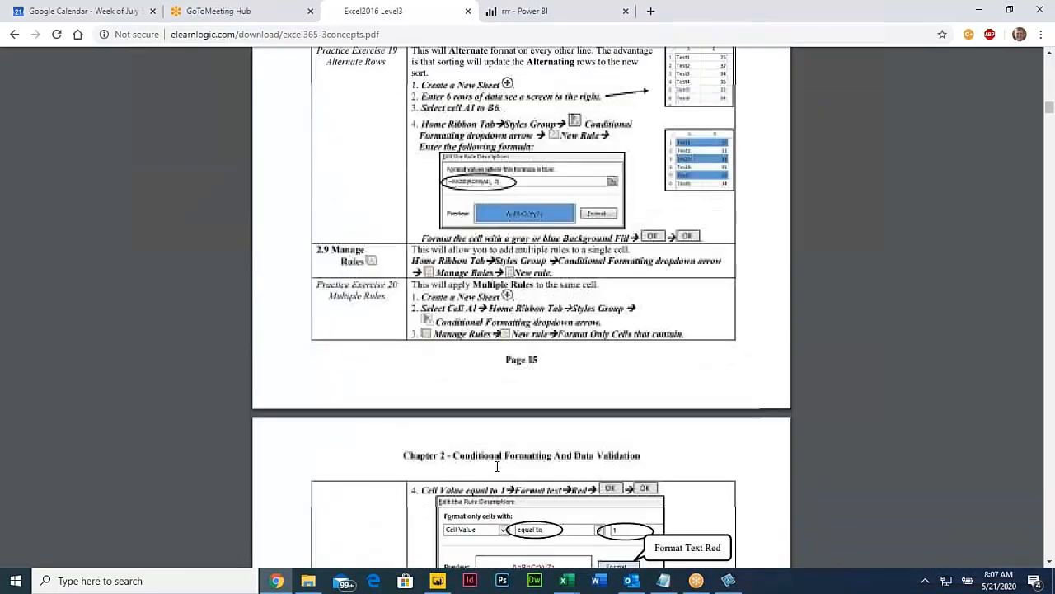
{"action": "scroll", "coordinate": [492, 376], "scroll_direction": "up", "scroll_amount": 2}
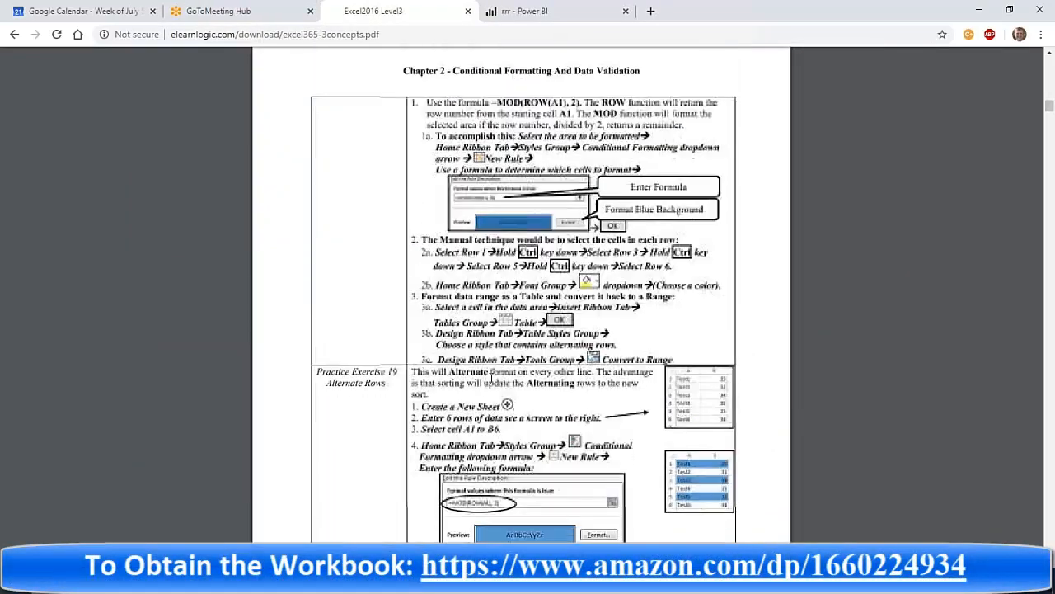
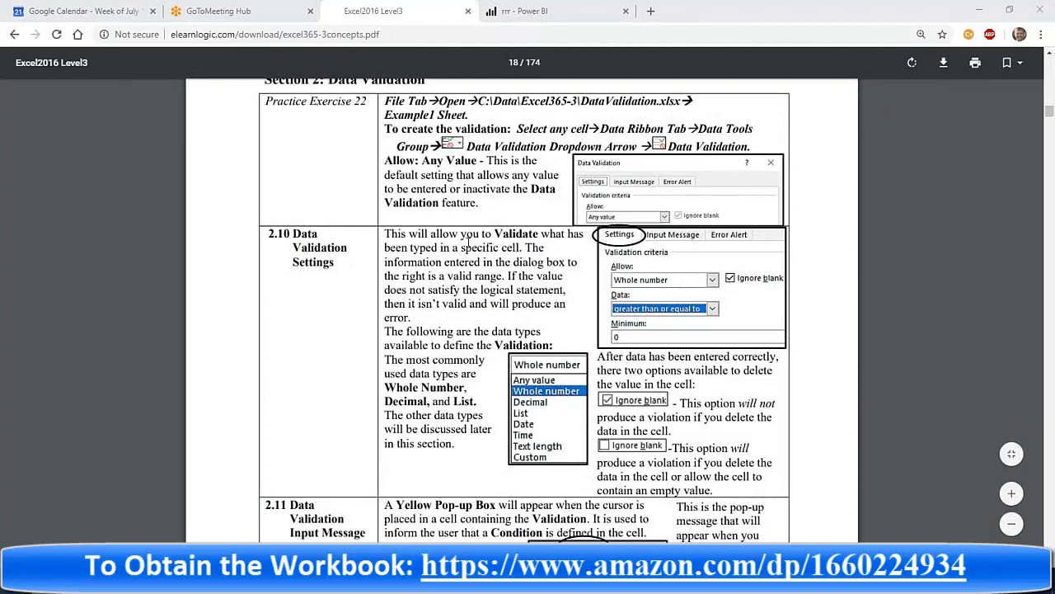
Read Section 2: Data Validation in the course PDF, covering the validation settings, input message and error alert topics.
{"action": "scroll", "coordinate": [299, 153], "scroll_direction": "up", "scroll_amount": 1}
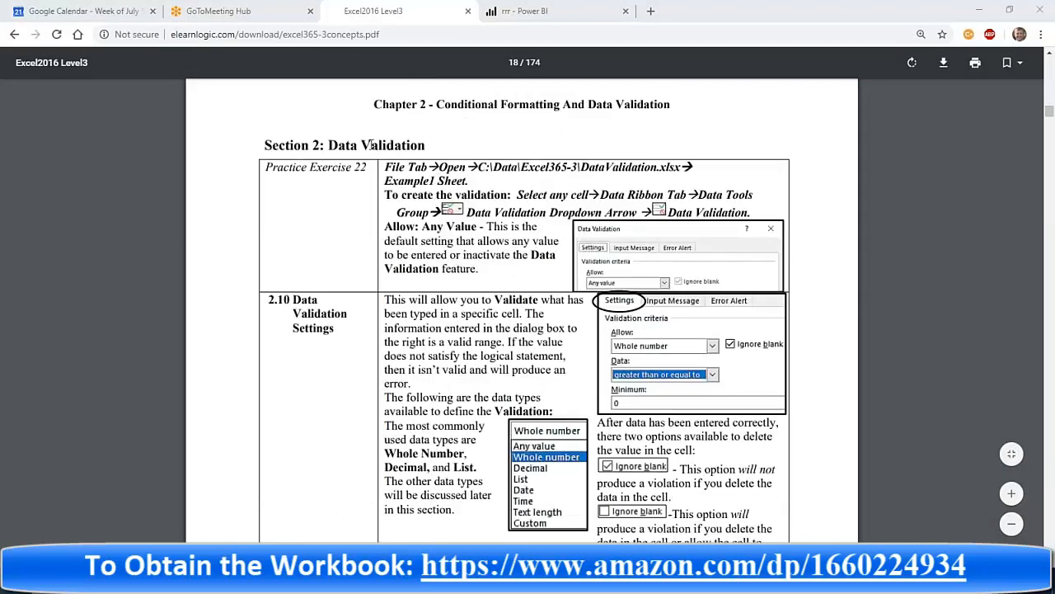
{"action": "left_click_drag", "start_coordinate": [262, 141], "coordinate": [429, 145]}
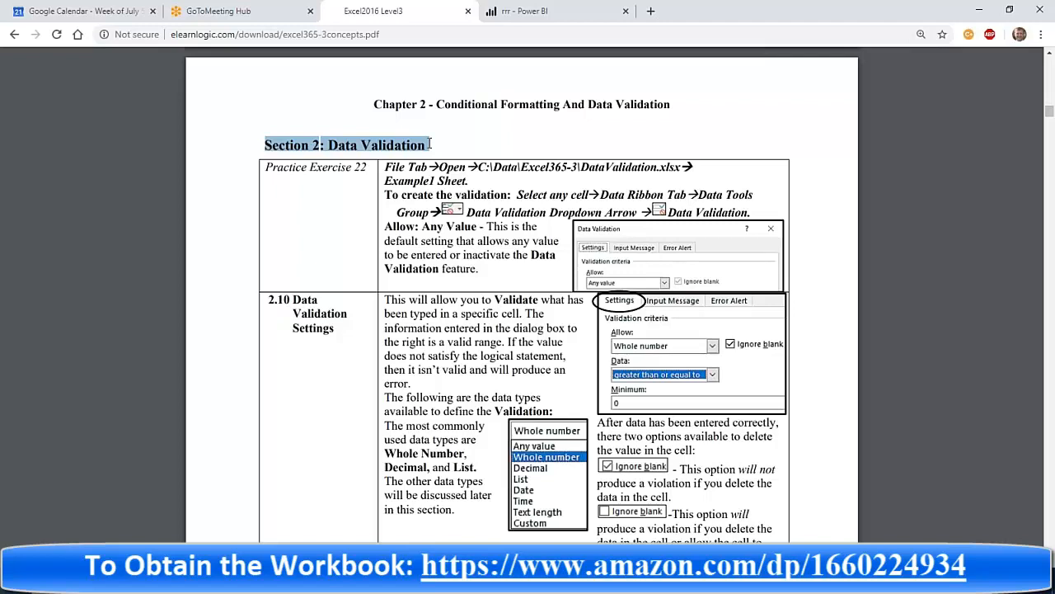
{"action": "left_click", "coordinate": [380, 147]}
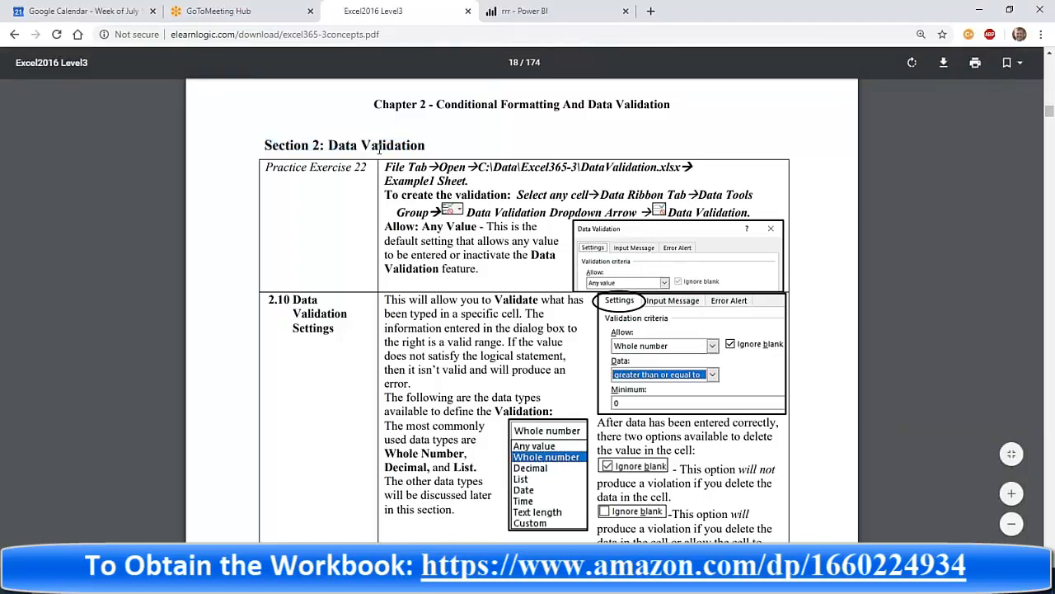
{"action": "left_click_drag", "start_coordinate": [334, 143], "coordinate": [422, 145]}
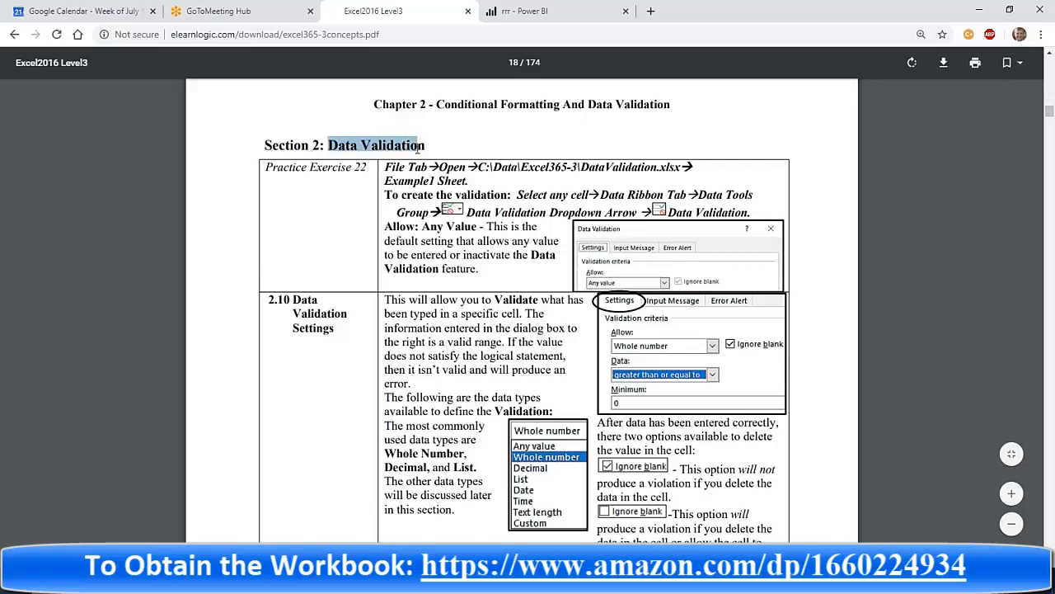
{"action": "scroll", "coordinate": [349, 324], "scroll_direction": "down", "scroll_amount": 1}
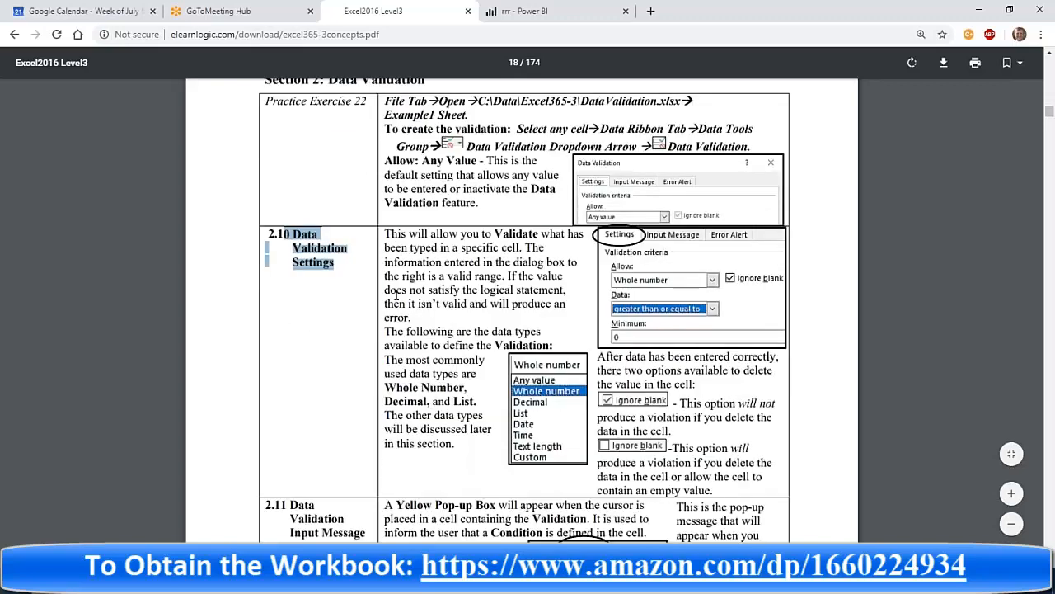
{"action": "left_click_drag", "start_coordinate": [349, 324], "coordinate": [442, 350]}
{"action": "scroll", "coordinate": [443, 348], "scroll_direction": "down", "scroll_amount": 3}
{"action": "left_click_drag", "start_coordinate": [385, 301], "coordinate": [474, 412]}
{"action": "scroll", "coordinate": [474, 412], "scroll_direction": "down", "scroll_amount": 4}
{"action": "scroll", "coordinate": [522, 309], "scroll_direction": "down", "scroll_amount": 10}
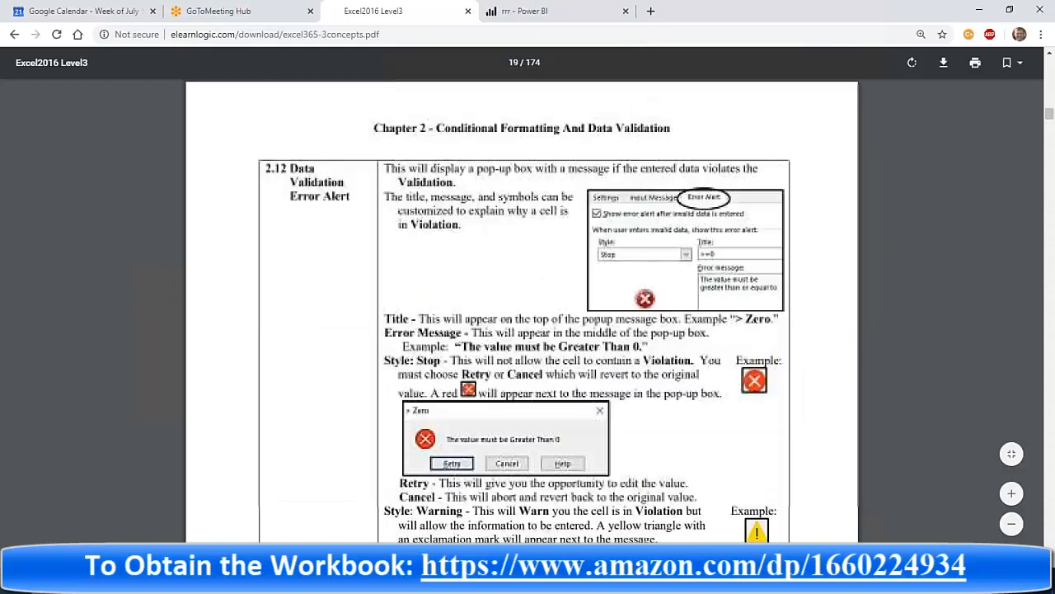
Return to Excel and open the workbook DataValidation.xlsx from the C:\Data\Excel365-3 folder.
{"action": "left_click", "coordinate": [982, 9]}
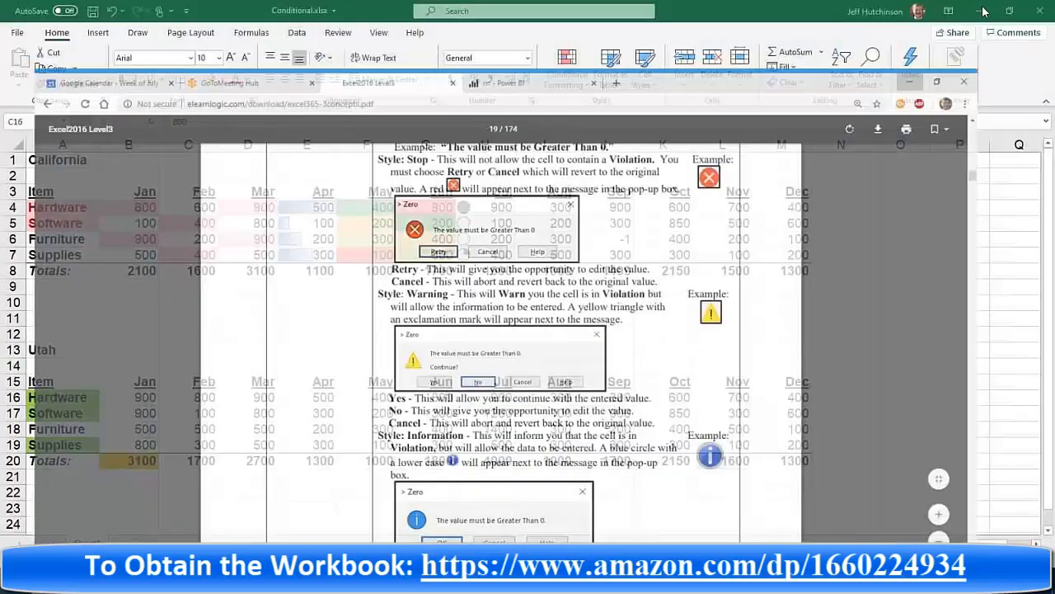
{"action": "left_click", "coordinate": [17, 32]}
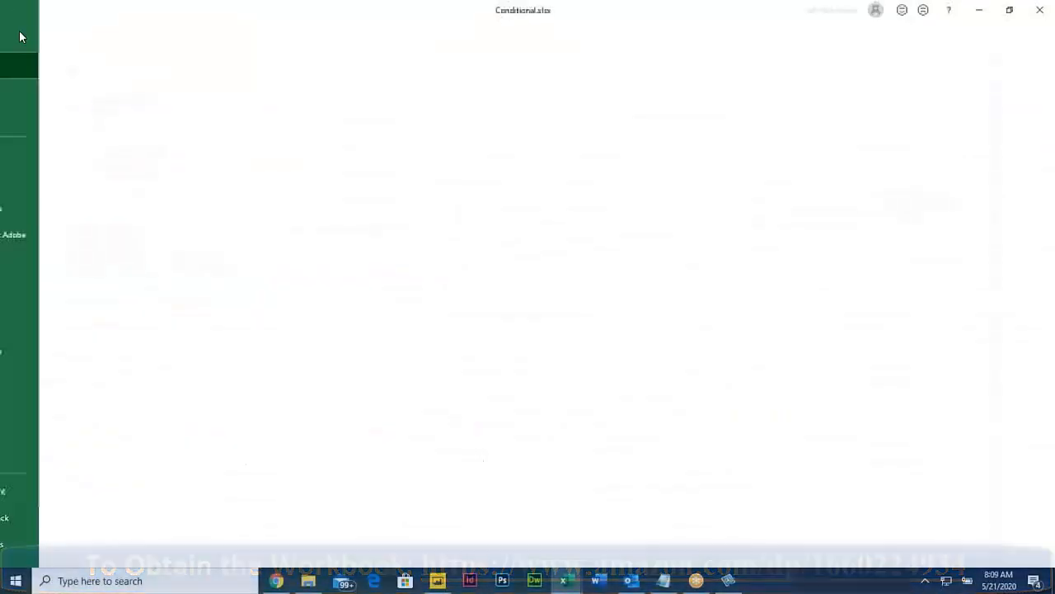
{"action": "left_click", "coordinate": [42, 117]}
{"action": "left_click", "coordinate": [197, 403]}
{"action": "scroll", "coordinate": [196, 216], "scroll_direction": "down", "scroll_amount": 3}
{"action": "scroll", "coordinate": [195, 217], "scroll_direction": "down", "scroll_amount": 1}
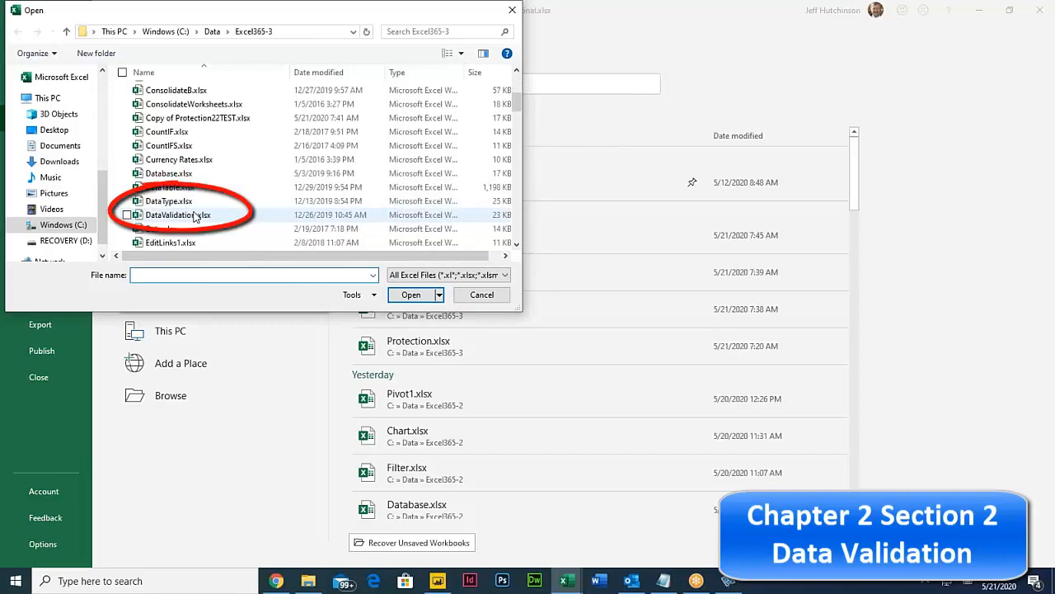
{"action": "double_click", "coordinate": [180, 215]}
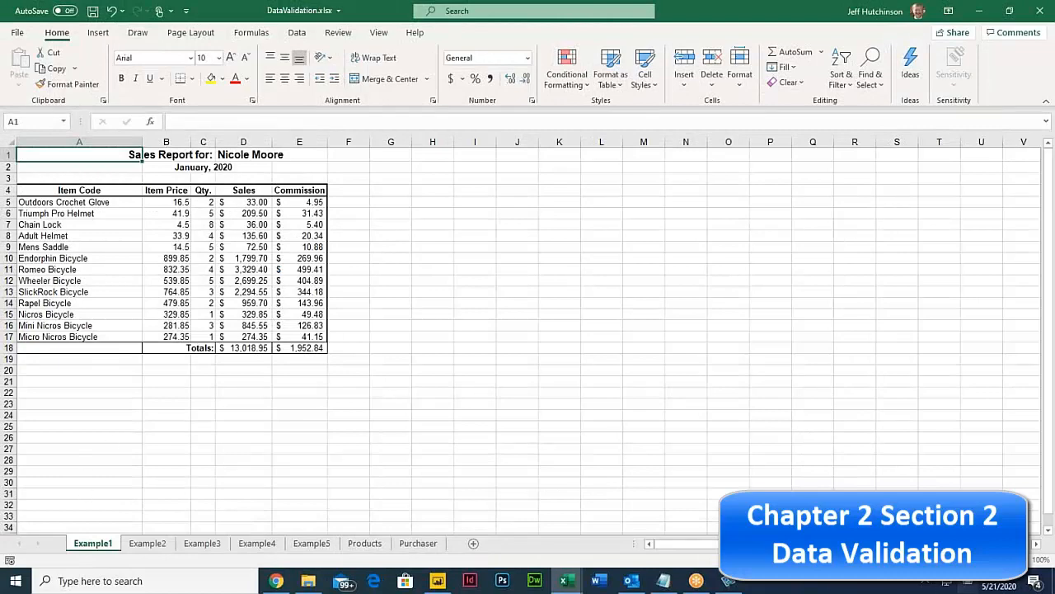
Examine the Item Code entries of the January 2020 sales report on the Example1 sheet at 150% zoom.
{"action": "left_click", "coordinate": [1022, 560]}
{"action": "left_click", "coordinate": [1022, 560]}
{"action": "left_click", "coordinate": [1021, 560]}
{"action": "left_click", "coordinate": [1022, 560]}
{"action": "left_click", "coordinate": [368, 236]}
{"action": "left_click", "coordinate": [328, 269]}
{"action": "left_click", "coordinate": [316, 288]}
{"action": "left_click", "coordinate": [79, 239]}
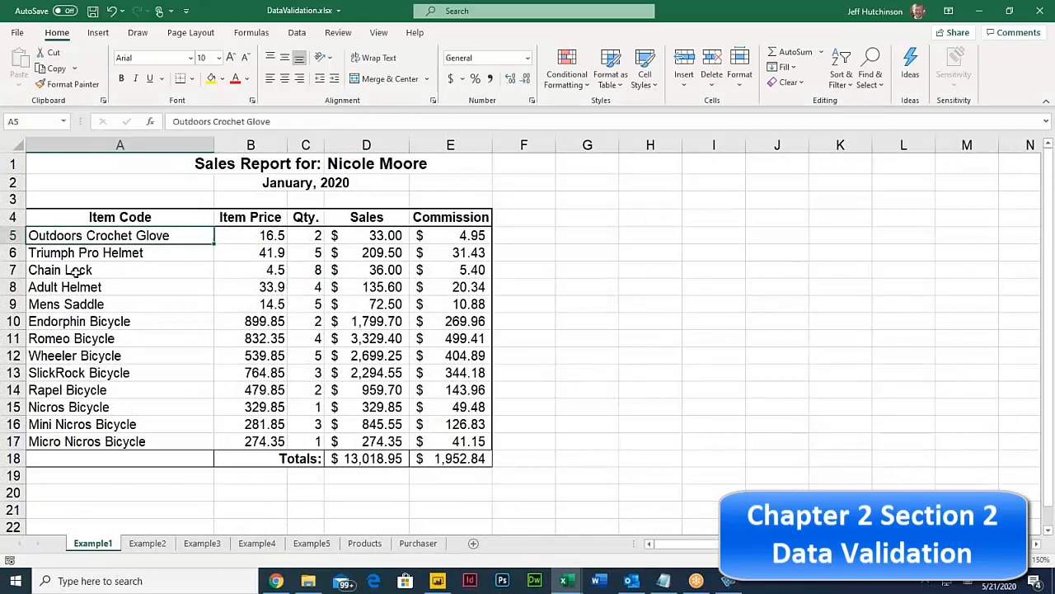
{"action": "left_click_drag", "start_coordinate": [89, 237], "coordinate": [95, 444]}
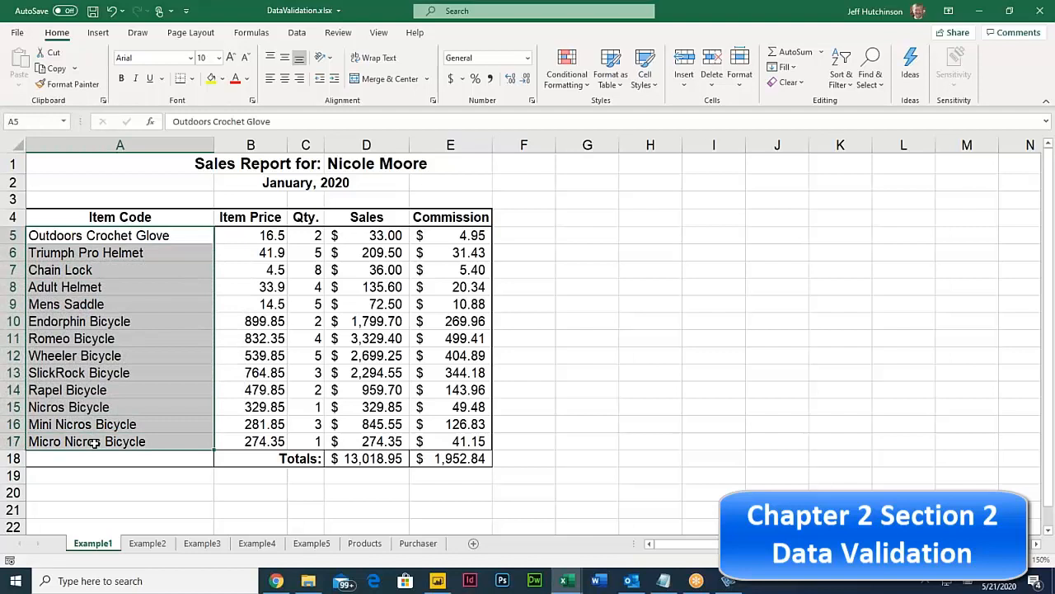
{"action": "left_click", "coordinate": [77, 237]}
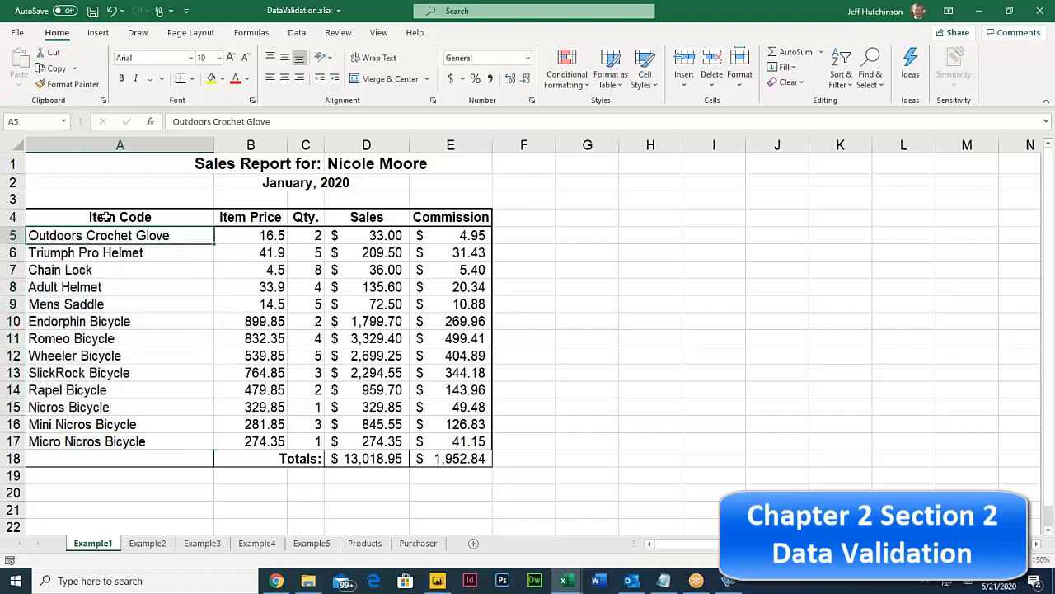
{"action": "left_click_drag", "start_coordinate": [87, 234], "coordinate": [87, 307]}
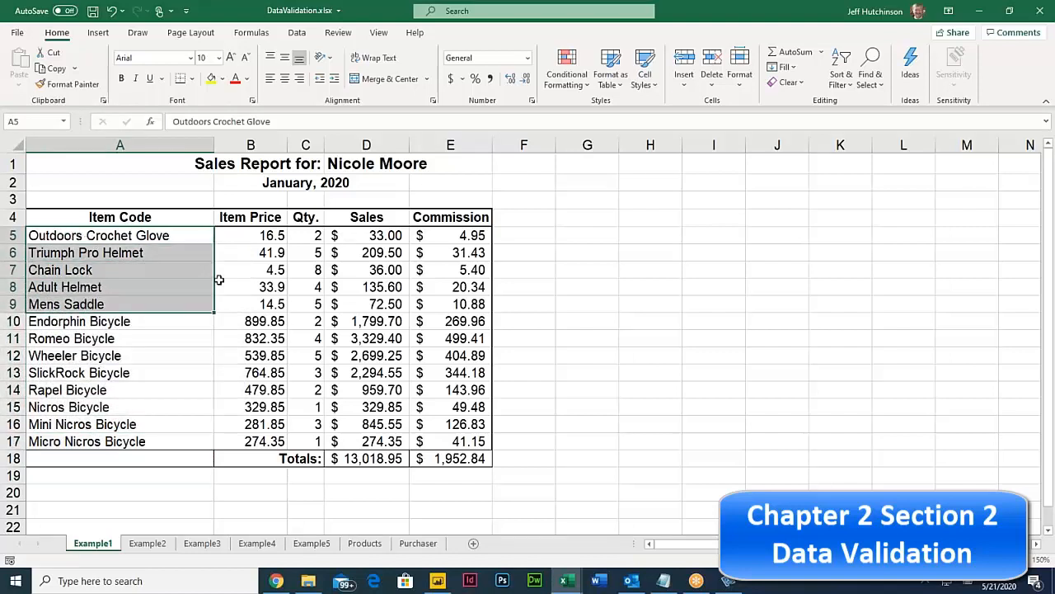
Inspect the Item Price and Qty. values and the Sales and Commission formulas in the sales report.
{"action": "left_click_drag", "start_coordinate": [259, 236], "coordinate": [266, 355]}
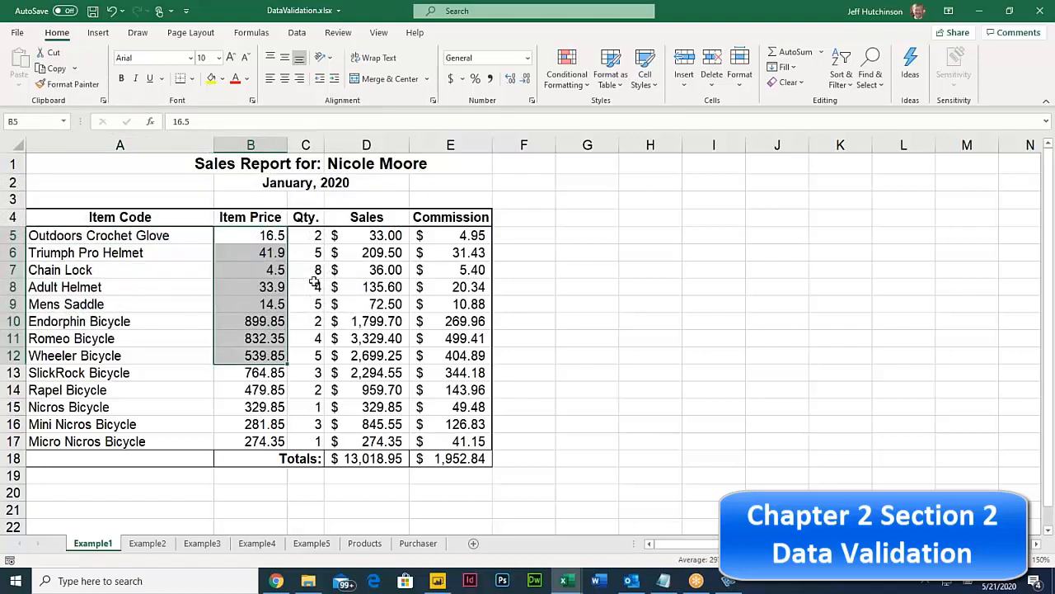
{"action": "left_click", "coordinate": [271, 236]}
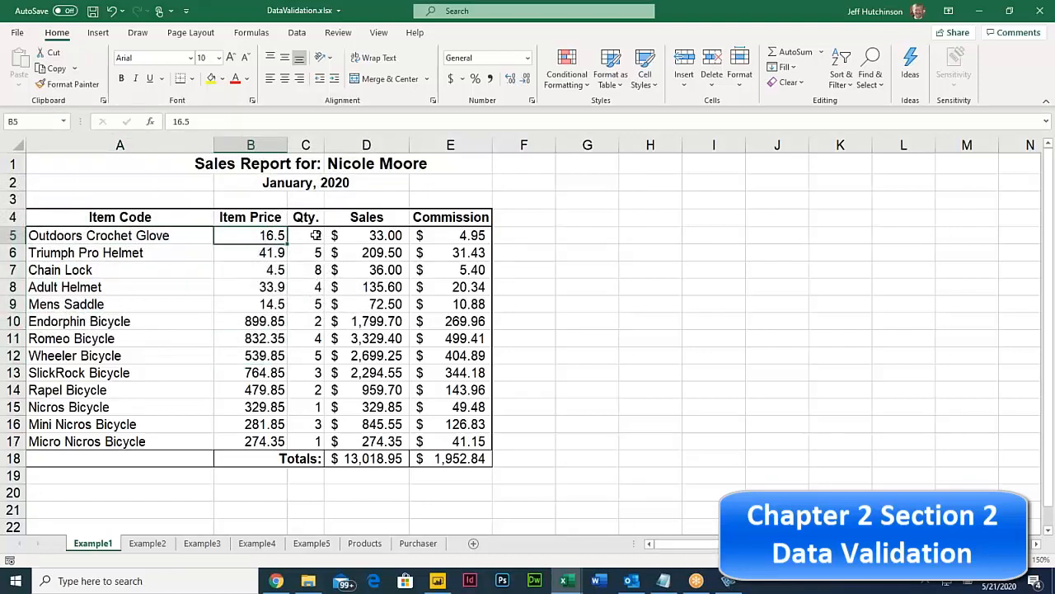
{"action": "left_click_drag", "start_coordinate": [311, 236], "coordinate": [313, 391]}
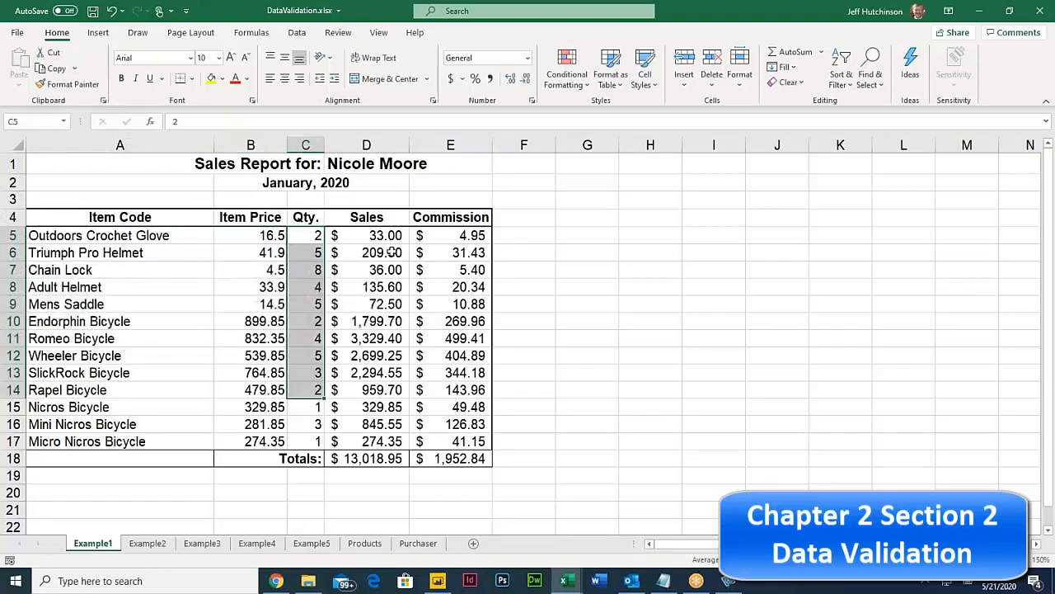
{"action": "mouse_move", "coordinate": [376, 236]}
{"action": "left_mouse_down"}
{"action": "mouse_move", "coordinate": [452, 266]}
{"action": "mouse_move", "coordinate": [455, 441]}
{"action": "left_mouse_up"}
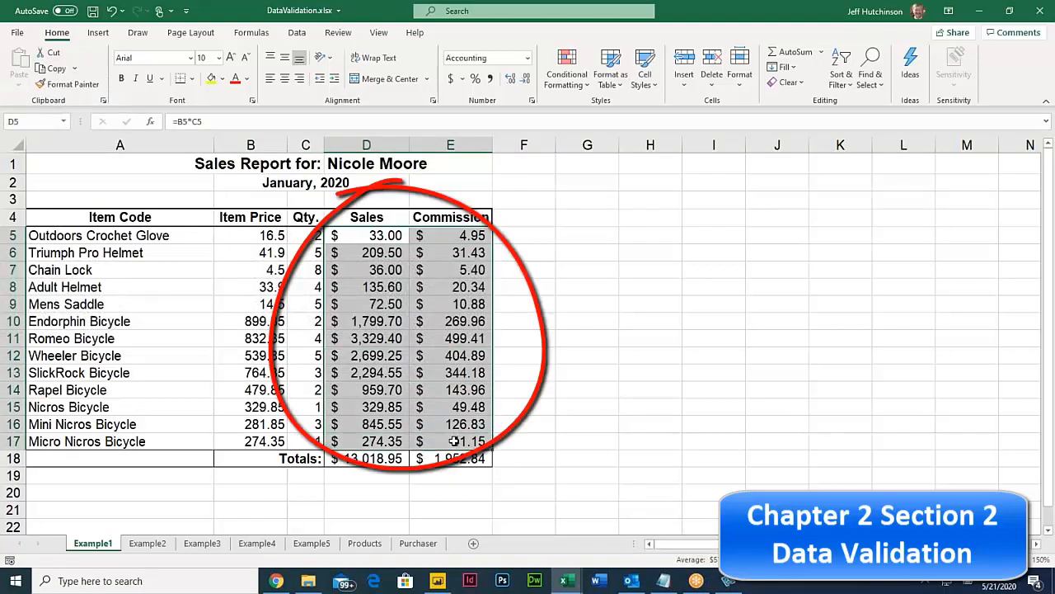
{"action": "left_click", "coordinate": [449, 253]}
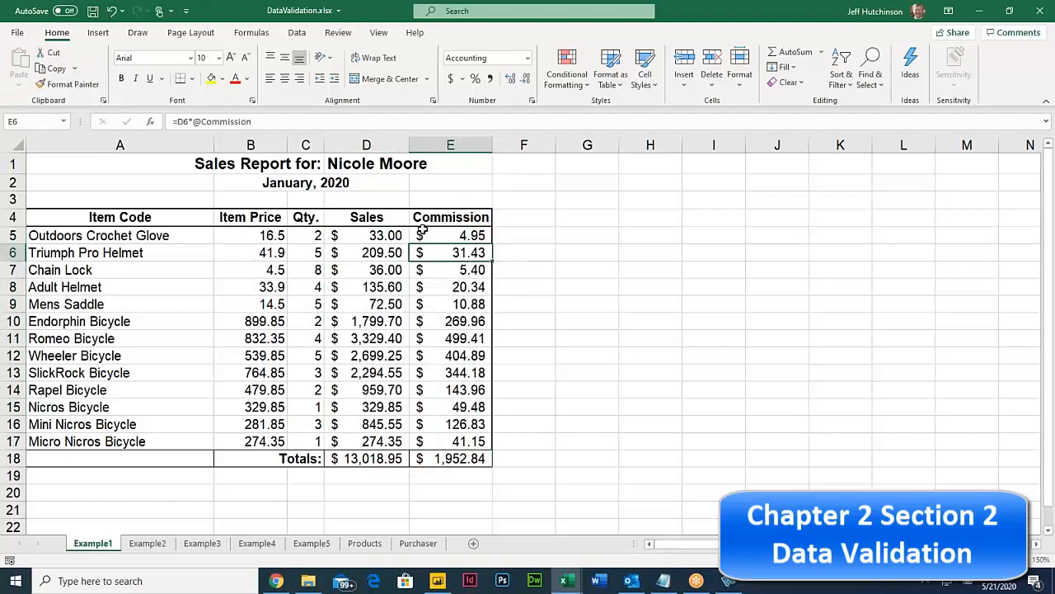
Review the Item Code and Item Price entries, along with the first row's Qty. and Commission values, in the sales report.
{"action": "left_click", "coordinate": [421, 233]}
{"action": "left_click", "coordinate": [306, 236]}
{"action": "left_click", "coordinate": [266, 236]}
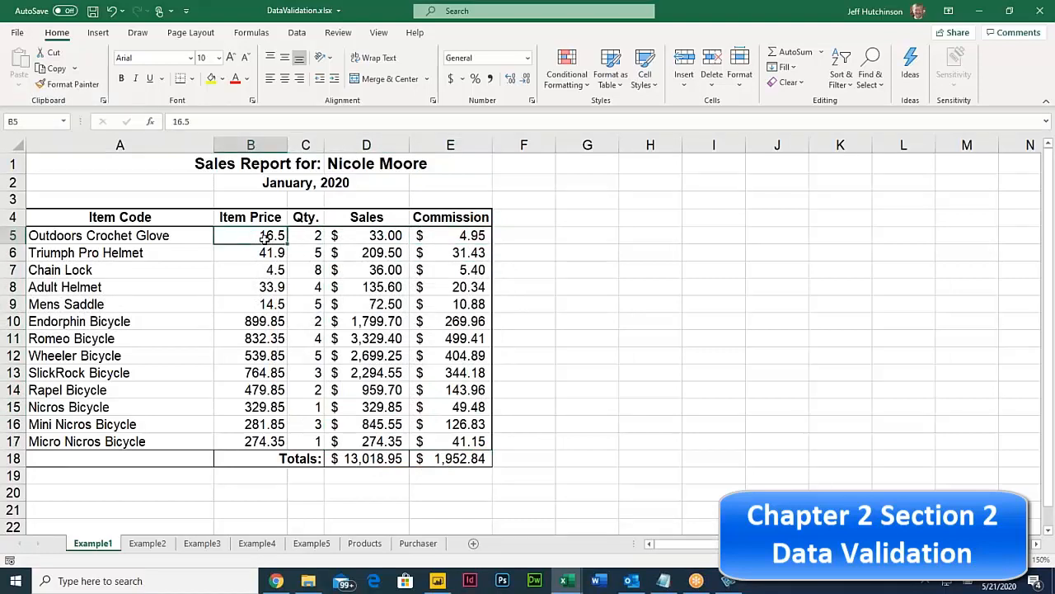
{"action": "left_click", "coordinate": [272, 270]}
{"action": "left_click", "coordinate": [270, 236]}
{"action": "left_click", "coordinate": [305, 237]}
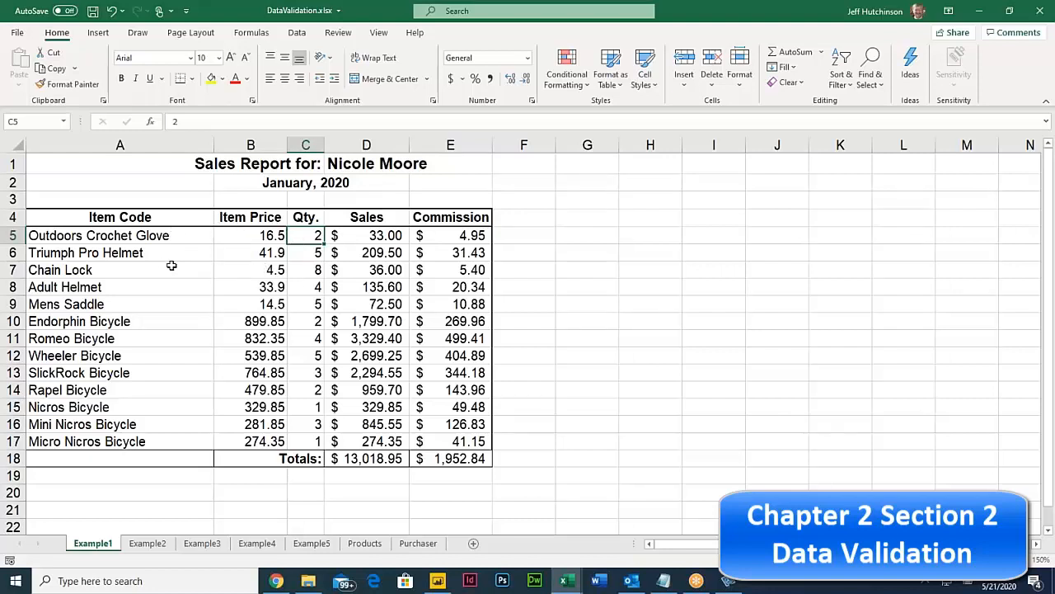
{"action": "left_click", "coordinate": [138, 234]}
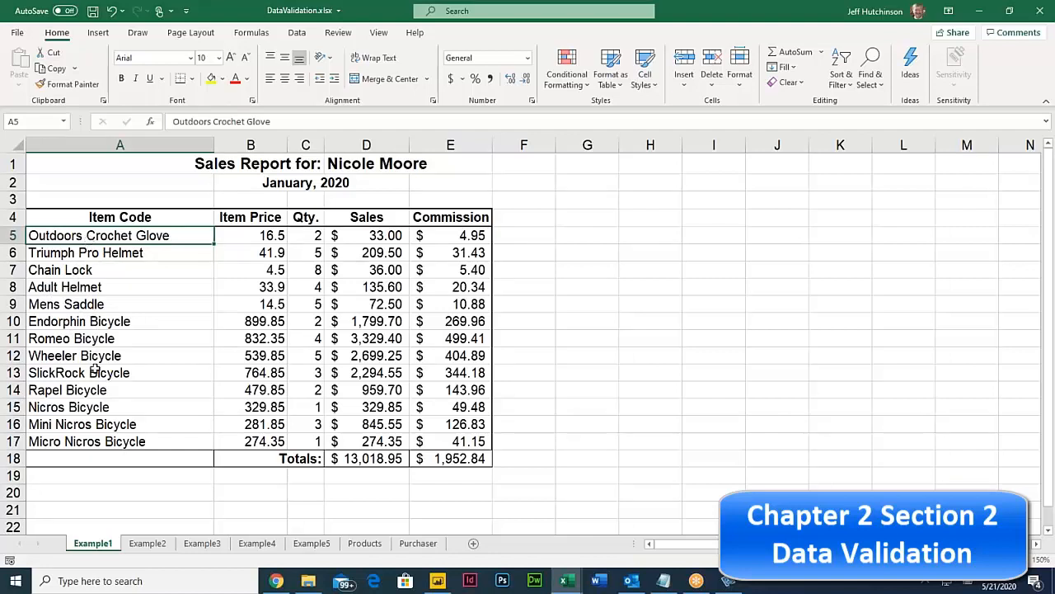
{"action": "left_click_drag", "start_coordinate": [93, 230], "coordinate": [110, 439]}
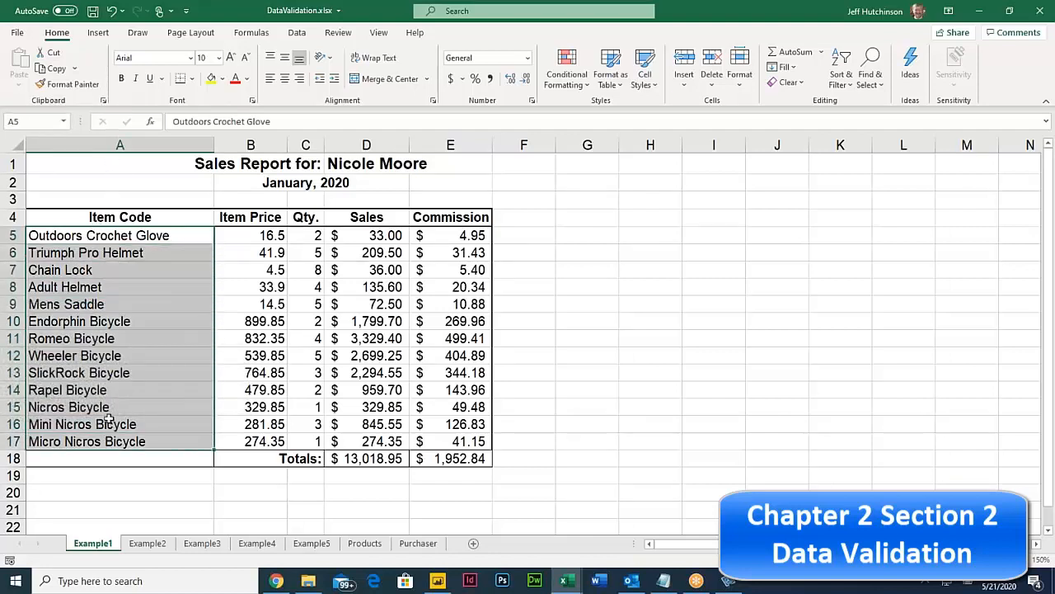
{"action": "left_click", "coordinate": [172, 235]}
{"action": "left_click_drag", "start_coordinate": [271, 235], "coordinate": [266, 356]}
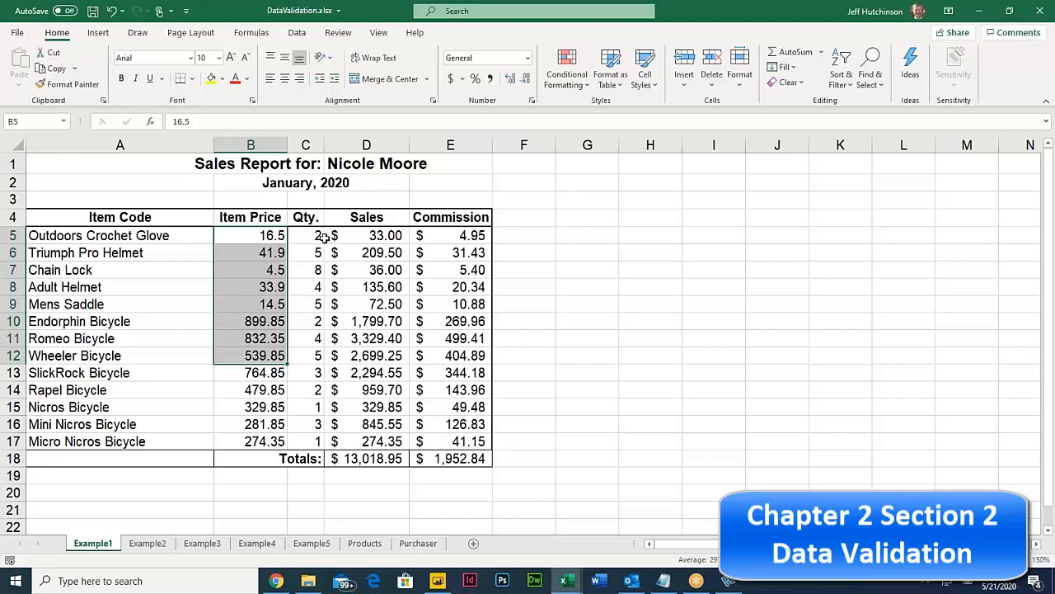
Examine the Qty. values in C5:C17 of the sales report.
{"action": "left_click_drag", "start_coordinate": [316, 232], "coordinate": [313, 433]}
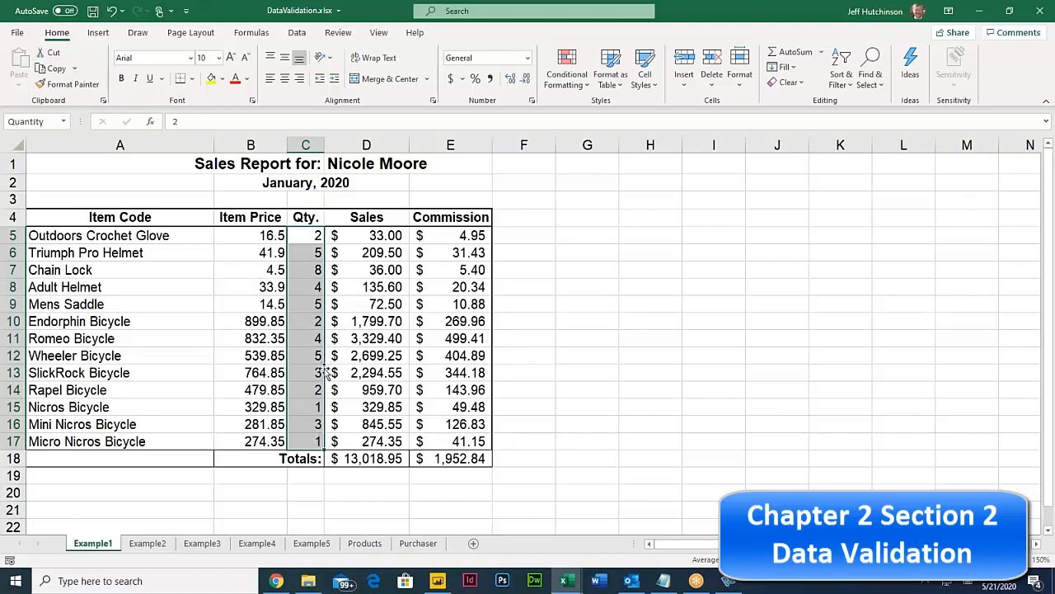
{"action": "left_click", "coordinate": [315, 270]}
{"action": "left_click", "coordinate": [315, 338]}
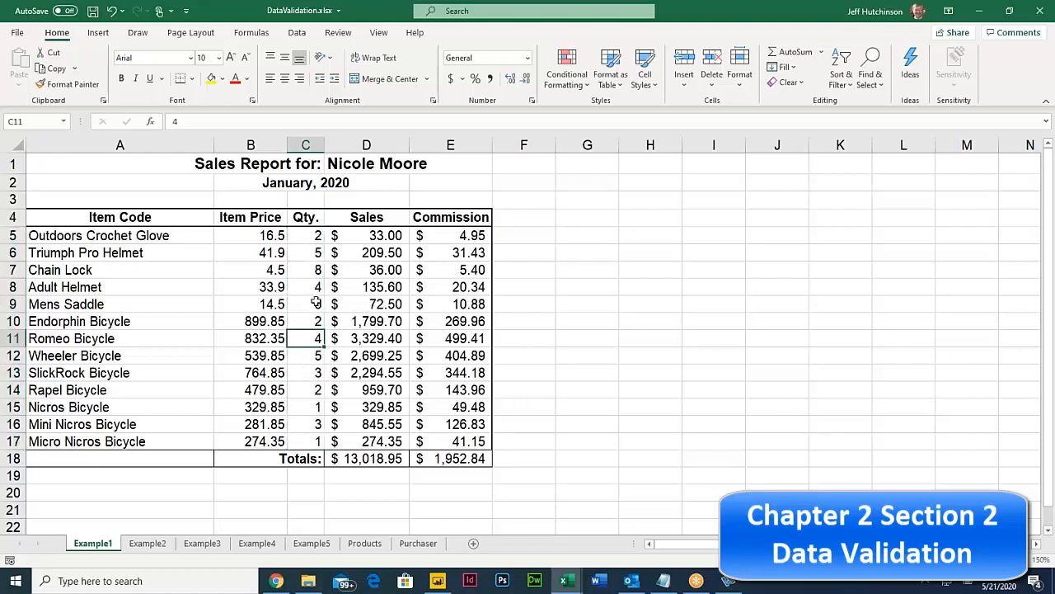
{"action": "left_click", "coordinate": [316, 302]}
{"action": "left_click", "coordinate": [320, 266]}
{"action": "left_click", "coordinate": [316, 301]}
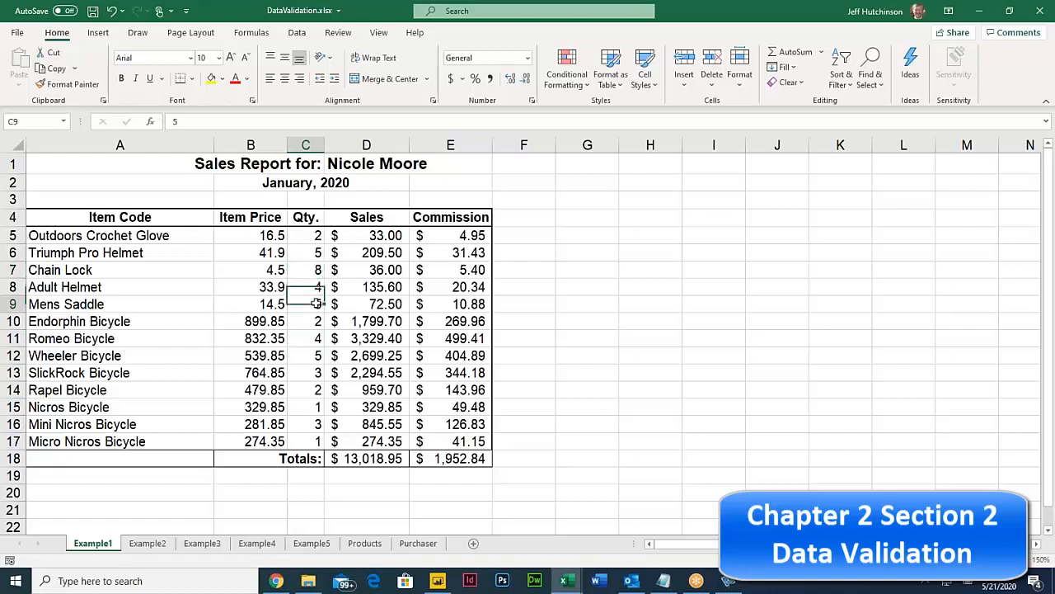
{"action": "left_click", "coordinate": [311, 326]}
{"action": "left_click", "coordinate": [315, 354]}
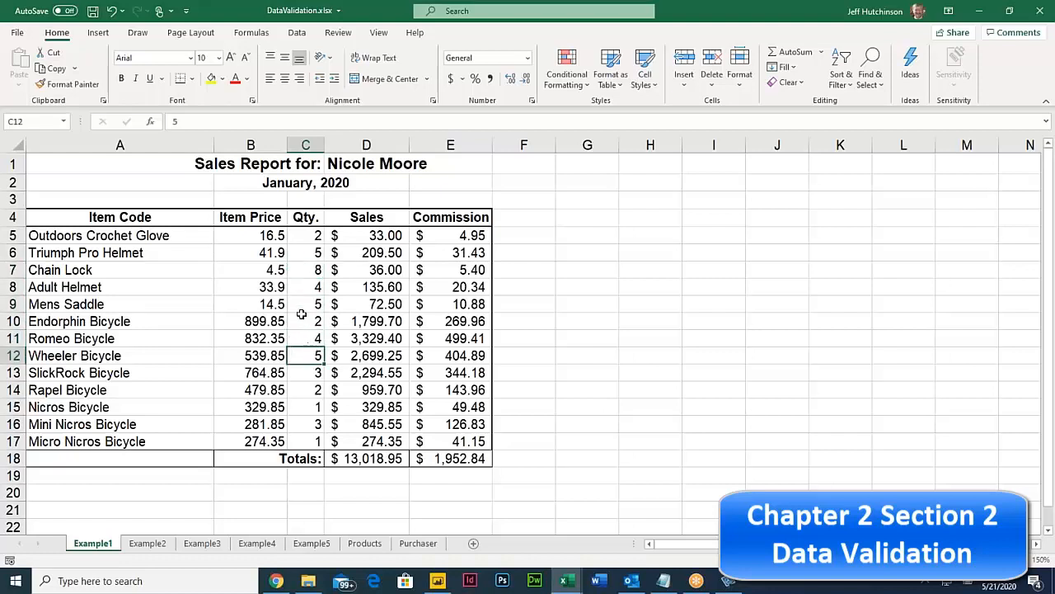
{"action": "left_click_drag", "start_coordinate": [305, 234], "coordinate": [313, 442]}
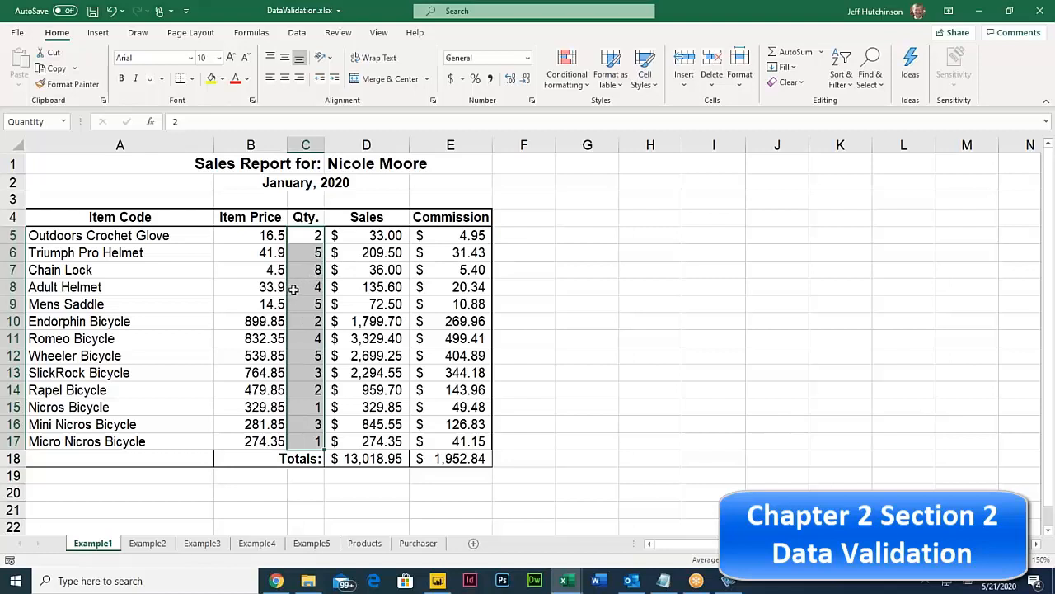
Examine the Item Price values in B5:B17 and the first Item Code entry in A5.
{"action": "left_click", "coordinate": [265, 235]}
{"action": "left_click", "coordinate": [274, 265]}
{"action": "left_click_drag", "start_coordinate": [266, 233], "coordinate": [264, 439]}
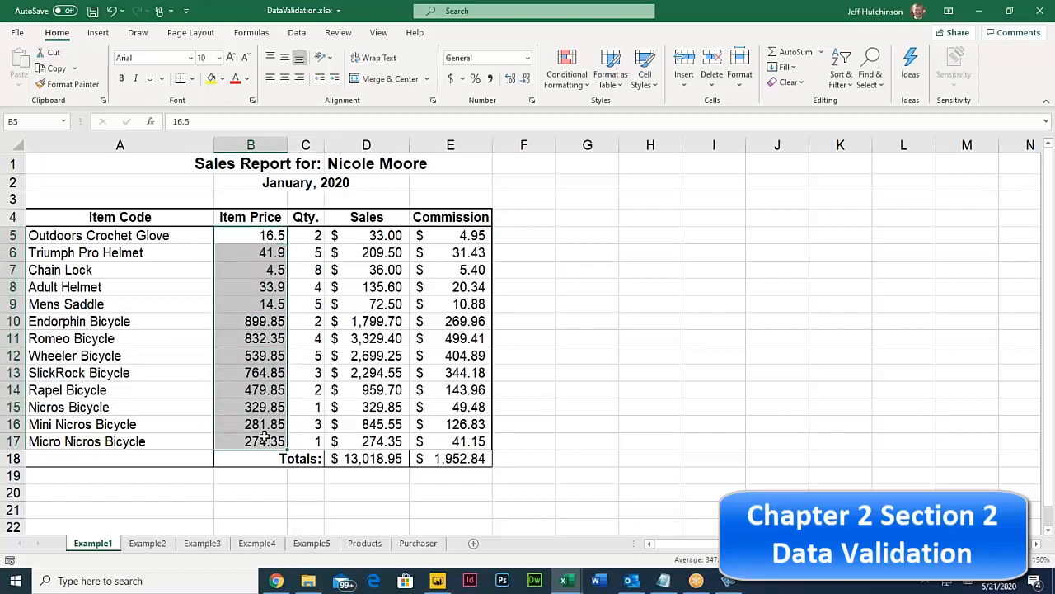
{"action": "left_click", "coordinate": [99, 236]}
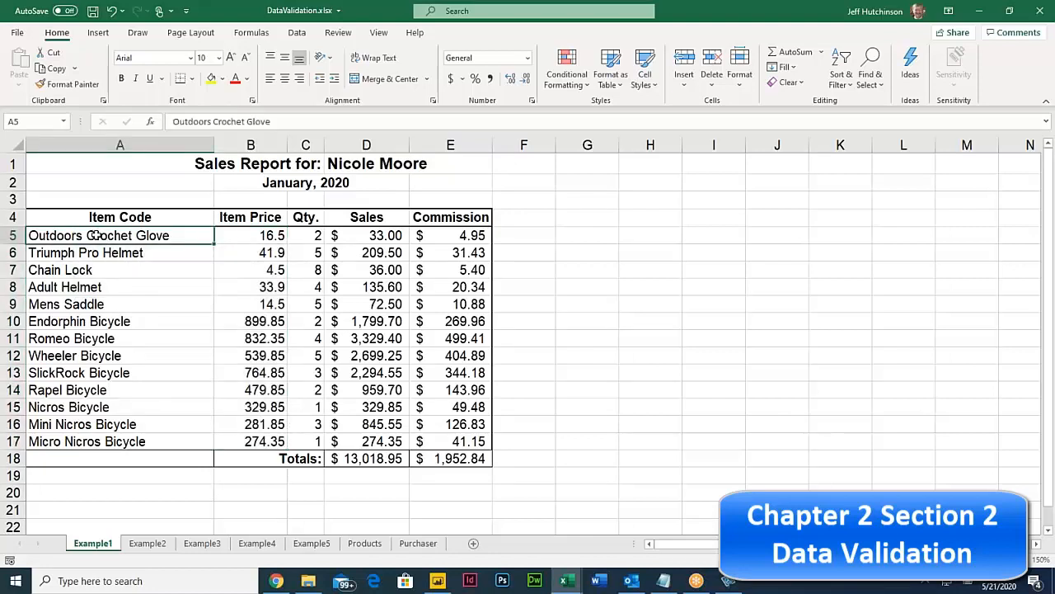
Insert a new blank worksheet before the Example1 sheet.
{"action": "right_click", "coordinate": [95, 546]}
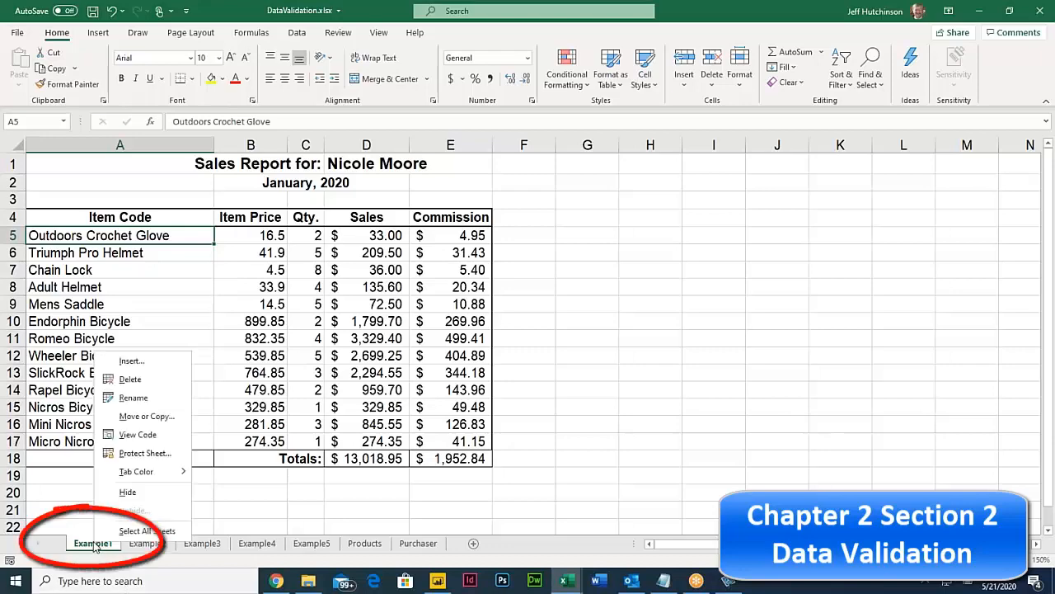
{"action": "left_click", "coordinate": [161, 363]}
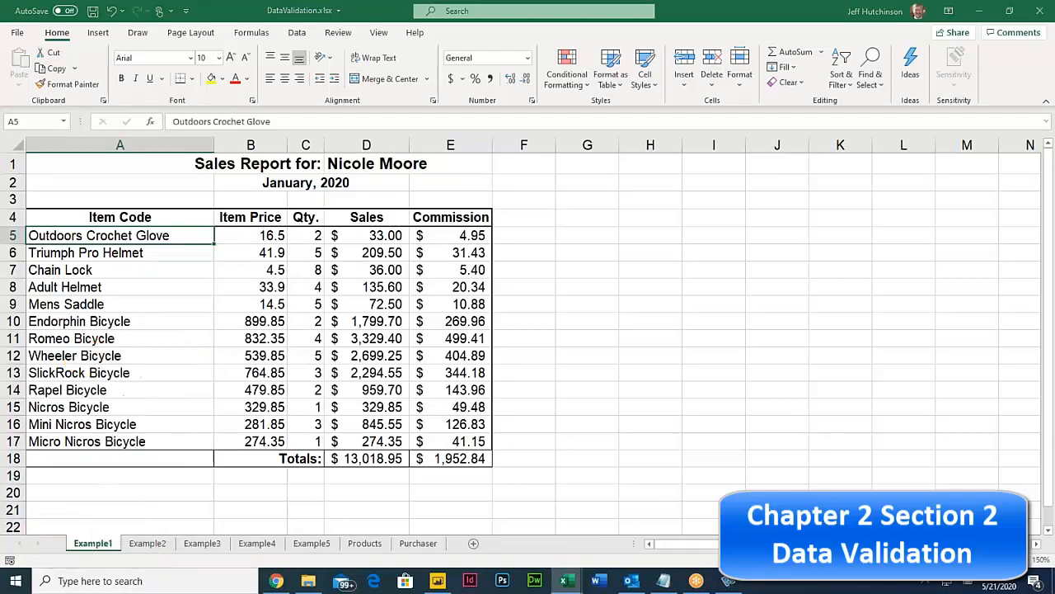
{"action": "left_click", "coordinate": [294, 462]}
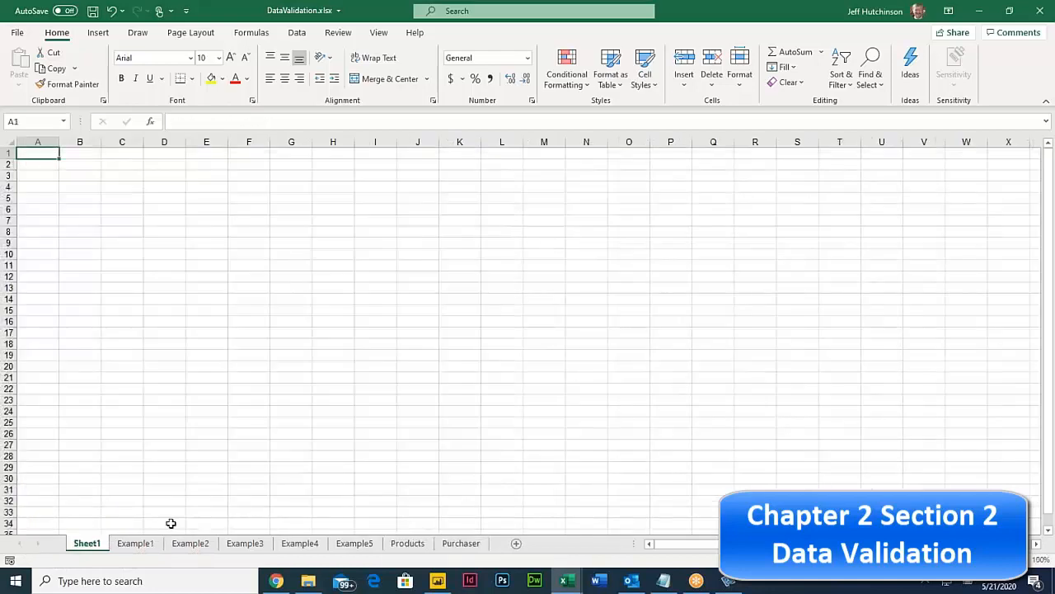
Copy the Item Code entries A5:A17 from Example1 into Sheet1 starting at A1, and widen column A to fit them.
{"action": "left_click", "coordinate": [136, 544]}
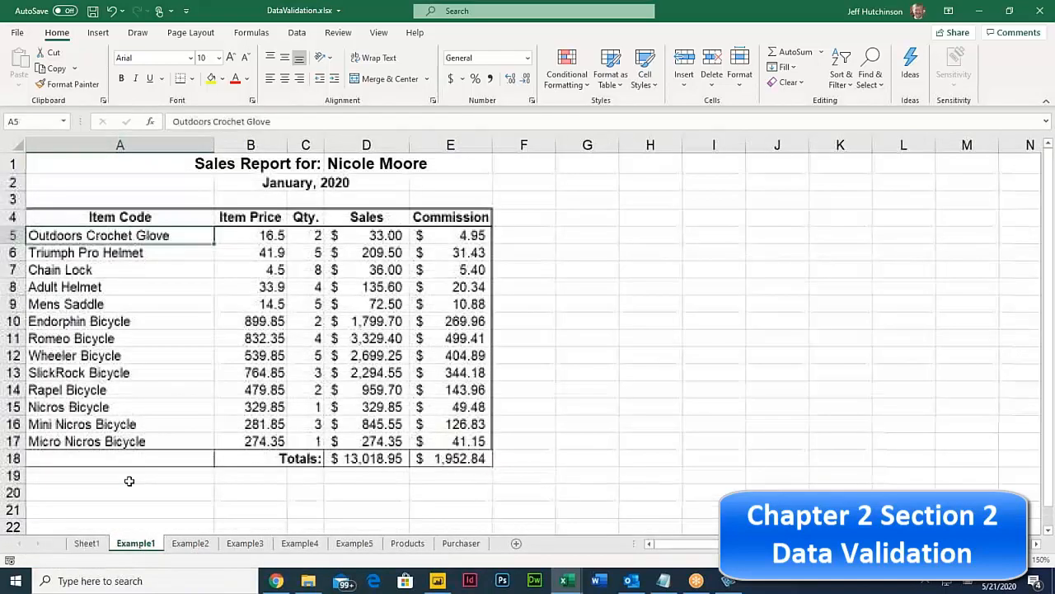
{"action": "left_click_drag", "start_coordinate": [107, 237], "coordinate": [120, 441]}
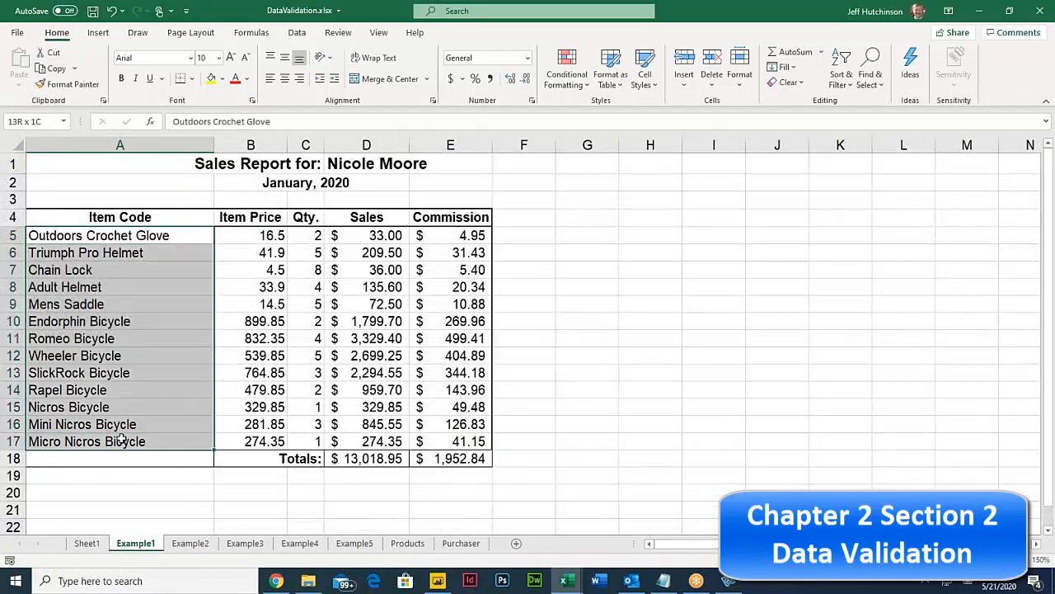
{"action": "key", "text": "ctrl+c"}
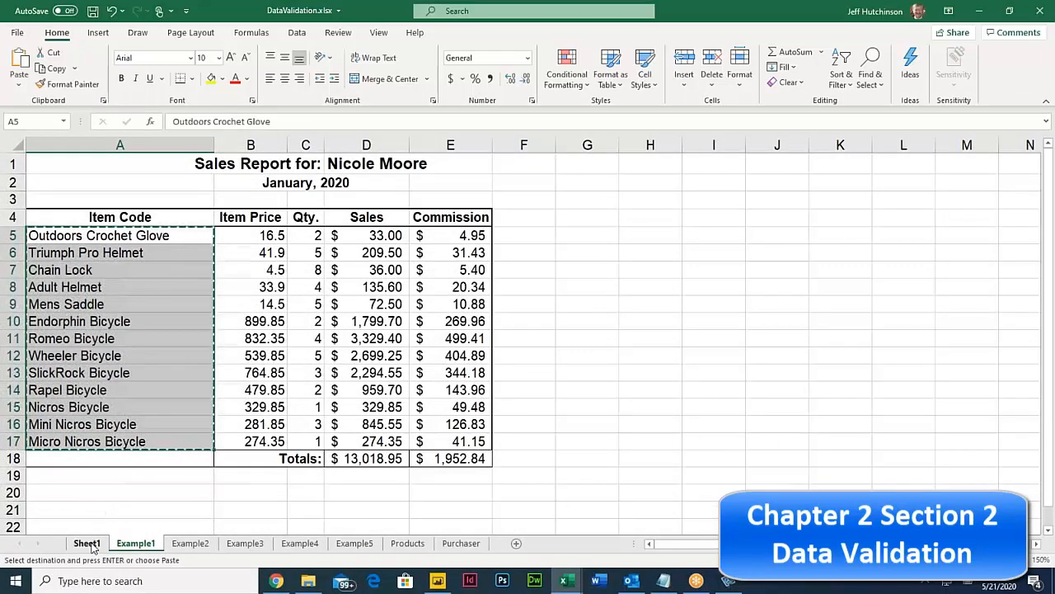
{"action": "left_click", "coordinate": [87, 543]}
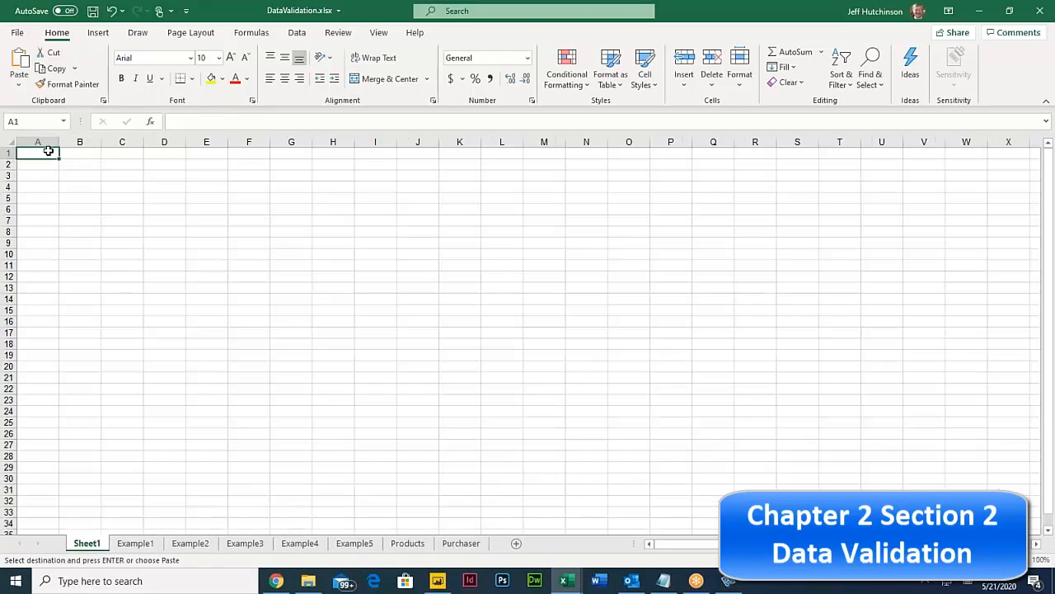
{"action": "key", "text": "ctrl+v"}
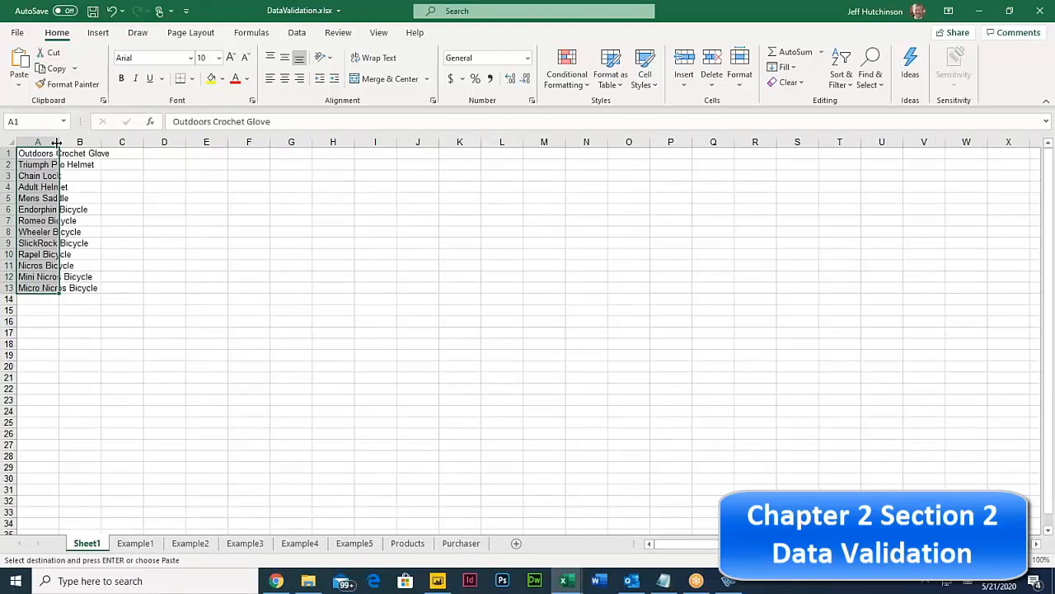
{"action": "left_click_drag", "start_coordinate": [59, 142], "coordinate": [154, 160]}
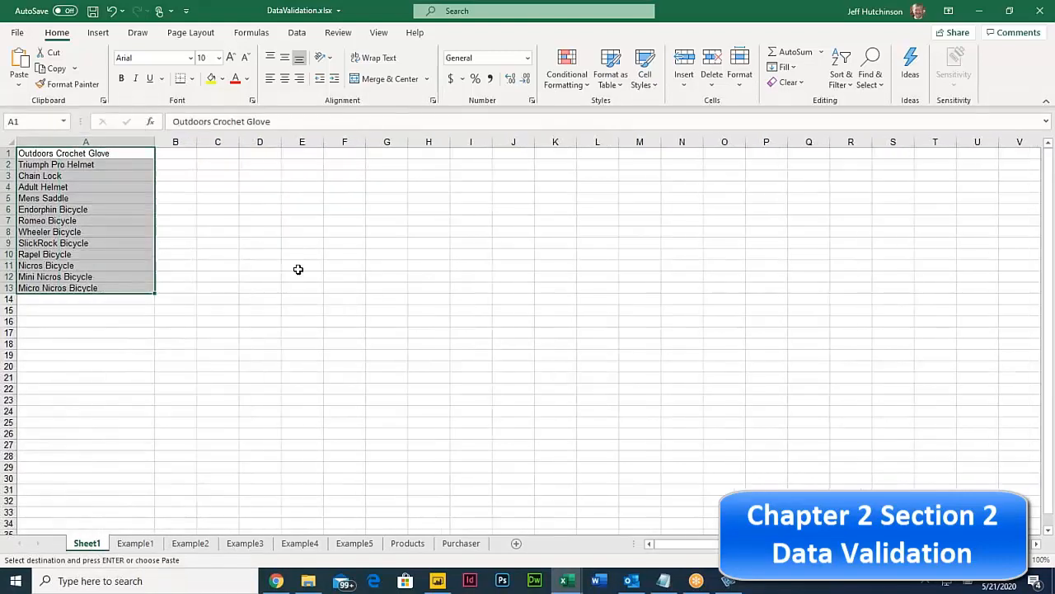
{"action": "scroll", "coordinate": [168, 305], "scroll_direction": "up", "scroll_amount": 5}
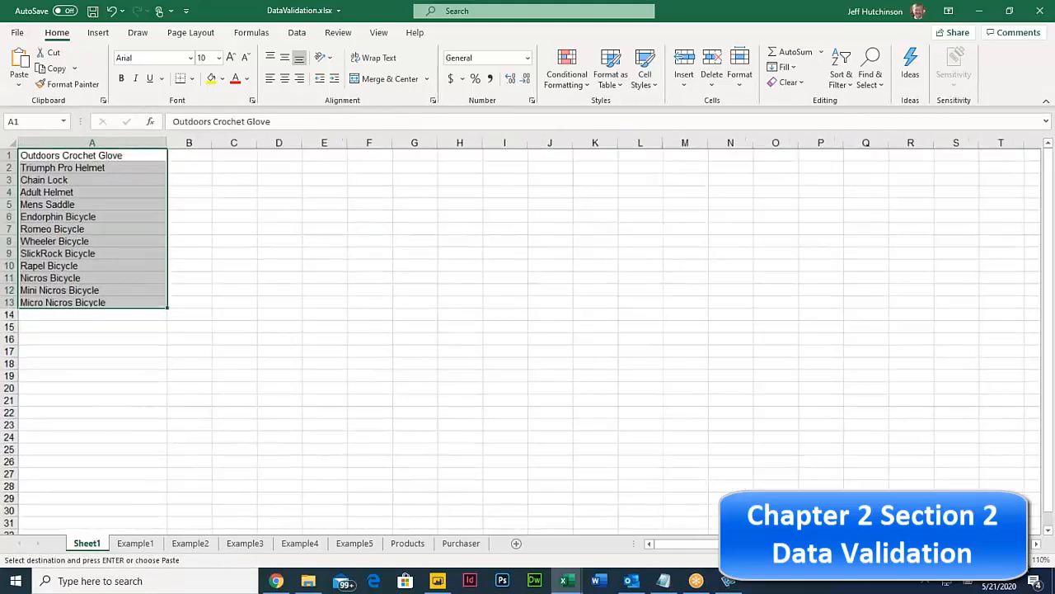
Rename the Sheet1 worksheet as ItemLookup.
{"action": "double_click", "coordinate": [88, 543]}
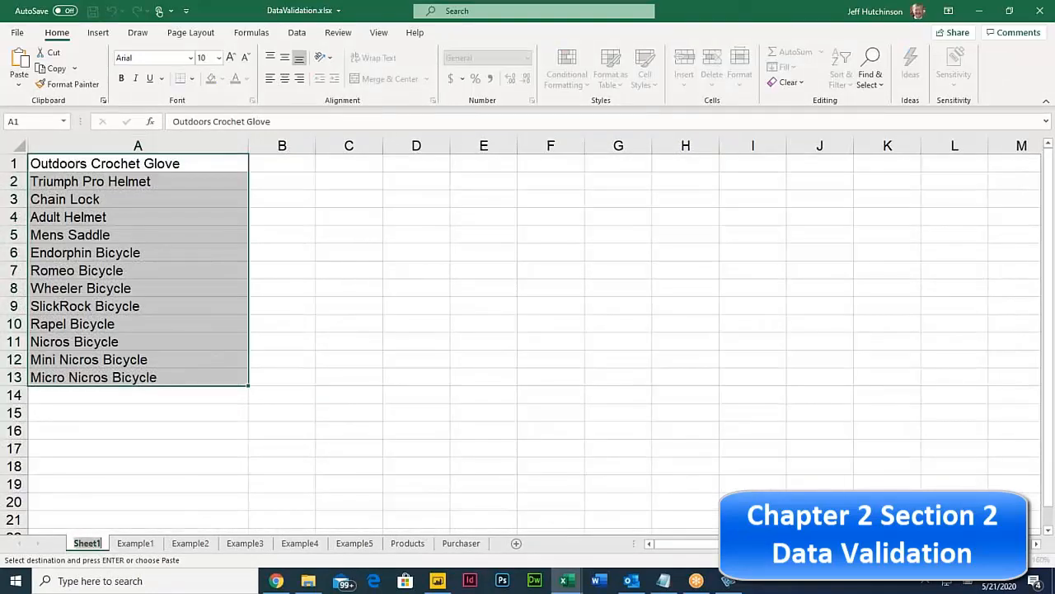
{"action": "type", "text": "Ite"}
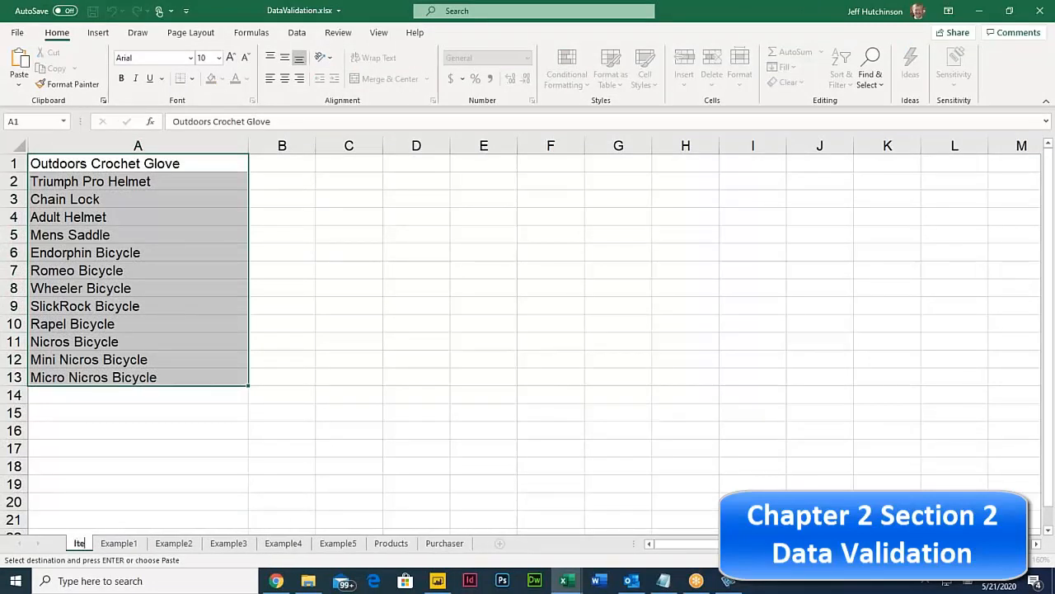
{"action": "type", "text": "mLookup"}
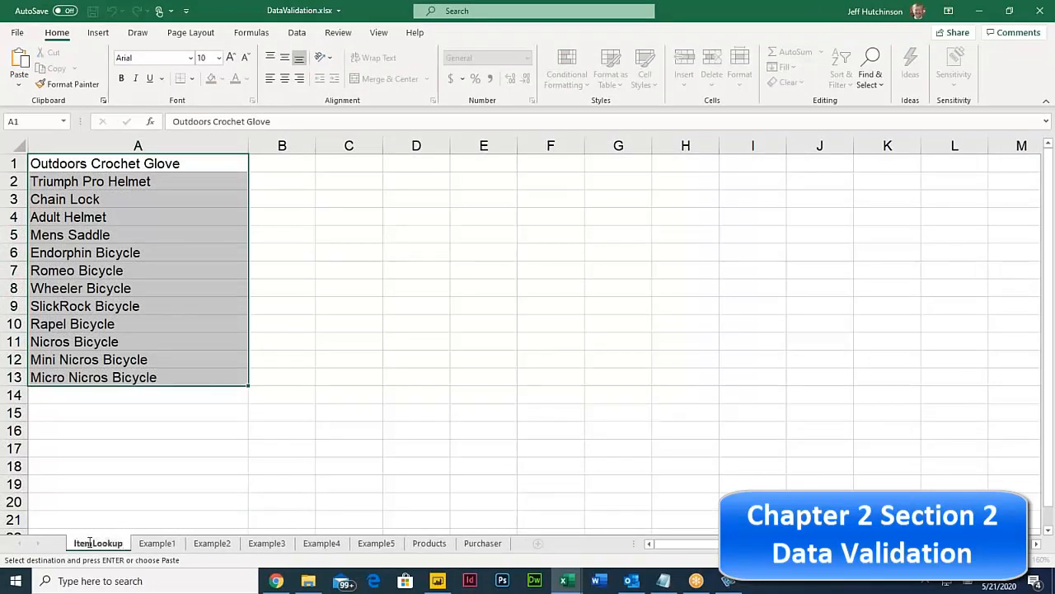
{"action": "left_click", "coordinate": [148, 505]}
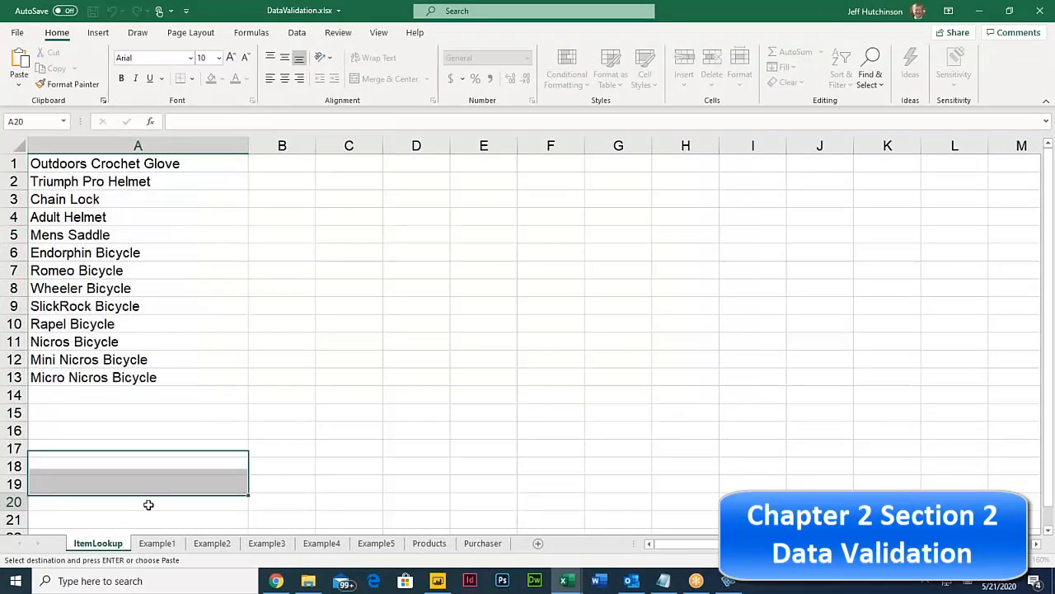
{"action": "left_click", "coordinate": [72, 312]}
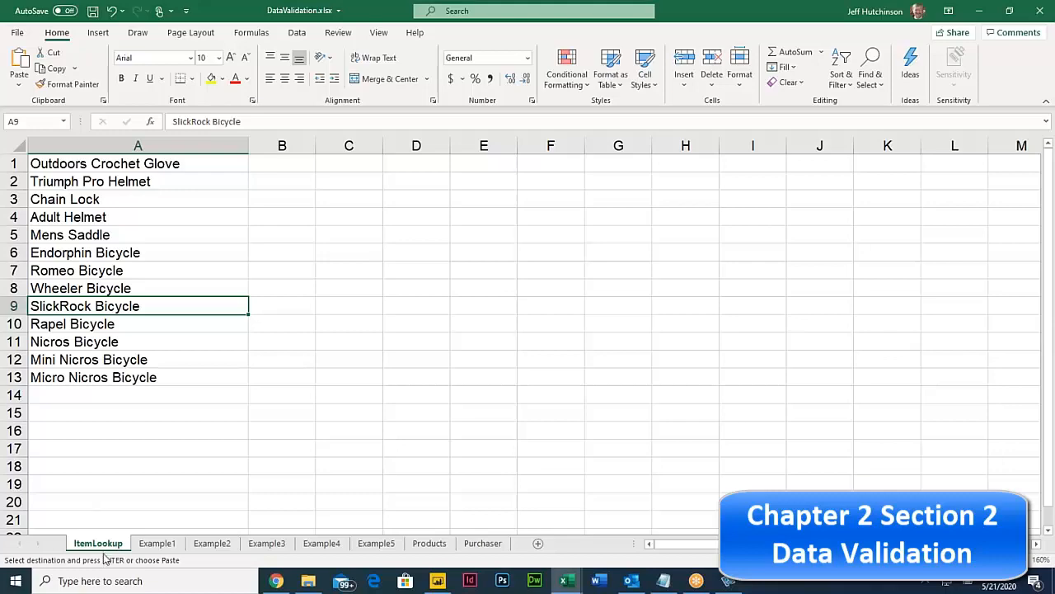
Start a data validation rule on Item Code cells A5:A17 of the Example1 sheet, allowing only List values.
{"action": "left_click", "coordinate": [159, 544]}
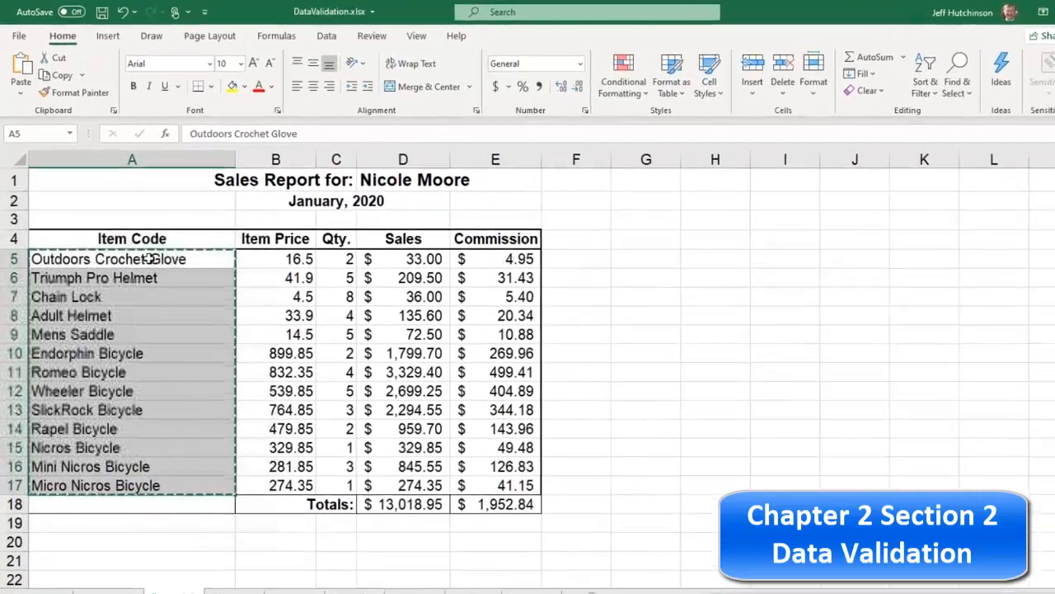
{"action": "key", "text": "Escape"}
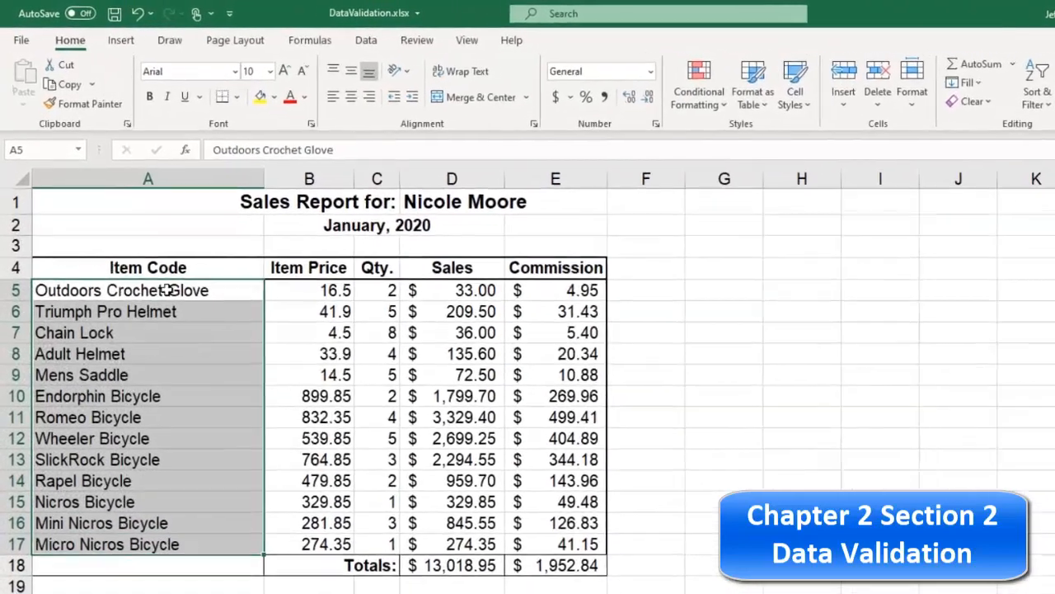
{"action": "left_click_drag", "start_coordinate": [156, 367], "coordinate": [151, 548]}
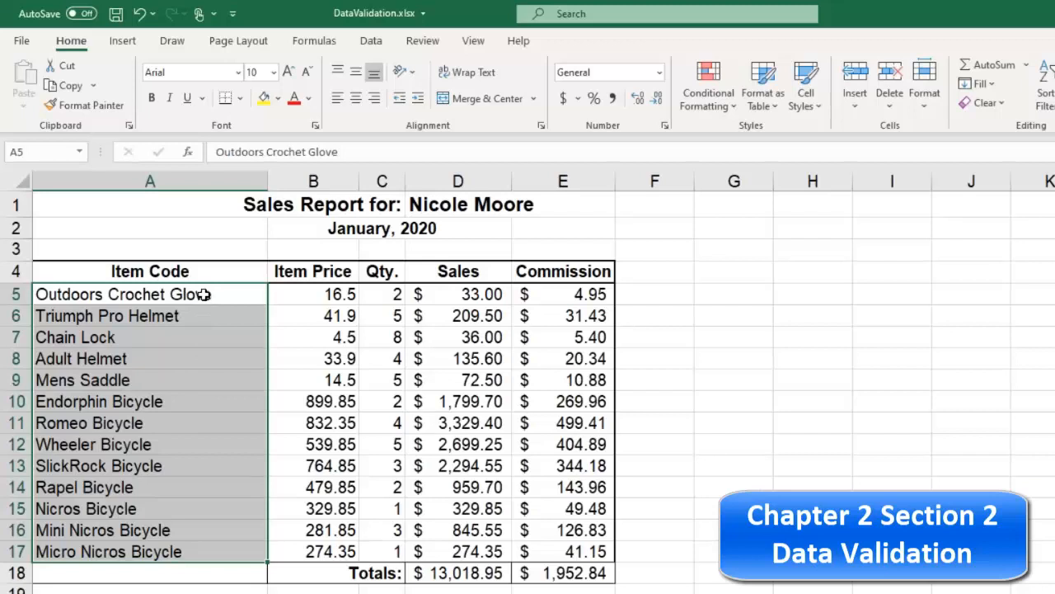
{"action": "left_click", "coordinate": [165, 46]}
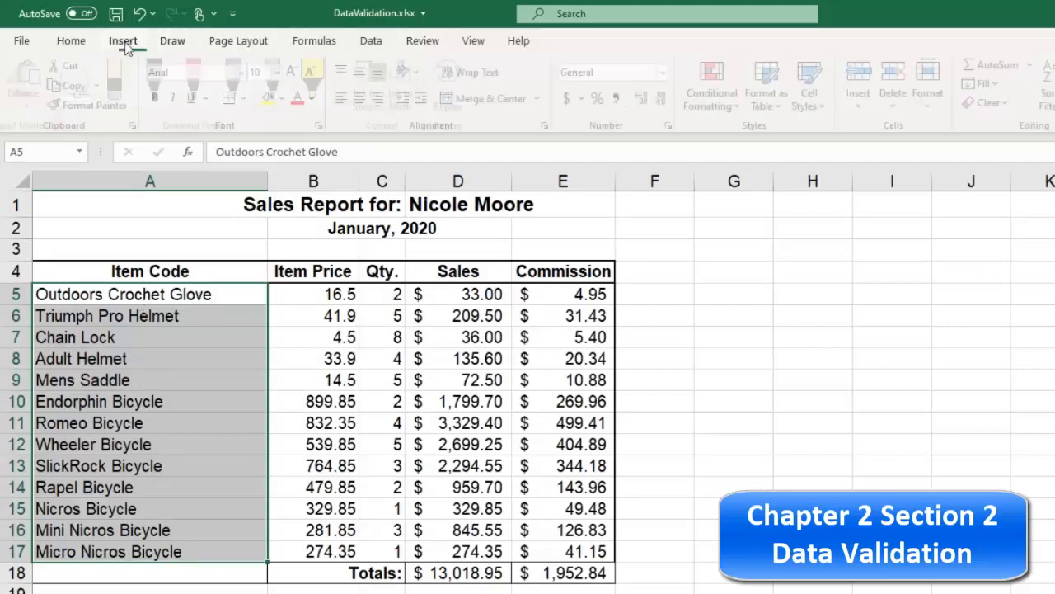
{"action": "left_click", "coordinate": [372, 45]}
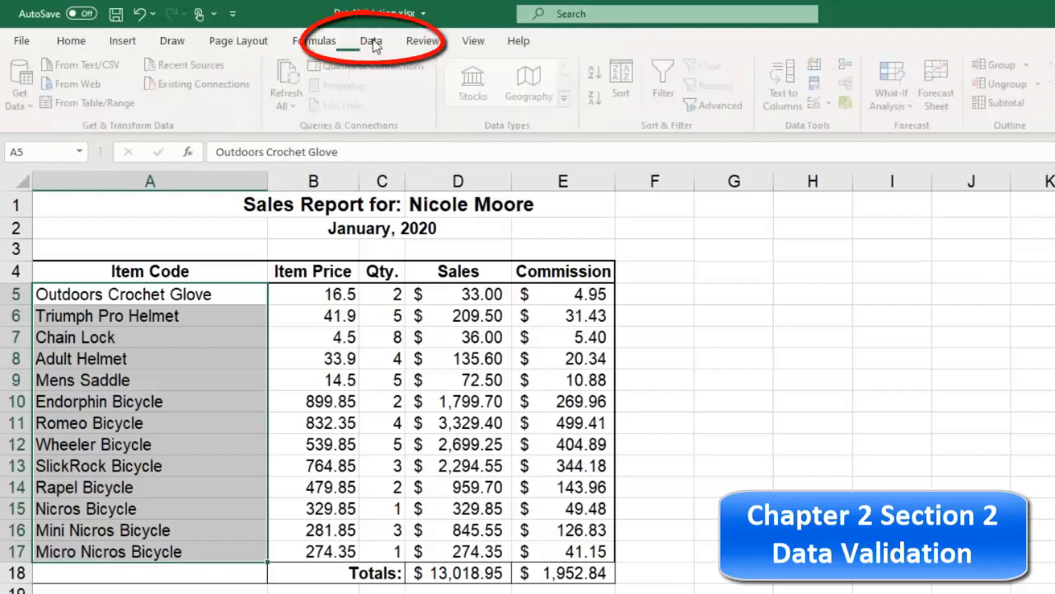
{"action": "left_click", "coordinate": [834, 105]}
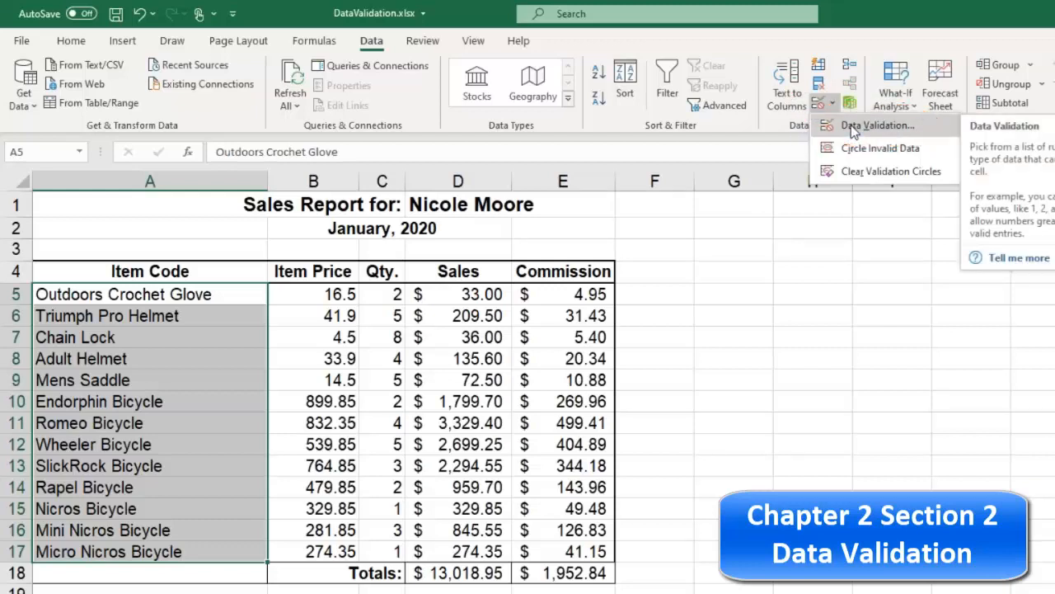
{"action": "left_click", "coordinate": [852, 129]}
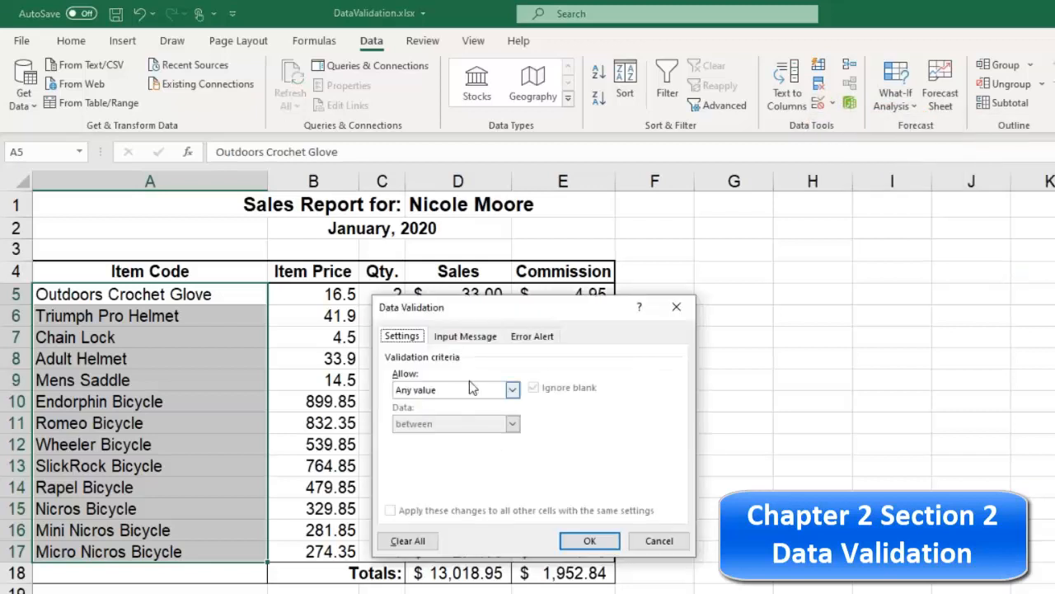
{"action": "left_click", "coordinate": [513, 394]}
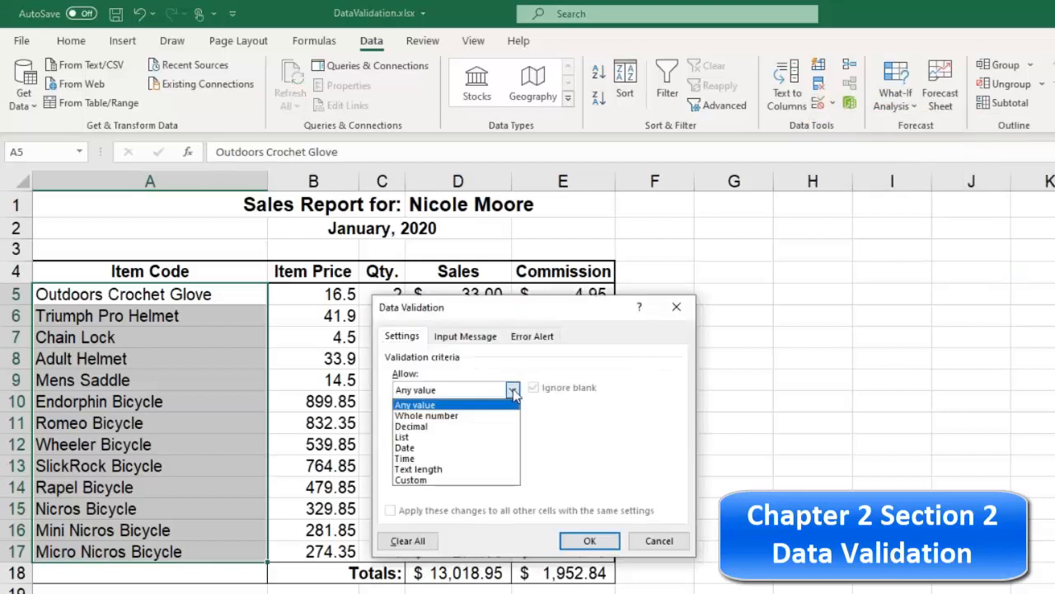
{"action": "left_click", "coordinate": [428, 441]}
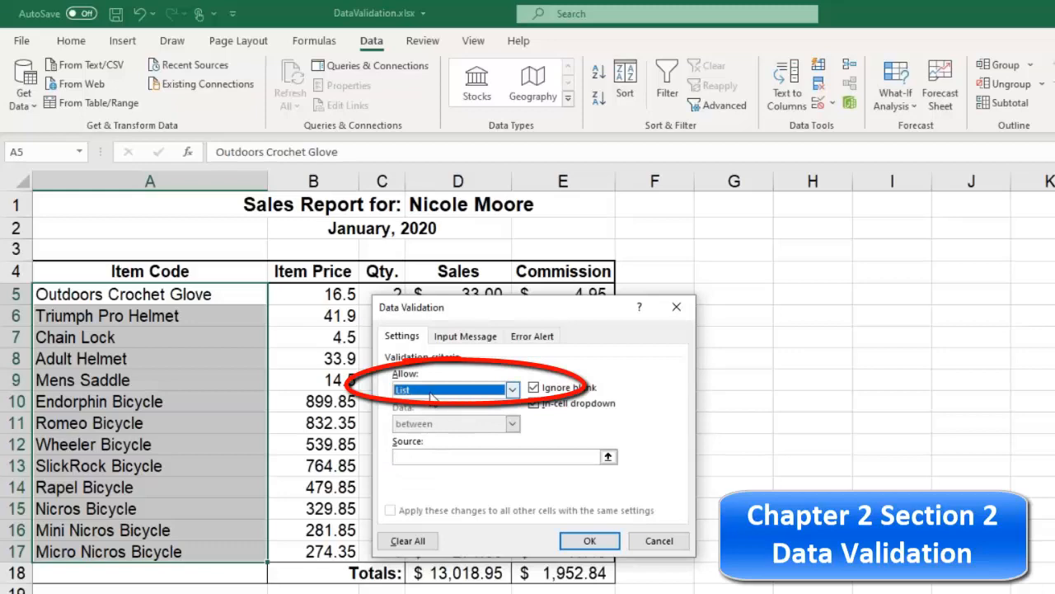
Set the validation list's source to =ItemLookup!$A$1:$A$13 and apply the rule.
{"action": "left_click", "coordinate": [438, 458]}
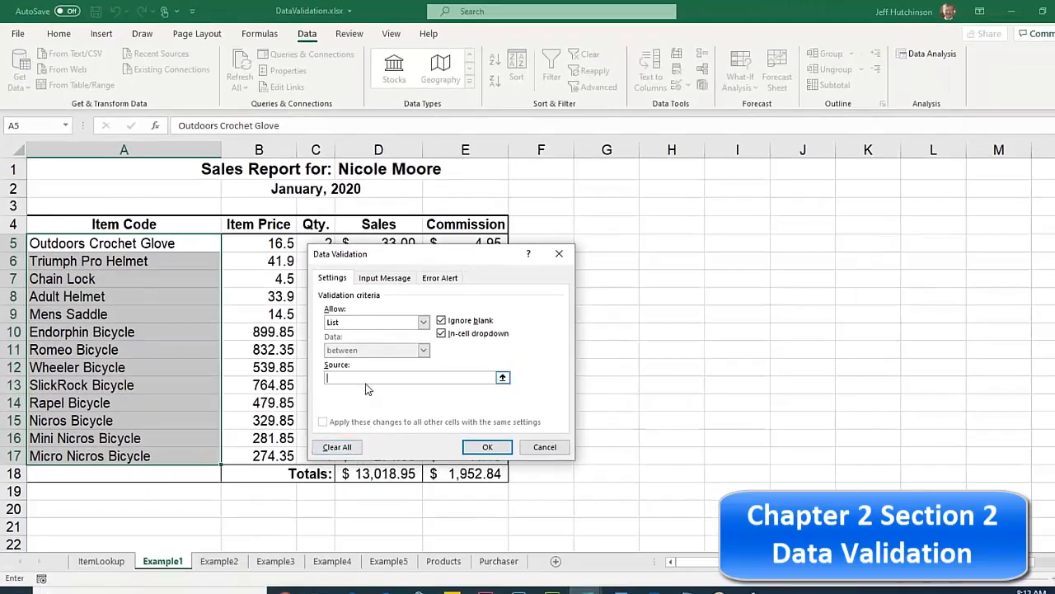
{"action": "left_click", "coordinate": [102, 561]}
{"action": "left_click_drag", "start_coordinate": [65, 169], "coordinate": [67, 390]}
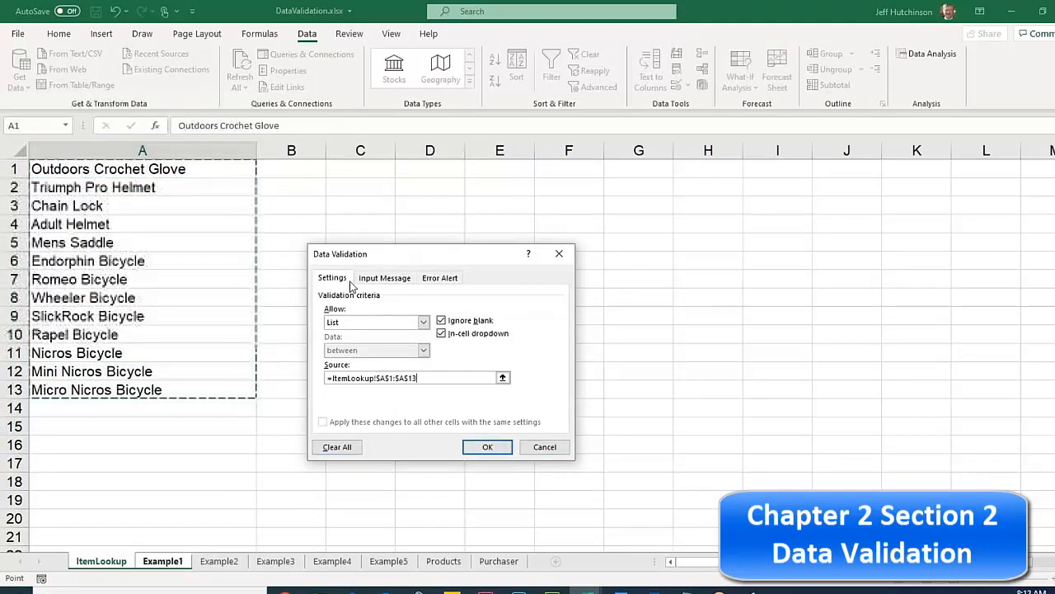
{"action": "left_click", "coordinate": [488, 448]}
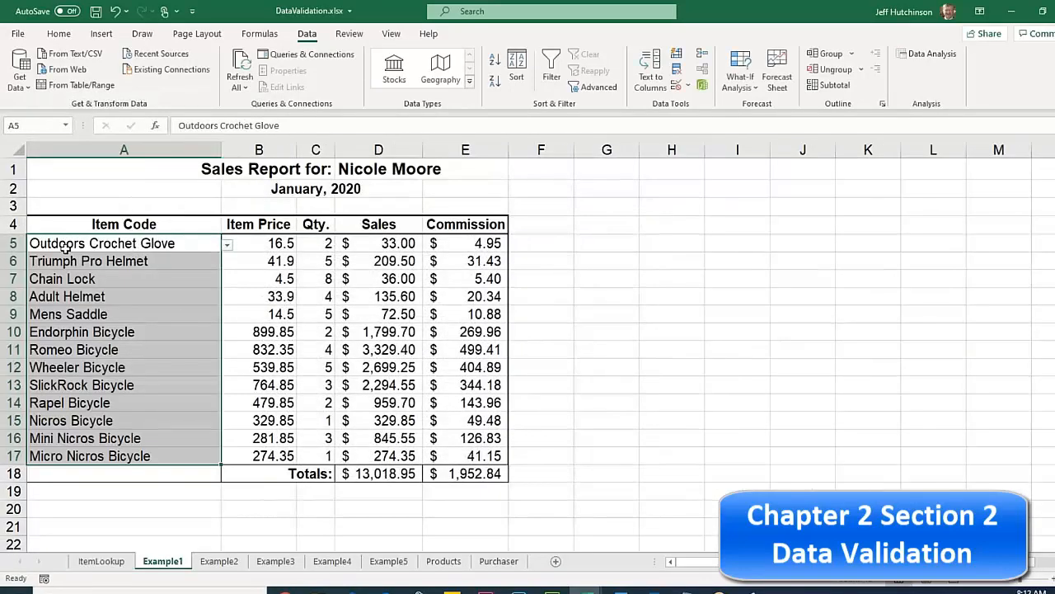
Choose Triumph Pro Helmet for A5, Adult Helmet for A6 and Endorphin Bicycle for A7 from the validation lists.
{"action": "left_click", "coordinate": [227, 245]}
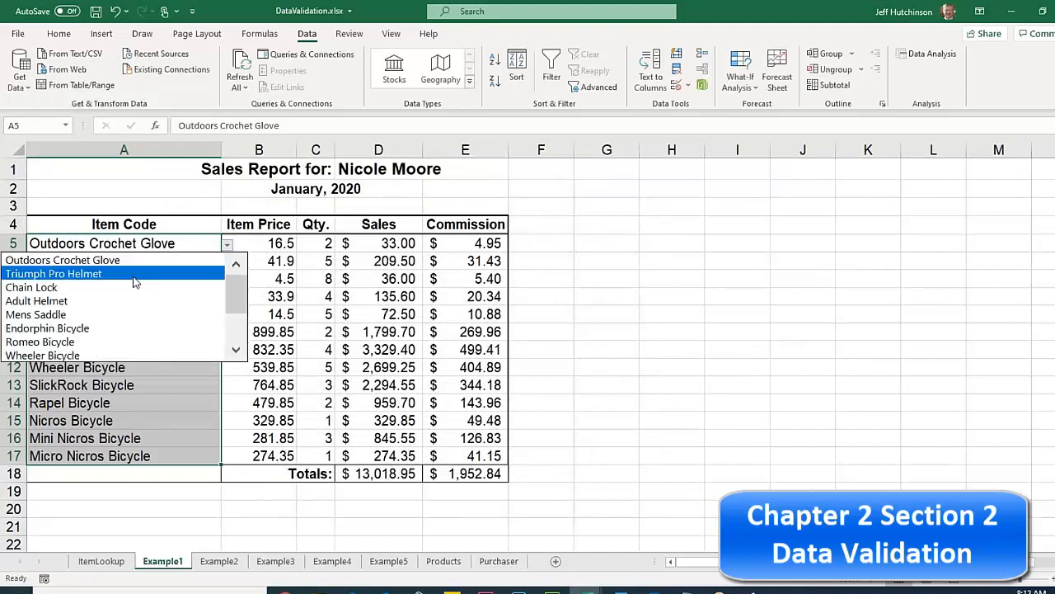
{"action": "left_click", "coordinate": [136, 279]}
{"action": "left_click", "coordinate": [178, 259]}
{"action": "left_click", "coordinate": [227, 262]}
{"action": "left_click", "coordinate": [188, 305]}
{"action": "left_click", "coordinate": [201, 278]}
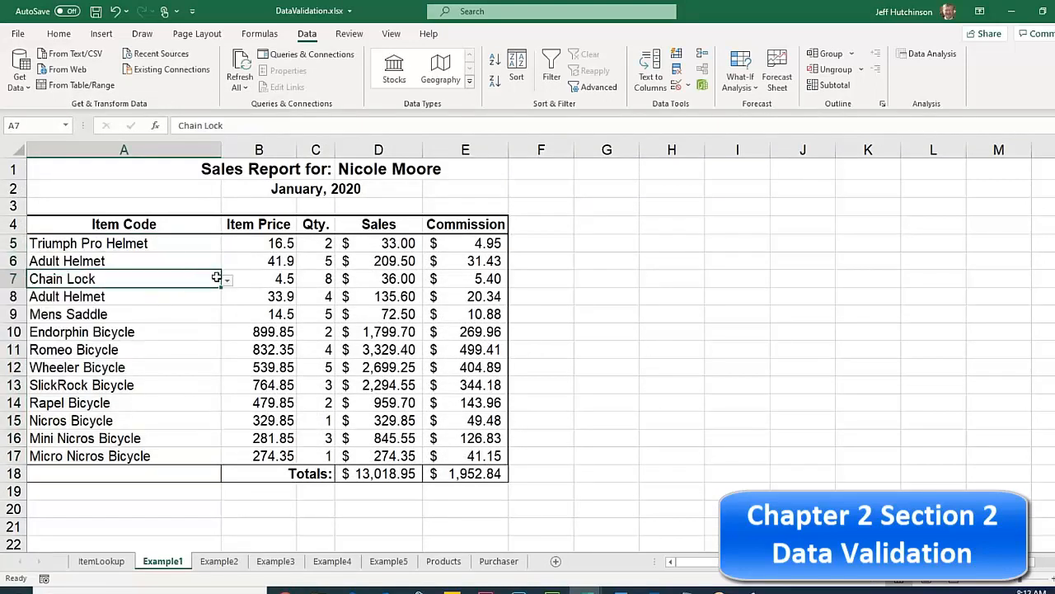
{"action": "left_click", "coordinate": [227, 280]}
{"action": "left_click", "coordinate": [153, 334]}
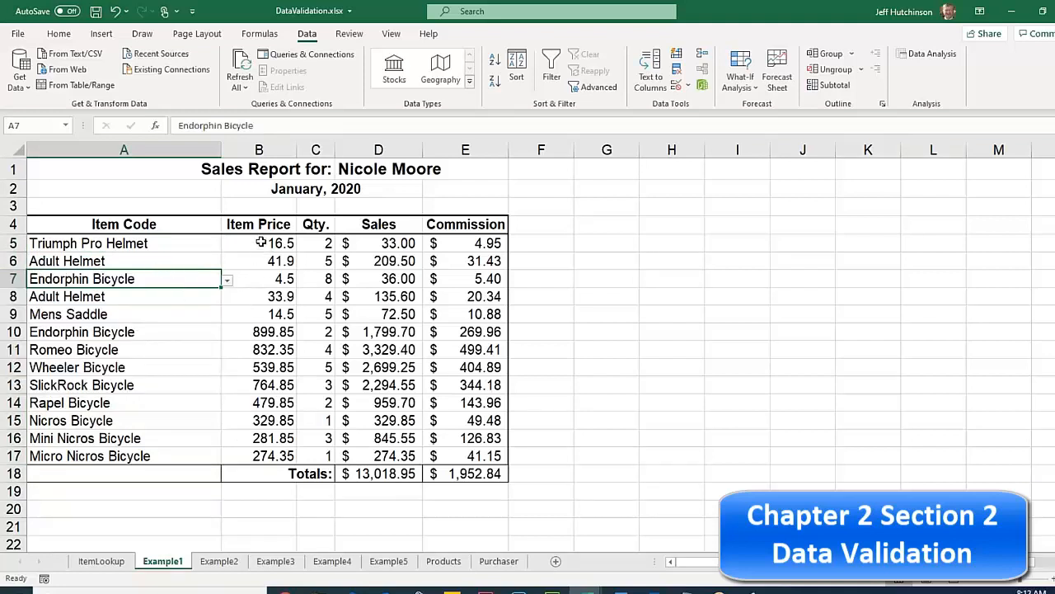
Compare the first Item Price value in B5 with the Item Code entries in A5:A17.
{"action": "left_click", "coordinate": [265, 245]}
{"action": "key", "text": "Down"}
{"action": "key", "text": "Up"}
{"action": "key", "text": "Up"}
{"action": "key", "text": "Down"}
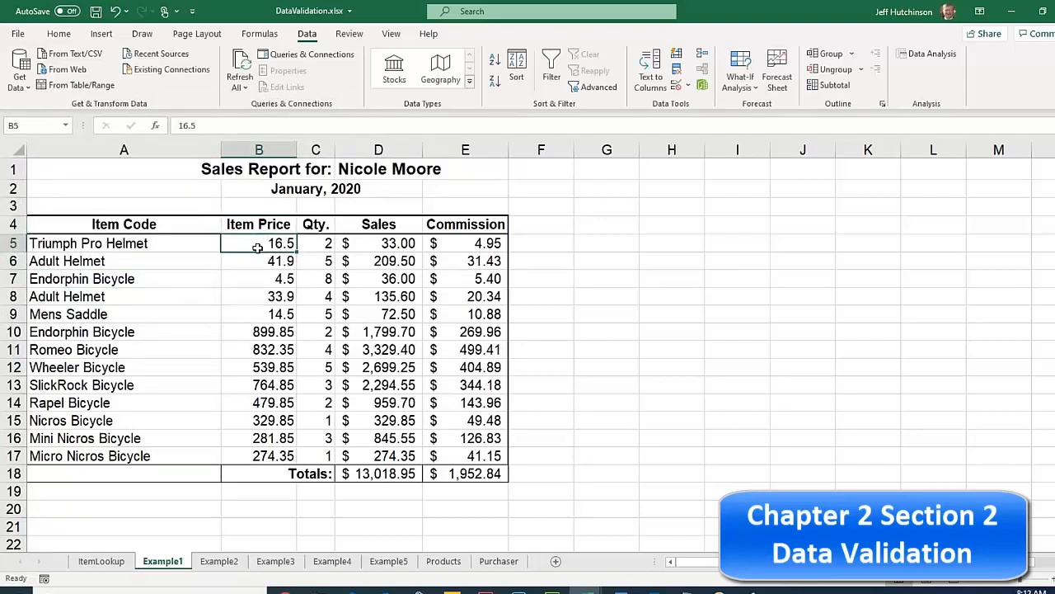
{"action": "left_click", "coordinate": [117, 243]}
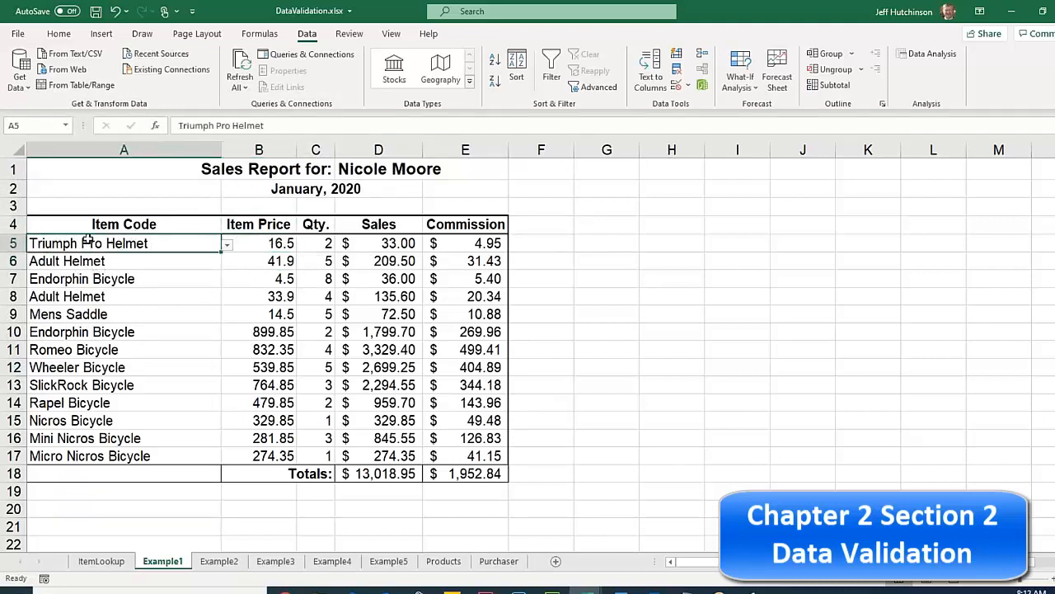
{"action": "left_click_drag", "start_coordinate": [88, 241], "coordinate": [106, 450]}
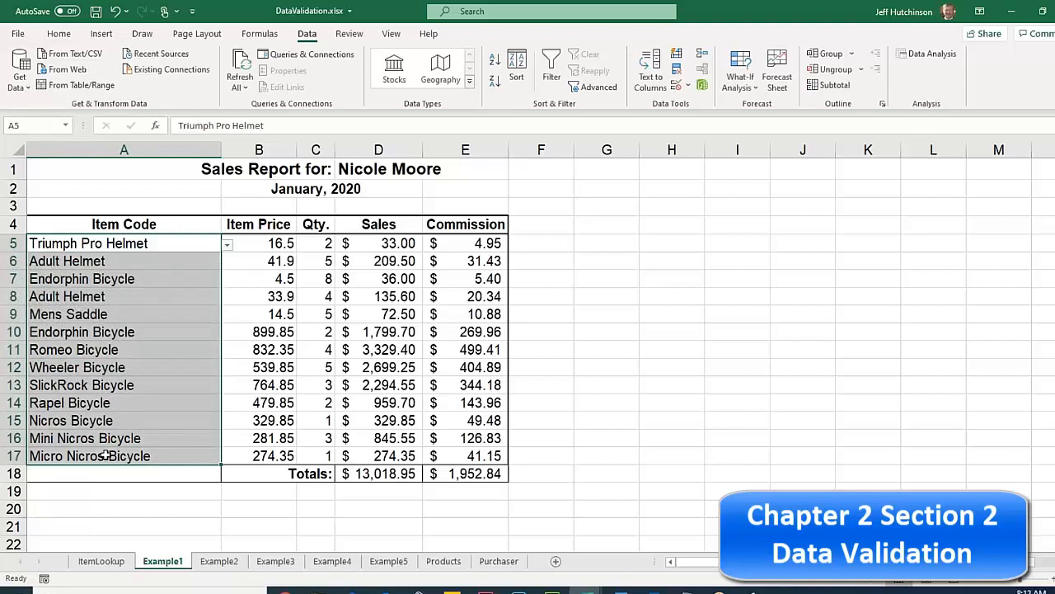
{"action": "left_click", "coordinate": [118, 241]}
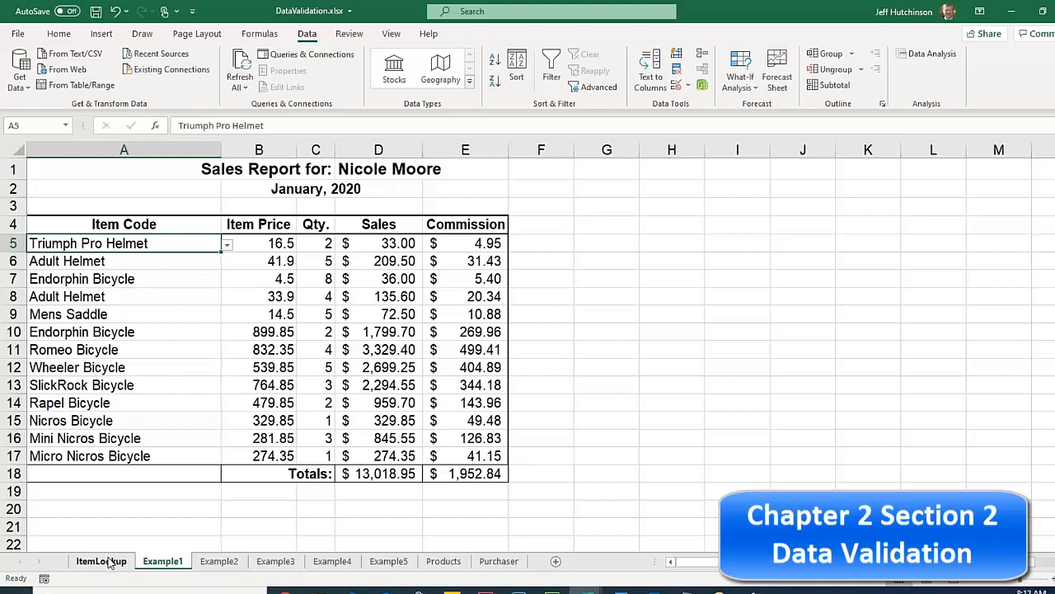
Copy the Item Price values B5:B17 from Example1 into B1:B13 of the ItemLookup sheet.
{"action": "left_click_drag", "start_coordinate": [281, 246], "coordinate": [271, 459]}
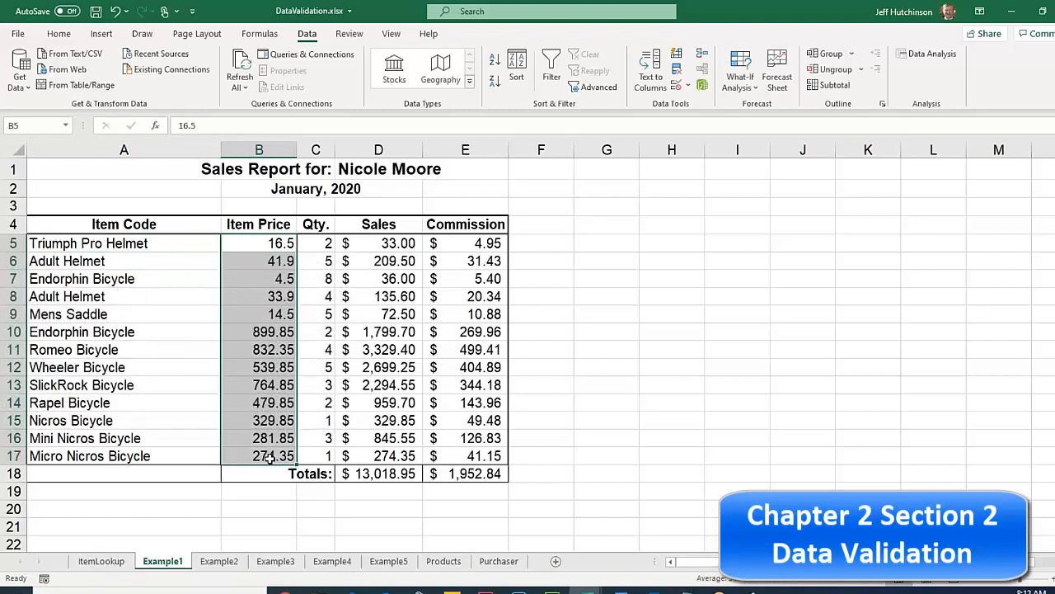
{"action": "left_click", "coordinate": [113, 561]}
{"action": "left_click_drag", "start_coordinate": [289, 168], "coordinate": [288, 387]}
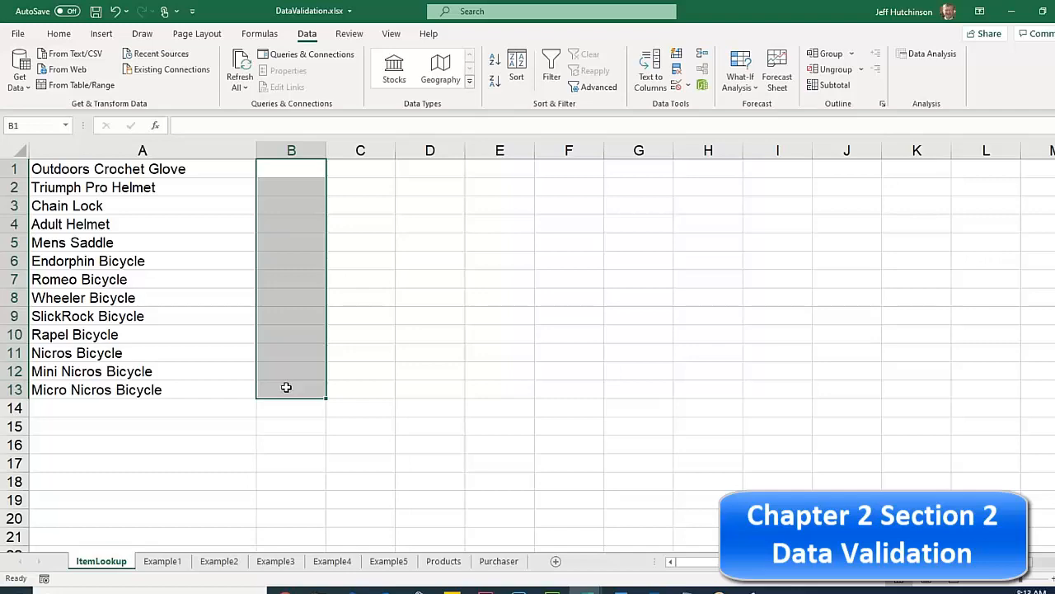
{"action": "left_click", "coordinate": [163, 561]}
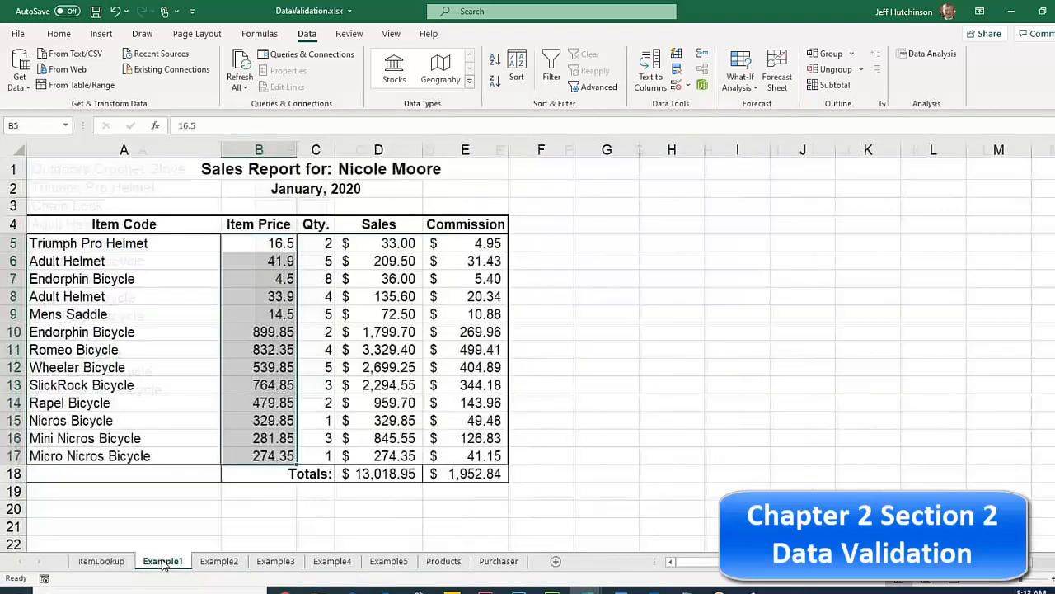
{"action": "left_click_drag", "start_coordinate": [265, 244], "coordinate": [262, 455]}
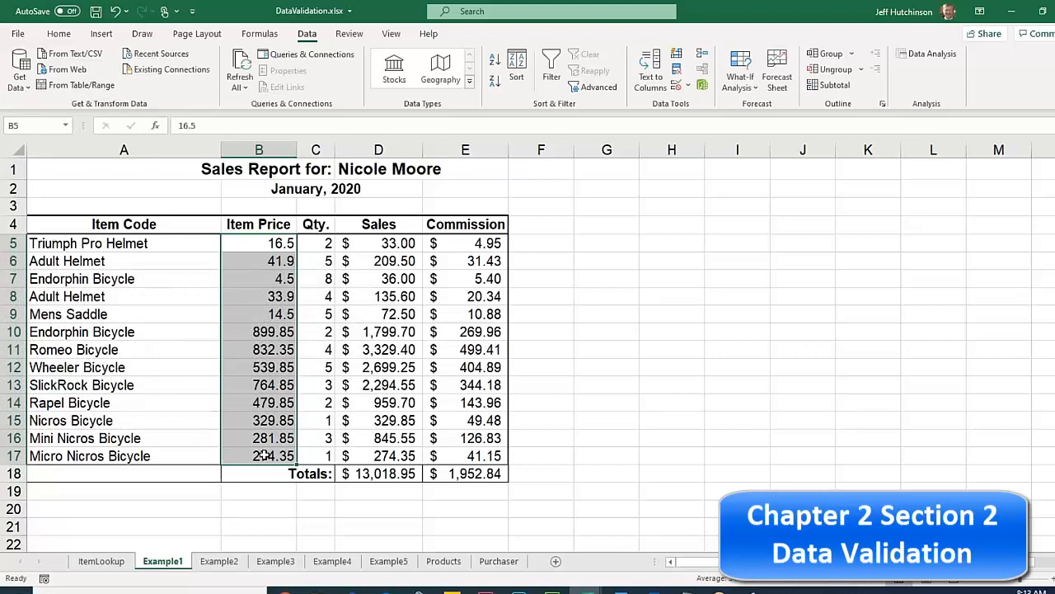
{"action": "key", "text": "ctrl+c"}
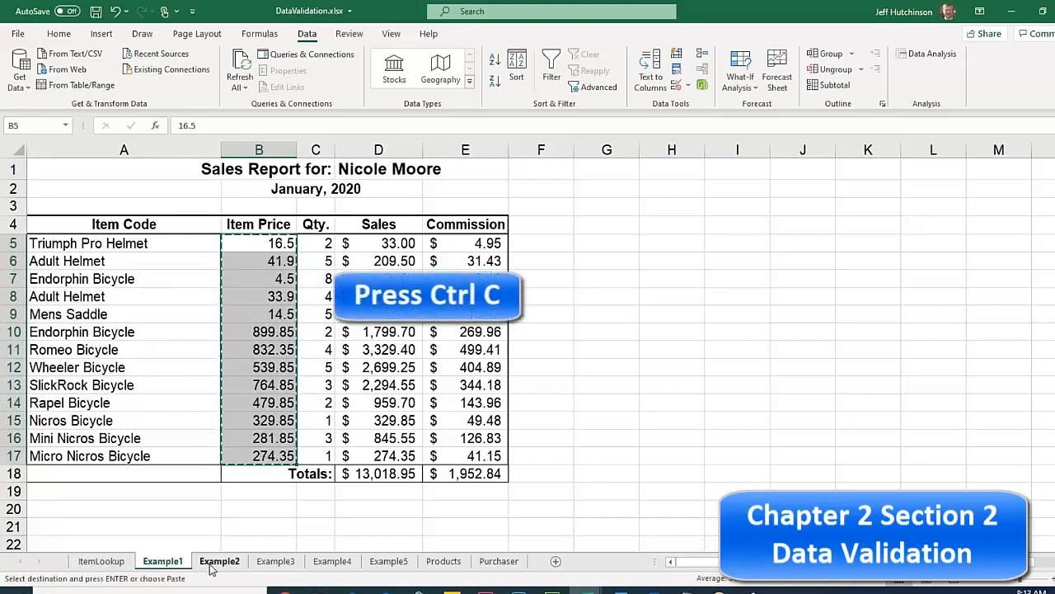
{"action": "left_click", "coordinate": [101, 560]}
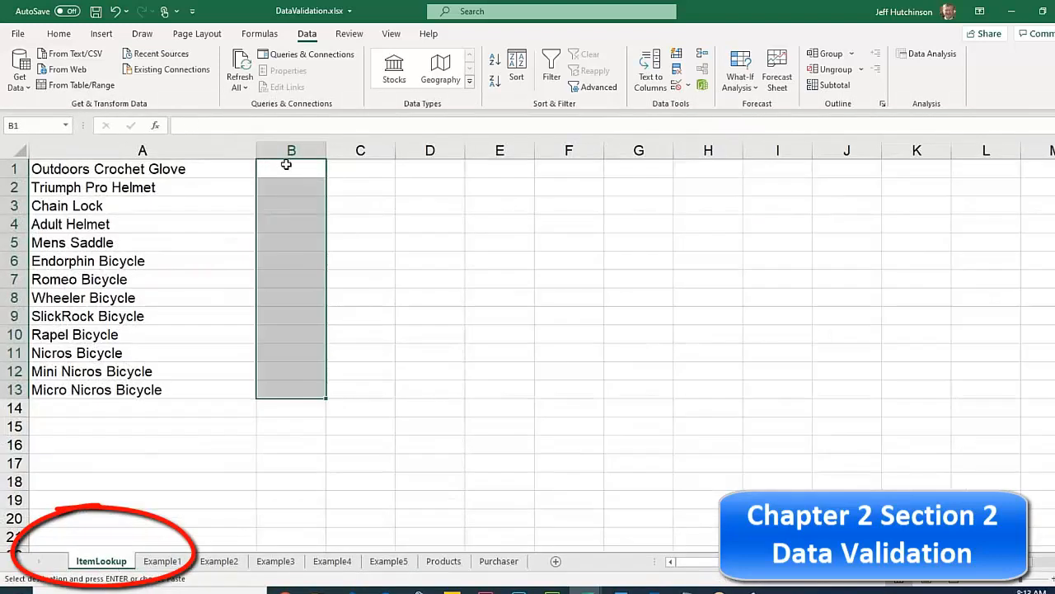
{"action": "left_click", "coordinate": [288, 166]}
{"action": "left_click_drag", "start_coordinate": [287, 166], "coordinate": [290, 389]}
{"action": "key", "text": "ctrl+v"}
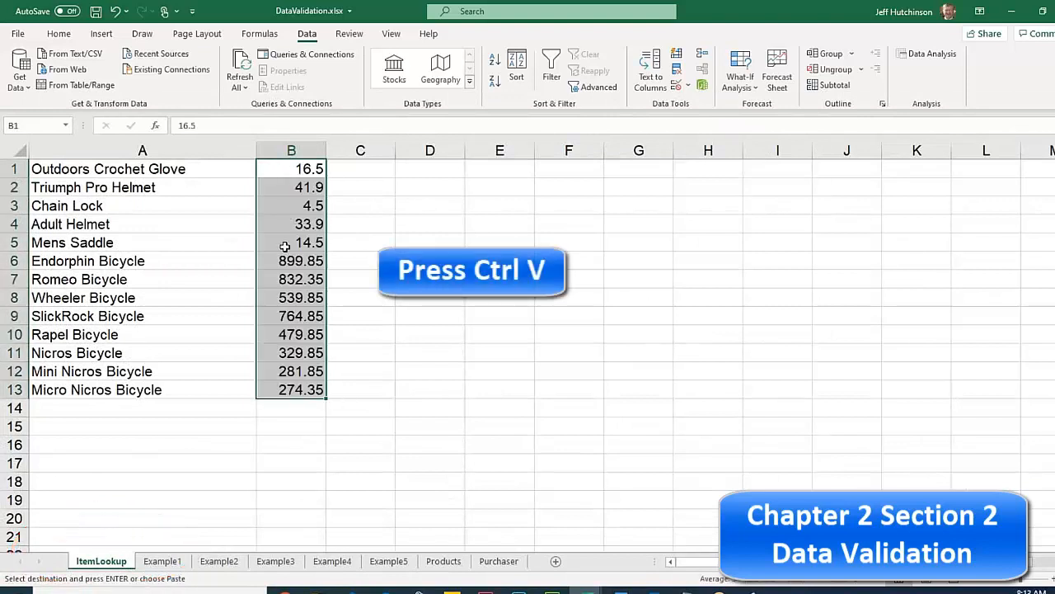
Examine how the item names in column A pair with the prices in column B, focusing on A1 and B1.
{"action": "left_click", "coordinate": [142, 170]}
{"action": "left_click", "coordinate": [288, 169]}
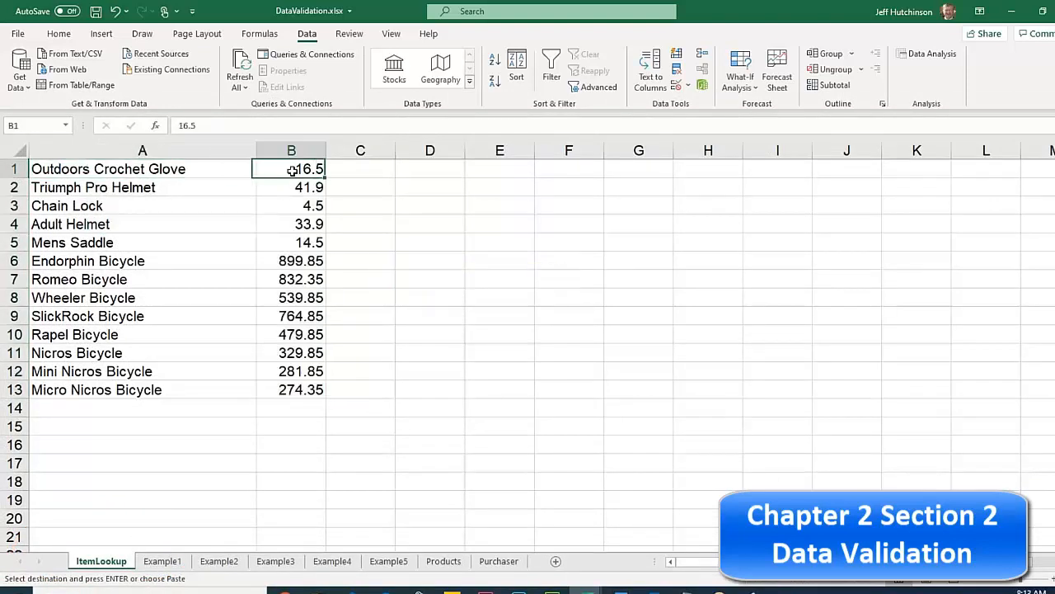
{"action": "left_click", "coordinate": [293, 217]}
{"action": "left_click", "coordinate": [96, 171]}
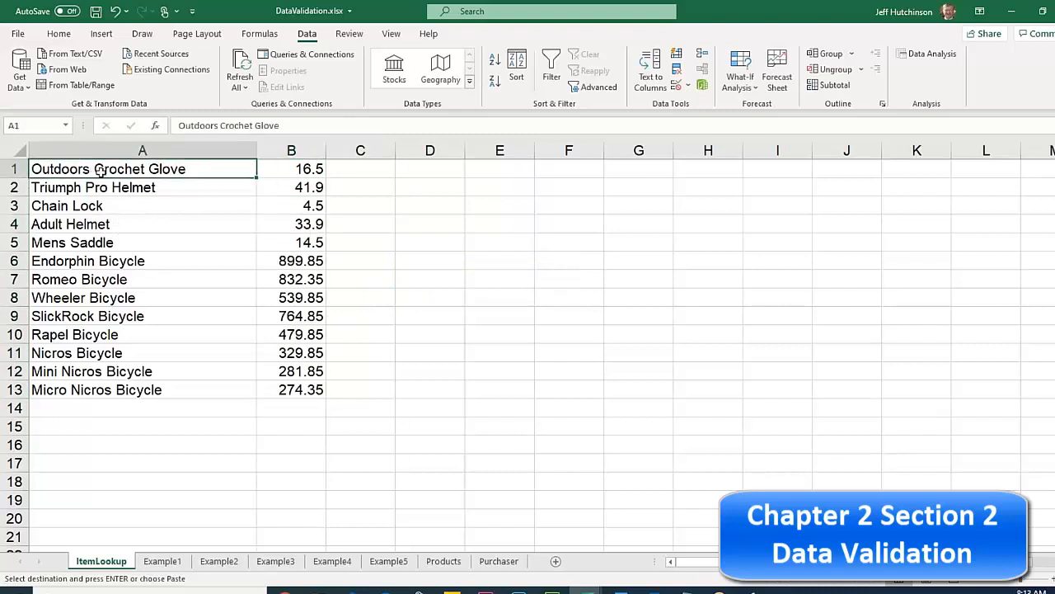
{"action": "left_click", "coordinate": [293, 170]}
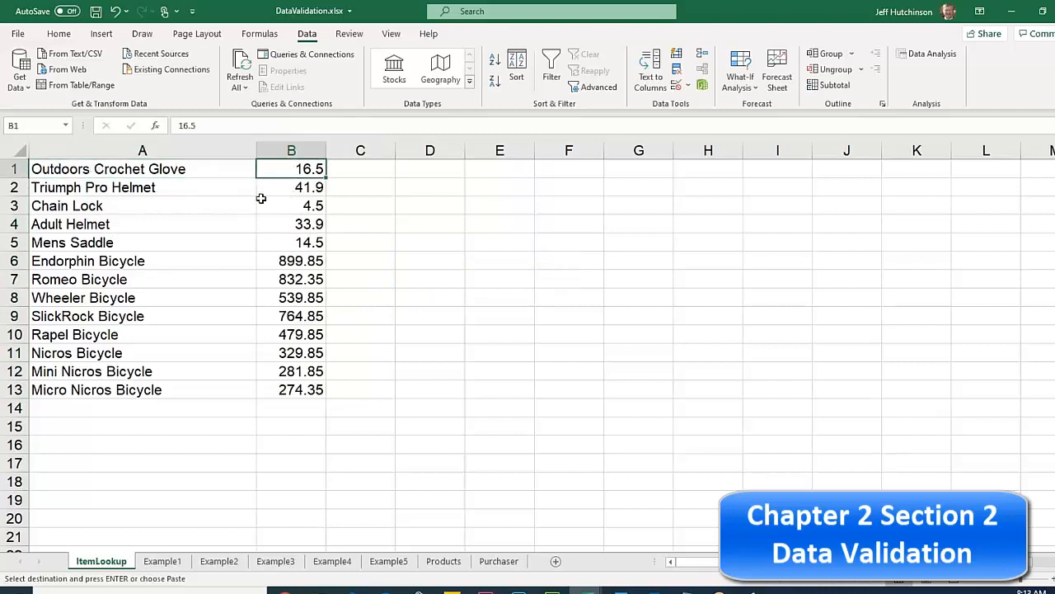
{"action": "left_click", "coordinate": [86, 170]}
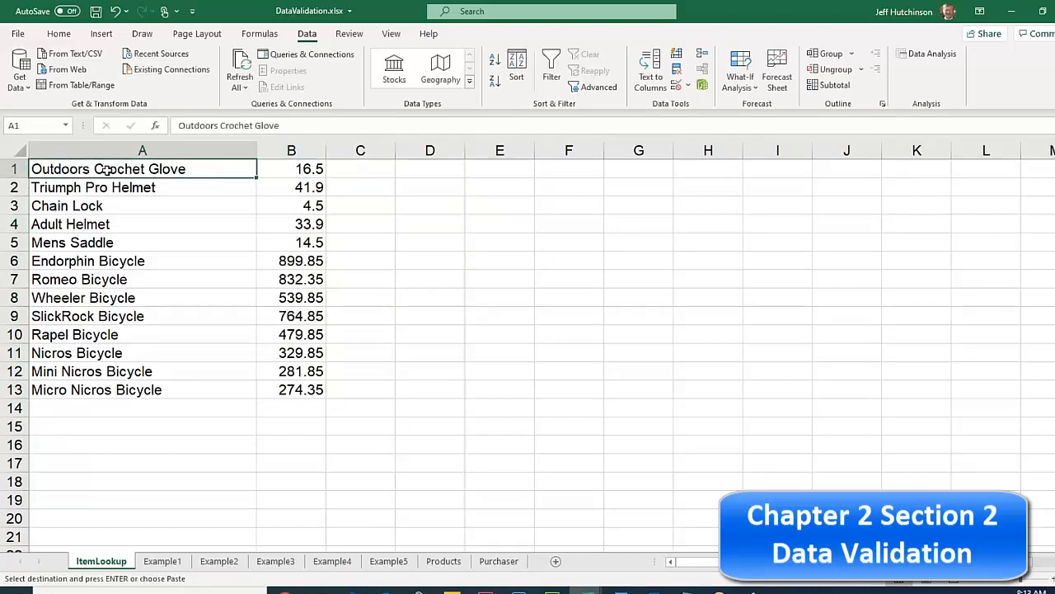
{"action": "left_click", "coordinate": [296, 169]}
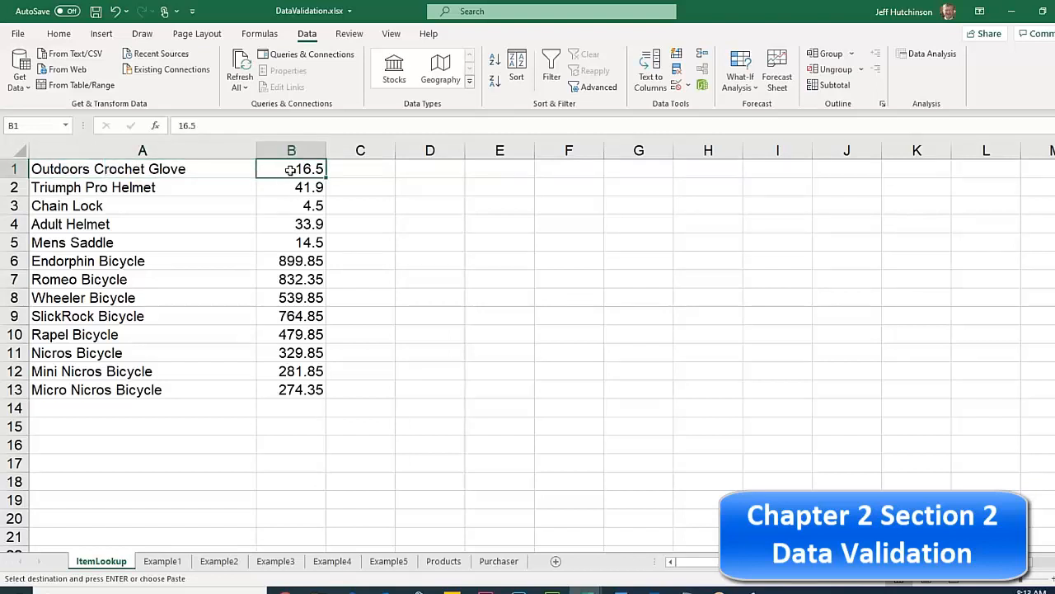
{"action": "left_click", "coordinate": [176, 170]}
{"action": "left_click", "coordinate": [306, 170]}
Start a VLOOKUP formula in Item Price cell B5 of the Example1 sheet with A5 as the lookup value.
{"action": "left_click", "coordinate": [163, 562]}
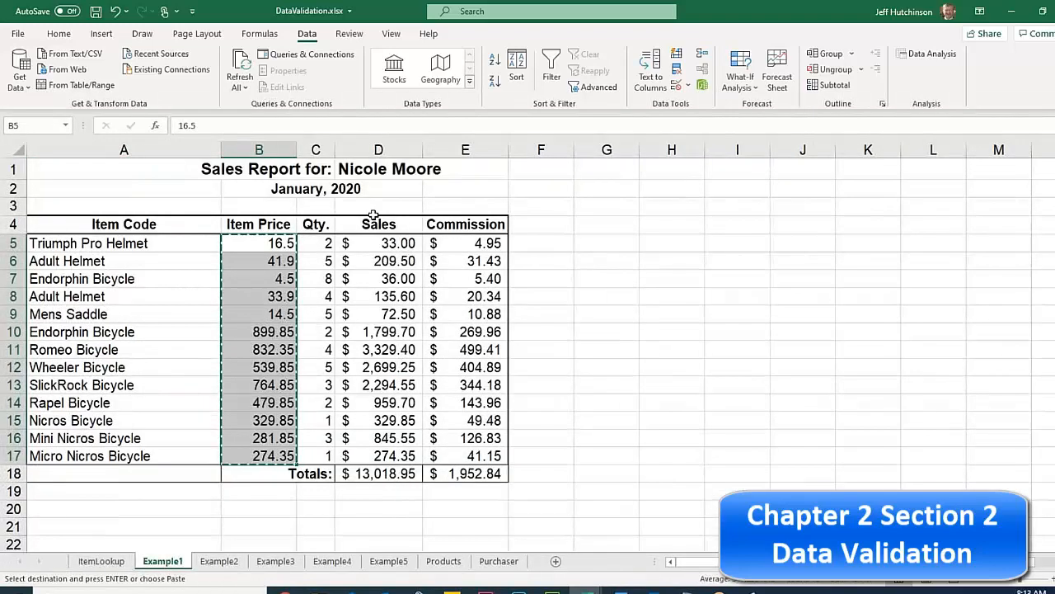
{"action": "key", "text": "Escape"}
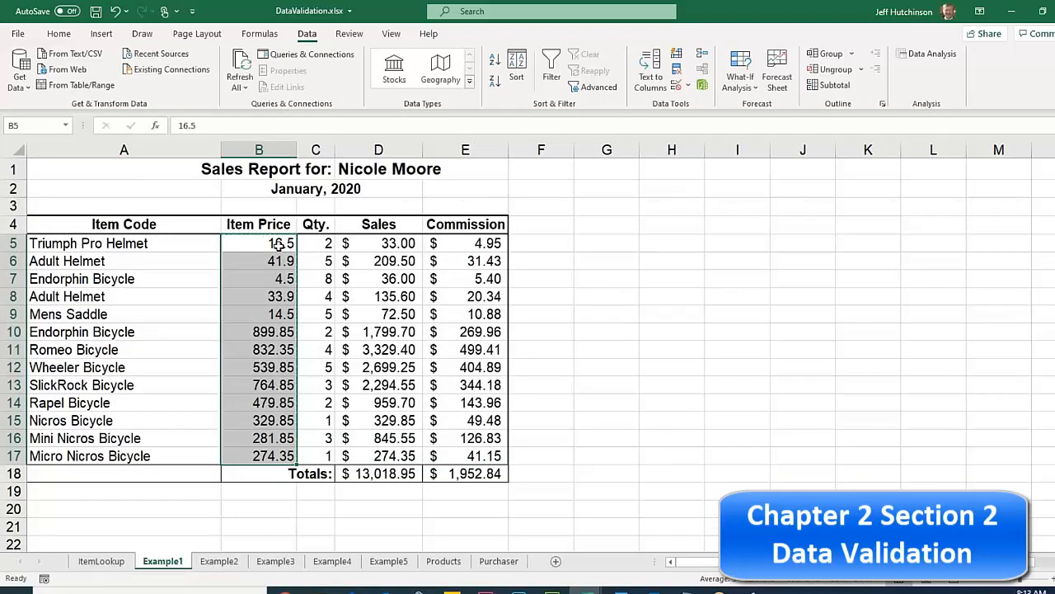
{"action": "left_click", "coordinate": [150, 245]}
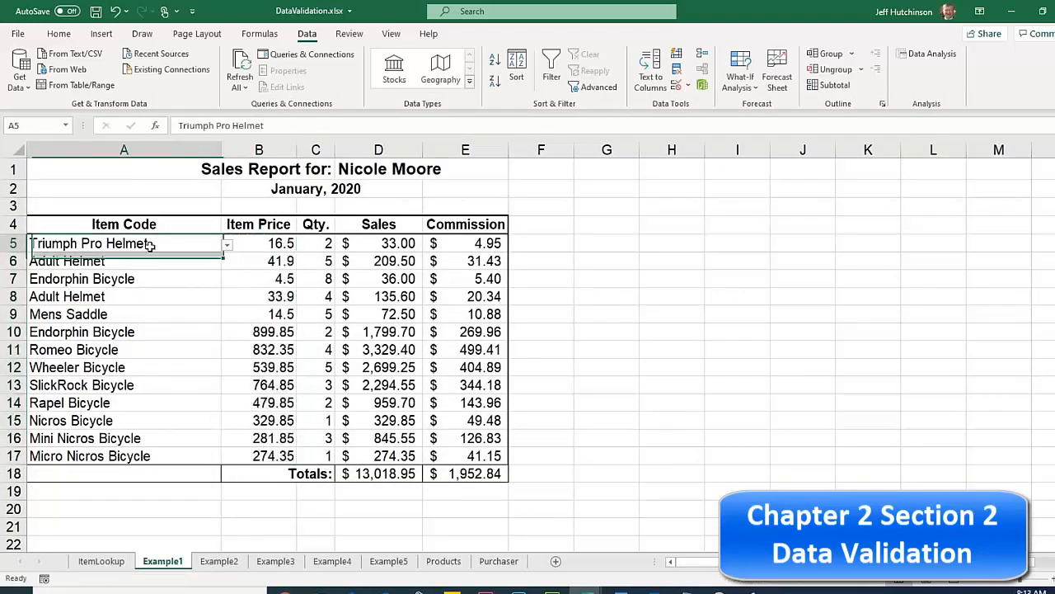
{"action": "left_click", "coordinate": [266, 243]}
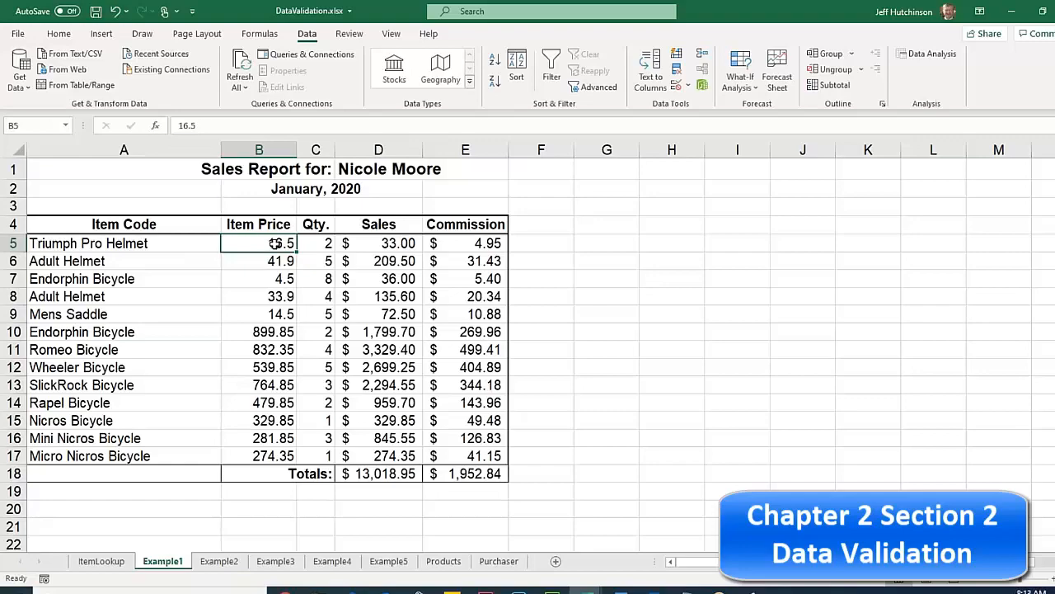
{"action": "type", "text": "=V"}
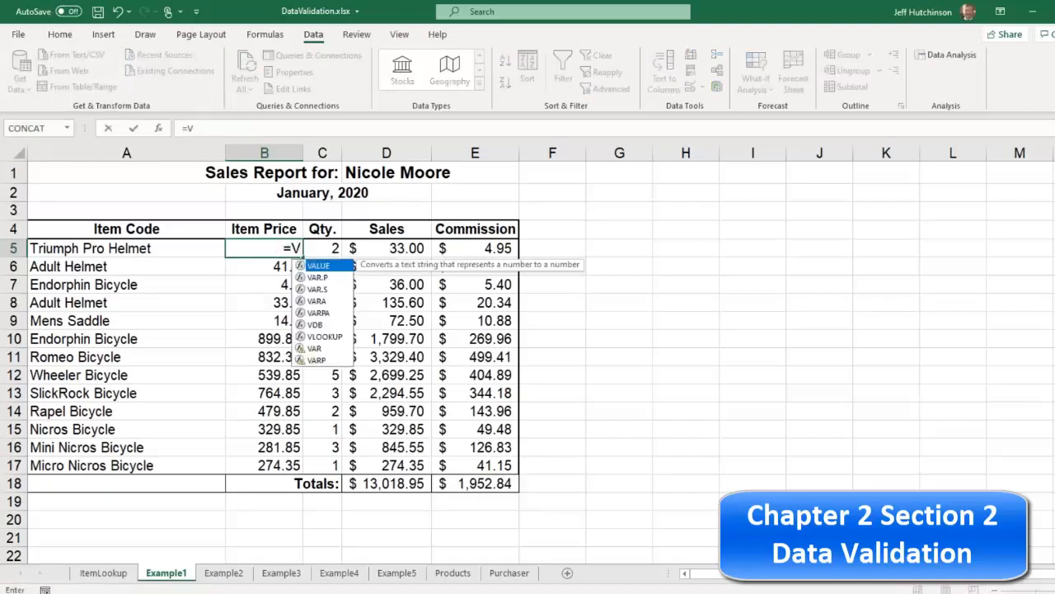
{"action": "type", "text": "LOOKUP"}
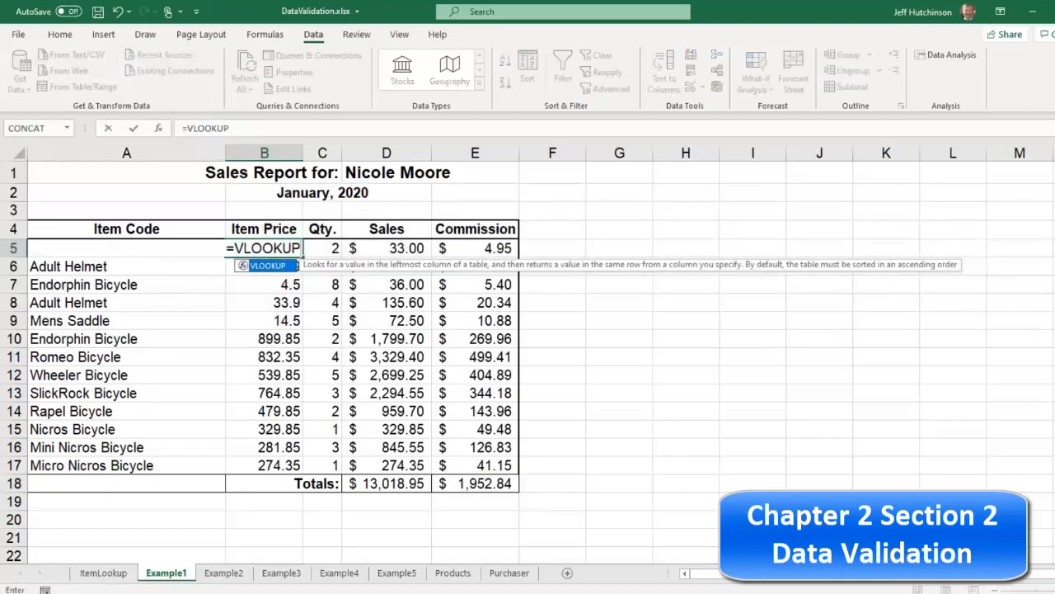
{"action": "type", "text": "("}
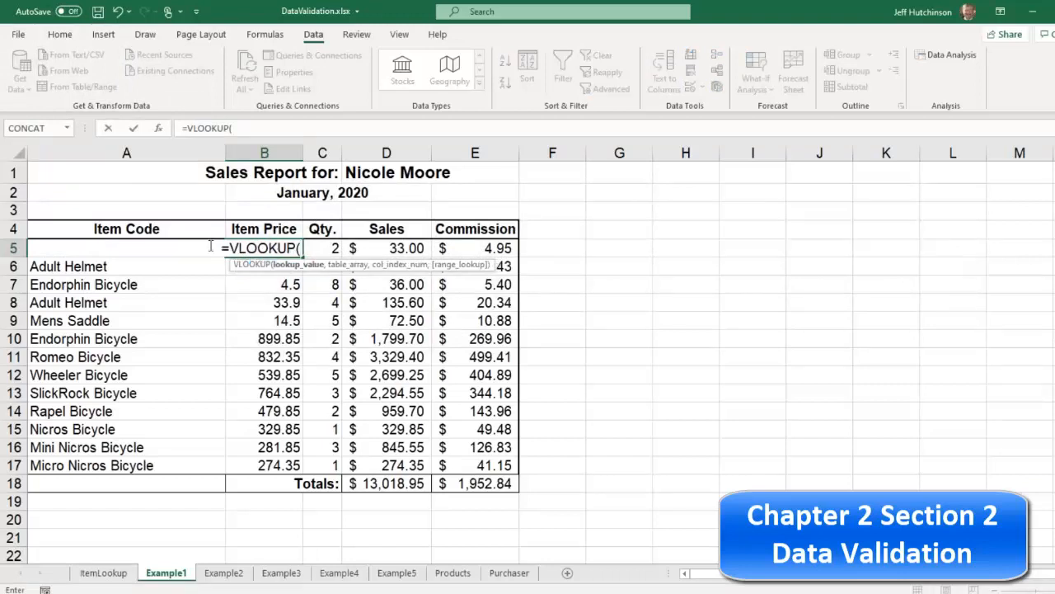
{"action": "type", "text": "A"}
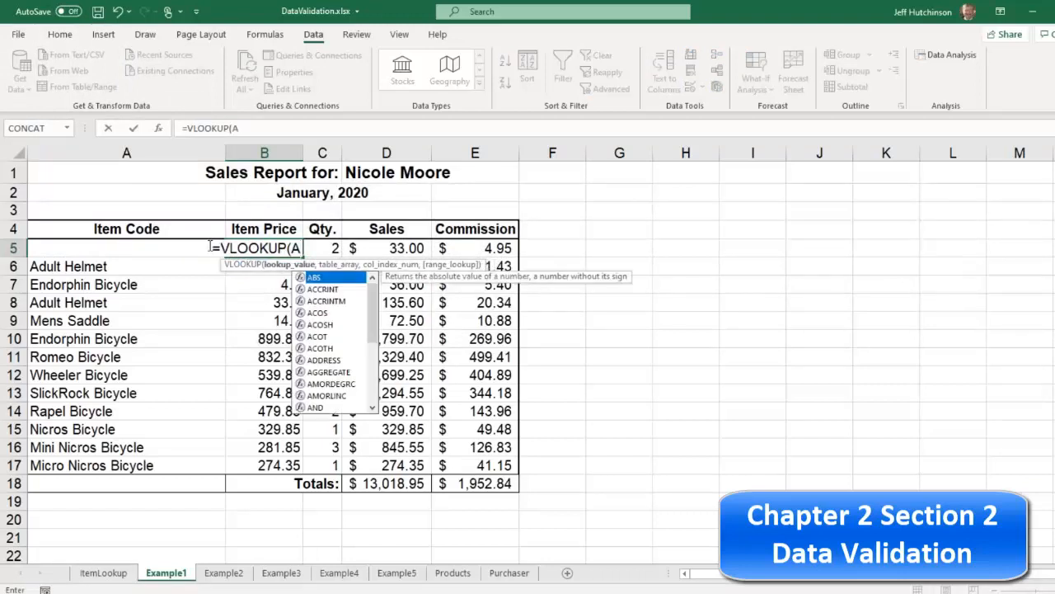
{"action": "type", "text": "5"}
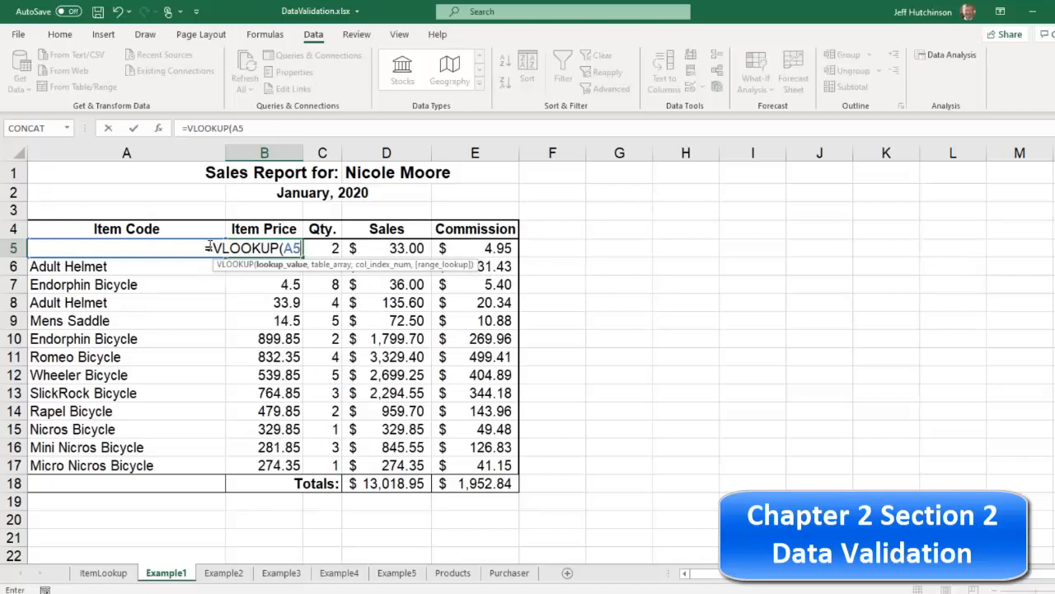
{"action": "type", "text": ","}
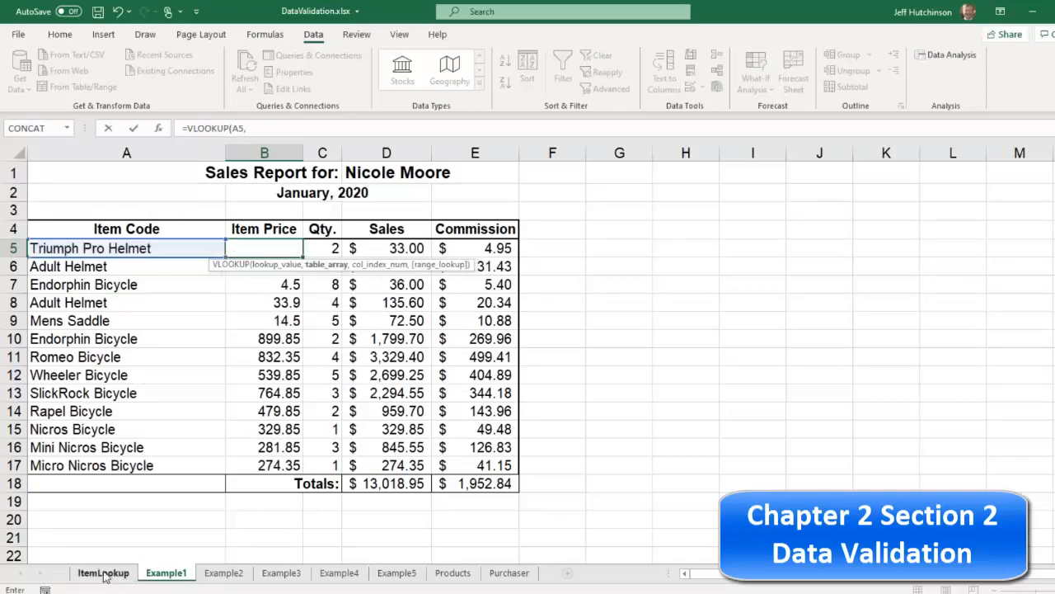
Complete the VLOOKUP arguments with ItemLookup range A1:B13, column index 2 and 0 for an exact match.
{"action": "left_click", "coordinate": [104, 573]}
{"action": "left_click_drag", "start_coordinate": [66, 173], "coordinate": [303, 399]}
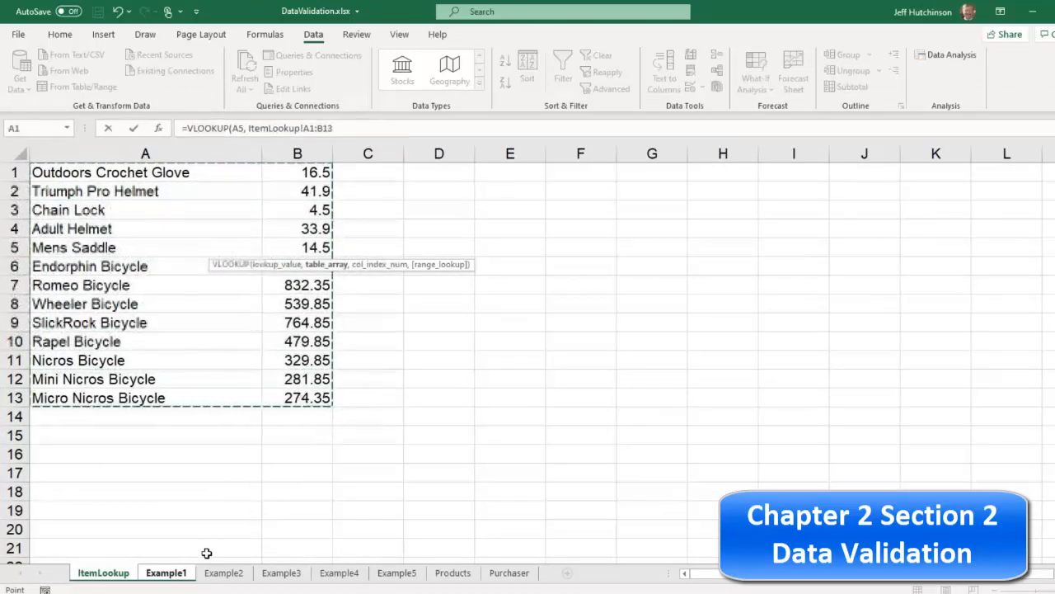
{"action": "left_click", "coordinate": [363, 131]}
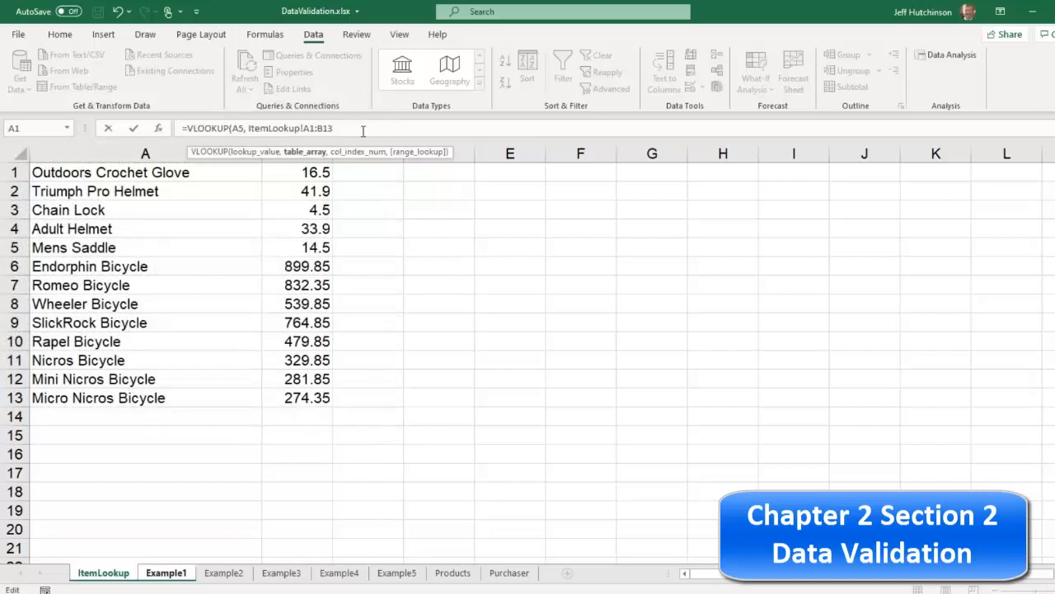
{"action": "type", "text": ","}
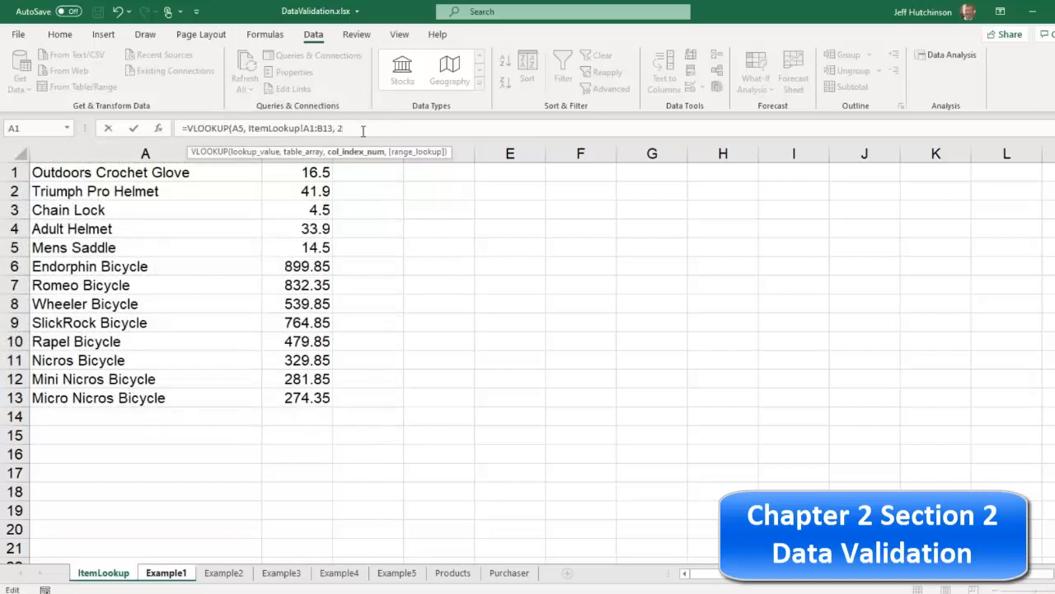
{"action": "type", "text": " 2)"}
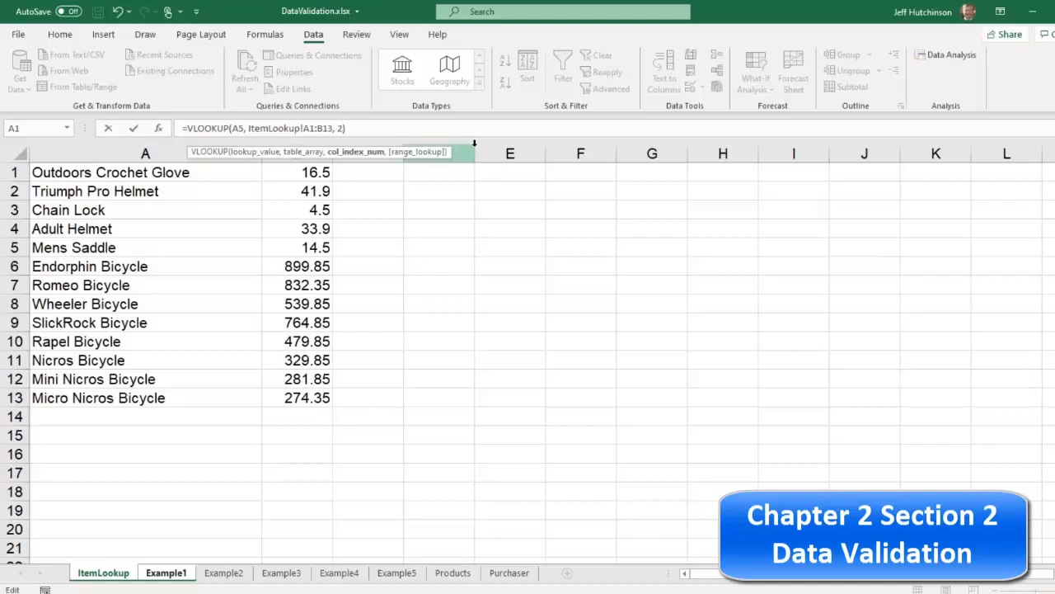
{"action": "type", "text": ","}
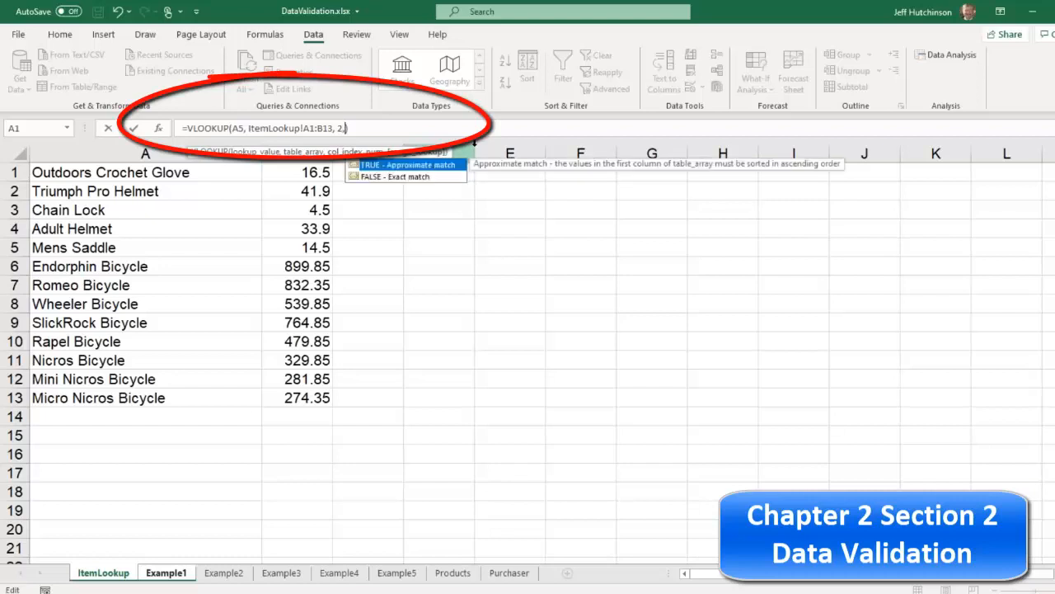
{"action": "type", "text": "0"}
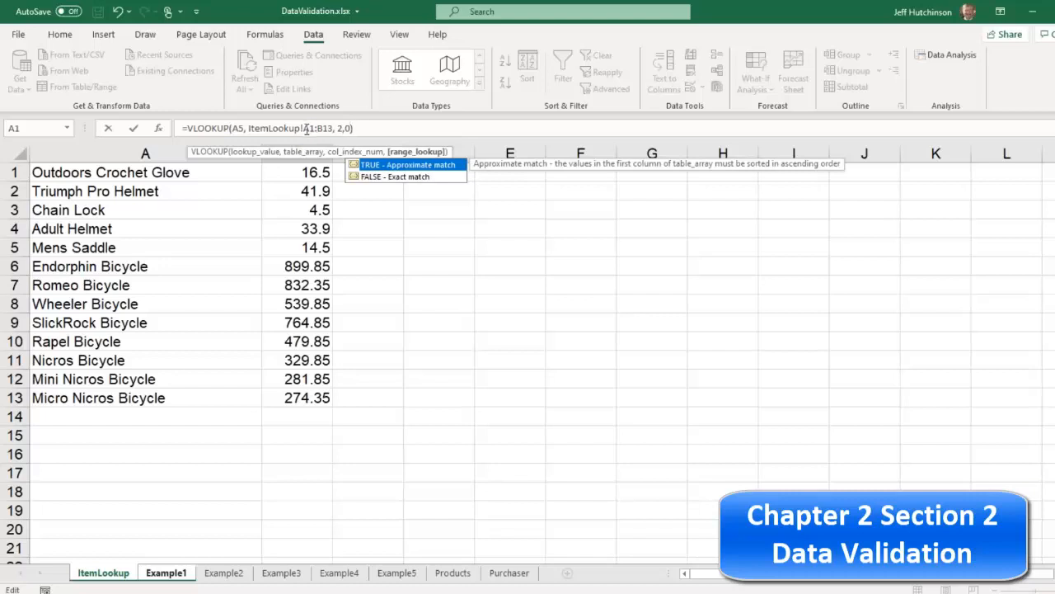
Make the lookup range absolute as $A$1:$B$13 and fill the B5 formula down through B17.
{"action": "left_click_drag", "start_coordinate": [304, 128], "coordinate": [334, 128]}
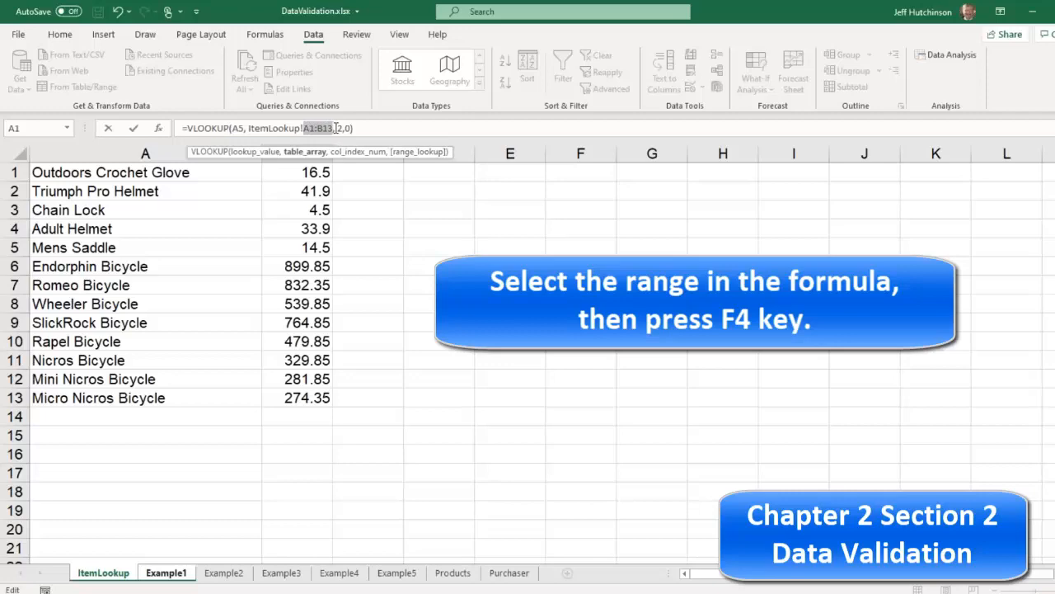
{"action": "key", "text": "F4"}
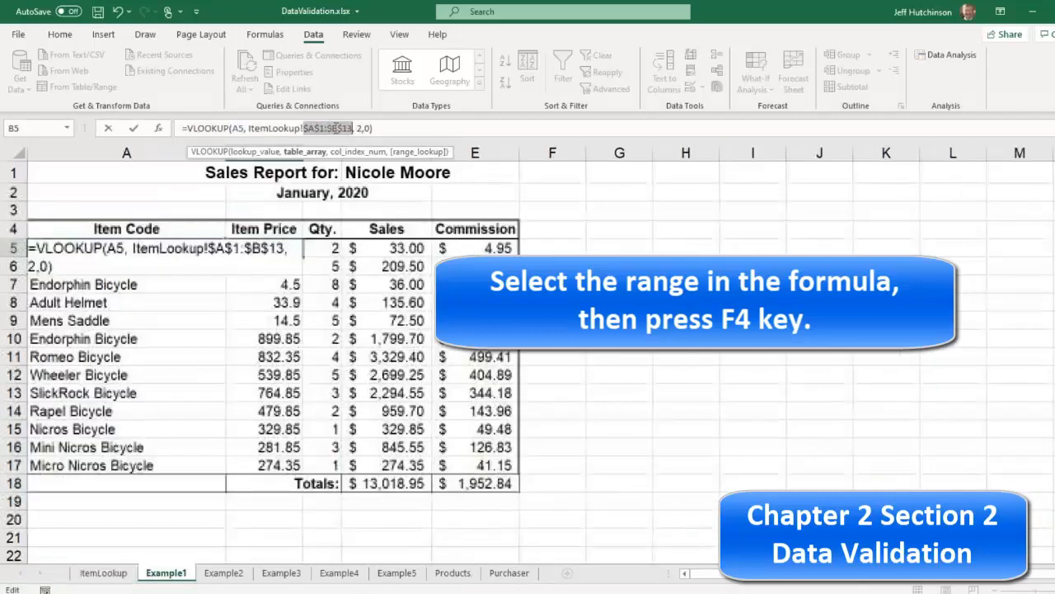
{"action": "key", "text": "Return"}
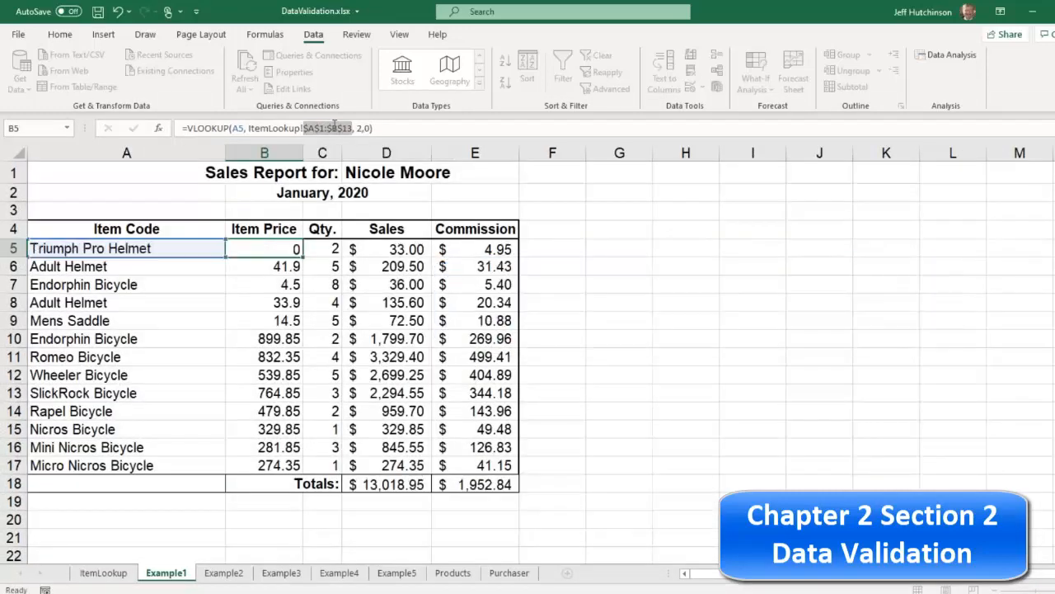
{"action": "left_click", "coordinate": [283, 247]}
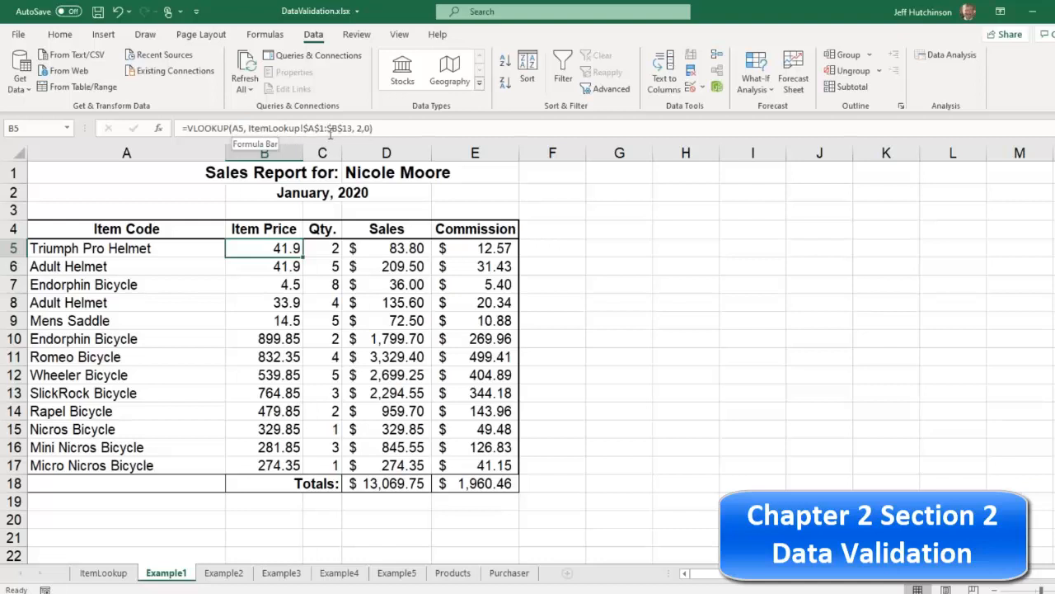
{"action": "left_click_drag", "start_coordinate": [304, 256], "coordinate": [290, 469]}
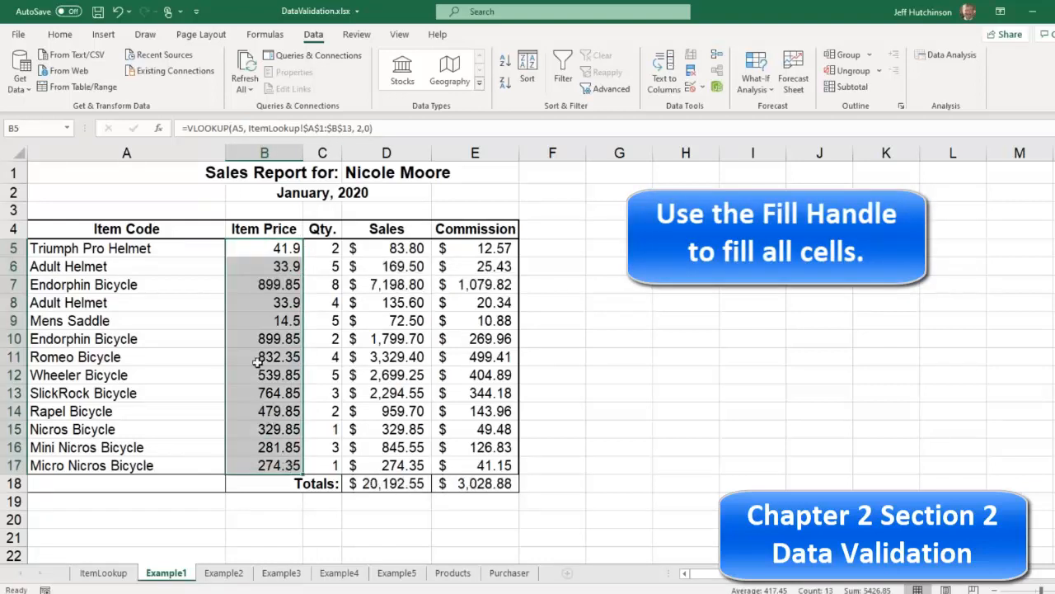
Choose Mens Saddle for A5, SlickRock Bicycle for A6 and Nicros Bicycle for A7 from the validation lists.
{"action": "left_click", "coordinate": [131, 248]}
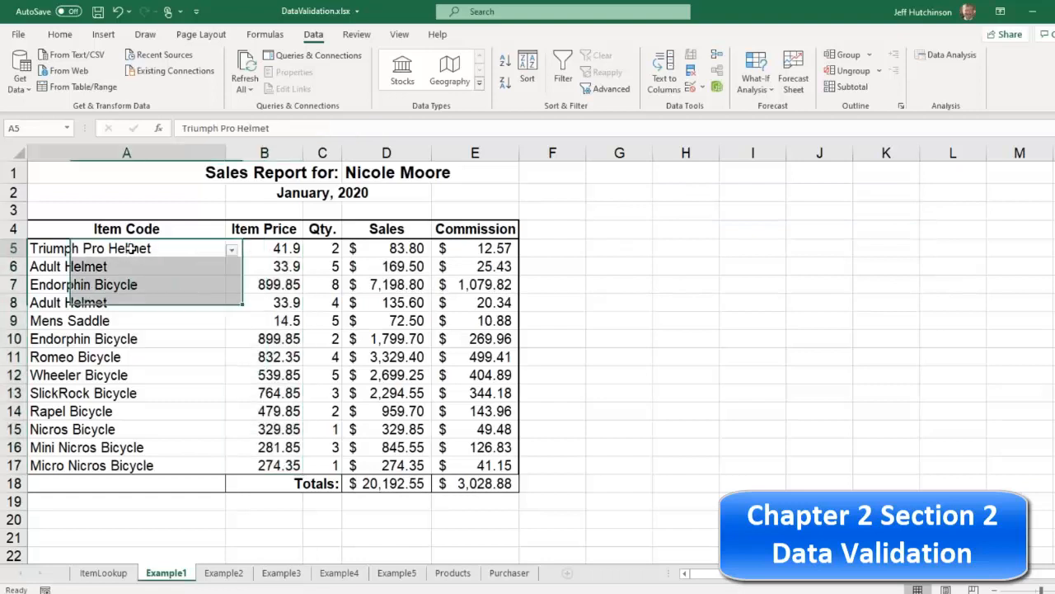
{"action": "left_click", "coordinate": [232, 249]}
{"action": "left_click", "coordinate": [129, 309]}
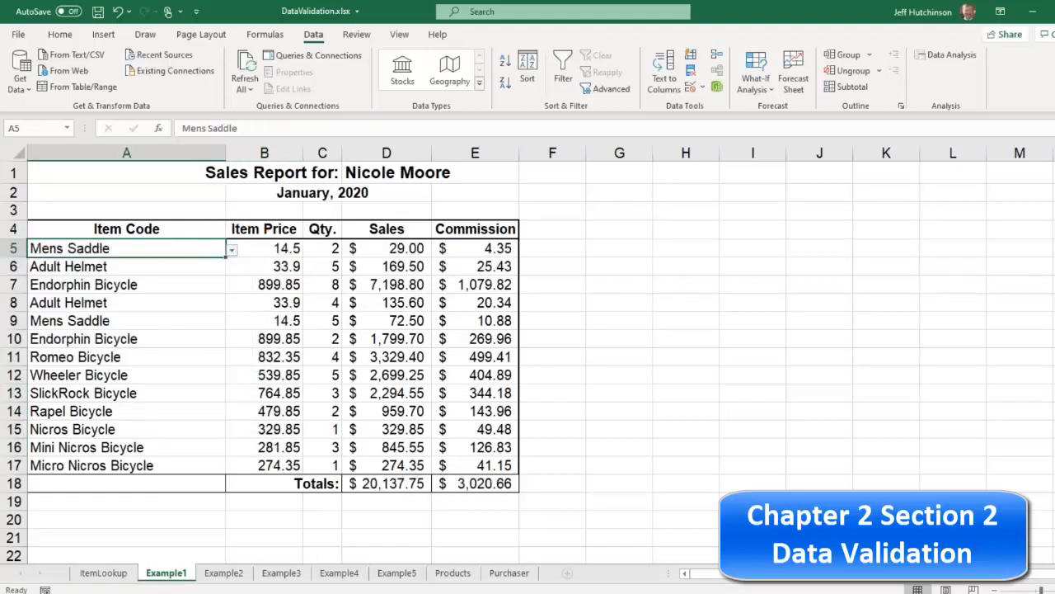
{"action": "left_click", "coordinate": [198, 269]}
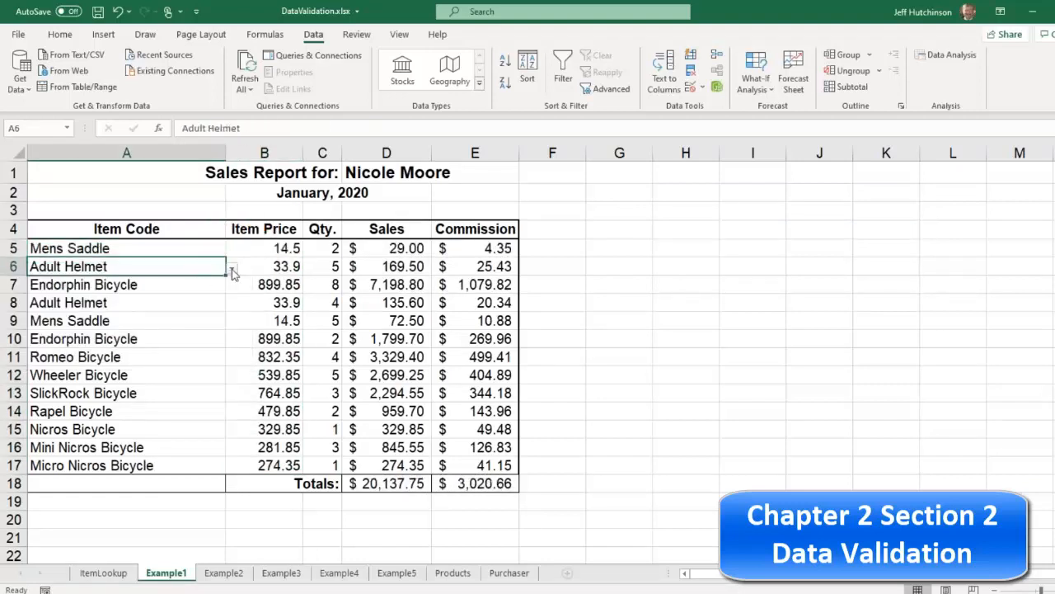
{"action": "left_click", "coordinate": [232, 268]}
{"action": "left_click", "coordinate": [136, 359]}
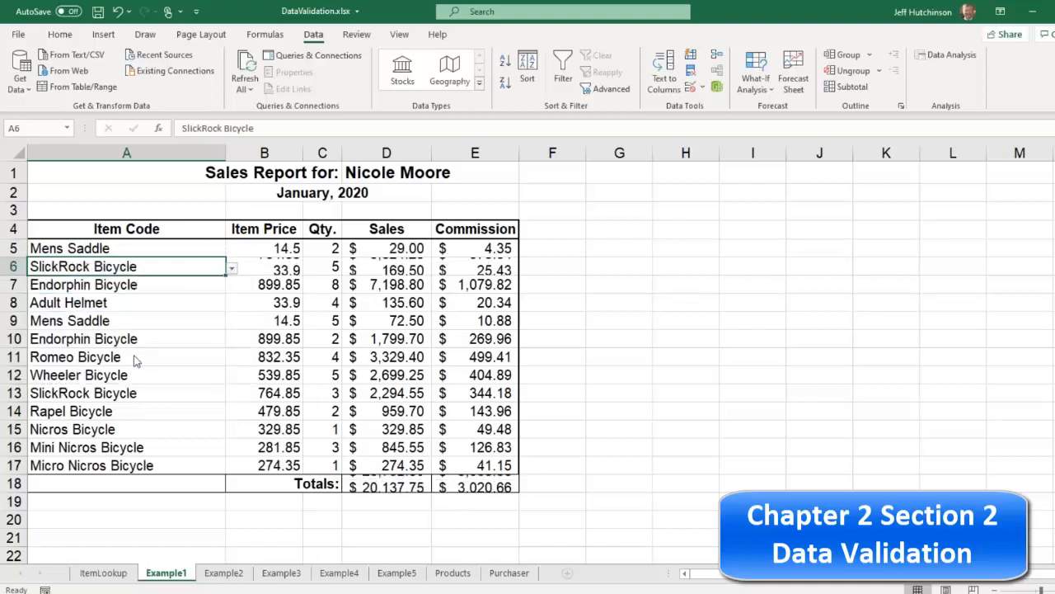
{"action": "left_click", "coordinate": [206, 285]}
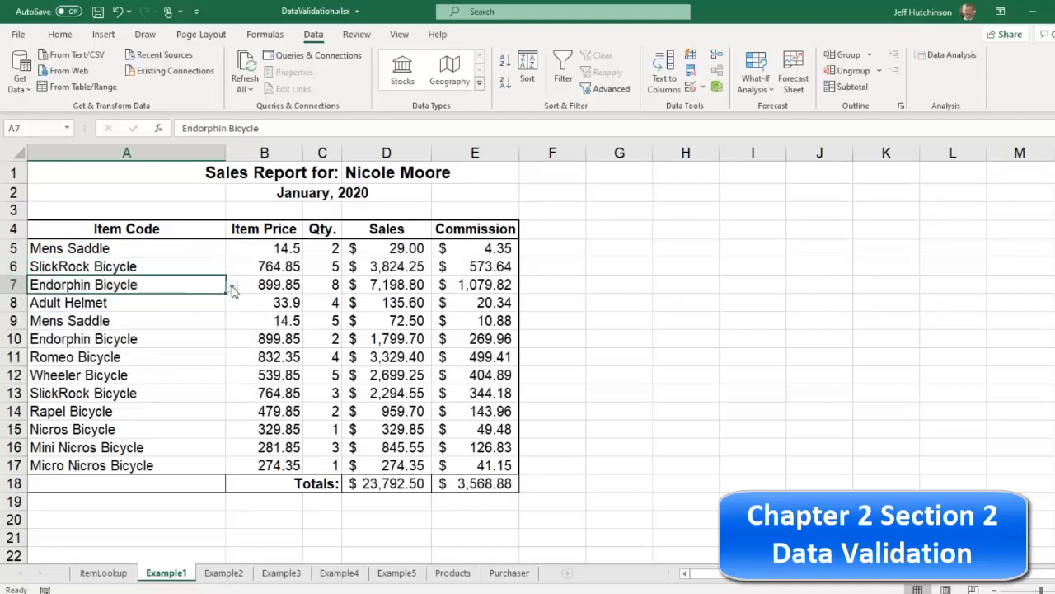
{"action": "left_click", "coordinate": [231, 286]}
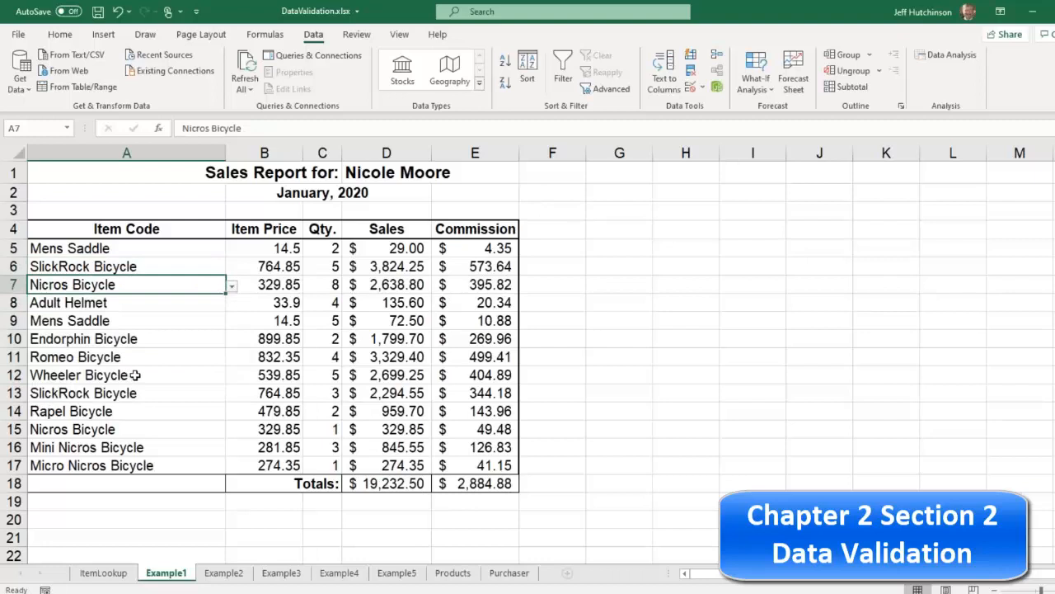
Review the item choices offered in the validation list of Item Code cell A5.
{"action": "left_click", "coordinate": [117, 247]}
{"action": "left_click", "coordinate": [109, 277]}
{"action": "left_click", "coordinate": [121, 250]}
{"action": "left_click", "coordinate": [231, 249]}
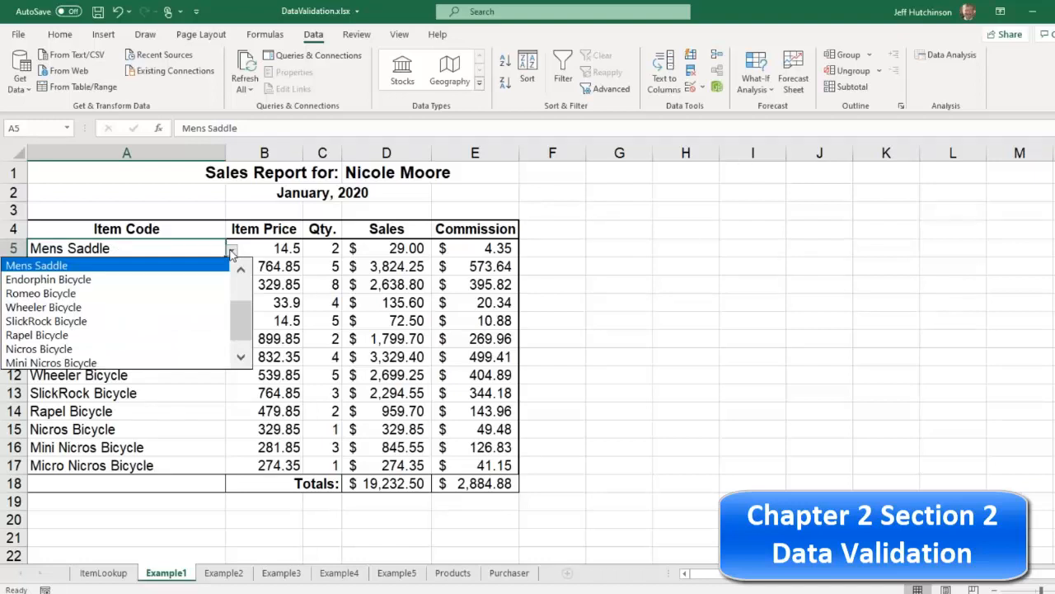
{"action": "left_click", "coordinate": [327, 250]}
Restrict the Qty. cells C5:C17 to whole numbers with a between condition in Data Validation.
{"action": "left_click", "coordinate": [326, 249]}
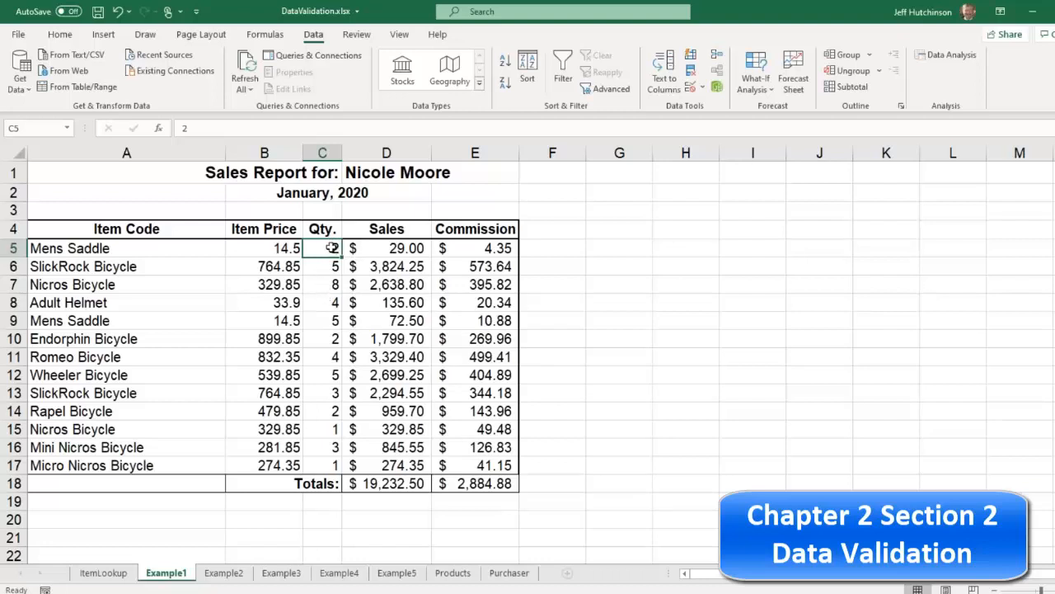
{"action": "left_click_drag", "start_coordinate": [331, 249], "coordinate": [331, 460]}
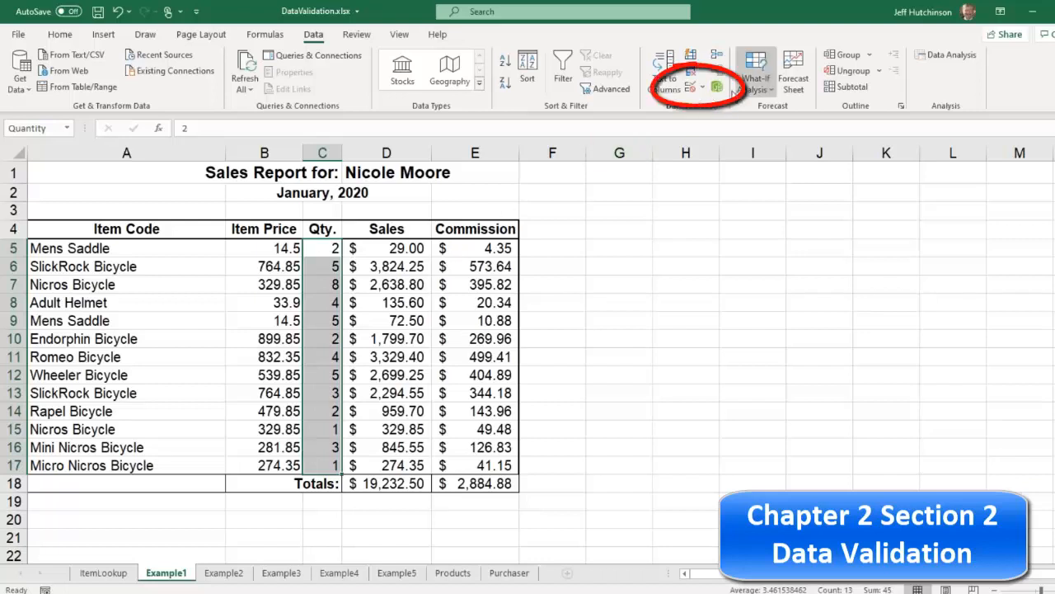
{"action": "left_click", "coordinate": [703, 87]}
{"action": "left_click", "coordinate": [718, 108]}
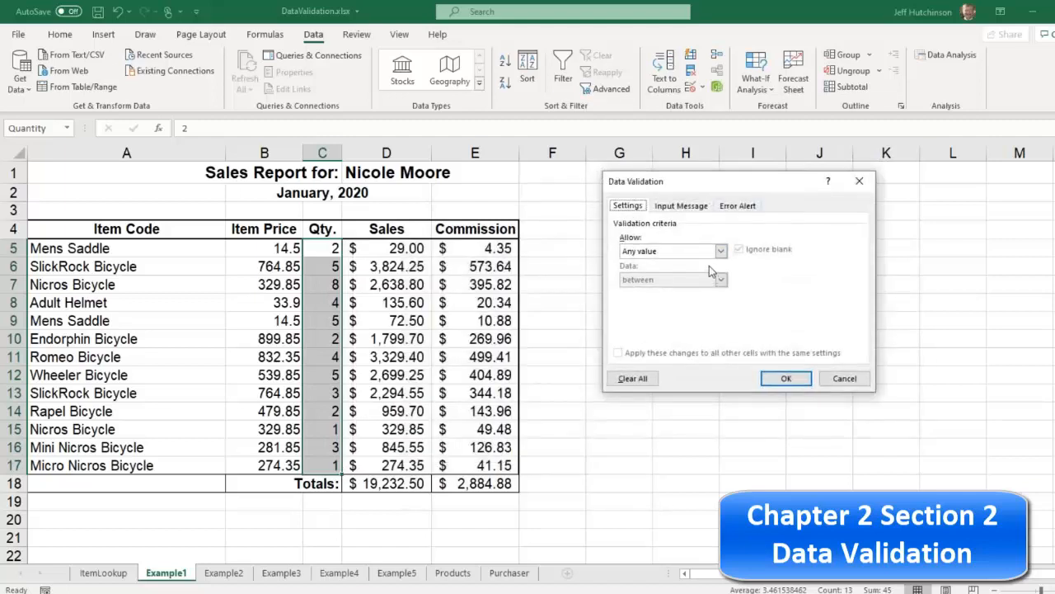
{"action": "left_click", "coordinate": [721, 251]}
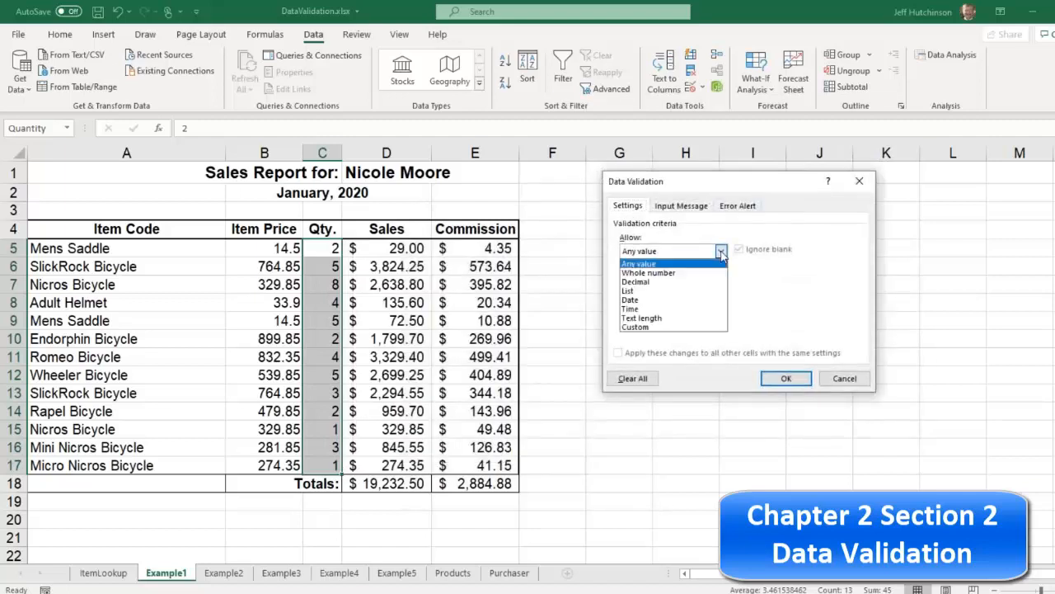
{"action": "left_click", "coordinate": [659, 273]}
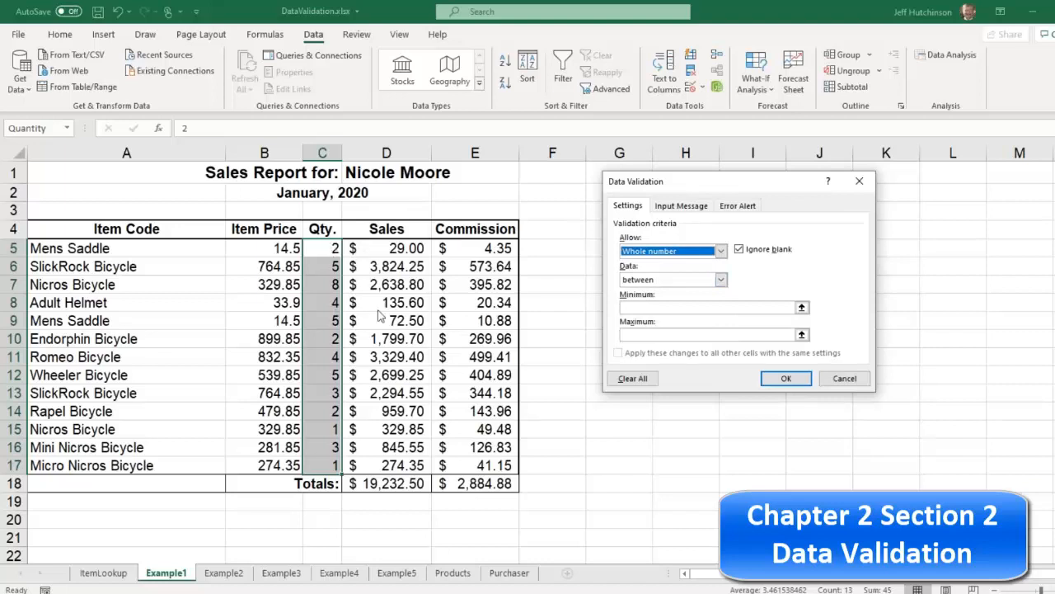
{"action": "left_click", "coordinate": [721, 280]}
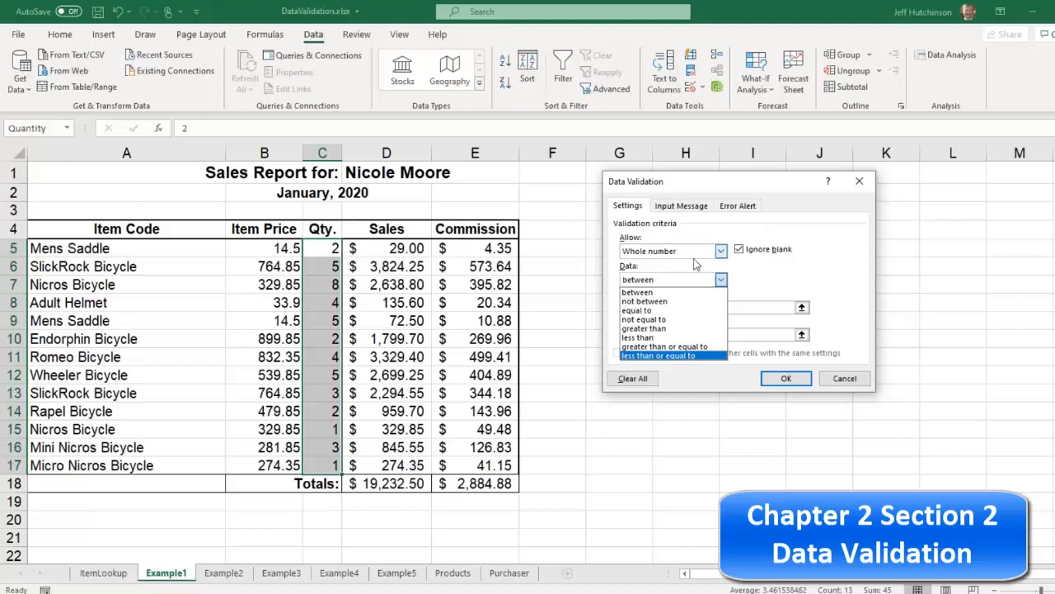
{"action": "left_click", "coordinate": [740, 275]}
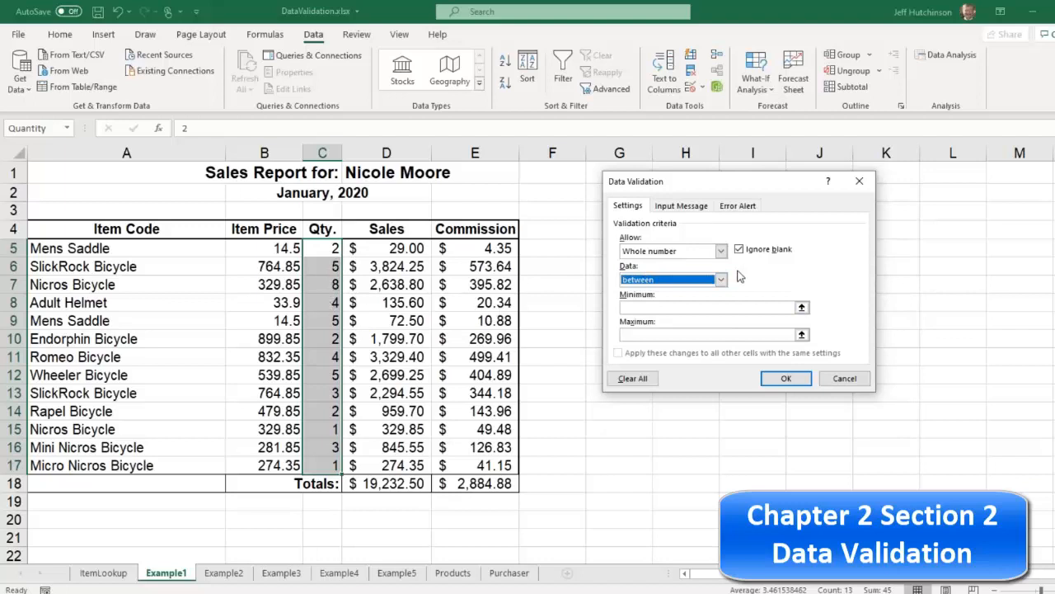
Set the validation minimum to 0 and the maximum to 4 for the Qty. cells.
{"action": "left_click", "coordinate": [652, 306]}
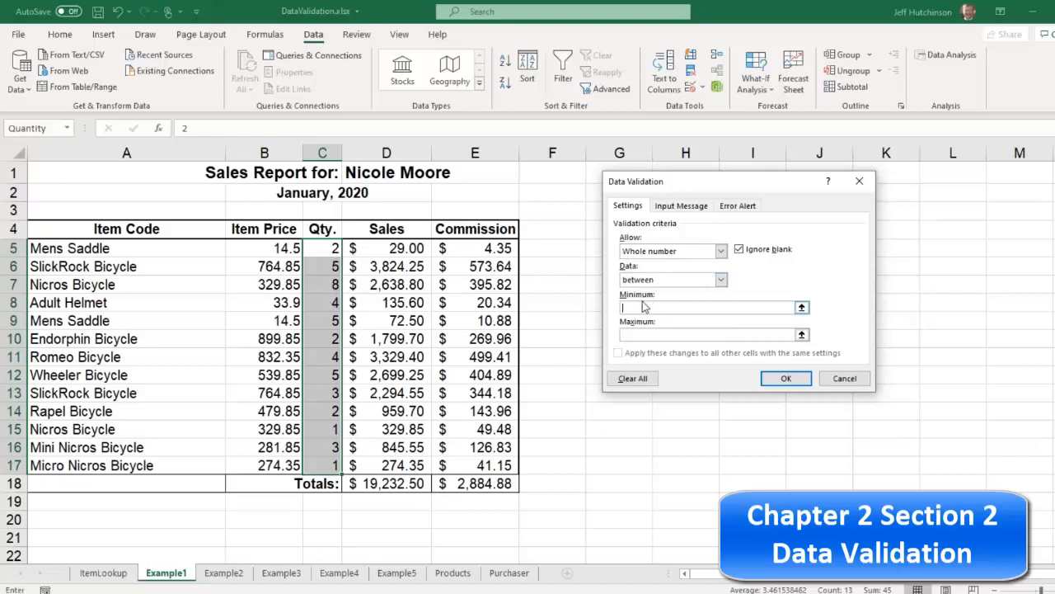
{"action": "type", "text": "0"}
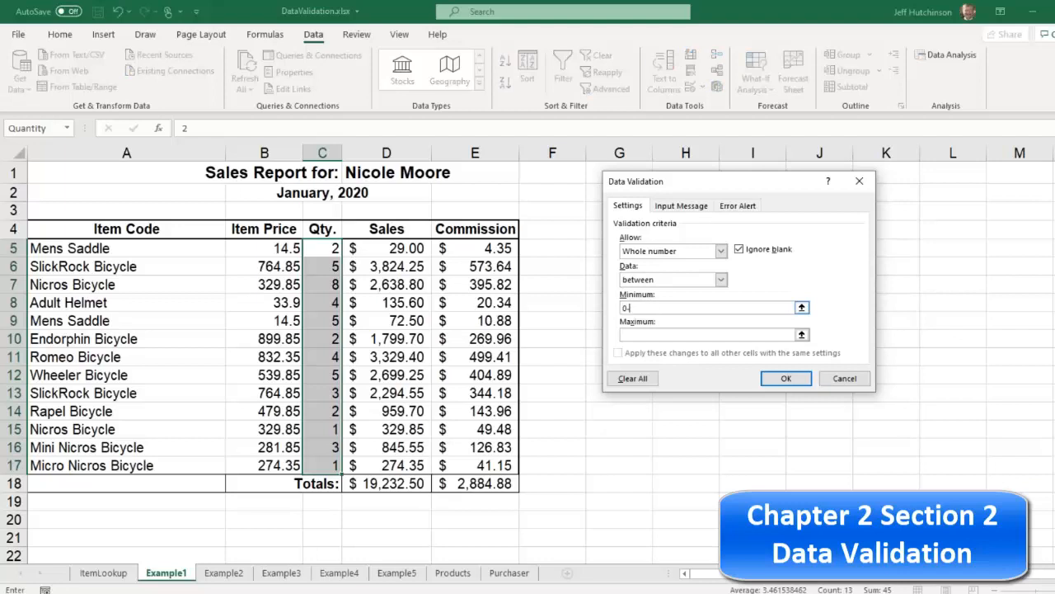
{"action": "left_click", "coordinate": [655, 333]}
{"action": "type", "text": "4"}
{"action": "left_click", "coordinate": [635, 333]}
Set the validation error alert to the Stop style with the title "0 to 4".
{"action": "left_click", "coordinate": [738, 207]}
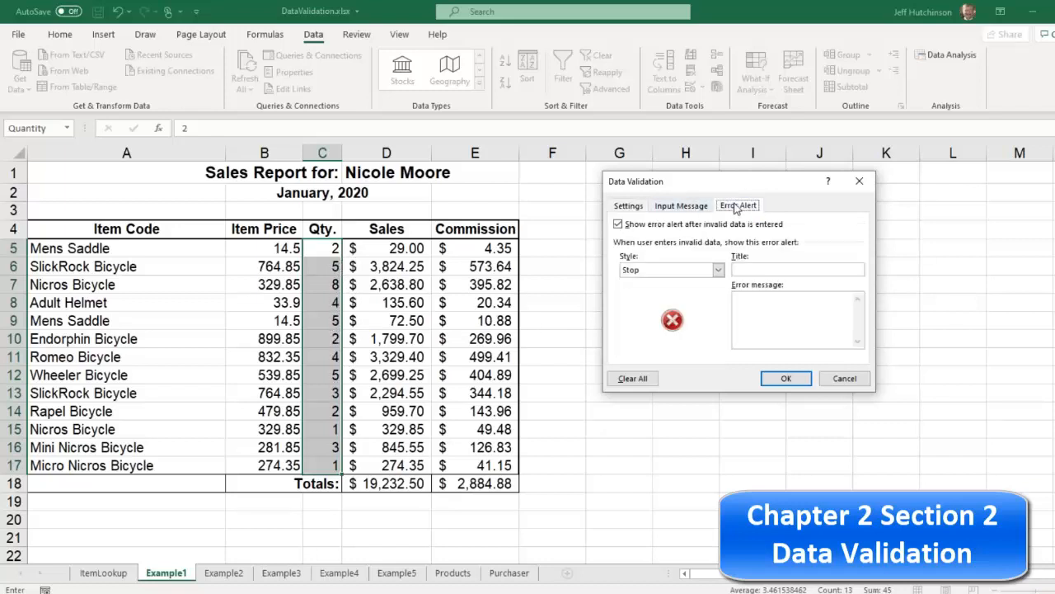
{"action": "left_click", "coordinate": [718, 270]}
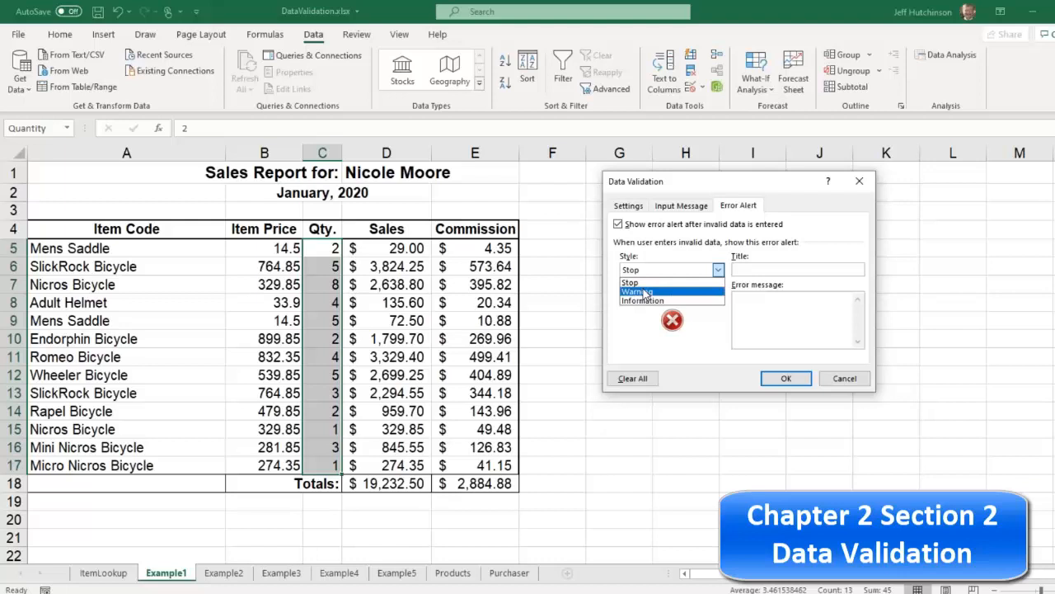
{"action": "left_click", "coordinate": [646, 284]}
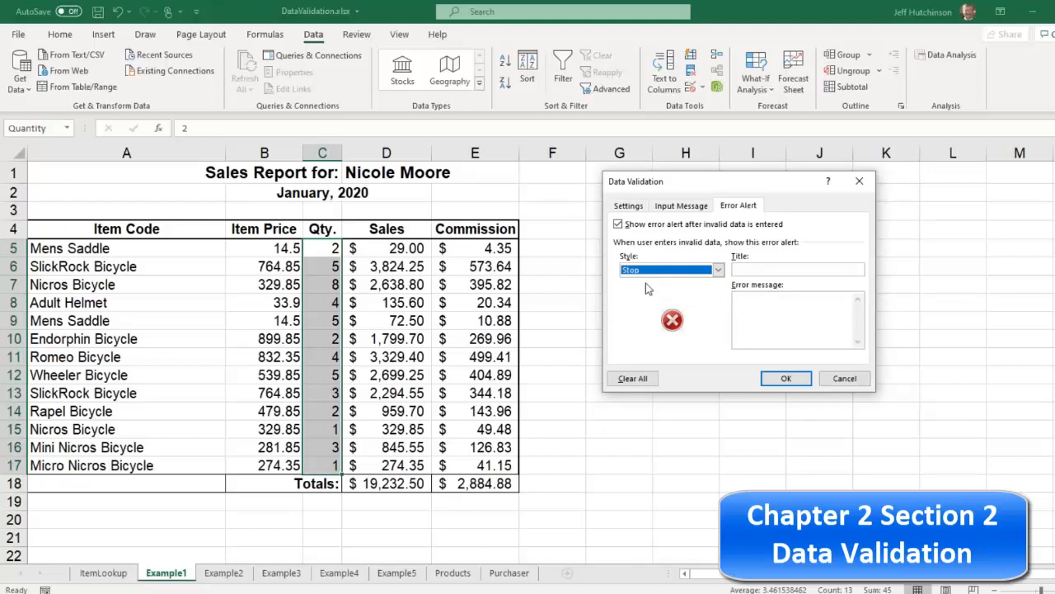
{"action": "left_click", "coordinate": [766, 270]}
{"action": "type", "text": "0"}
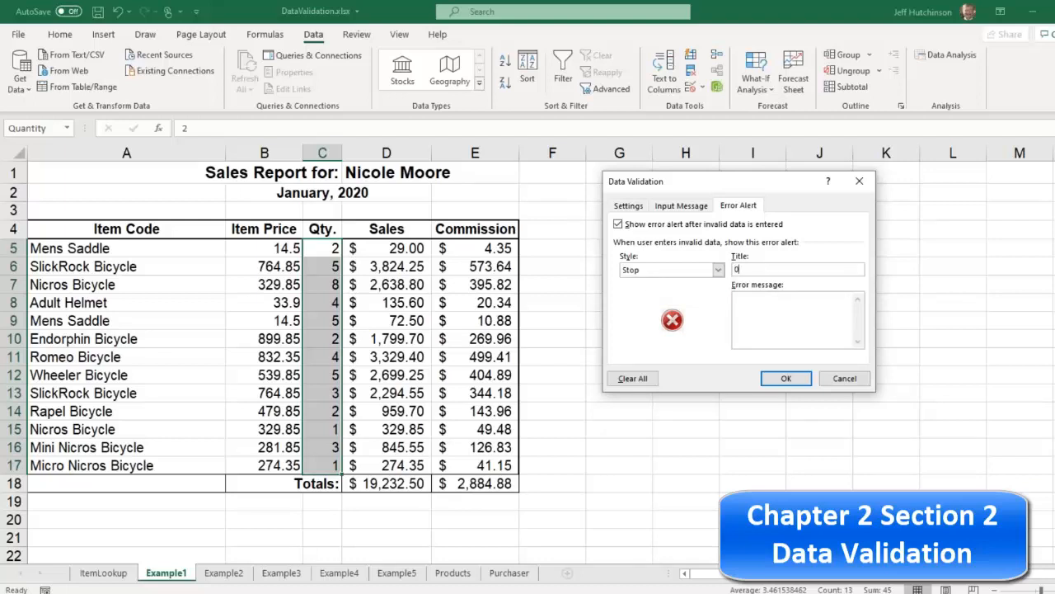
{"action": "type", "text": " to 4"}
Enter "No value over 4 is allowed" as the error message and apply the validation rule.
{"action": "type", "text": "No "}
{"action": "type", "text": "val"}
{"action": "type", "text": "ue"}
{"action": "type", "text": " over"}
{"action": "type", "text": " 4 is allow"}
{"action": "type", "text": "ed"}
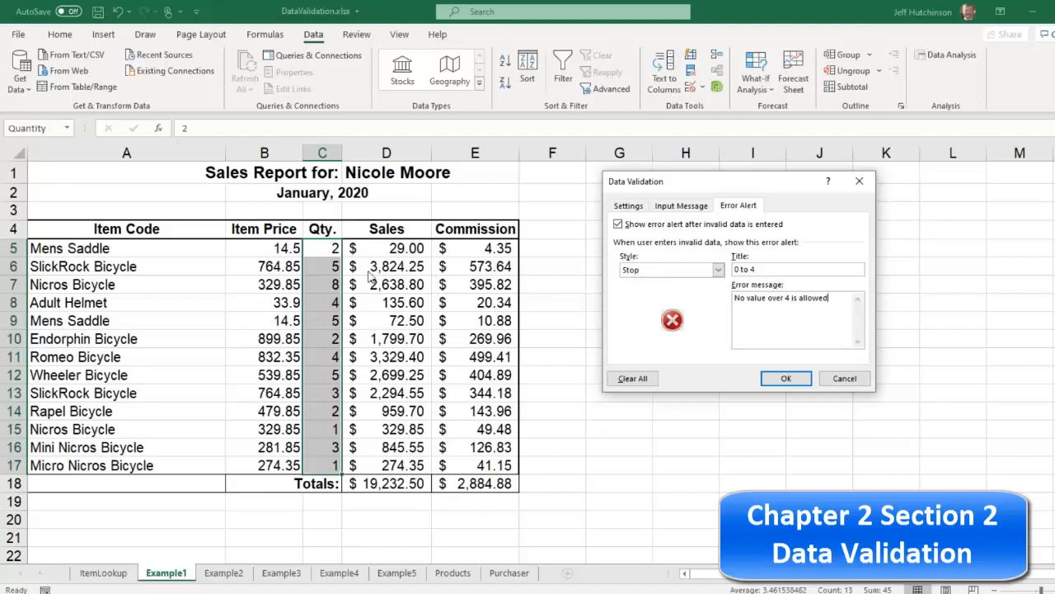
{"action": "left_click", "coordinate": [783, 378]}
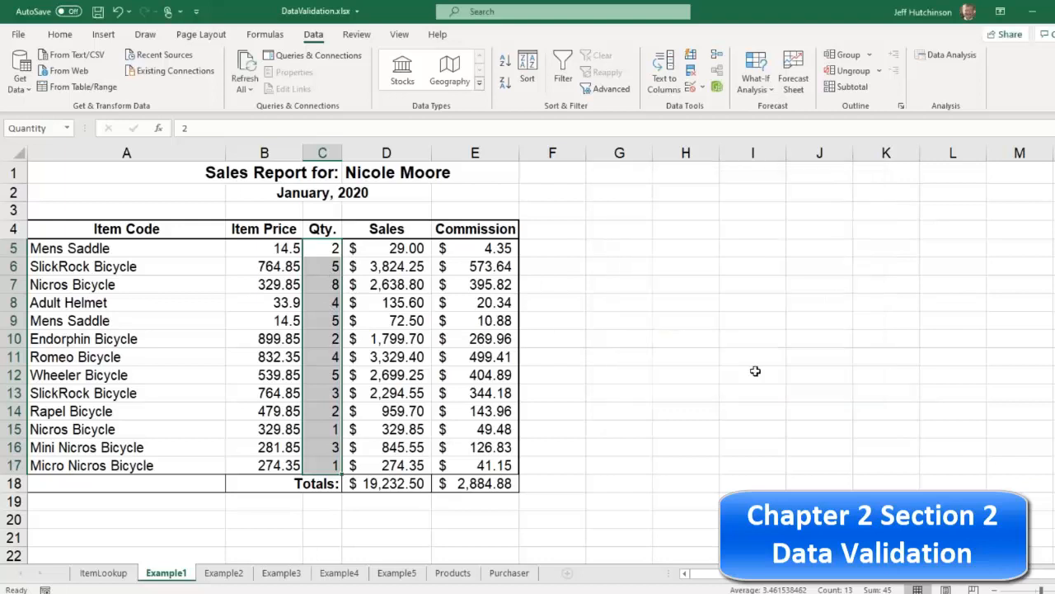
Test the rule by entering 6 in Qty. cell C10, and cancel the entry.
{"action": "left_click", "coordinate": [334, 339]}
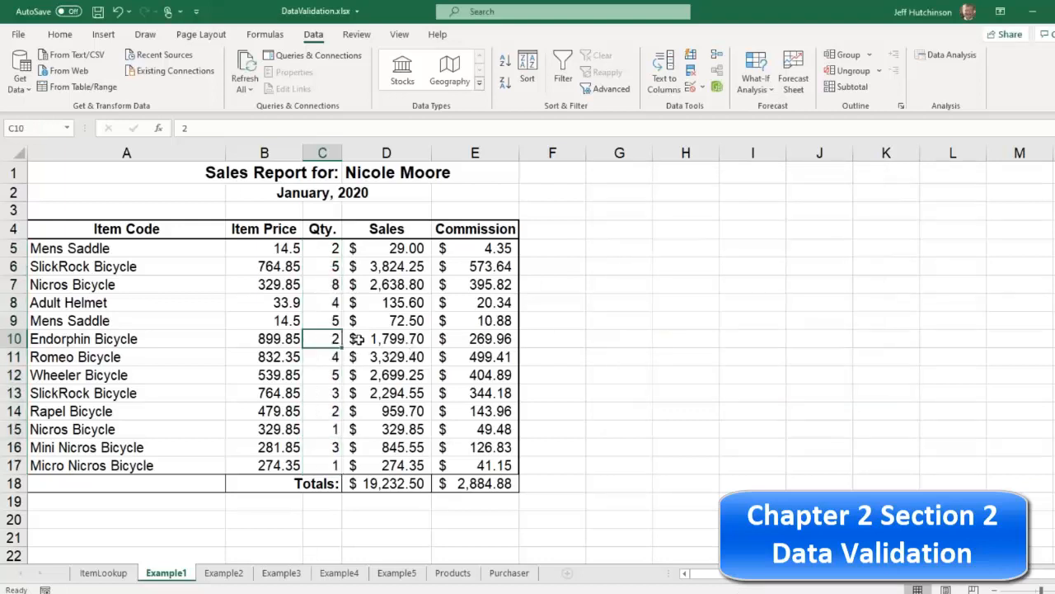
{"action": "type", "text": "6"}
{"action": "key", "text": "Return"}
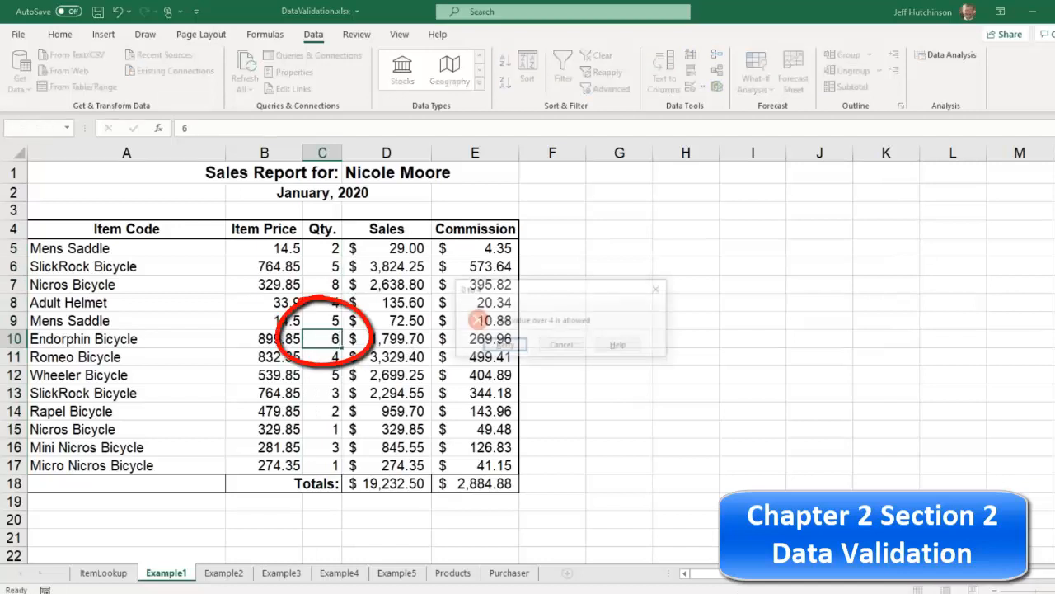
{"action": "left_click_drag", "start_coordinate": [540, 289], "coordinate": [583, 203]}
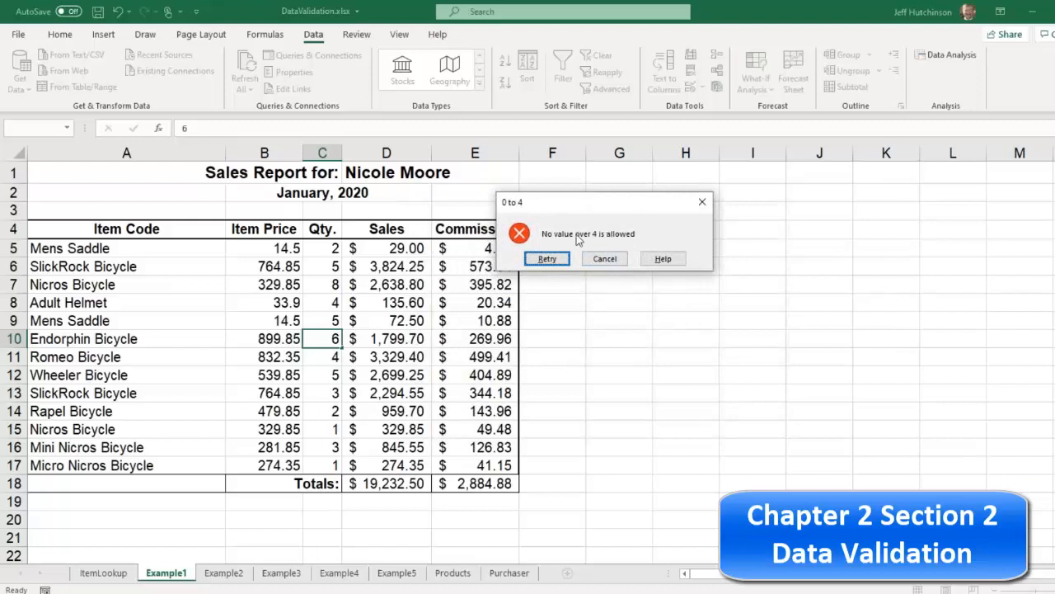
{"action": "left_click", "coordinate": [605, 258]}
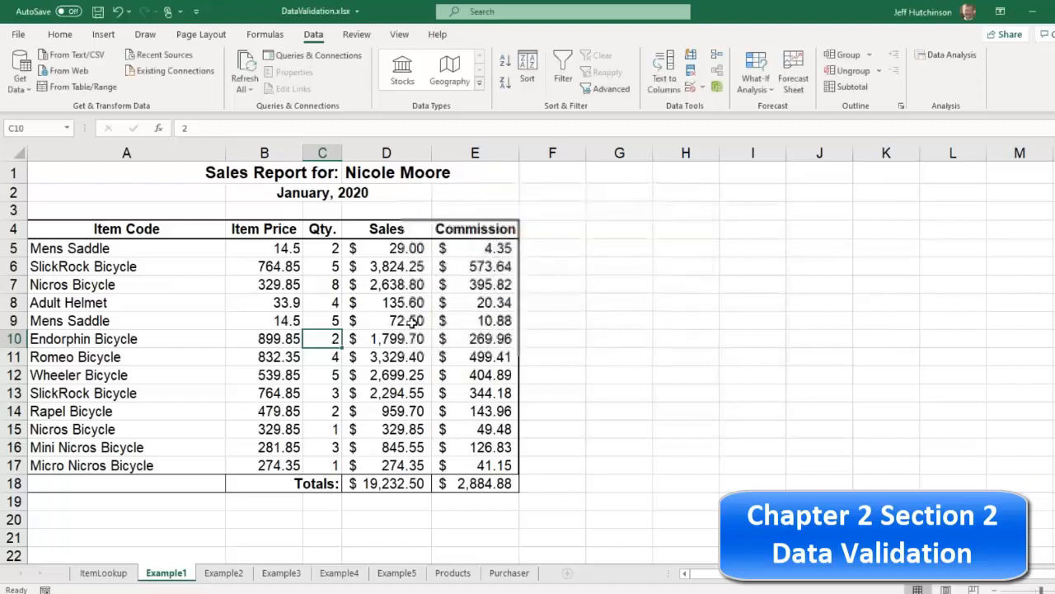
Test the rule again by entering 5 in Qty. cell C15, and cancel the entry.
{"action": "left_click", "coordinate": [333, 426]}
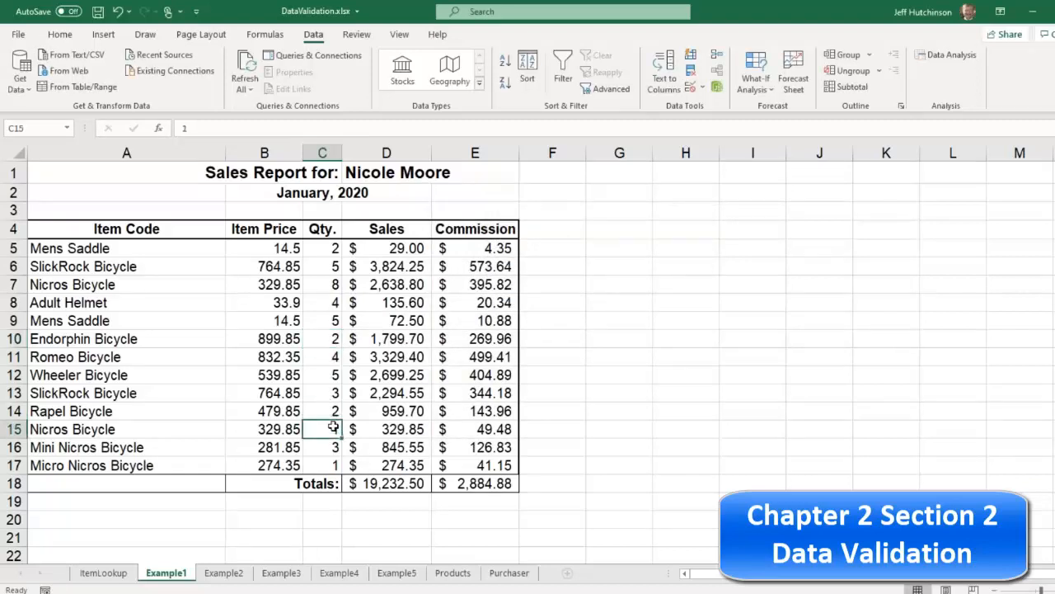
{"action": "type", "text": "5"}
{"action": "key", "text": "Return"}
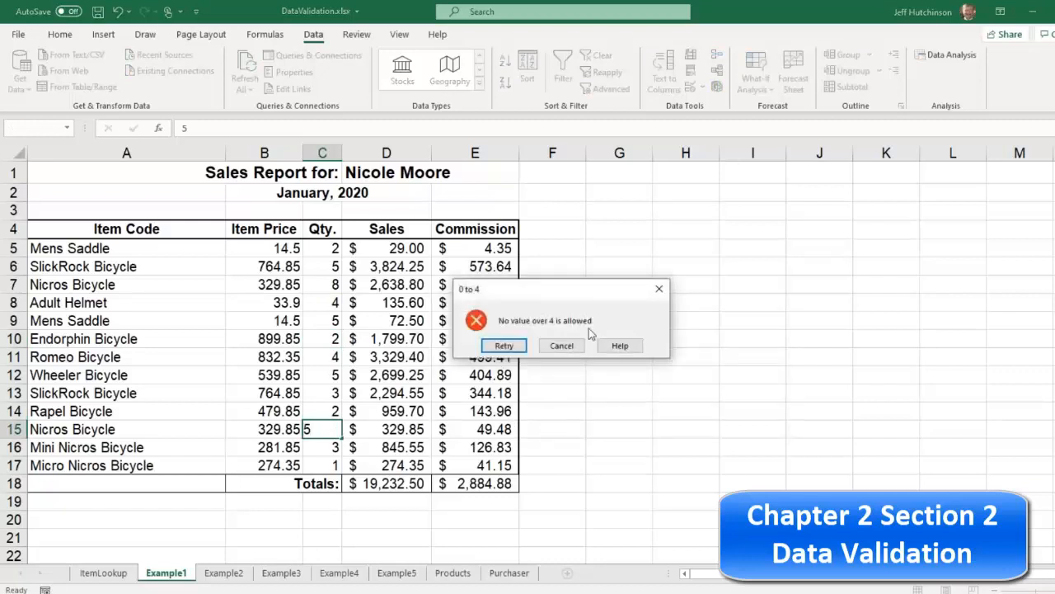
{"action": "left_click", "coordinate": [549, 344]}
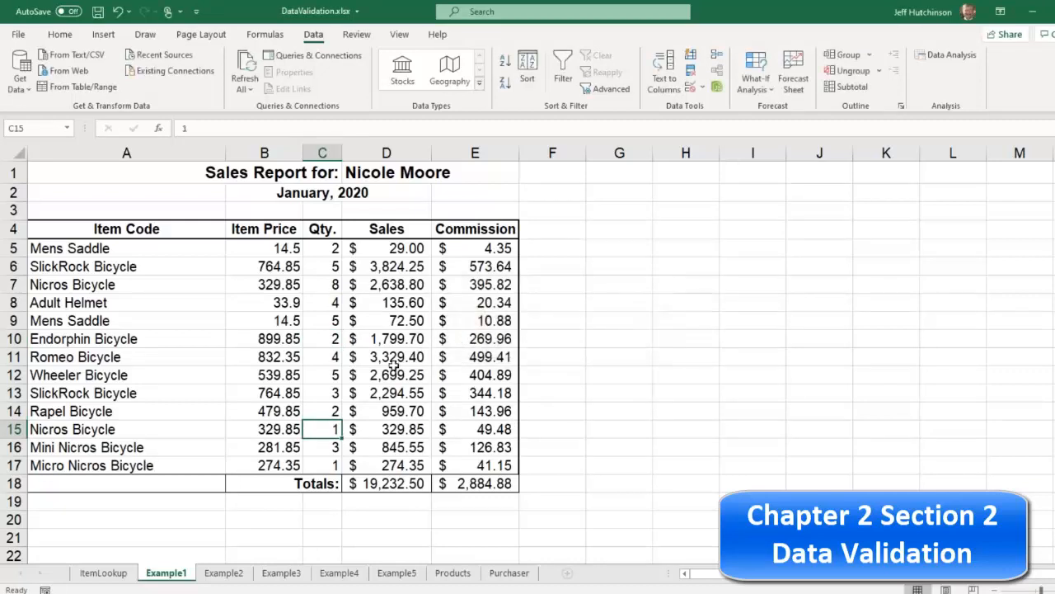
Circle the invalid data in the sales report and clear the validation circles again.
{"action": "left_click", "coordinate": [334, 284]}
{"action": "left_click", "coordinate": [336, 322]}
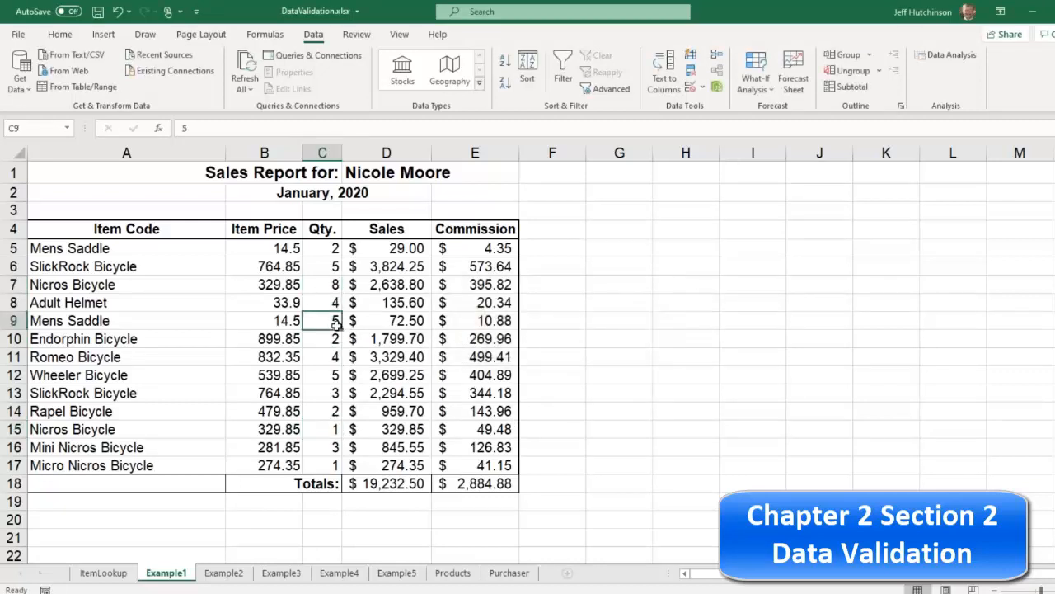
{"action": "left_click", "coordinate": [334, 285]}
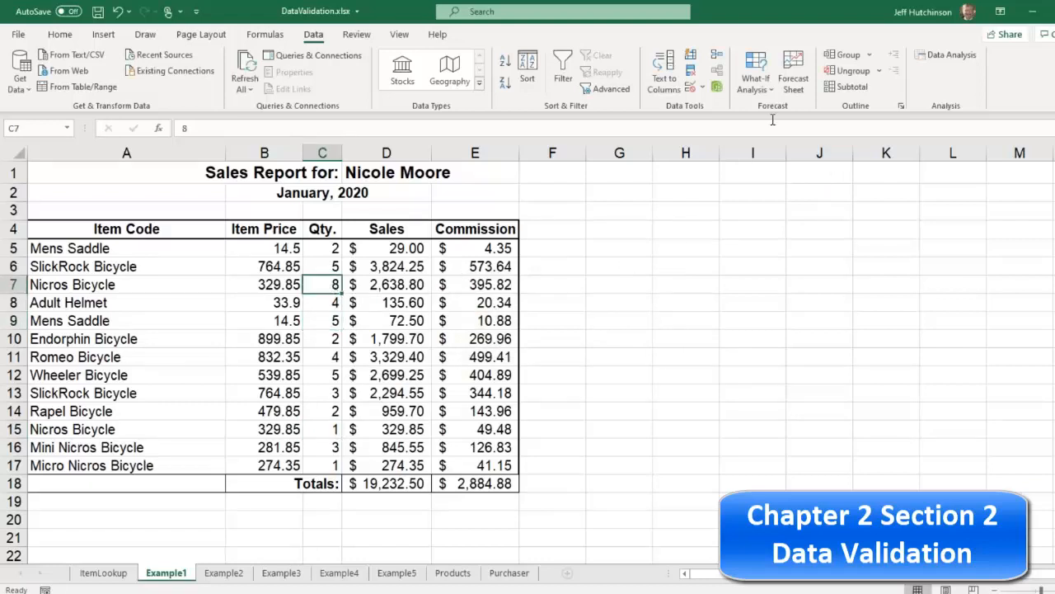
{"action": "left_click", "coordinate": [703, 86]}
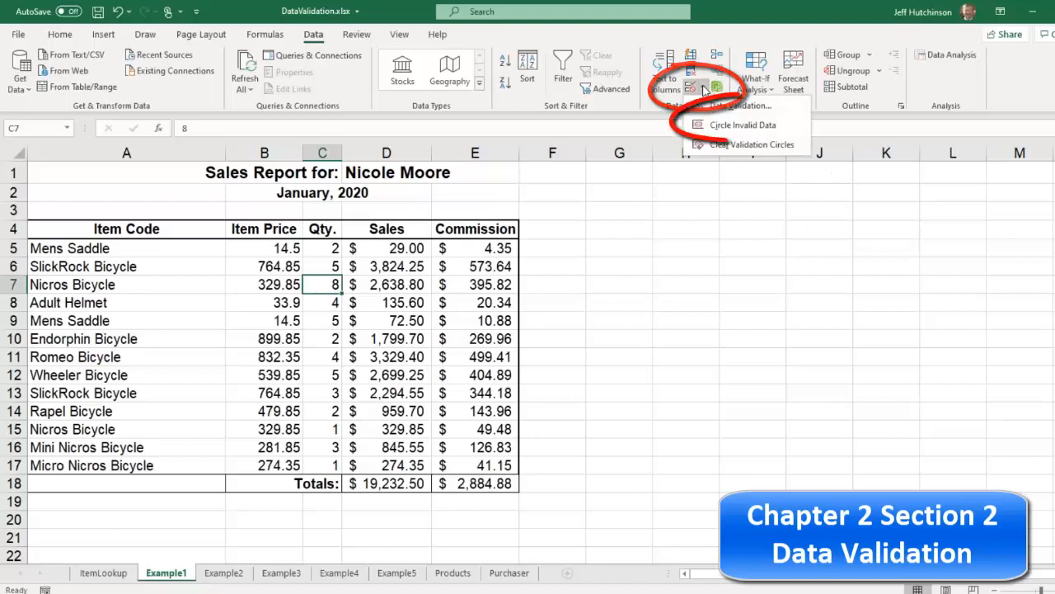
{"action": "left_click", "coordinate": [757, 128]}
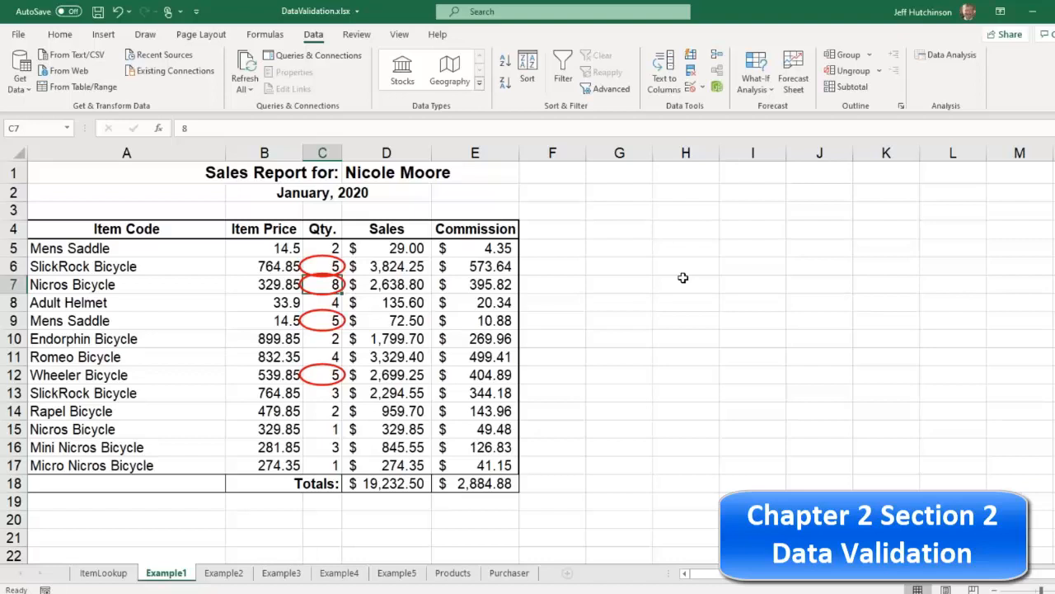
{"action": "left_click", "coordinate": [703, 87]}
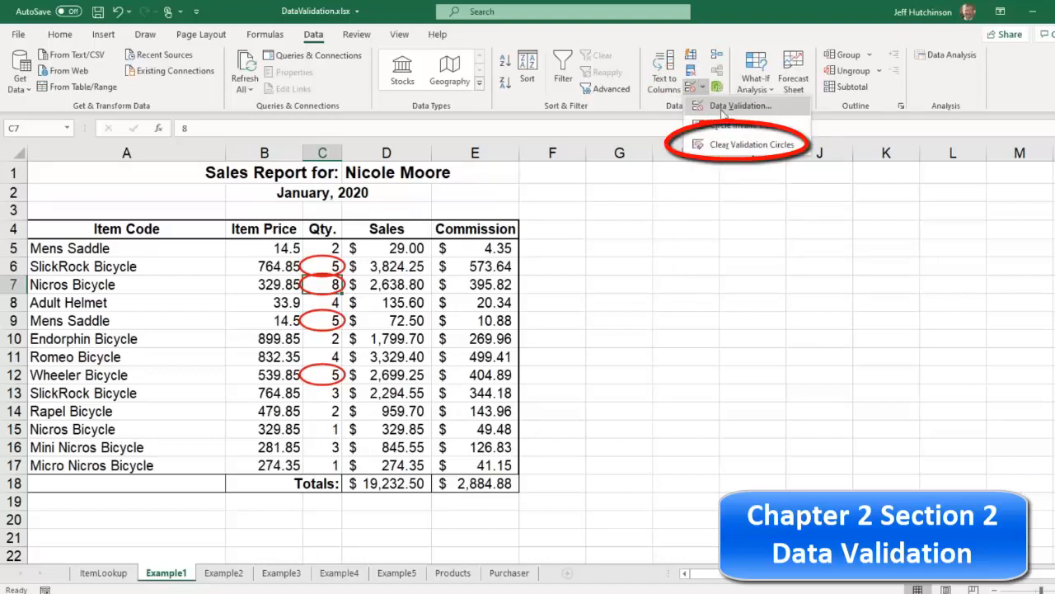
{"action": "left_click", "coordinate": [734, 145]}
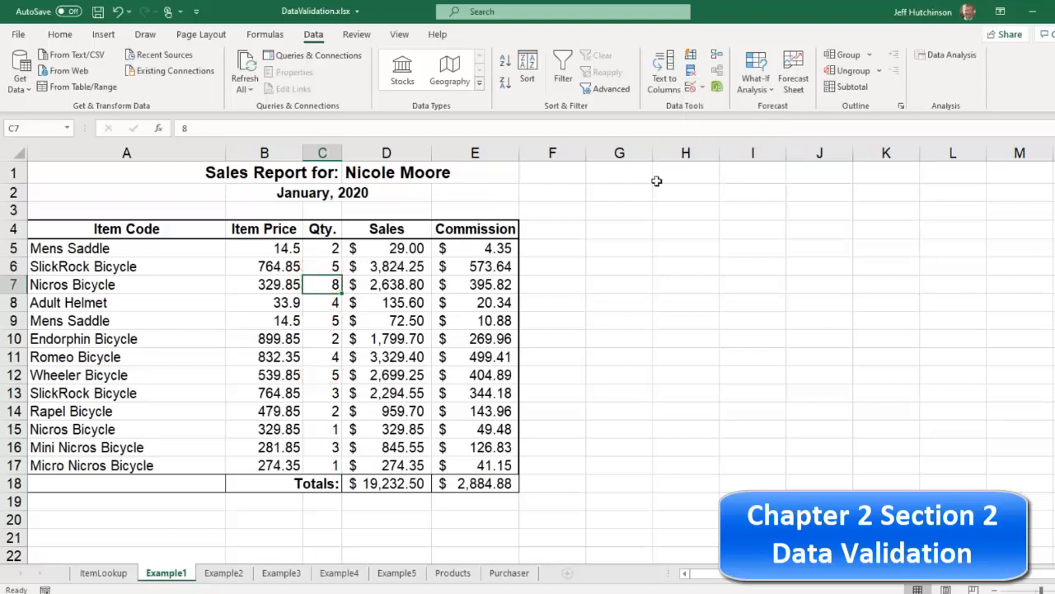
Select all cells on the Example1 sheet that contain data validation.
{"action": "left_click", "coordinate": [586, 282]}
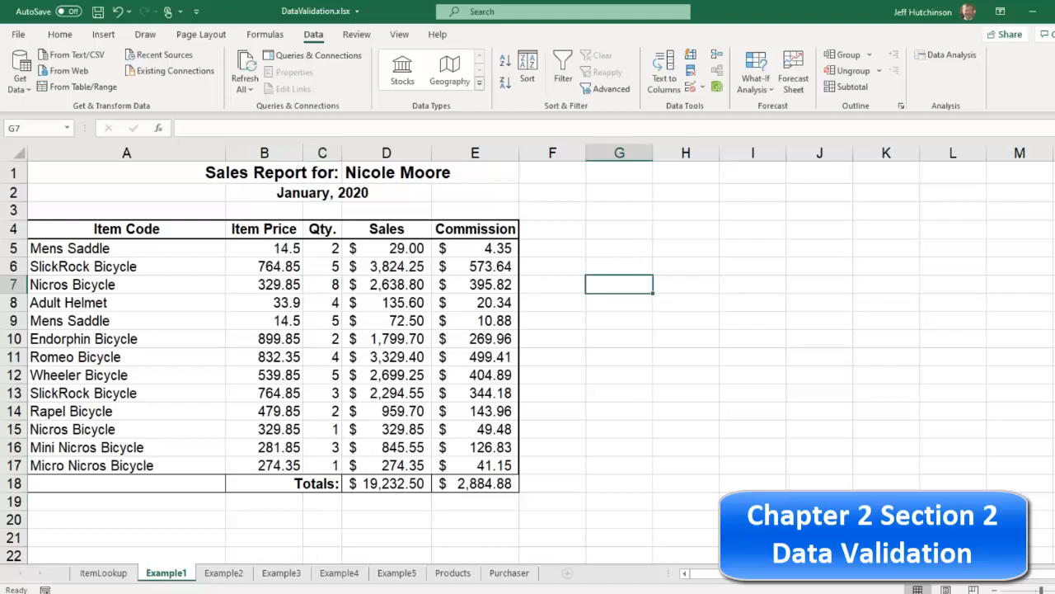
{"action": "left_click", "coordinate": [70, 37]}
{"action": "left_click", "coordinate": [924, 88]}
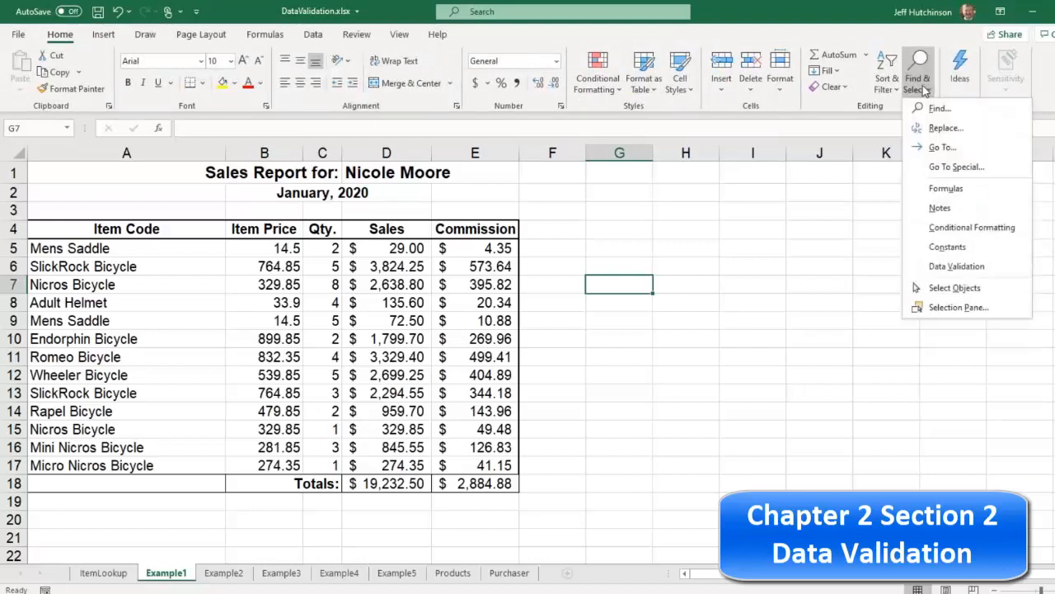
{"action": "left_click", "coordinate": [956, 267]}
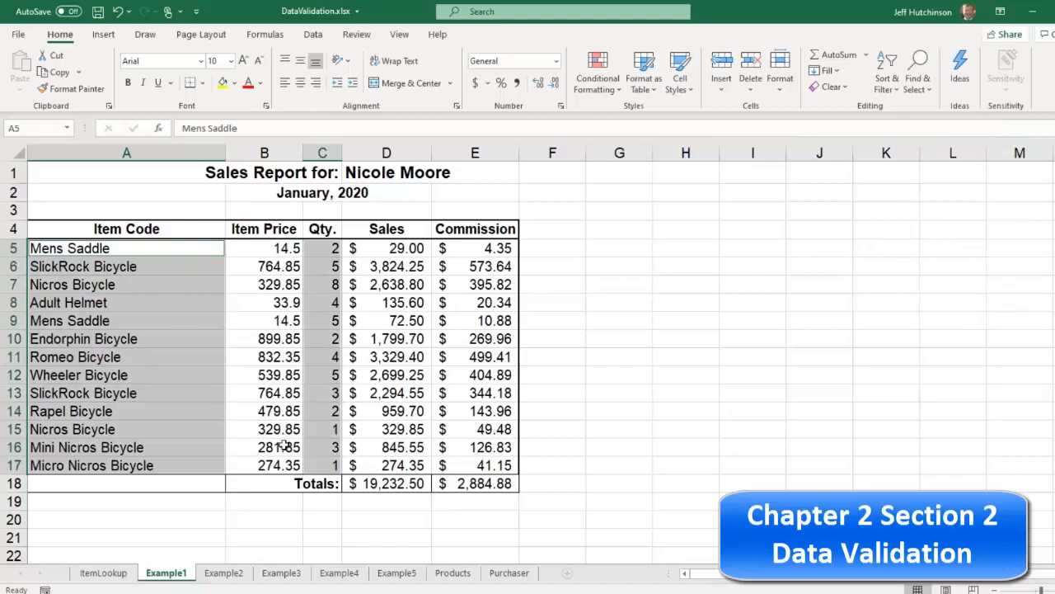
Enter 3 in the empty cell H10 and copy it into Qty. cell C10.
{"action": "left_click", "coordinate": [673, 339]}
{"action": "type", "text": "3"}
{"action": "key", "text": "Return"}
{"action": "left_click", "coordinate": [686, 337]}
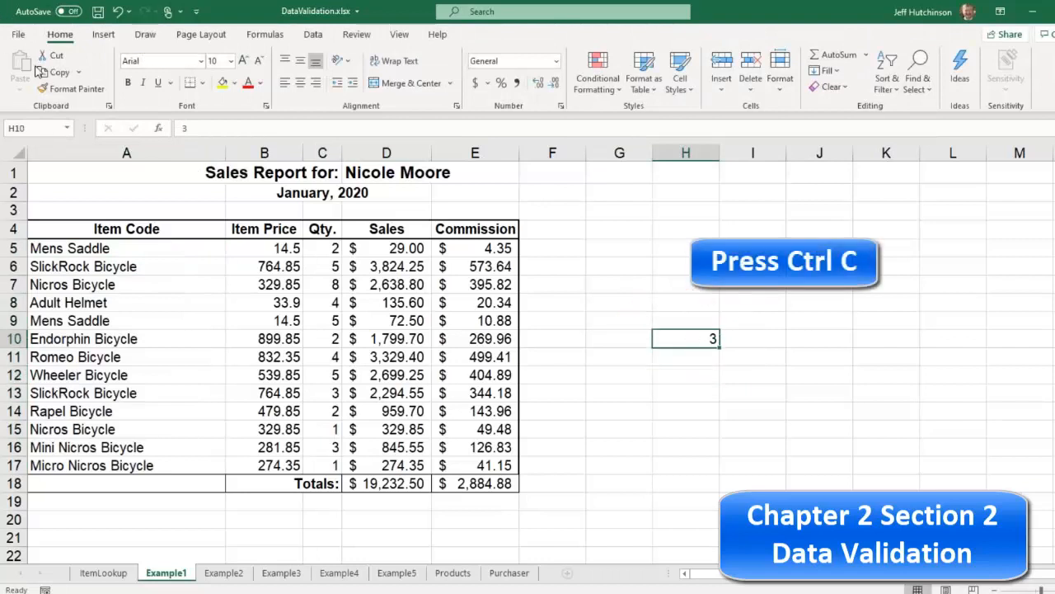
{"action": "key", "text": "ctrl+c"}
{"action": "left_click", "coordinate": [337, 337]}
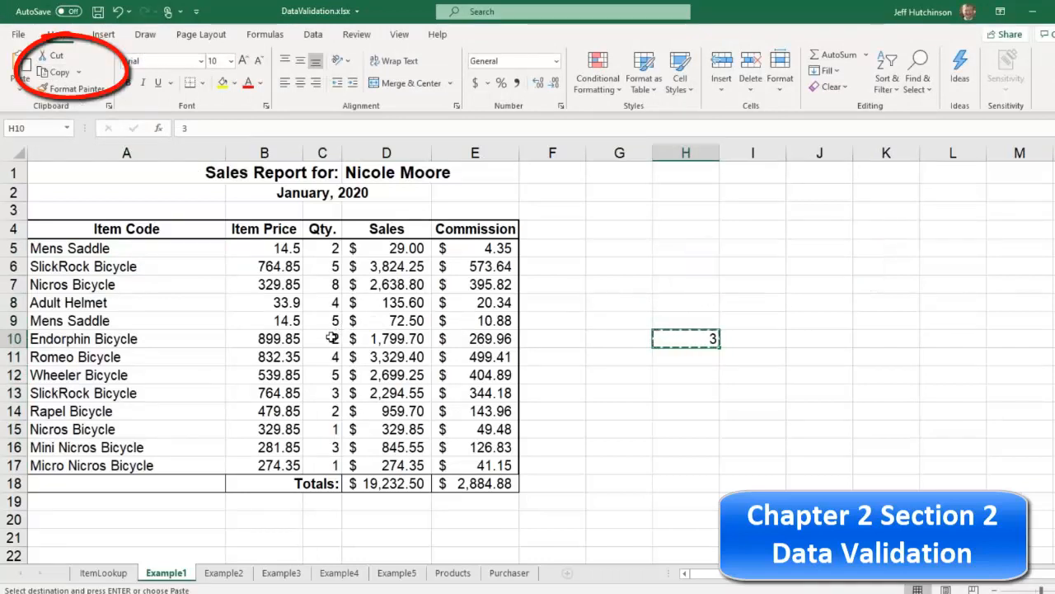
{"action": "key", "text": "ctrl+v"}
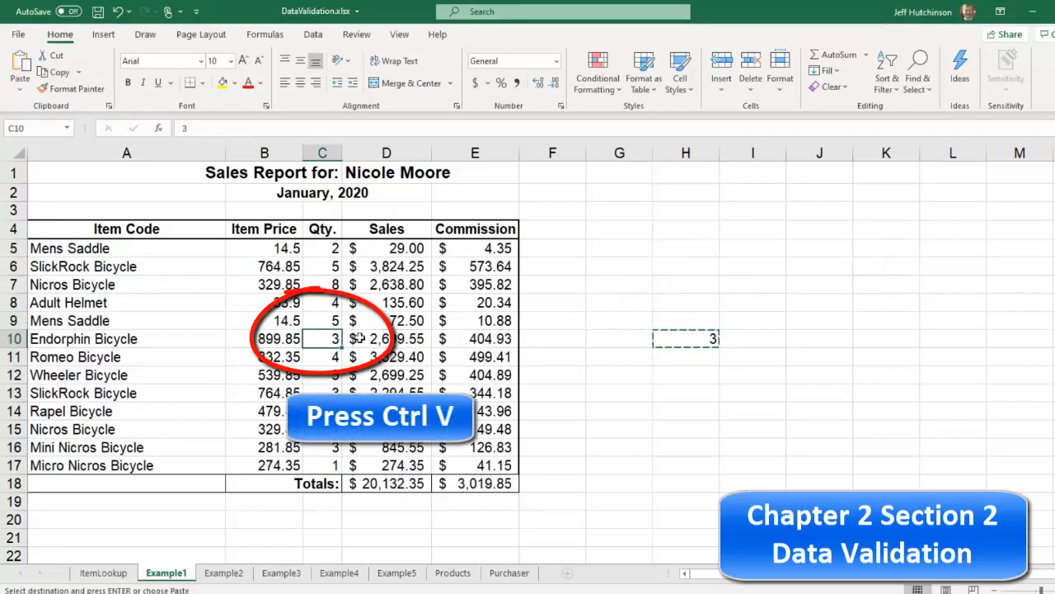
Select all cells containing data validation on the Example1 sheet to check whether pasted cell C10 still has it.
{"action": "left_click", "coordinate": [687, 322]}
{"action": "left_click_drag", "start_coordinate": [643, 280], "coordinate": [637, 265]}
{"action": "left_click", "coordinate": [918, 86]}
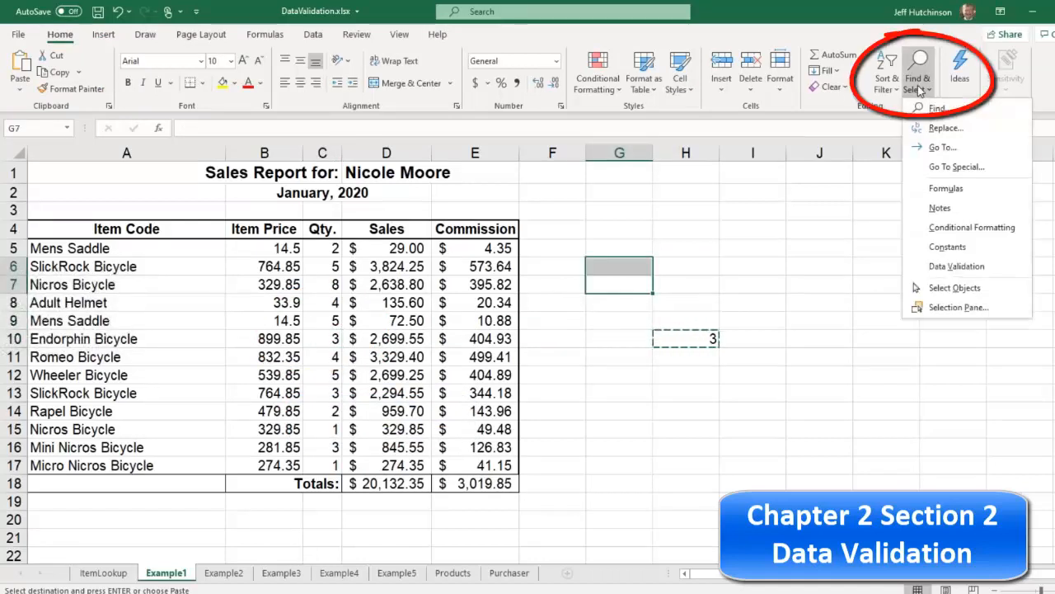
{"action": "left_click", "coordinate": [956, 263]}
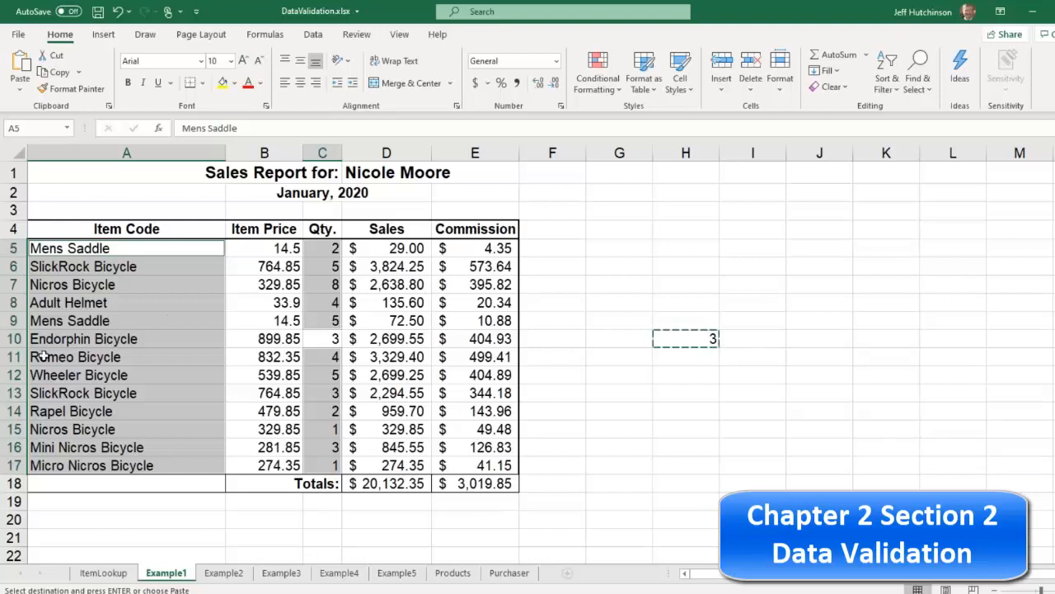
Insert a blank row above the SlickRock Bicycle entry in row 13.
{"action": "left_click", "coordinate": [15, 393]}
{"action": "right_click", "coordinate": [15, 393]}
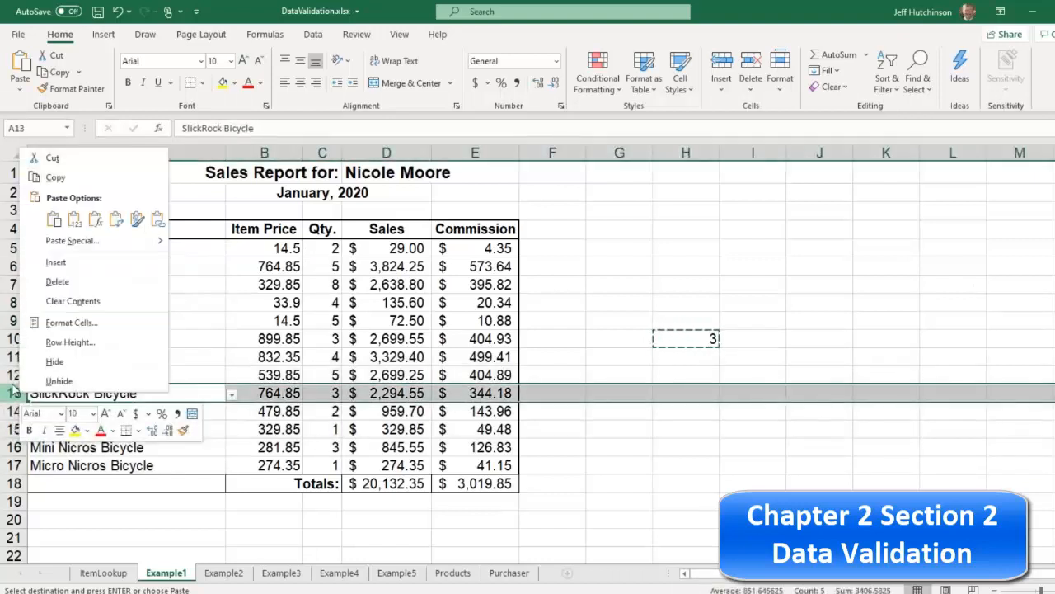
{"action": "left_click", "coordinate": [91, 262]}
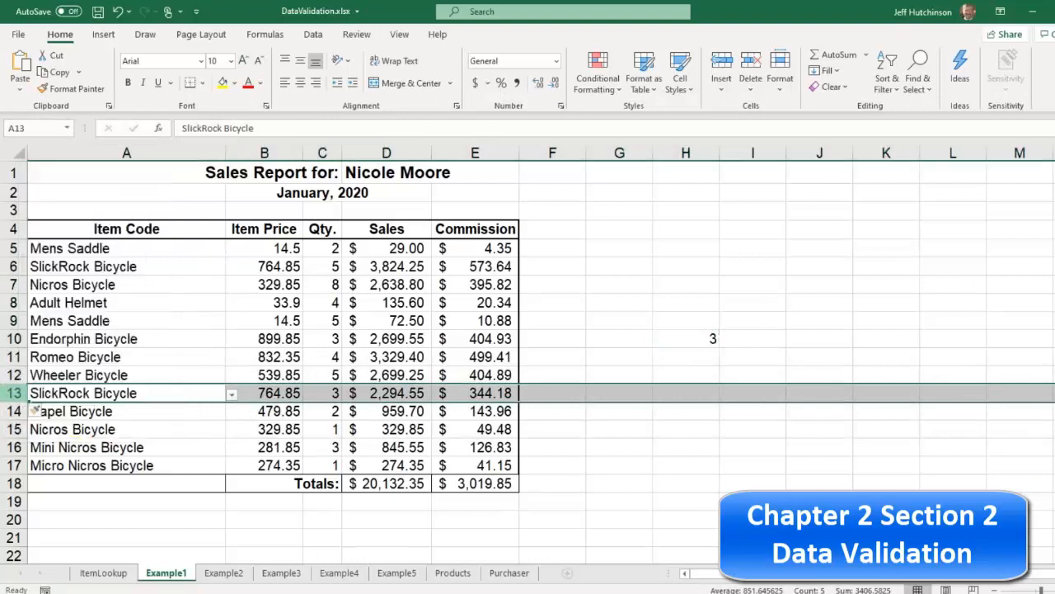
{"action": "left_click", "coordinate": [393, 344]}
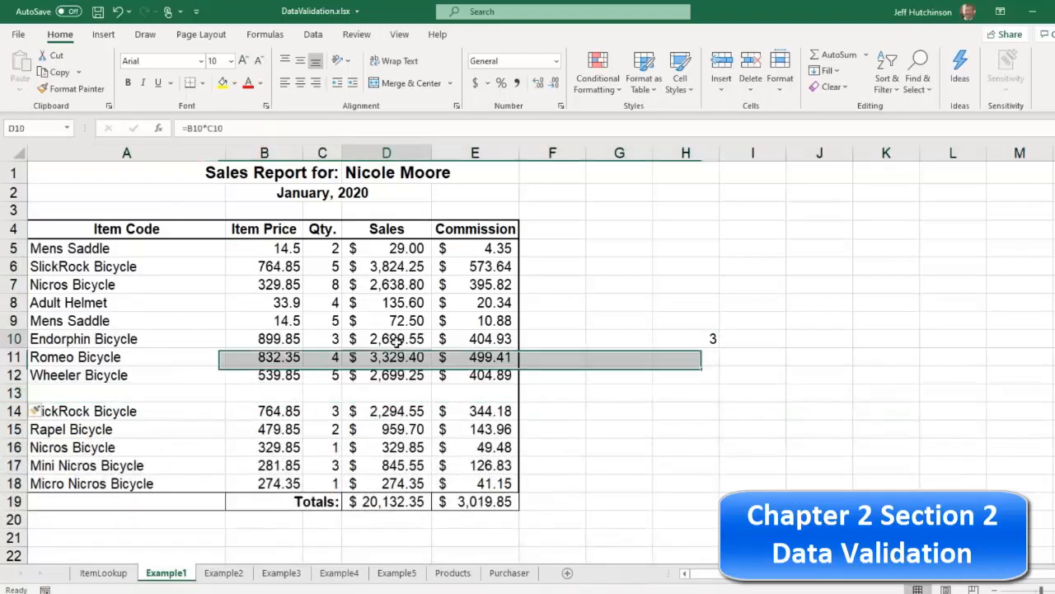
Select all data validation cells on the sheet to check whether inserted row 13 includes the rules.
{"action": "left_click", "coordinate": [806, 323]}
{"action": "left_click", "coordinate": [918, 78]}
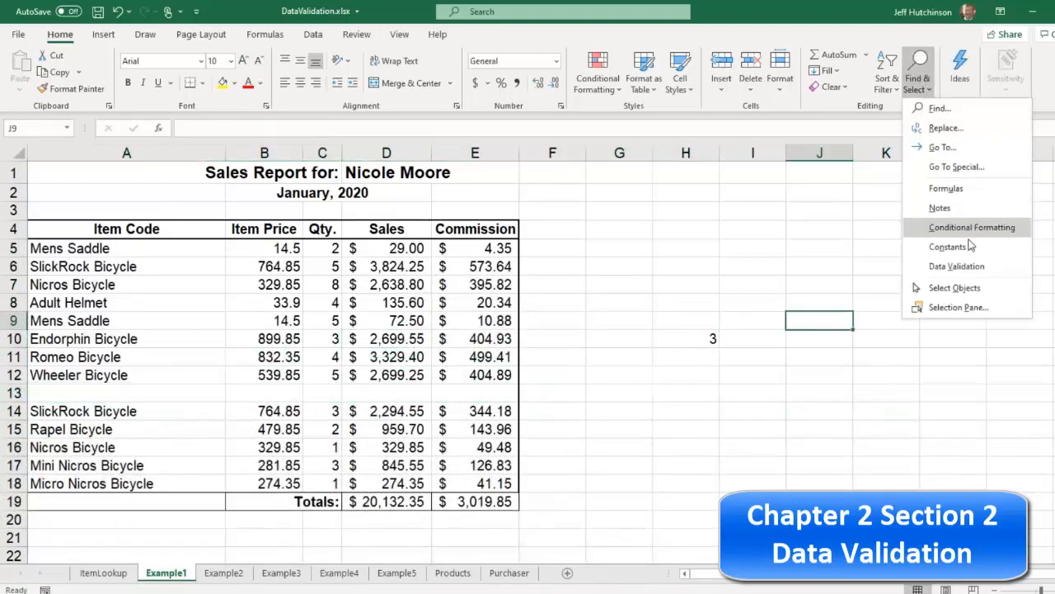
{"action": "left_click", "coordinate": [957, 267]}
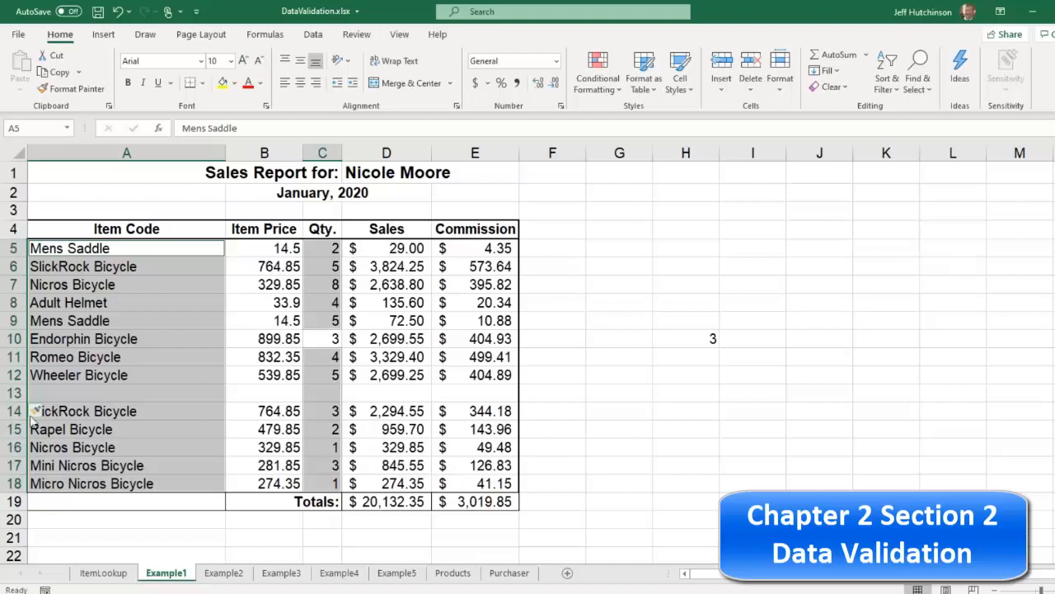
Delete the blank row 13 from the sales report and select Qty. cell C5.
{"action": "left_click", "coordinate": [14, 392]}
{"action": "right_click", "coordinate": [14, 393]}
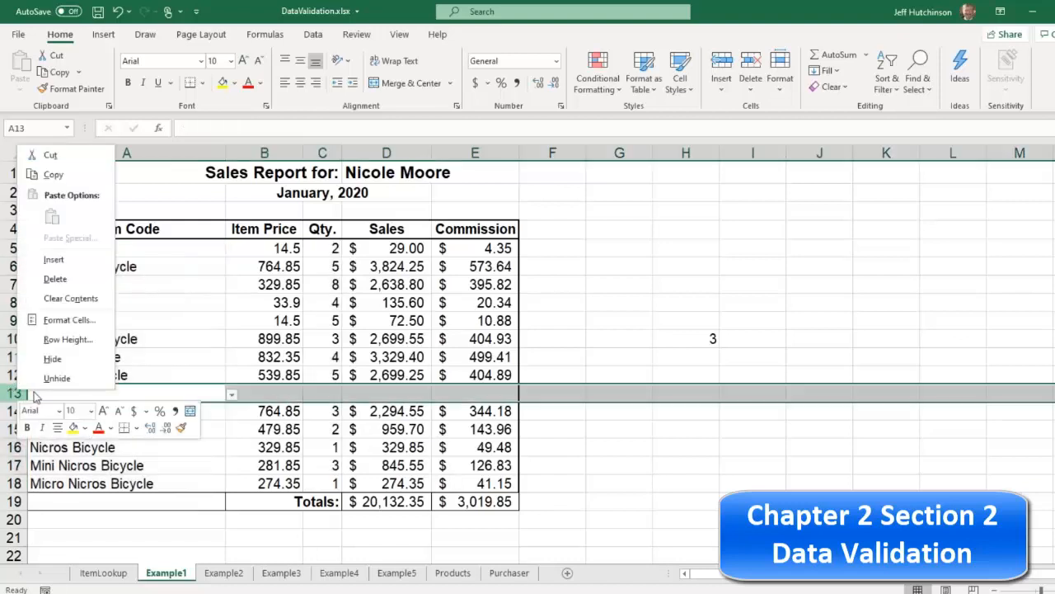
{"action": "left_click", "coordinate": [55, 279]}
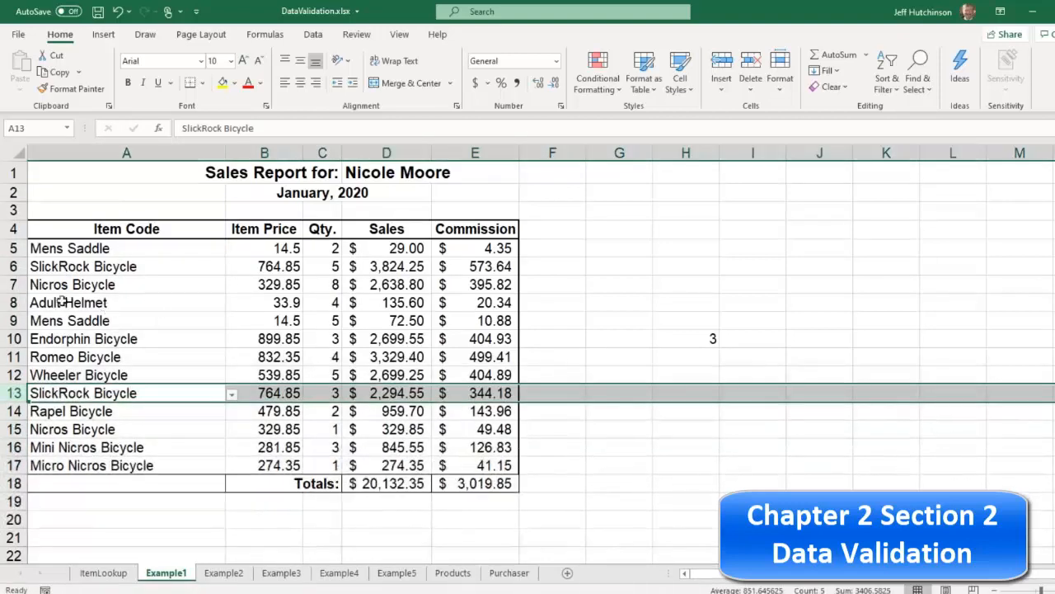
{"action": "left_click", "coordinate": [51, 302]}
{"action": "left_click", "coordinate": [152, 245]}
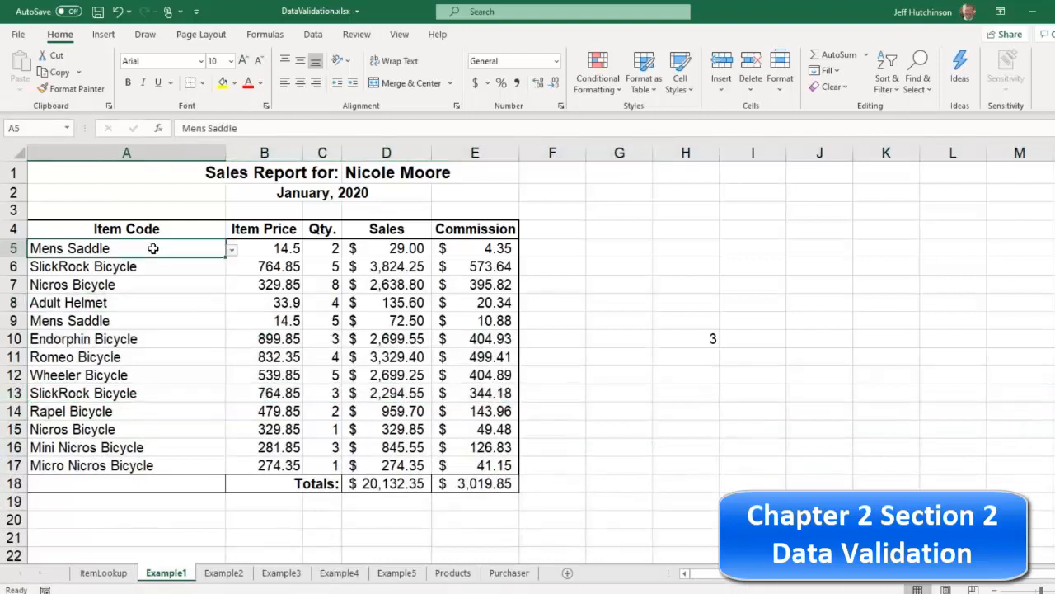
{"action": "left_click", "coordinate": [324, 252]}
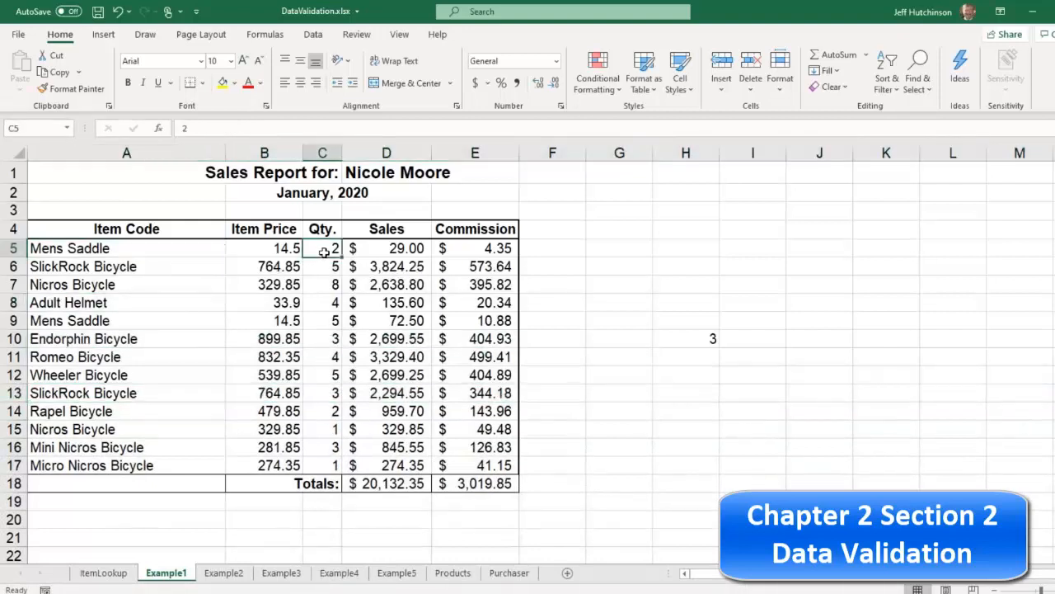
Examine the Date, amount, Destination and Expense entry cells of the Travel Expenses form on the Example2 sheet.
{"action": "left_click", "coordinate": [219, 574]}
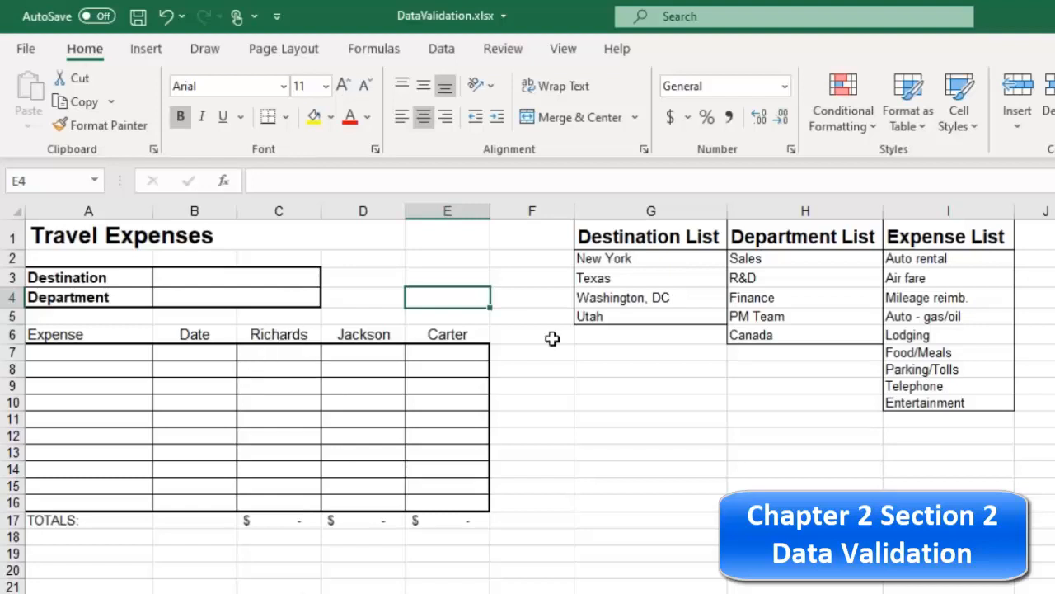
{"action": "left_click_drag", "start_coordinate": [193, 352], "coordinate": [193, 503]}
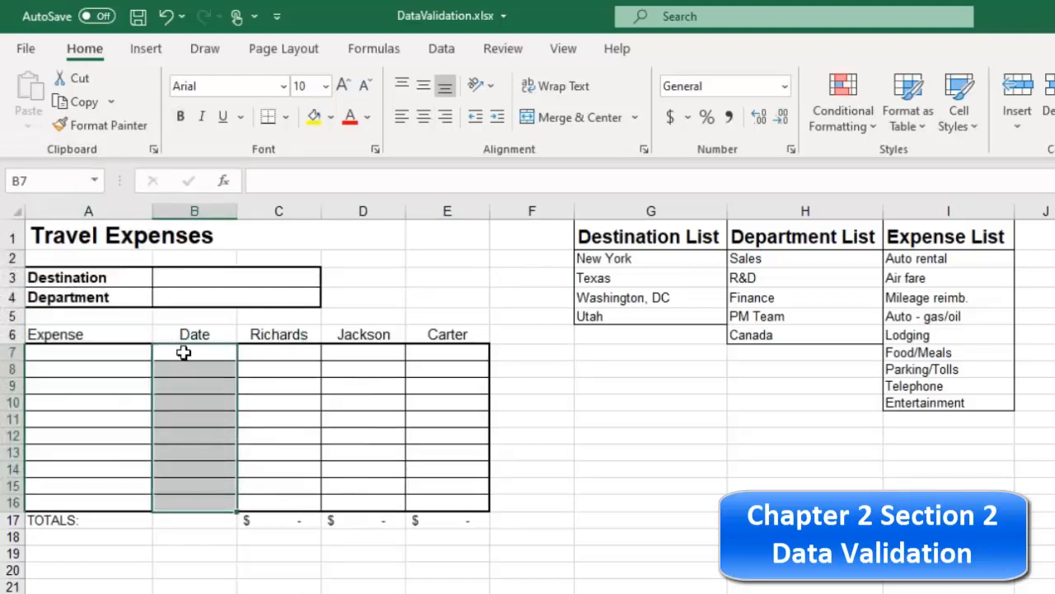
{"action": "left_click", "coordinate": [183, 352]}
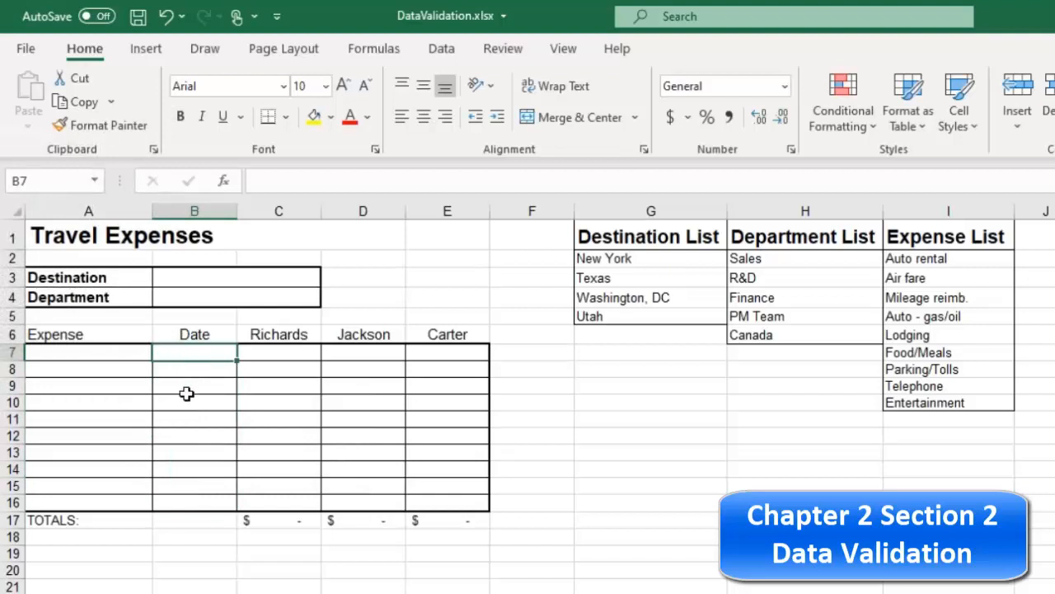
{"action": "left_click_drag", "start_coordinate": [198, 353], "coordinate": [212, 501]}
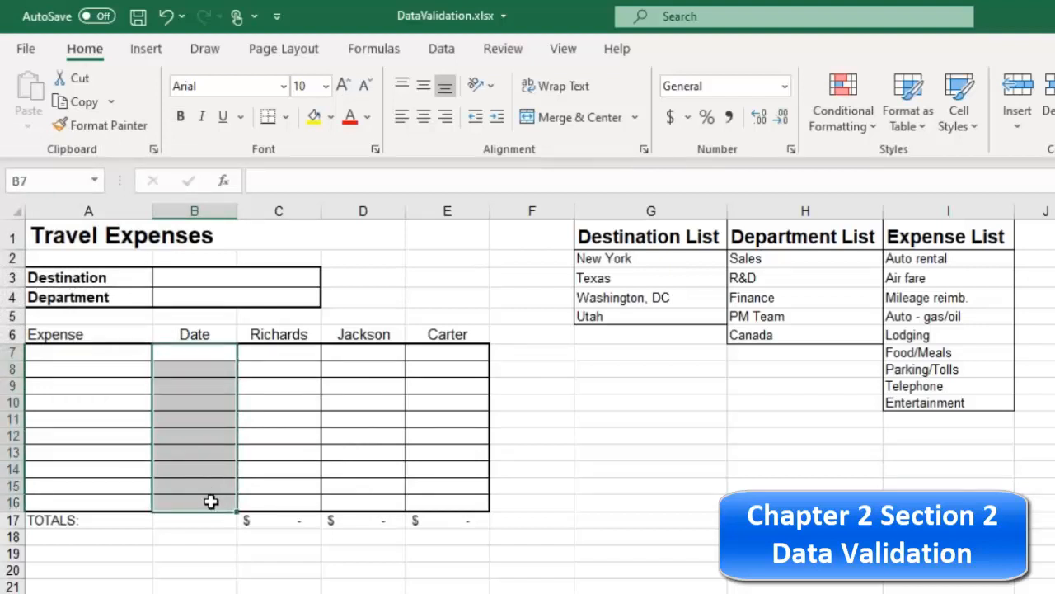
{"action": "left_click", "coordinate": [290, 352]}
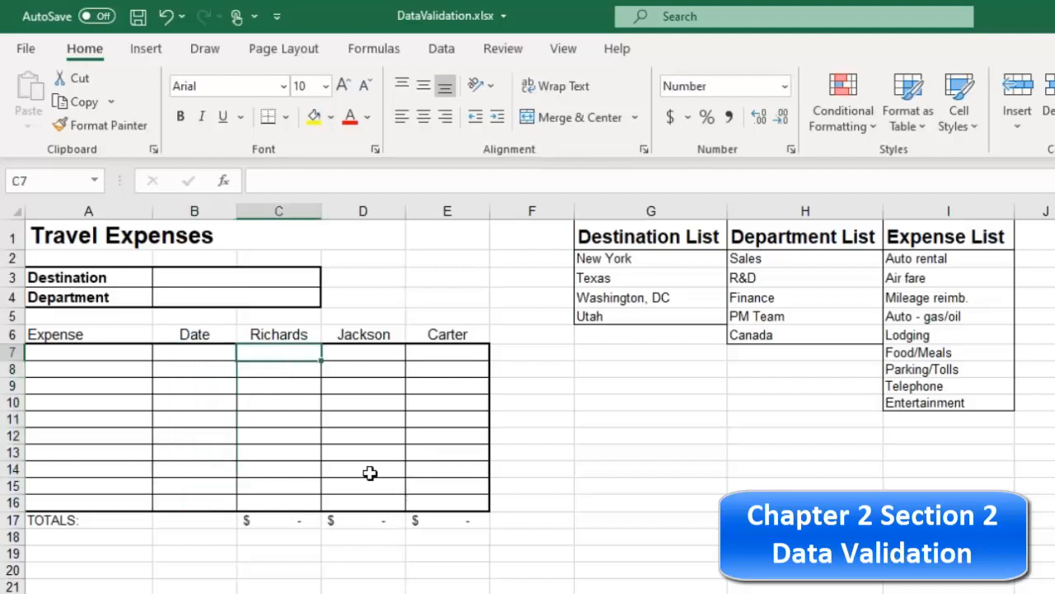
{"action": "left_click", "coordinate": [210, 276]}
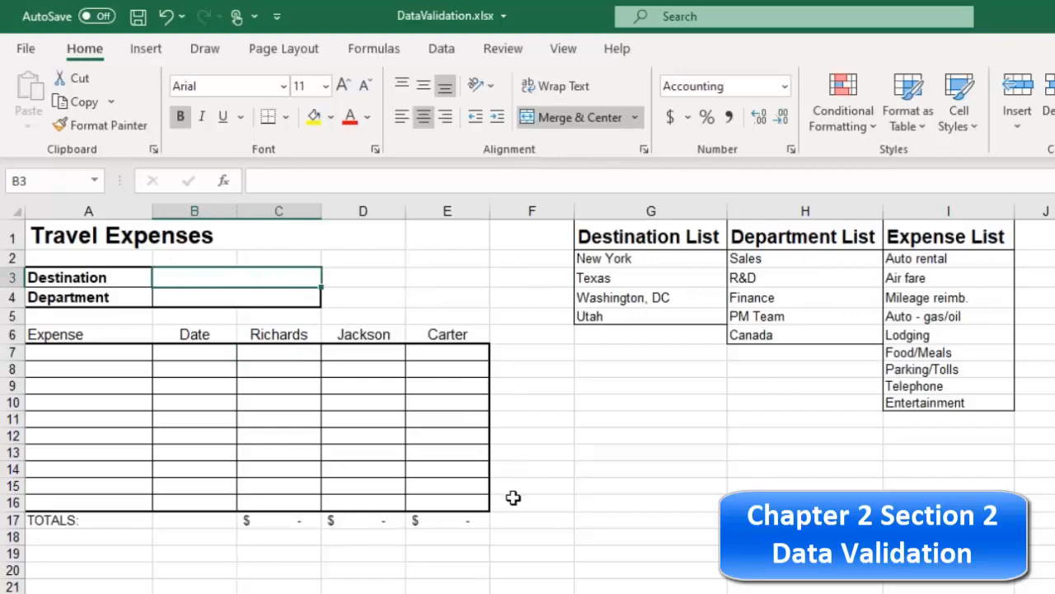
{"action": "left_click_drag", "start_coordinate": [91, 349], "coordinate": [136, 502]}
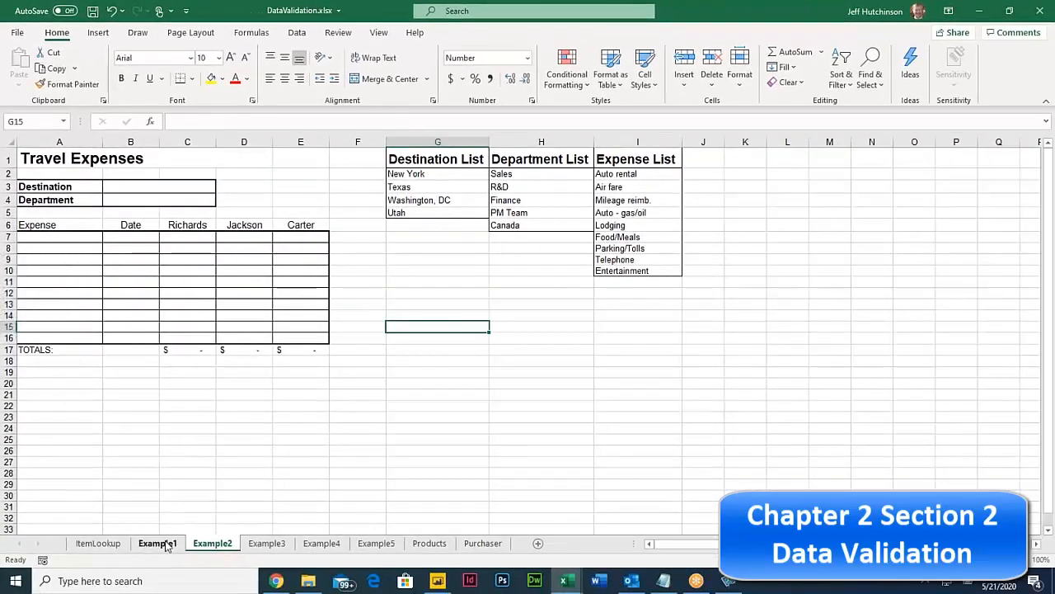
Open the data validation settings for Qty. cells C5:C17 on the Example1 sheet, extending the validation to cells without it.
{"action": "left_click", "coordinate": [161, 544]}
{"action": "left_click_drag", "start_coordinate": [312, 235], "coordinate": [318, 441]}
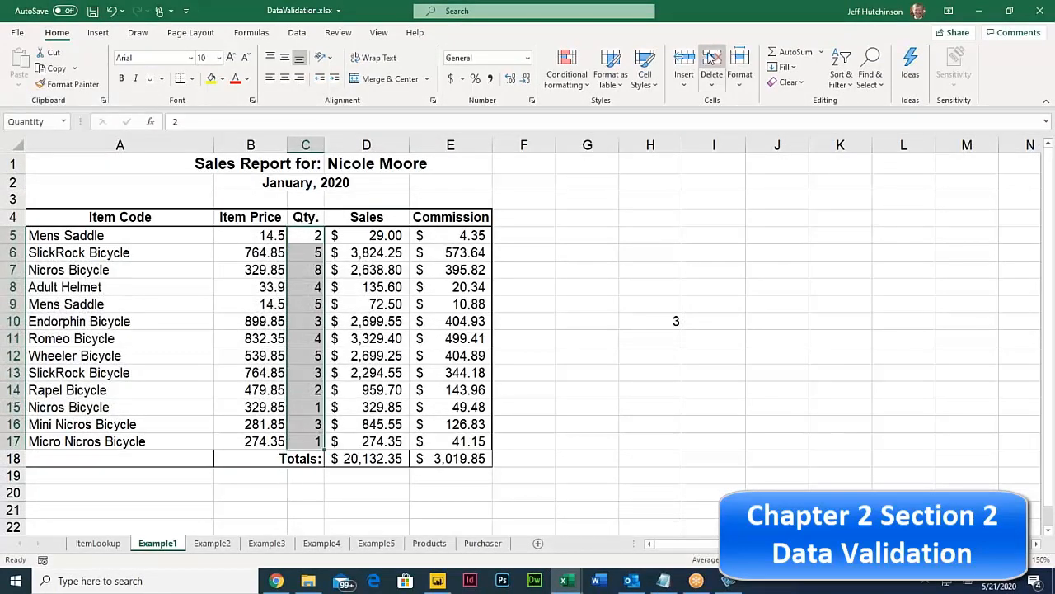
{"action": "left_click", "coordinate": [581, 88]}
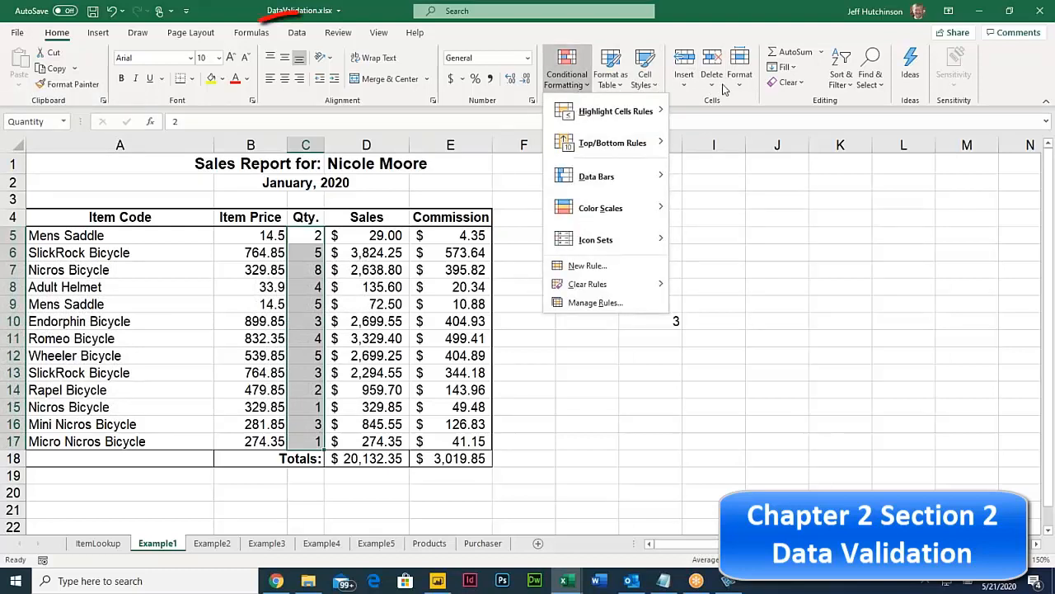
{"action": "left_click", "coordinate": [295, 33]}
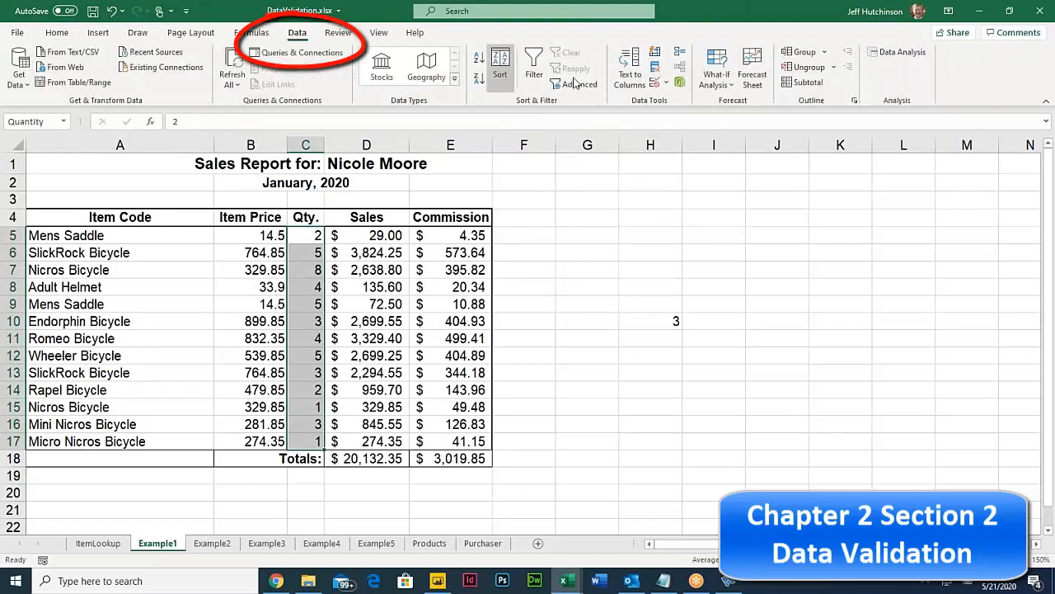
{"action": "left_click", "coordinate": [667, 85]}
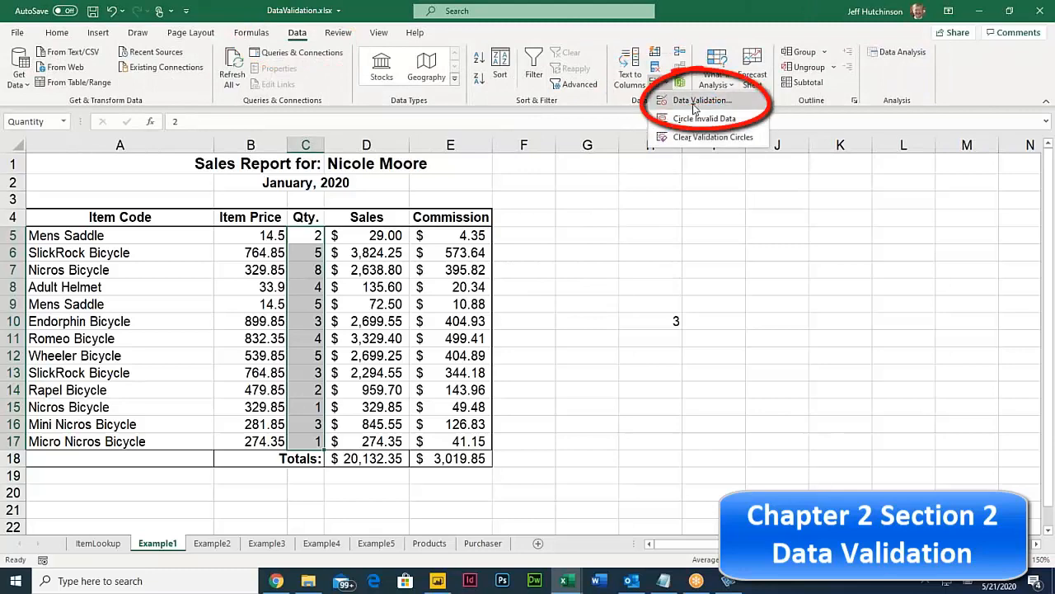
{"action": "left_click", "coordinate": [691, 101]}
{"action": "left_click", "coordinate": [483, 328]}
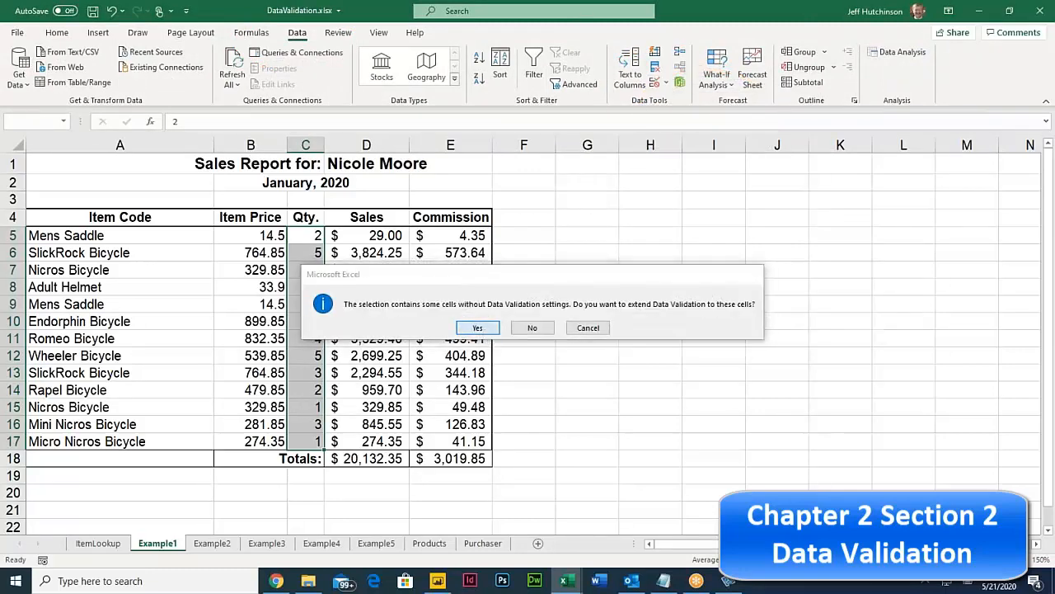
Copy the error alert title "0 to 4" into the input message title.
{"action": "left_click", "coordinate": [646, 195]}
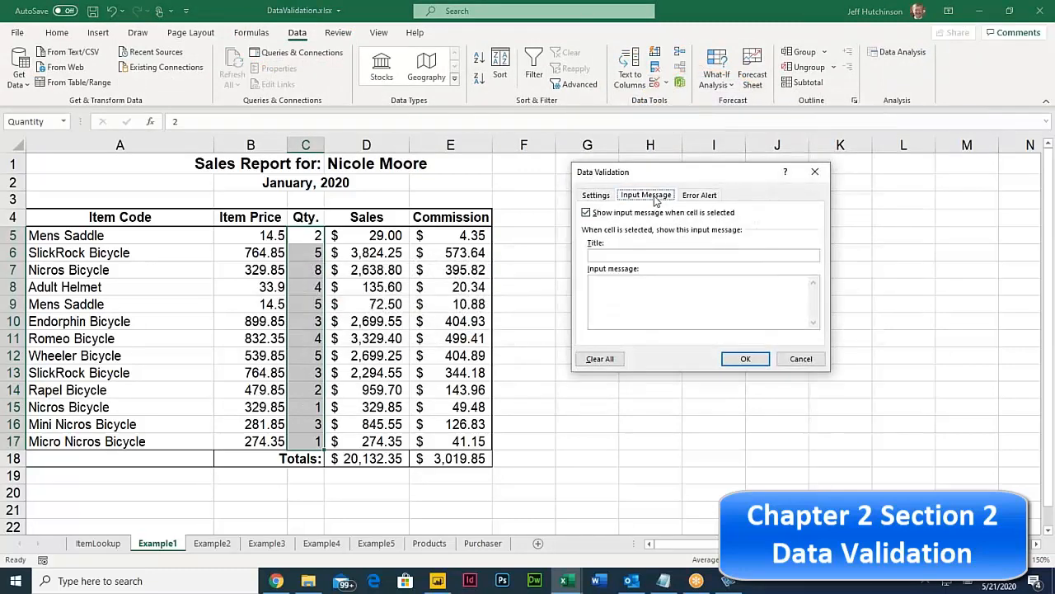
{"action": "left_click", "coordinate": [698, 197]}
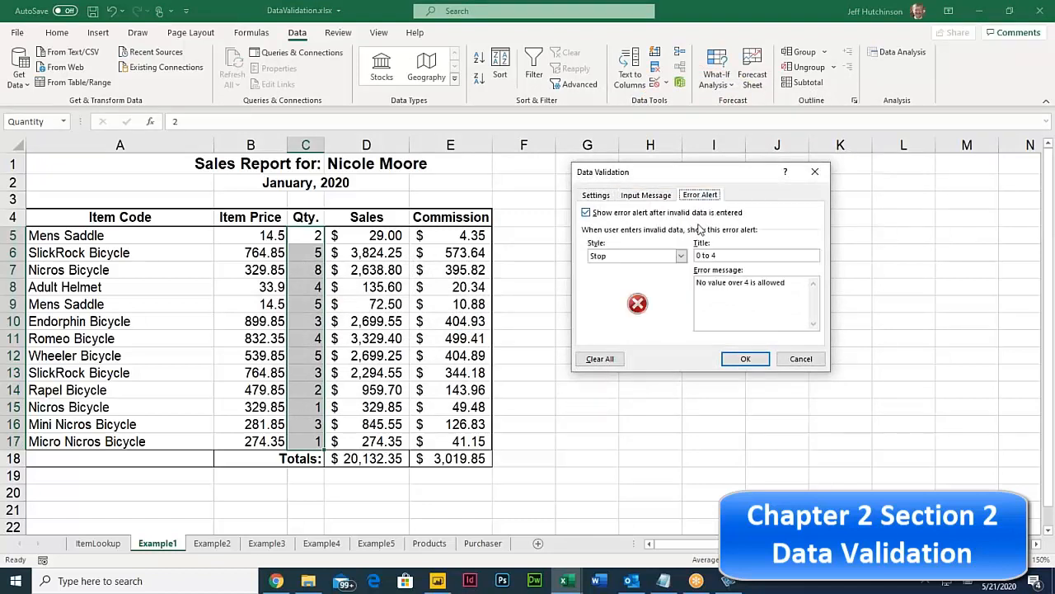
{"action": "left_click_drag", "start_coordinate": [727, 258], "coordinate": [676, 256]}
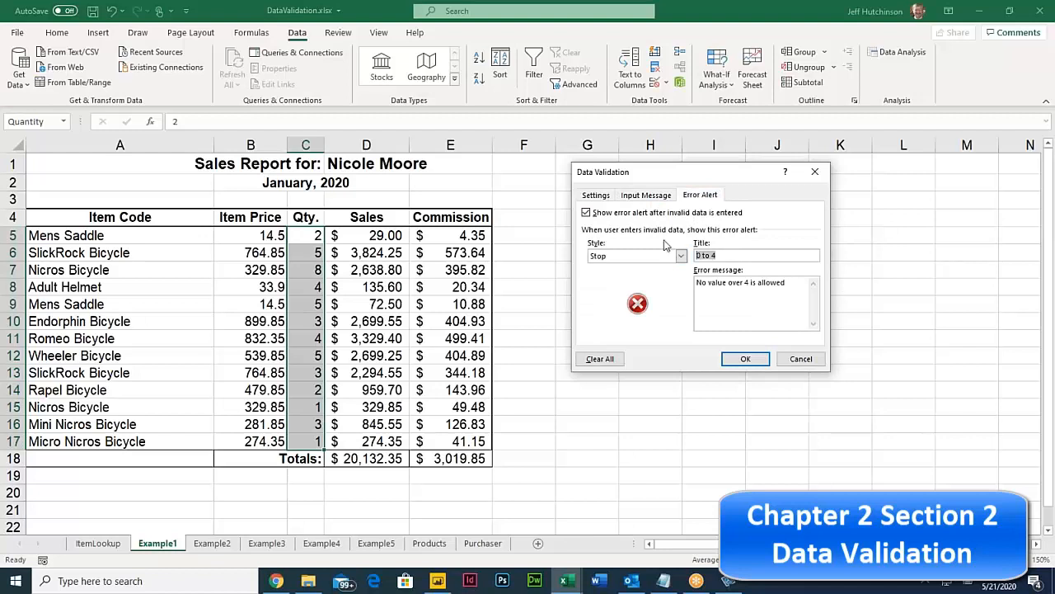
{"action": "left_click", "coordinate": [650, 197]}
{"action": "left_click", "coordinate": [665, 255]}
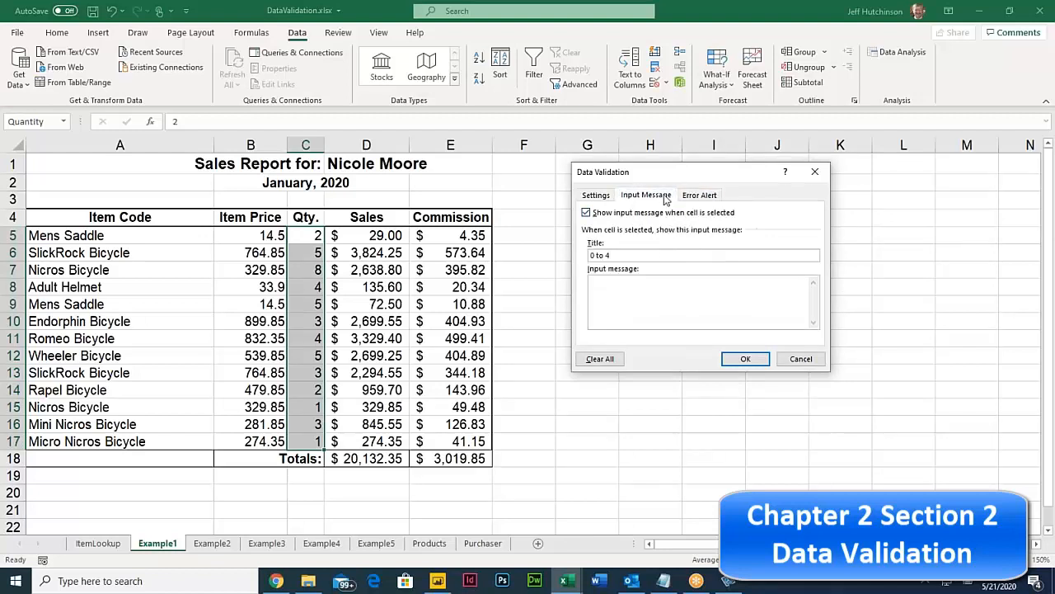
Copy the error text "No value over 4 is allowed" into the input message and apply the validation settings.
{"action": "left_click", "coordinate": [701, 196]}
{"action": "left_click_drag", "start_coordinate": [785, 283], "coordinate": [669, 281]}
{"action": "key", "text": "ctrl+c"}
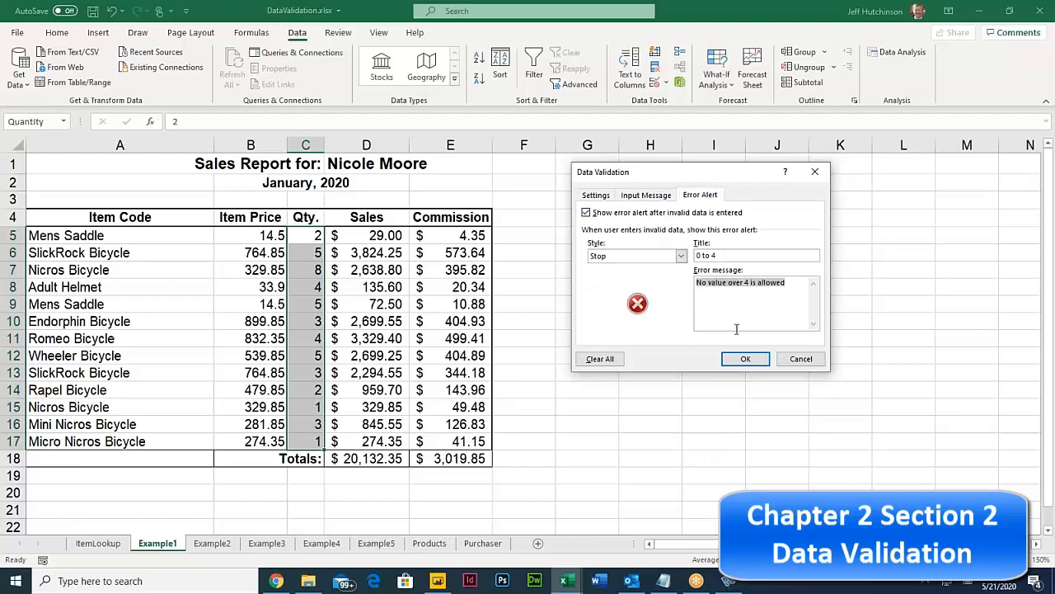
{"action": "left_click", "coordinate": [651, 195]}
{"action": "key", "text": "ctrl+v"}
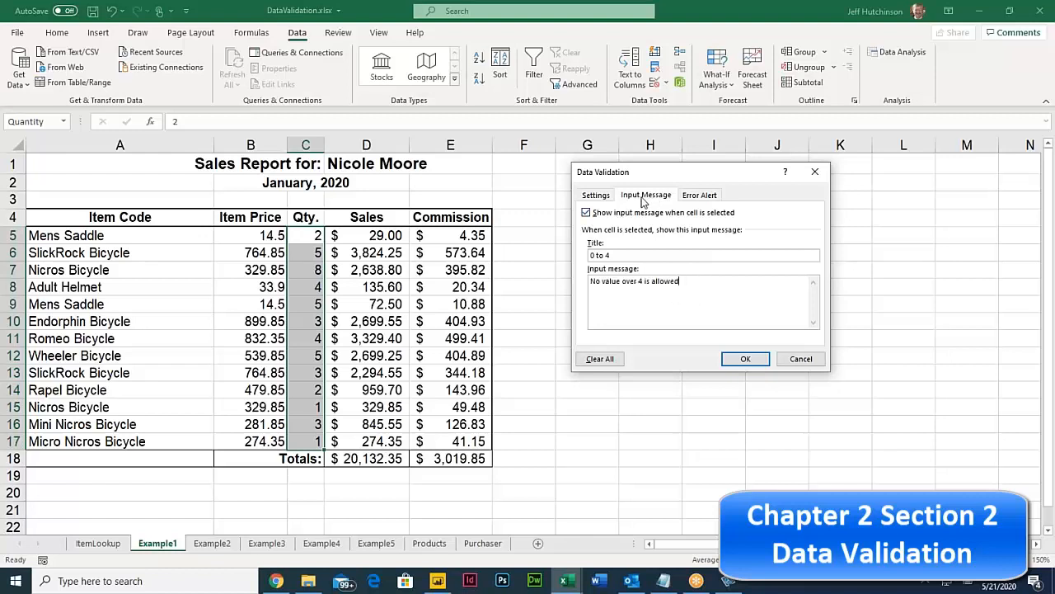
{"action": "left_click", "coordinate": [743, 359]}
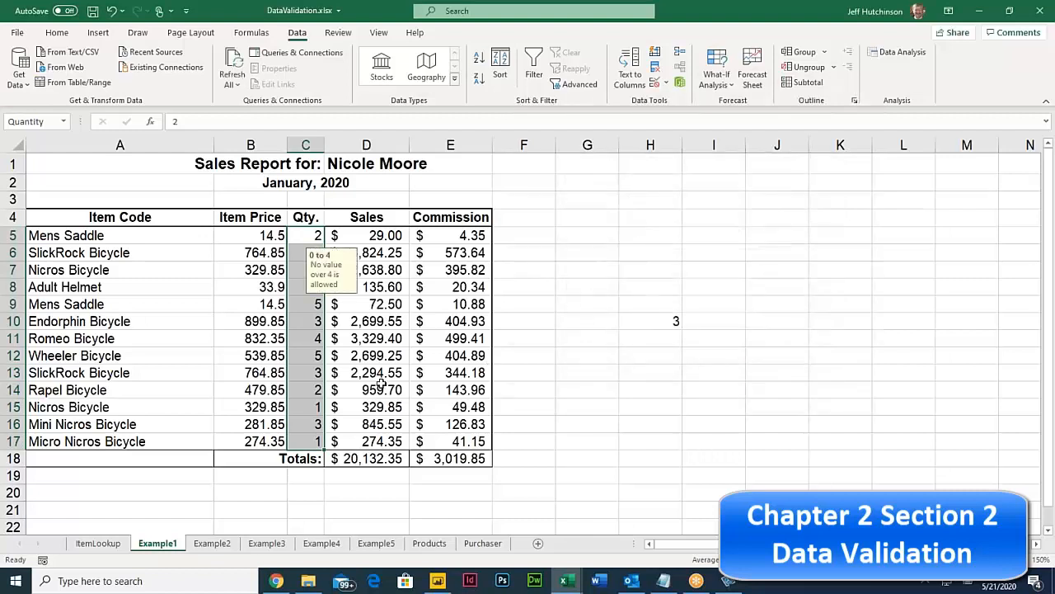
Check the input message on several Qty. cells, and move the message box beside the report into column F.
{"action": "left_click", "coordinate": [317, 304]}
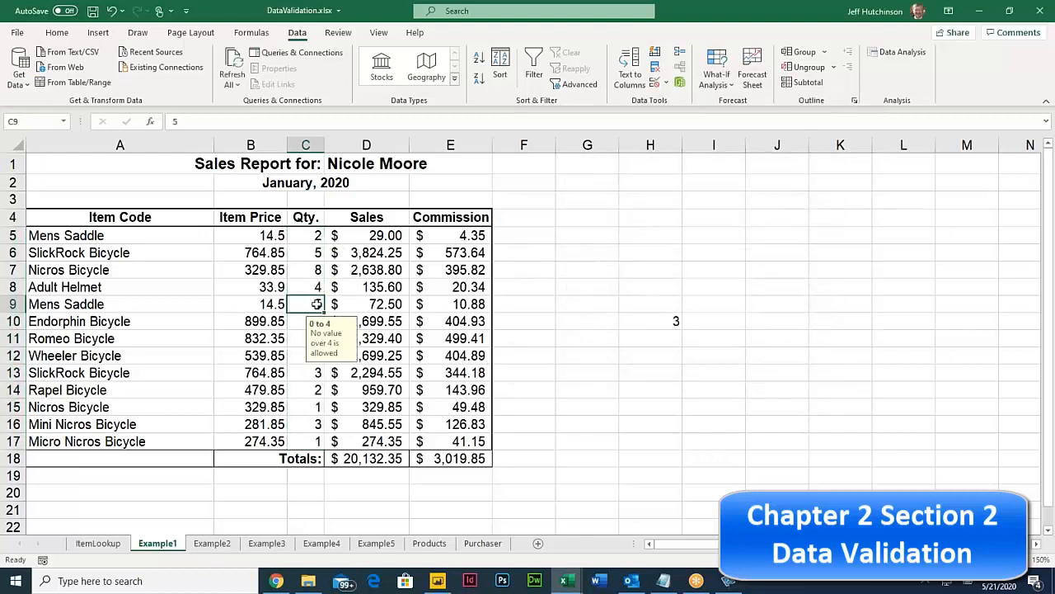
{"action": "left_click", "coordinate": [302, 372]}
{"action": "left_click", "coordinate": [307, 307]}
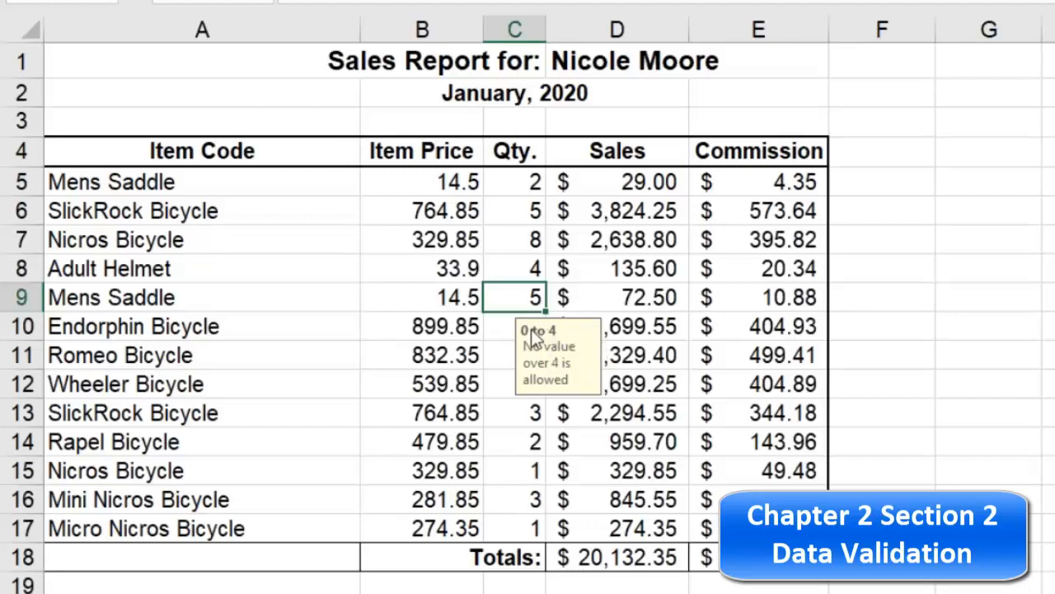
{"action": "left_click", "coordinate": [522, 208]}
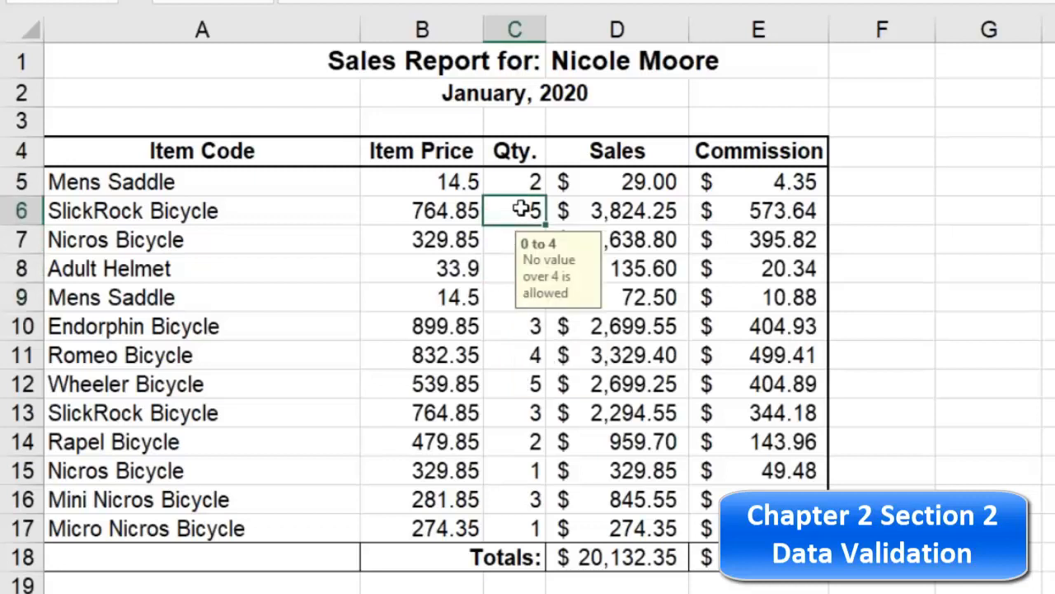
{"action": "left_click", "coordinate": [525, 185]}
{"action": "left_click", "coordinate": [496, 358]}
{"action": "left_click", "coordinate": [508, 475]}
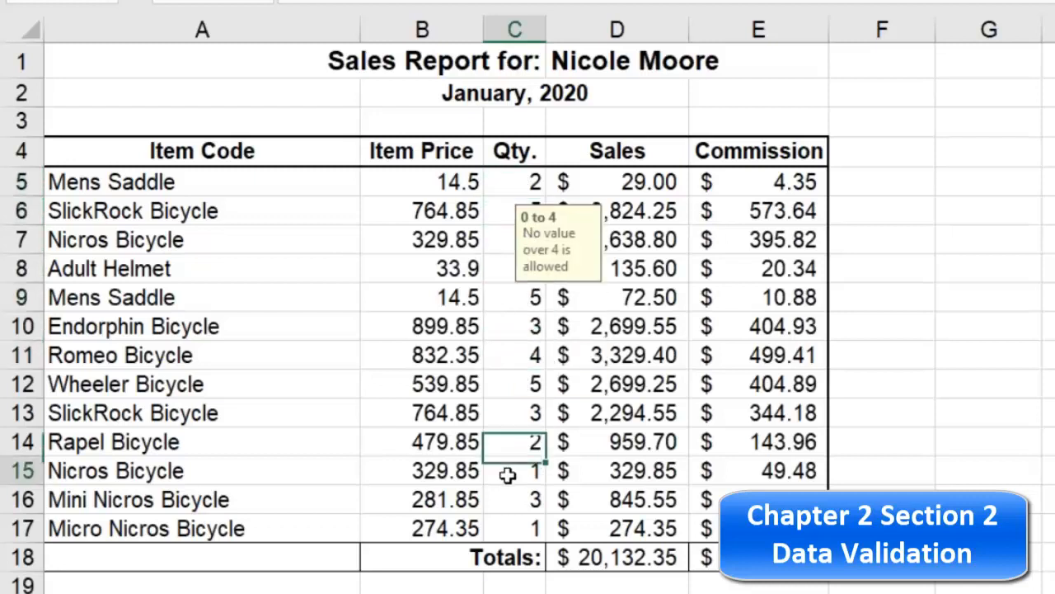
{"action": "left_click", "coordinate": [511, 327]}
{"action": "left_click_drag", "start_coordinate": [582, 219], "coordinate": [894, 280]}
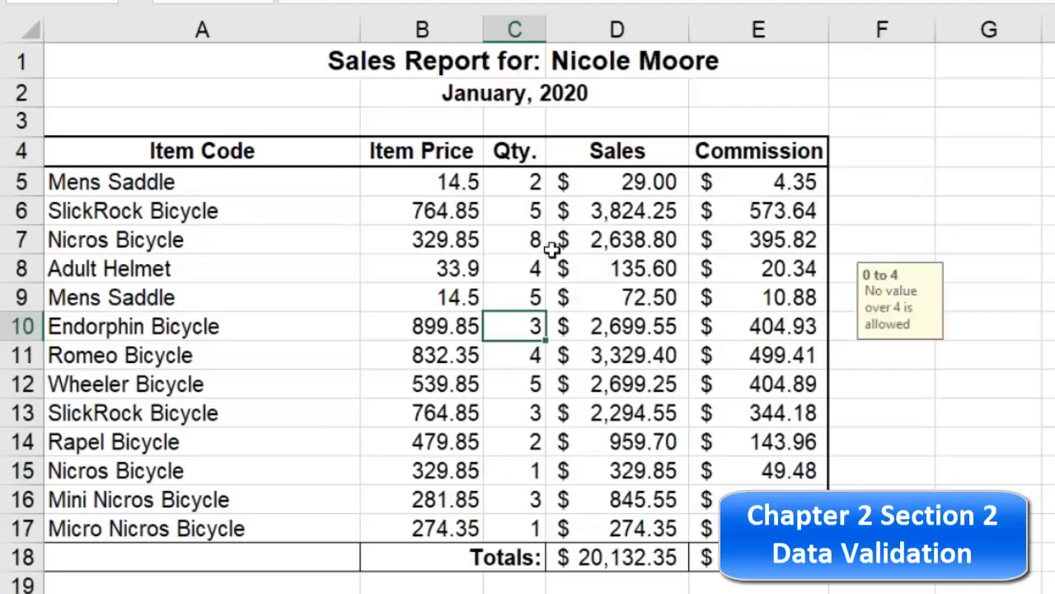
Examine how the input message responds when selecting Qty. cells compared with Sales cells.
{"action": "left_click", "coordinate": [523, 238]}
{"action": "left_click", "coordinate": [505, 330]}
{"action": "left_click", "coordinate": [639, 263]}
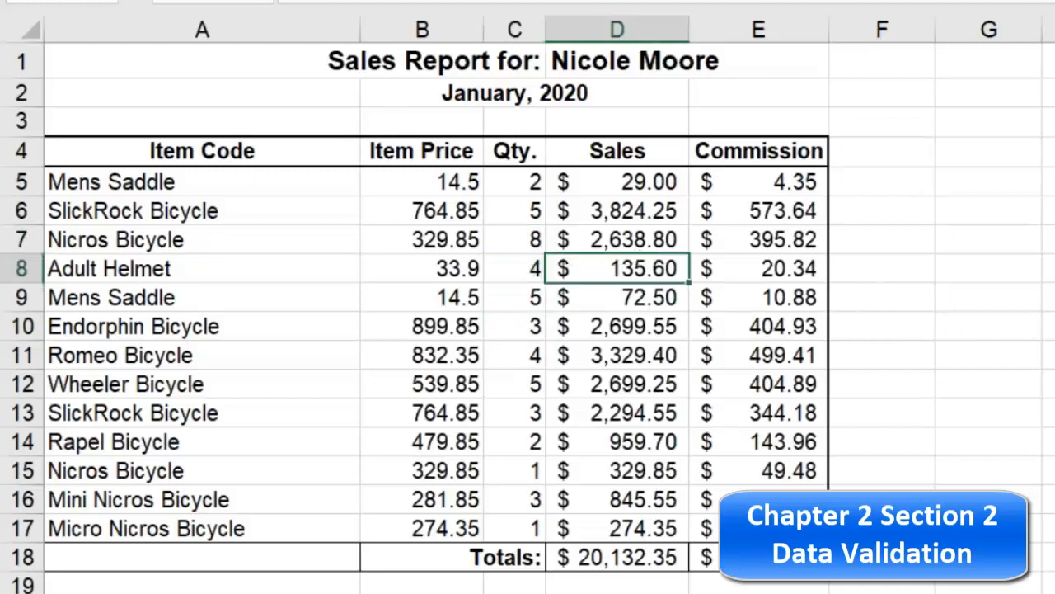
{"action": "key", "text": "Up"}
{"action": "key", "text": "Up"}
{"action": "key", "text": "Left"}
{"action": "key", "text": "Up"}
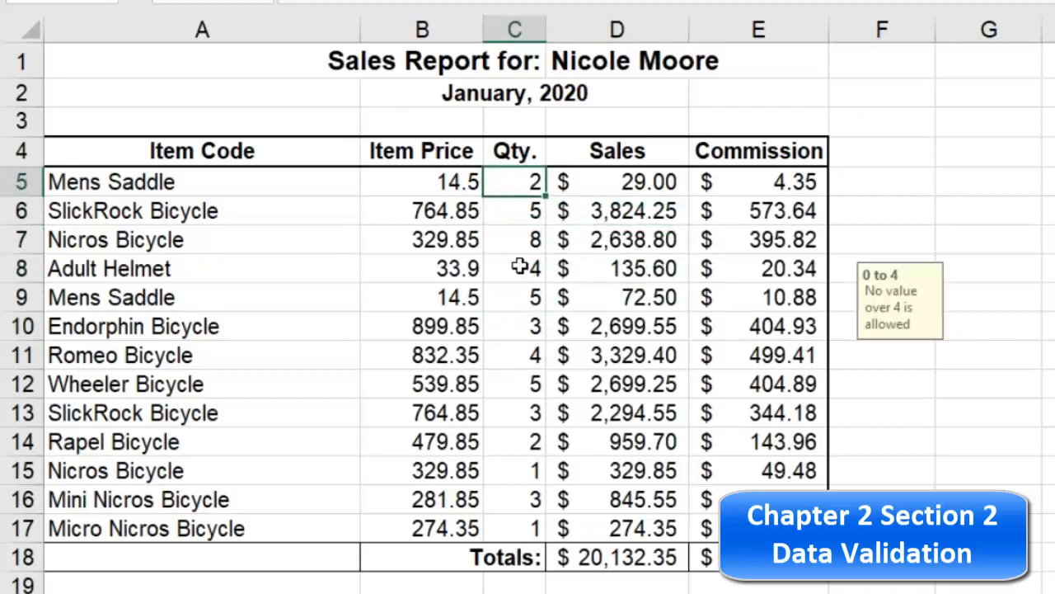
Move the input message box above the Commission heading and check its new position from Qty. cell C8.
{"action": "key", "text": "Down"}
{"action": "key", "text": "Down"}
{"action": "key", "text": "Down"}
{"action": "left_click_drag", "start_coordinate": [918, 286], "coordinate": [767, 111]}
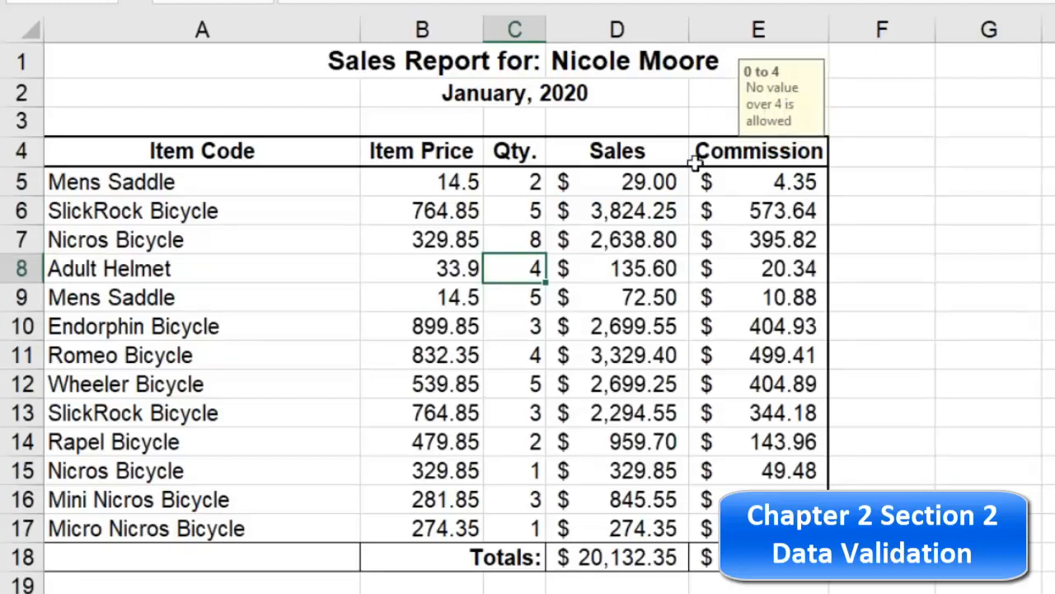
{"action": "left_click", "coordinate": [524, 219]}
{"action": "left_click", "coordinate": [534, 266]}
{"action": "left_click", "coordinate": [617, 261]}
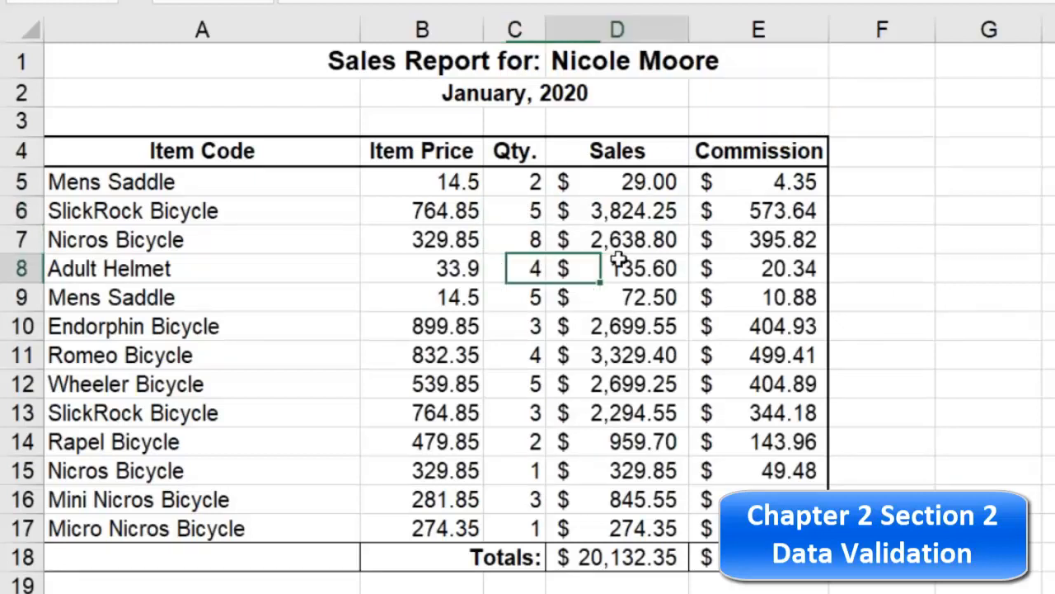
Examine which cells show the input message, comparing several Qty. cells with a Sales cell and an Item Code cell.
{"action": "left_click", "coordinate": [538, 217]}
{"action": "left_click", "coordinate": [607, 221]}
{"action": "left_click", "coordinate": [521, 245]}
{"action": "left_click", "coordinate": [535, 302]}
{"action": "left_click", "coordinate": [539, 207]}
{"action": "left_click", "coordinate": [531, 247]}
{"action": "left_click", "coordinate": [531, 248]}
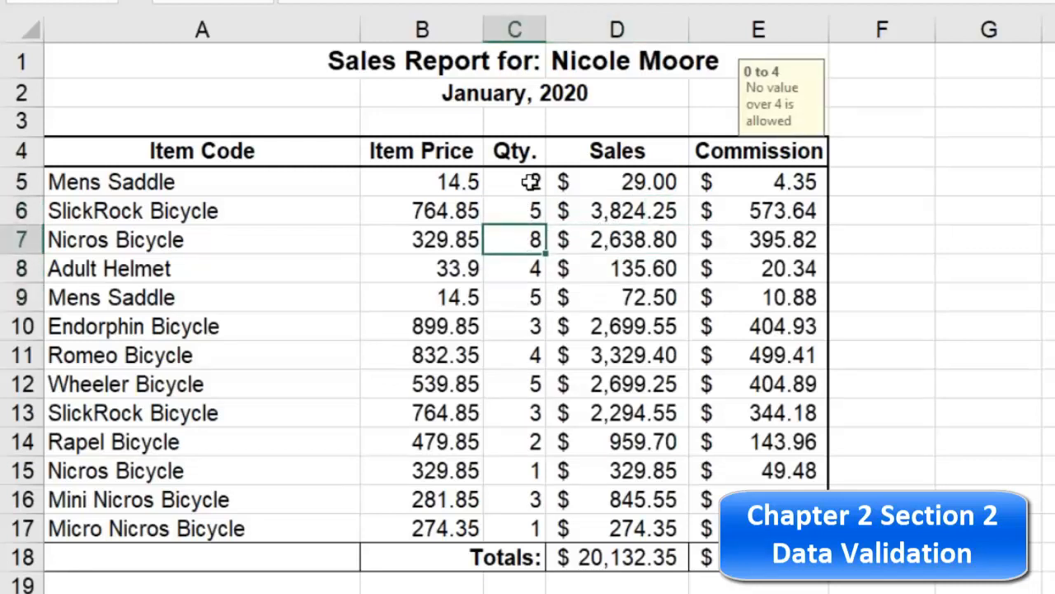
{"action": "left_click", "coordinate": [530, 179]}
{"action": "left_click", "coordinate": [530, 238]}
{"action": "type", "text": "8"}
{"action": "left_click", "coordinate": [531, 285]}
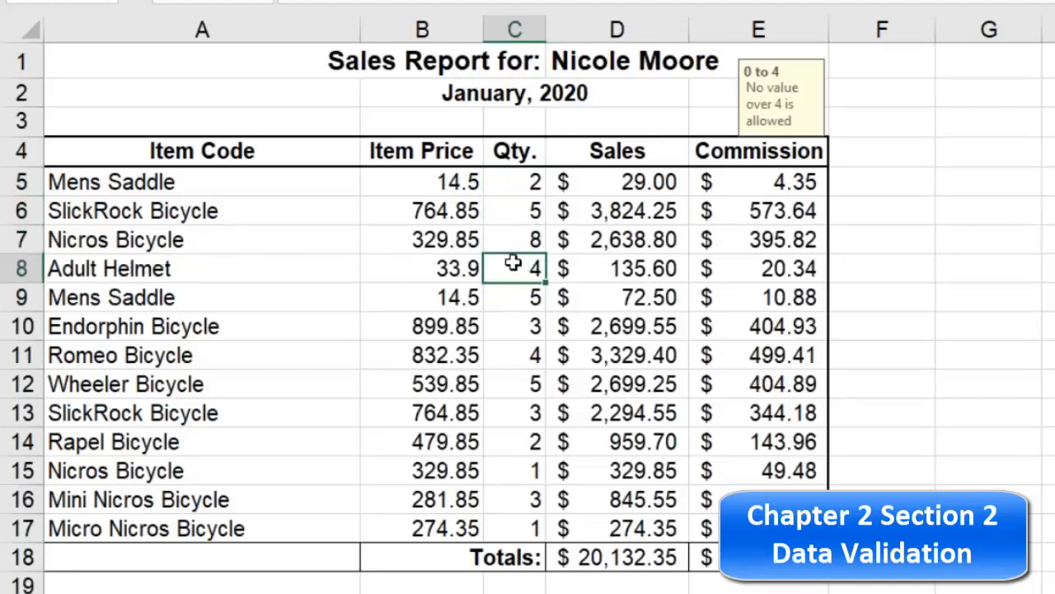
{"action": "left_click", "coordinate": [119, 330]}
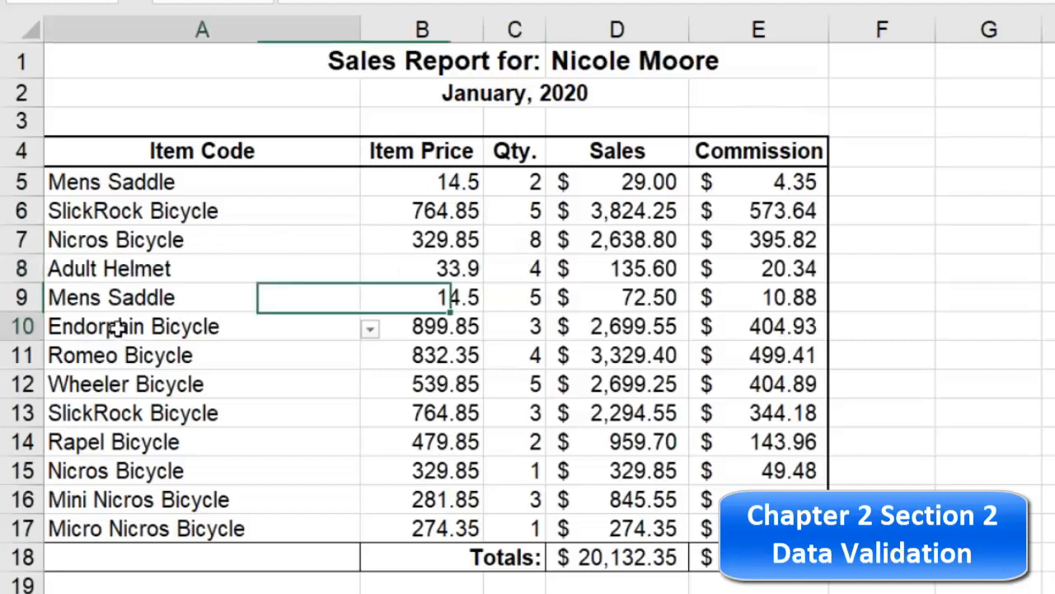
{"action": "left_click", "coordinate": [526, 322]}
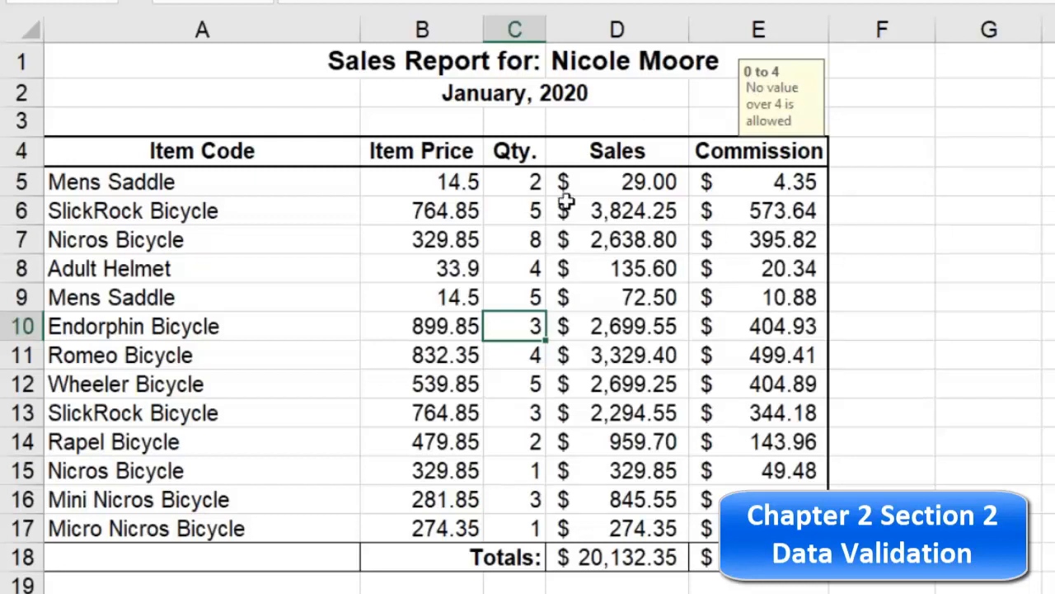
In cell C7's data validation, set the maximum to 8, the input message title to "0 to 8" and its text to "No value over 8 is allowed".
{"action": "left_click", "coordinate": [535, 235]}
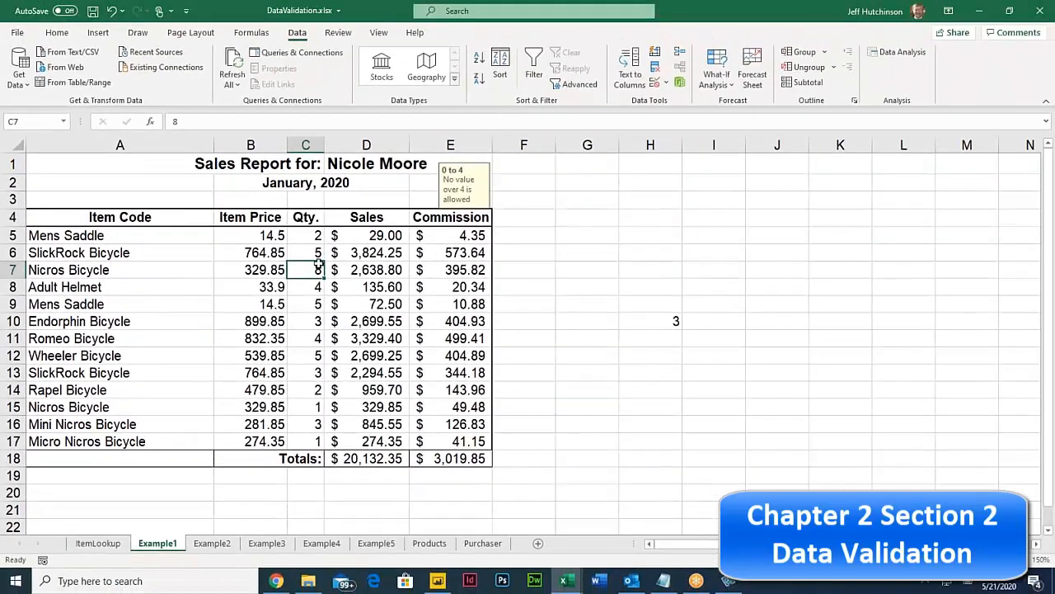
{"action": "left_click", "coordinate": [654, 83]}
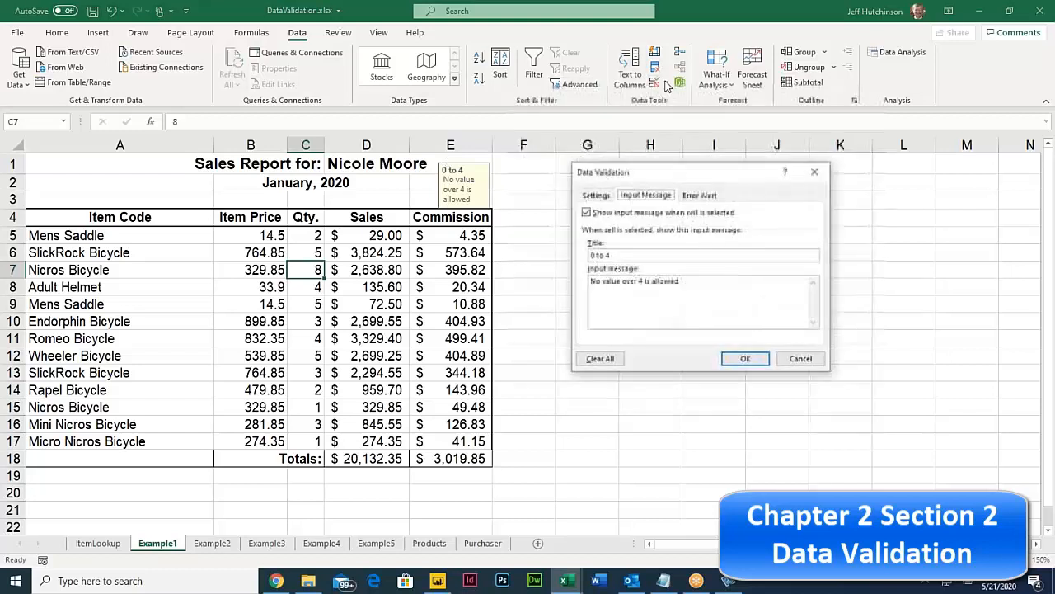
{"action": "left_click", "coordinate": [595, 194]}
{"action": "left_click", "coordinate": [592, 318]}
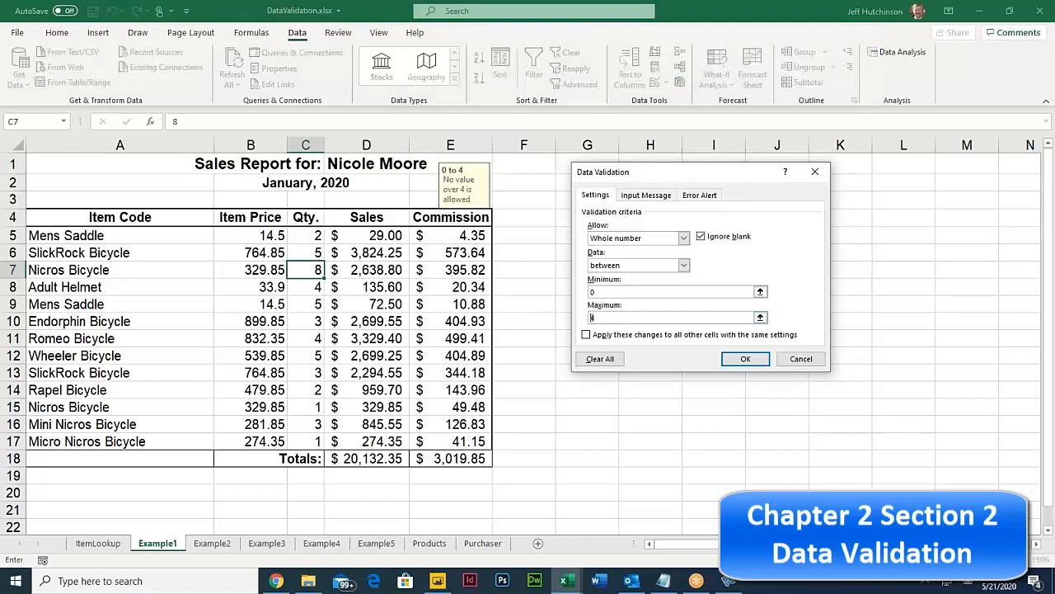
{"action": "left_click", "coordinate": [651, 196]}
{"action": "left_click", "coordinate": [622, 254]}
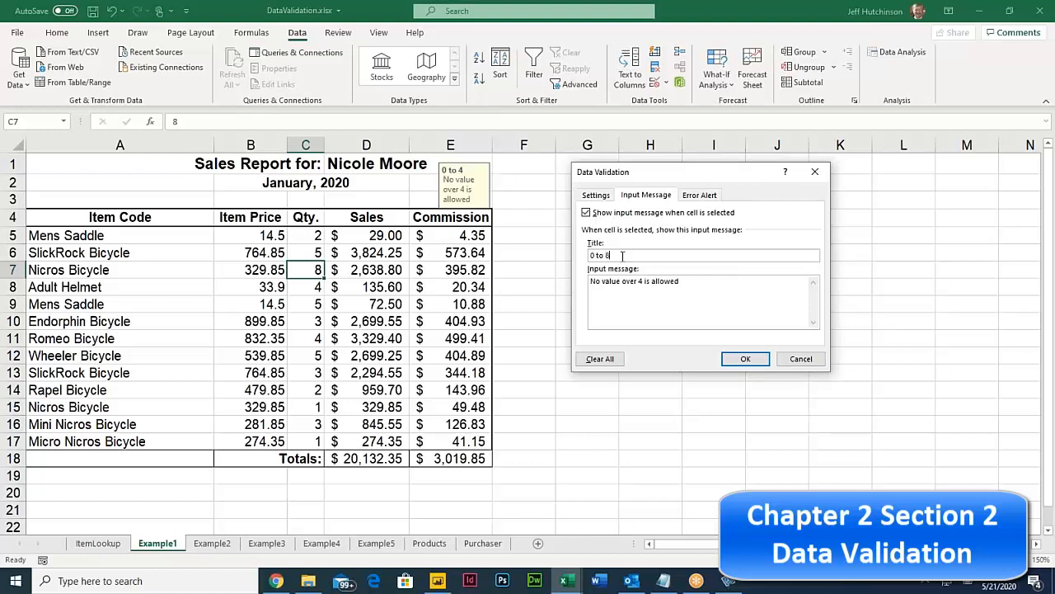
{"action": "key", "text": "BackSpace"}
{"action": "type", "text": "8"}
Change C7's error alert to title "0 to 8" and text "No value over 8 is allowed", and apply the validation settings.
{"action": "left_click", "coordinate": [699, 194]}
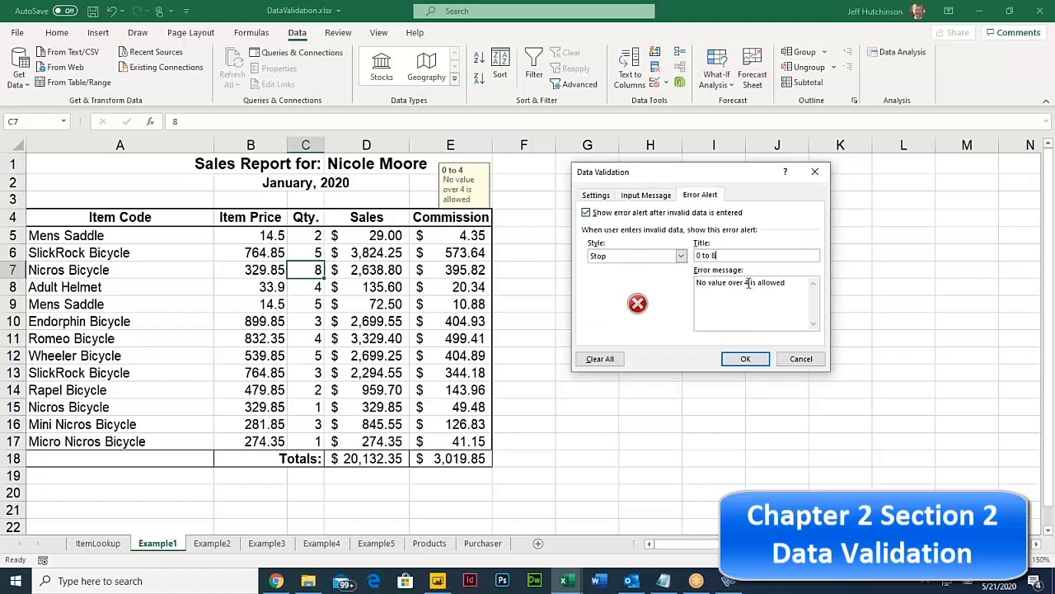
{"action": "key", "text": "Delete"}
{"action": "type", "text": "8"}
{"action": "left_click", "coordinate": [745, 358]}
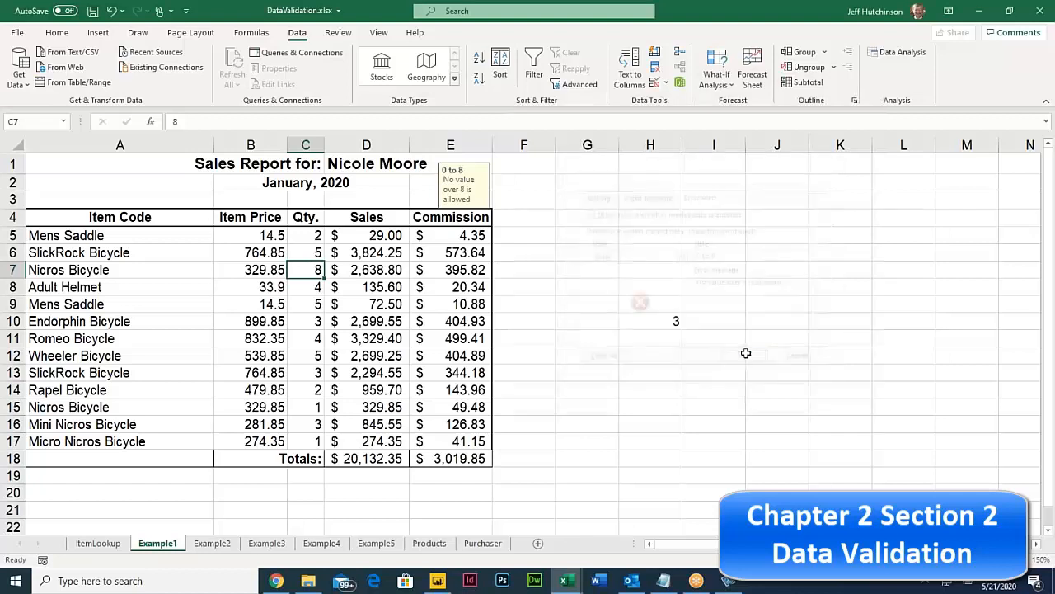
Compare the input message of cell C7 with those of Qty. cells C6 and C10.
{"action": "left_click", "coordinate": [313, 320]}
{"action": "left_click", "coordinate": [312, 264]}
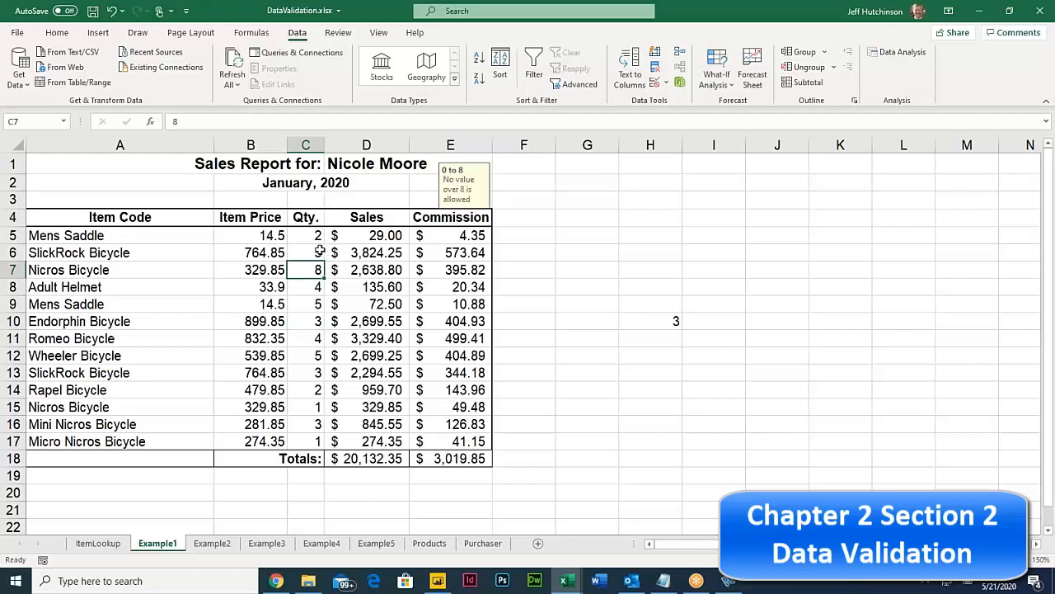
{"action": "left_click", "coordinate": [320, 252]}
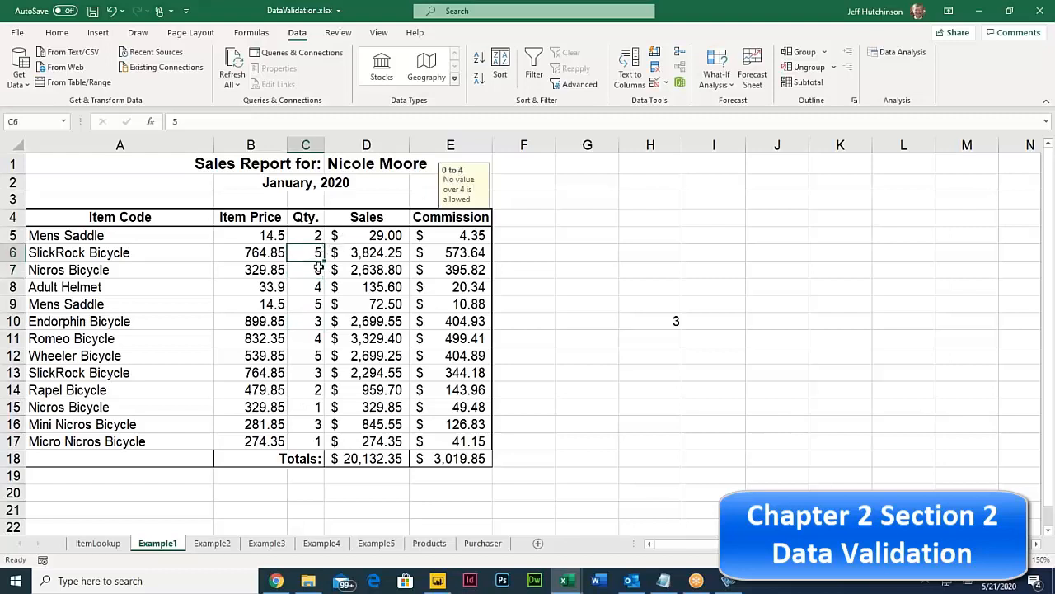
{"action": "left_click", "coordinate": [319, 267]}
Move the input message box over the Sales column for a check, and relocate it beside the report in column F.
{"action": "left_click_drag", "start_coordinate": [459, 182], "coordinate": [373, 280]}
{"action": "left_click", "coordinate": [314, 253]}
{"action": "left_click", "coordinate": [314, 266]}
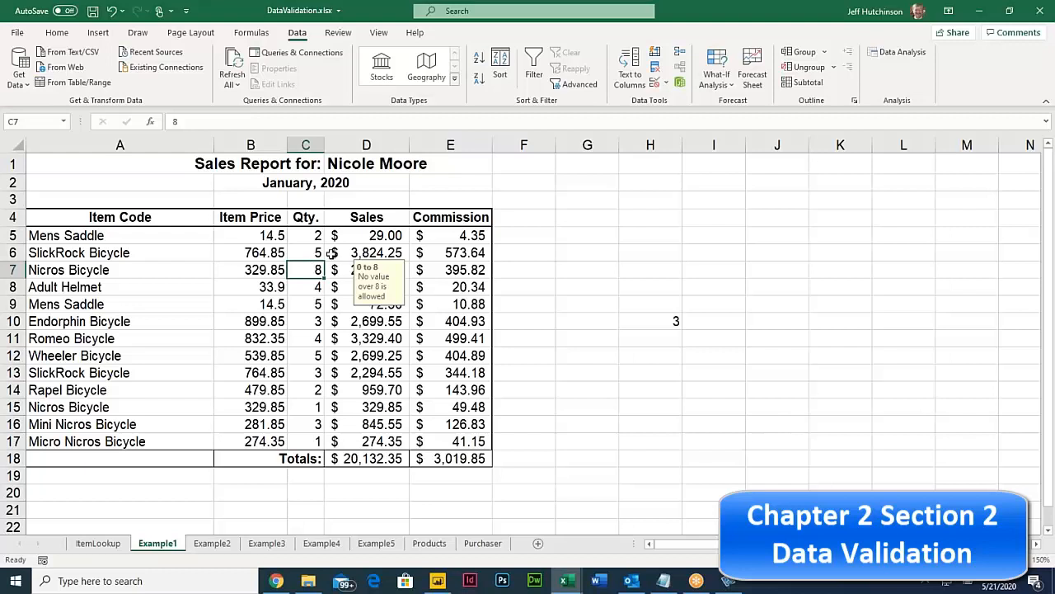
{"action": "left_click", "coordinate": [319, 320]}
{"action": "left_click_drag", "start_coordinate": [381, 267], "coordinate": [551, 261]}
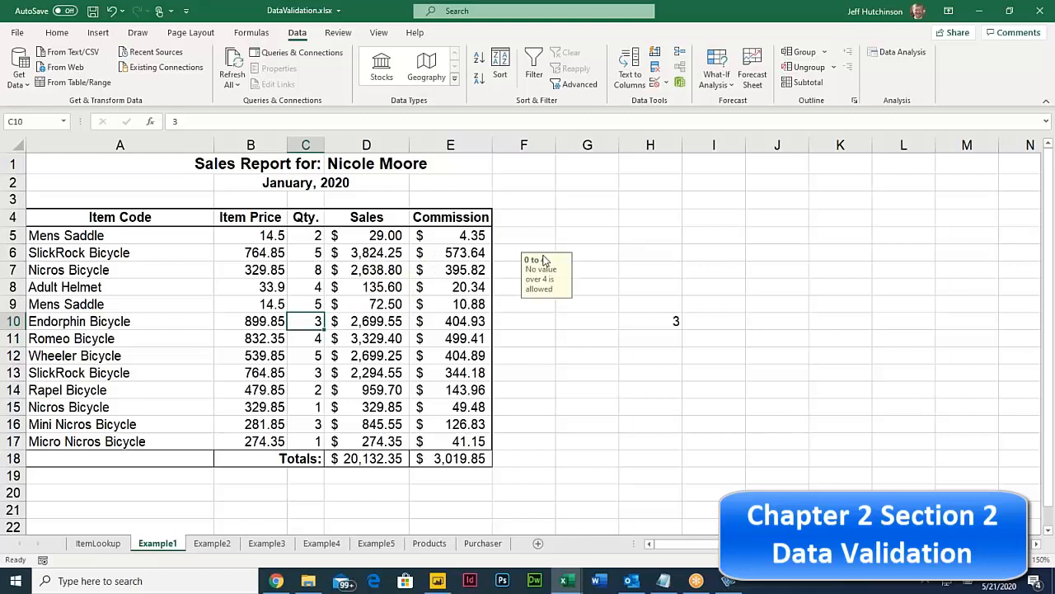
Check the relocated input message on Qty. cells C5 through C8.
{"action": "left_click", "coordinate": [312, 284]}
{"action": "left_click", "coordinate": [314, 269]}
{"action": "left_click", "coordinate": [314, 291]}
{"action": "left_click", "coordinate": [317, 269]}
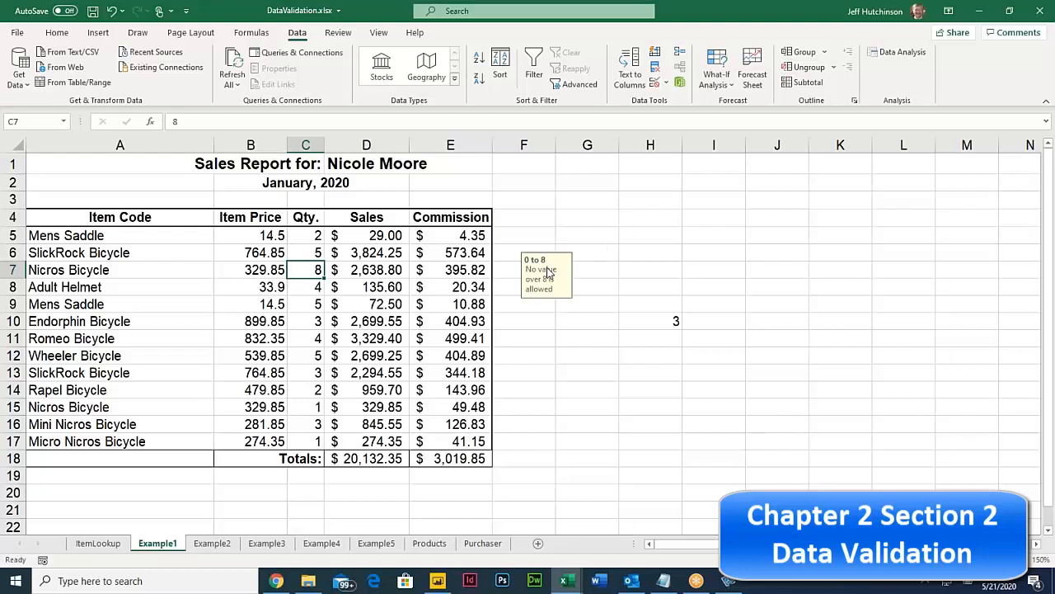
{"action": "left_click", "coordinate": [317, 240]}
{"action": "left_click", "coordinate": [314, 254]}
{"action": "left_click", "coordinate": [317, 238]}
Examine the Sales and Commission formulas in D5:E17.
{"action": "left_click", "coordinate": [369, 238]}
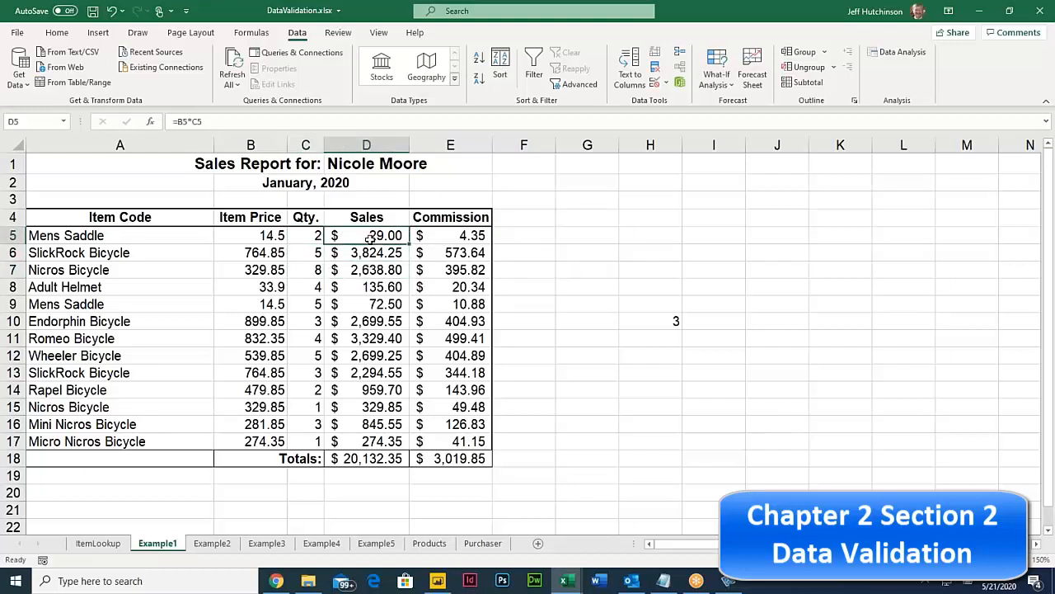
{"action": "left_click", "coordinate": [437, 237]}
{"action": "left_click_drag", "start_coordinate": [371, 235], "coordinate": [390, 251]}
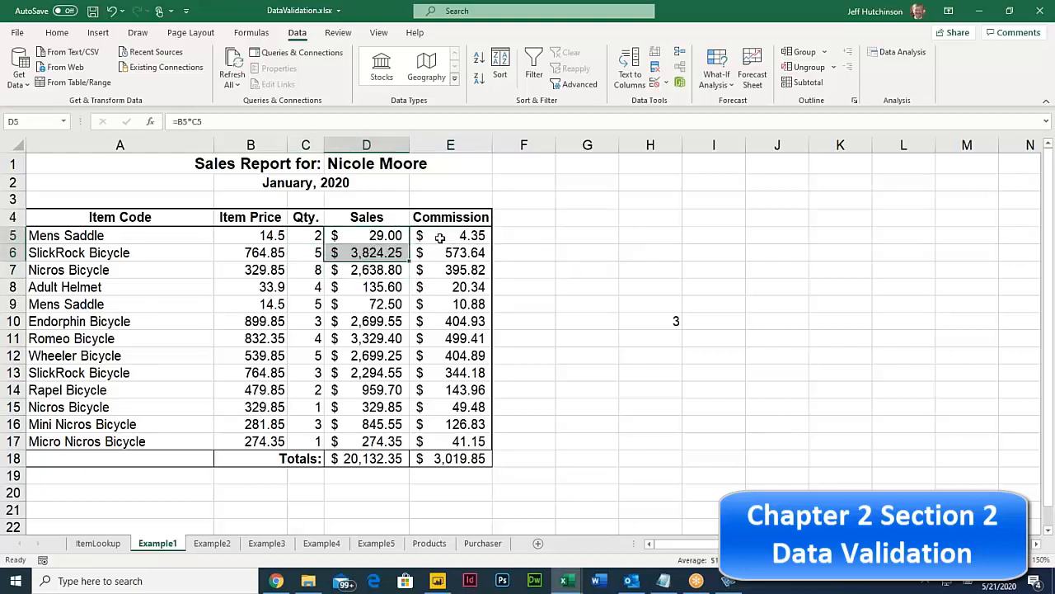
{"action": "left_click", "coordinate": [441, 237]}
{"action": "left_click", "coordinate": [370, 237]}
{"action": "left_click", "coordinate": [371, 256]}
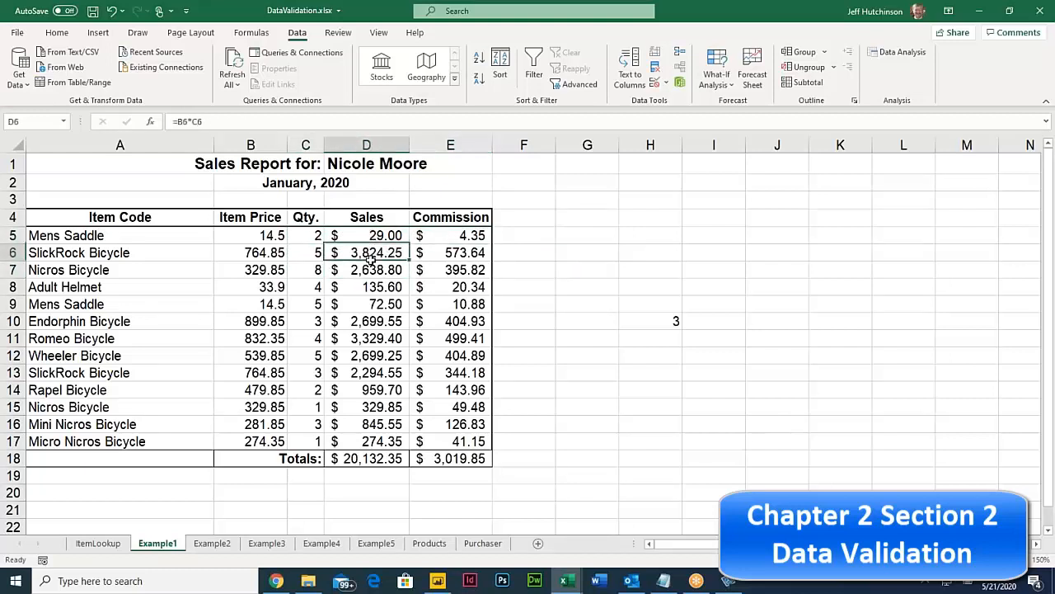
{"action": "left_click", "coordinate": [376, 238]}
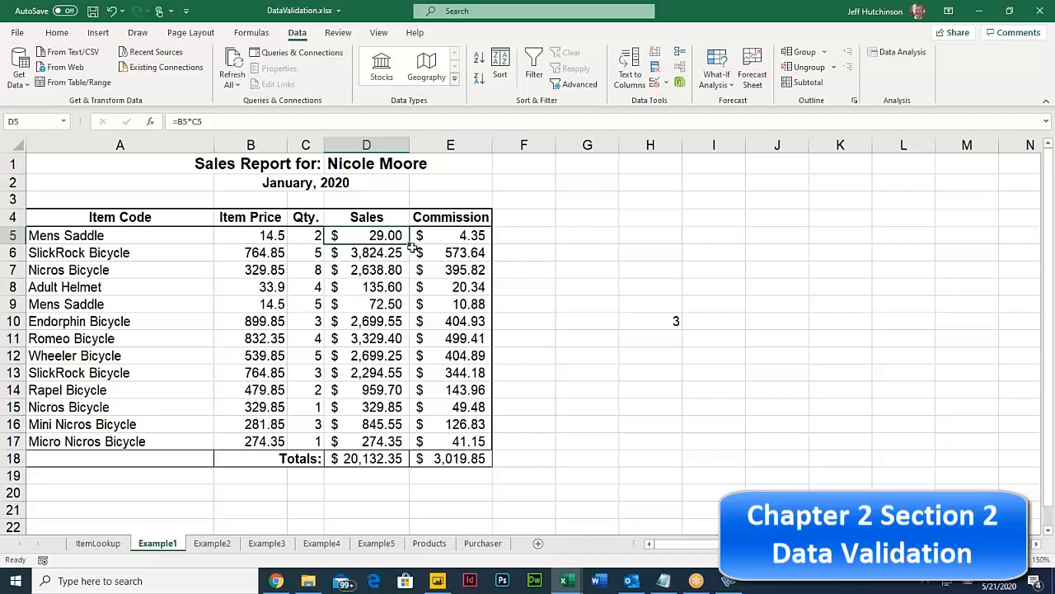
{"action": "left_click", "coordinate": [462, 235]}
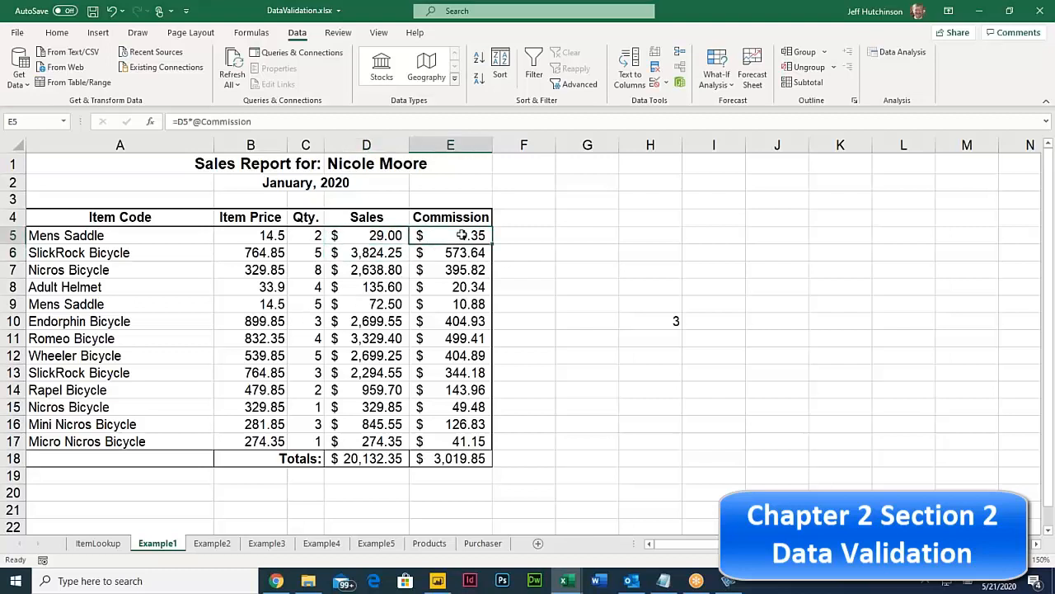
{"action": "left_click_drag", "start_coordinate": [371, 233], "coordinate": [455, 439]}
{"action": "left_click_drag", "start_coordinate": [372, 235], "coordinate": [455, 436]}
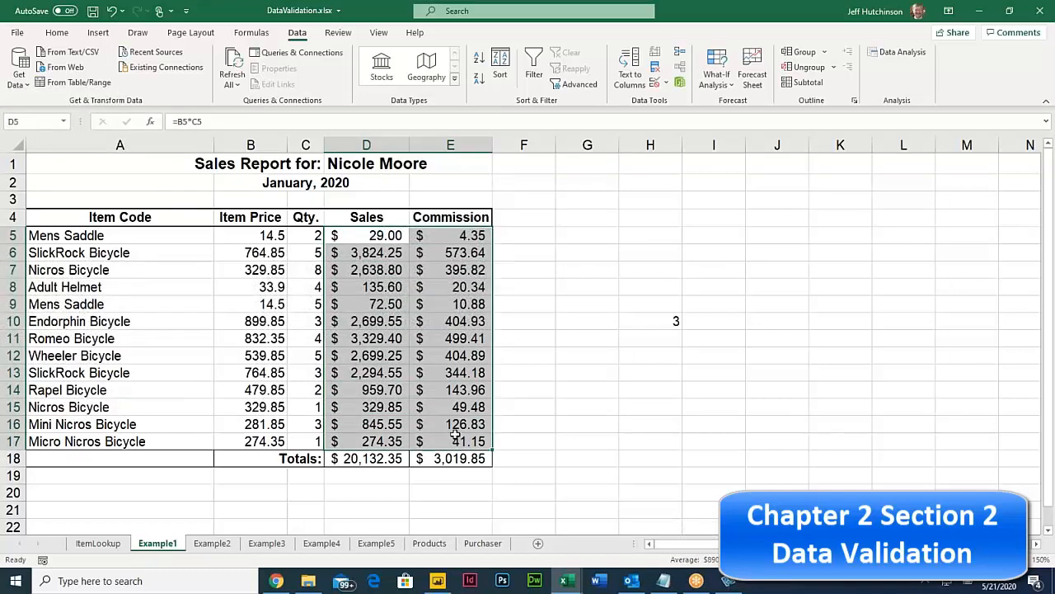
Compare C7's individual input message with the messages of cells C5, C6 and C8.
{"action": "left_click", "coordinate": [314, 267]}
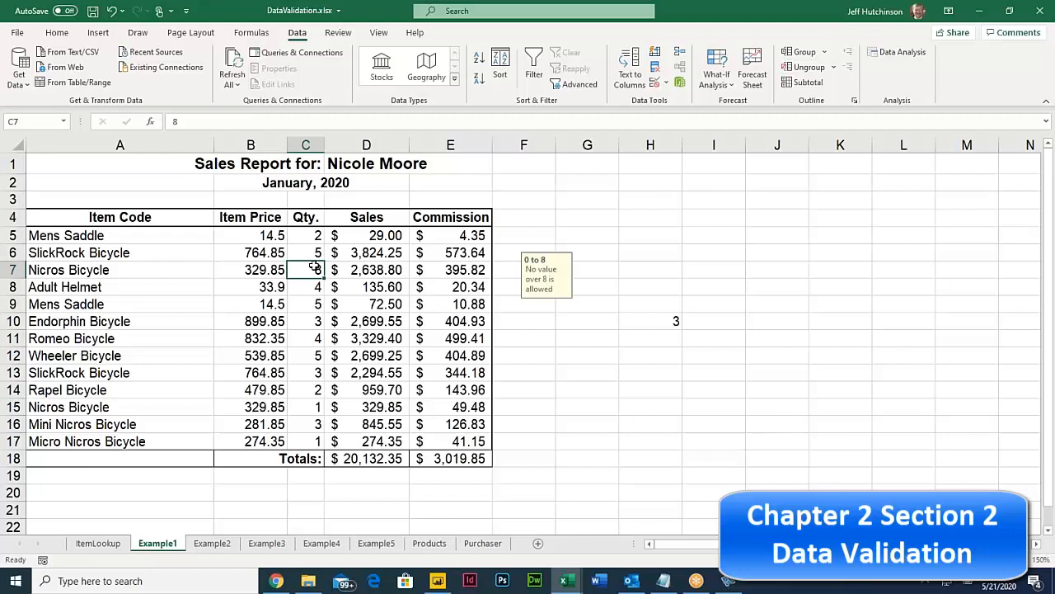
{"action": "left_click", "coordinate": [316, 285]}
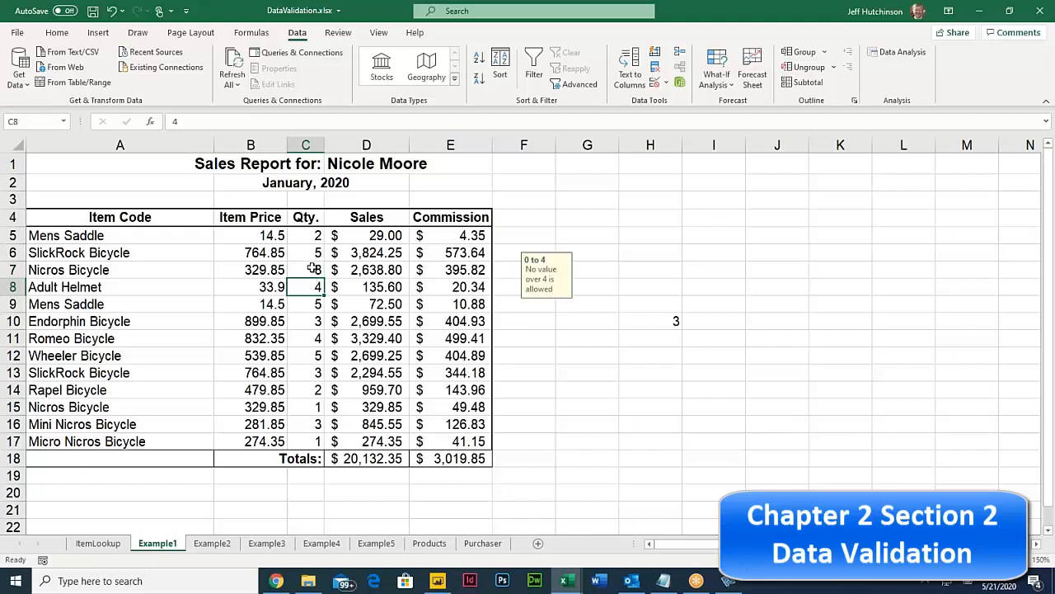
{"action": "left_click", "coordinate": [316, 253]}
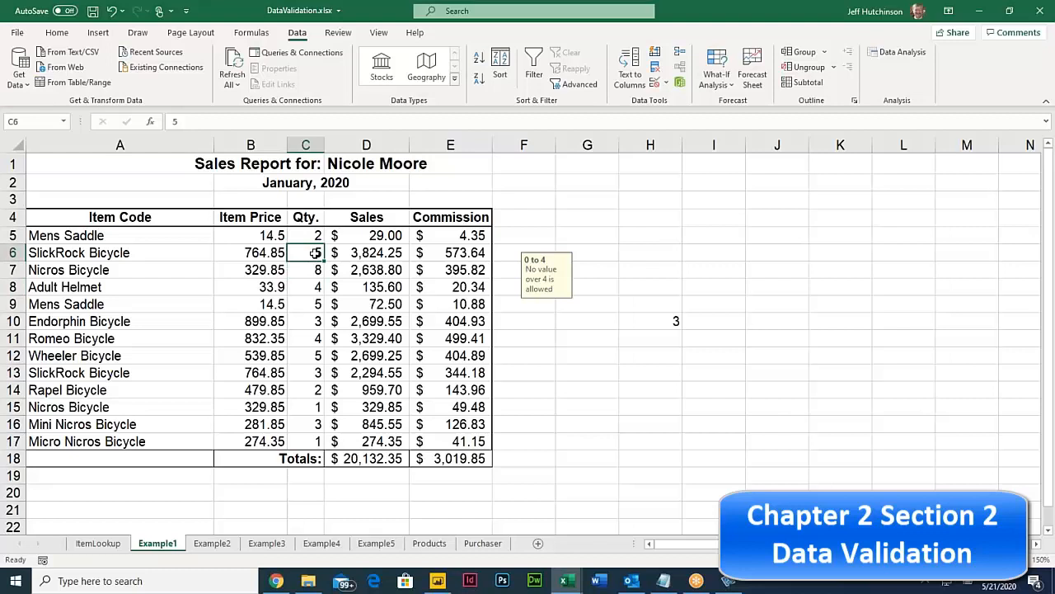
{"action": "left_click", "coordinate": [311, 236]}
{"action": "left_click", "coordinate": [314, 253]}
{"action": "left_click", "coordinate": [316, 269]}
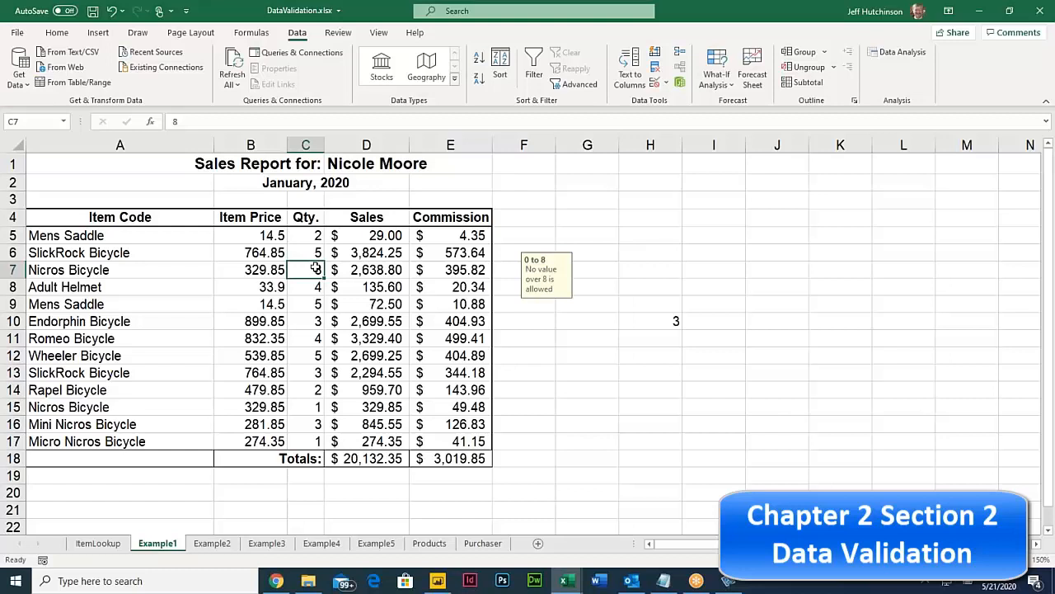
Change the item code in cell A5 to Romeo Bicycle using its validation list.
{"action": "left_click", "coordinate": [157, 238]}
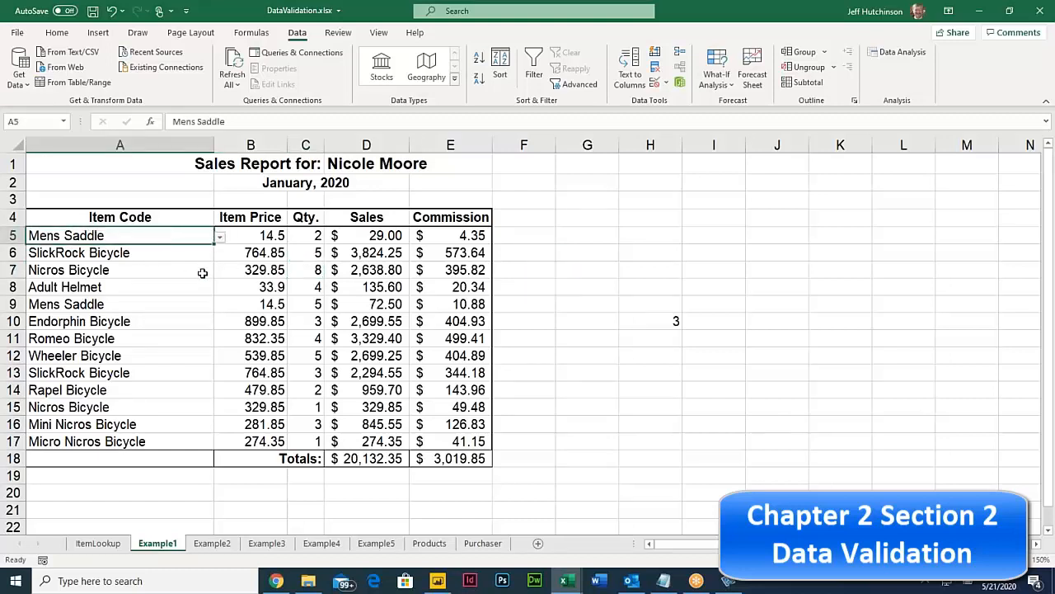
{"action": "left_click", "coordinate": [225, 238]}
{"action": "left_click", "coordinate": [196, 235]}
{"action": "left_click", "coordinate": [220, 237]}
{"action": "left_click", "coordinate": [156, 275]}
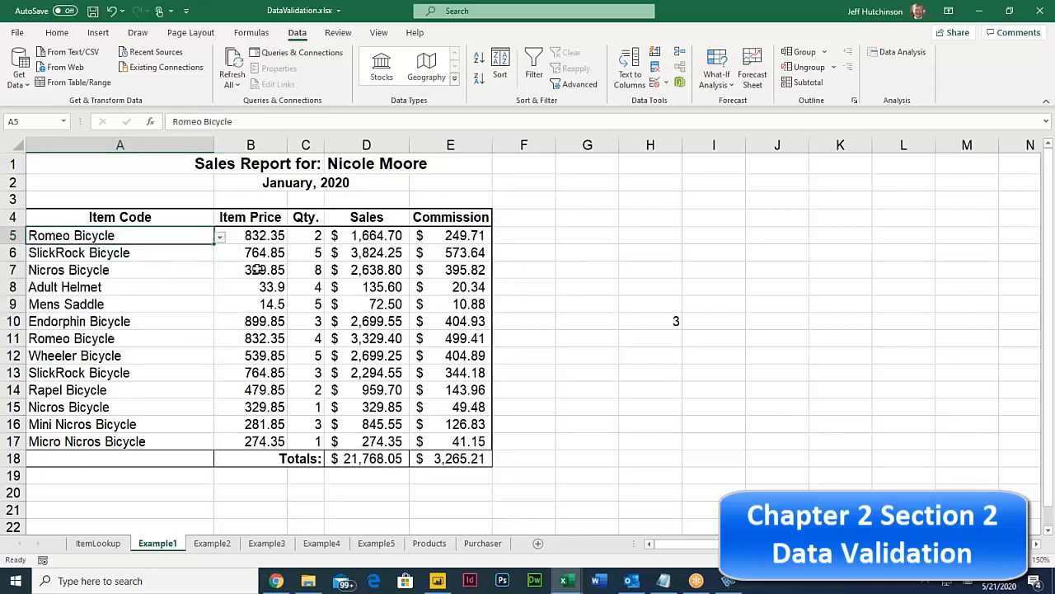
Review the validated Qty. entries in C5:C11 and the separate input message for C7.
{"action": "left_click", "coordinate": [315, 236]}
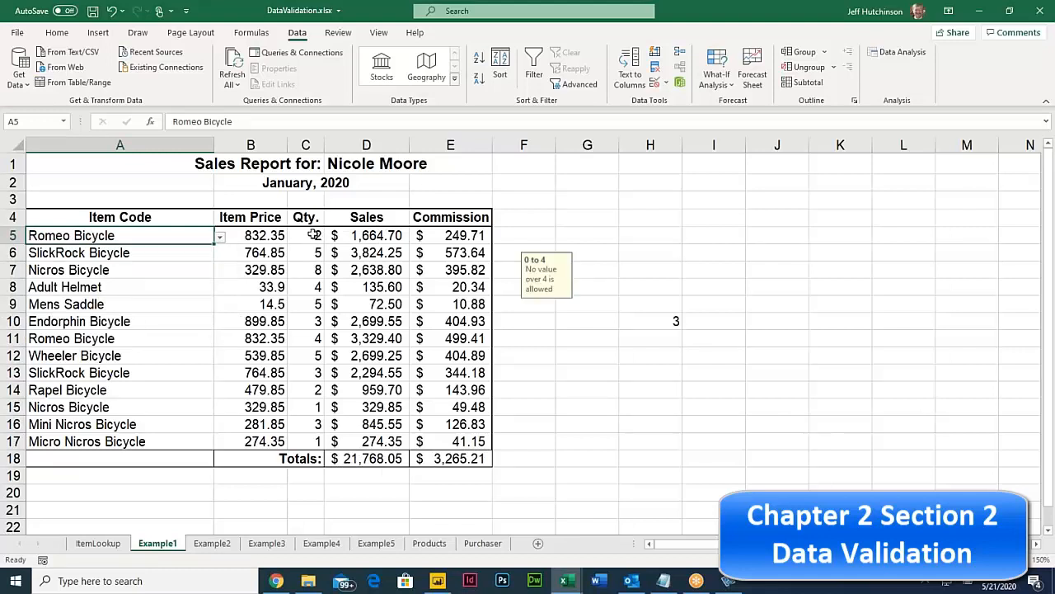
{"action": "left_click", "coordinate": [311, 254]}
{"action": "left_click", "coordinate": [310, 233]}
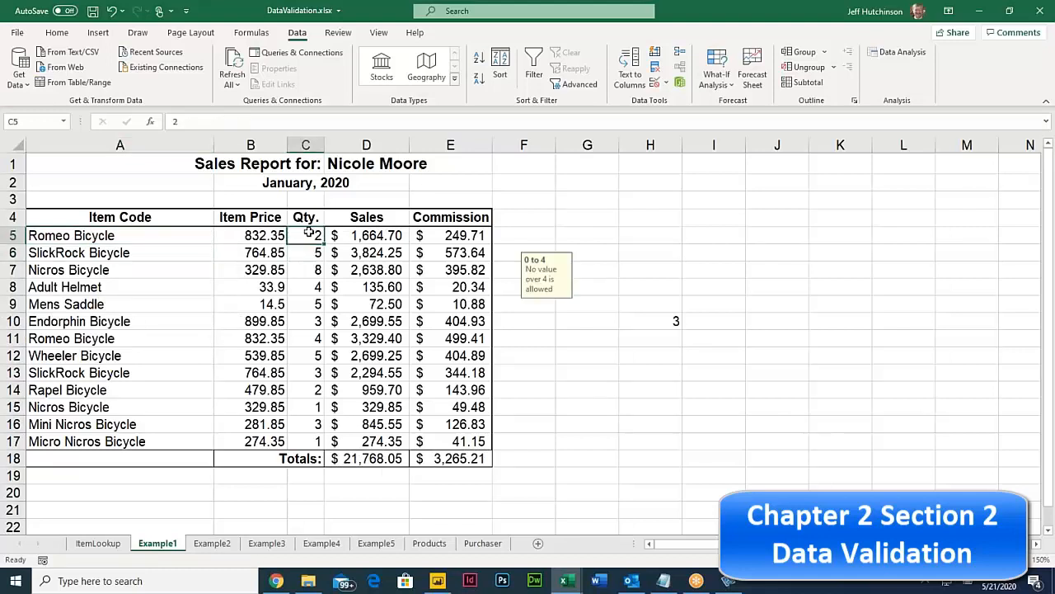
{"action": "left_click", "coordinate": [302, 252]}
{"action": "left_click", "coordinate": [305, 237]}
{"action": "left_click_drag", "start_coordinate": [304, 239], "coordinate": [308, 338]}
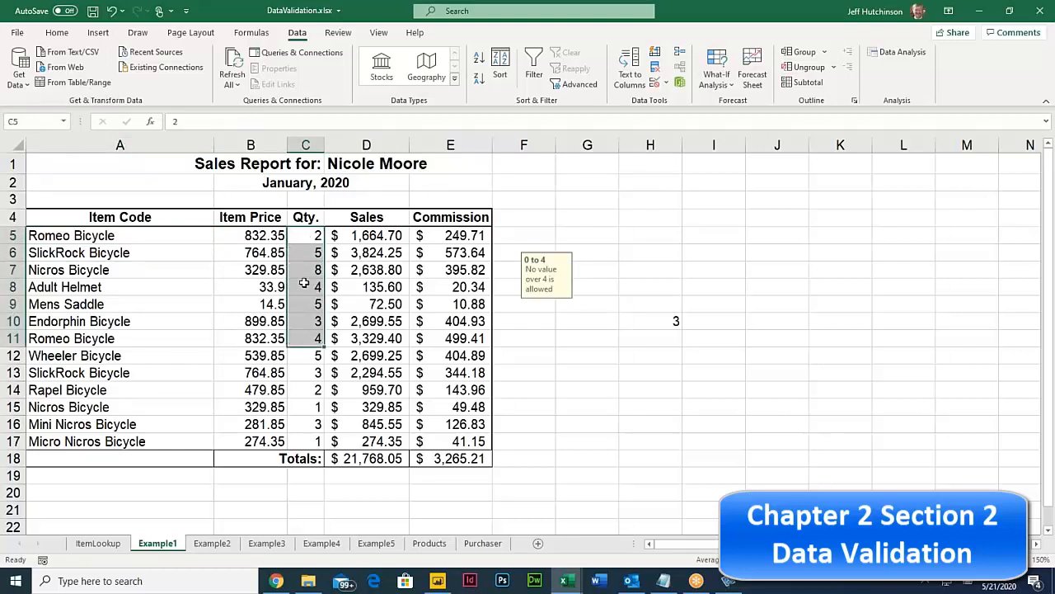
{"action": "left_click", "coordinate": [313, 270]}
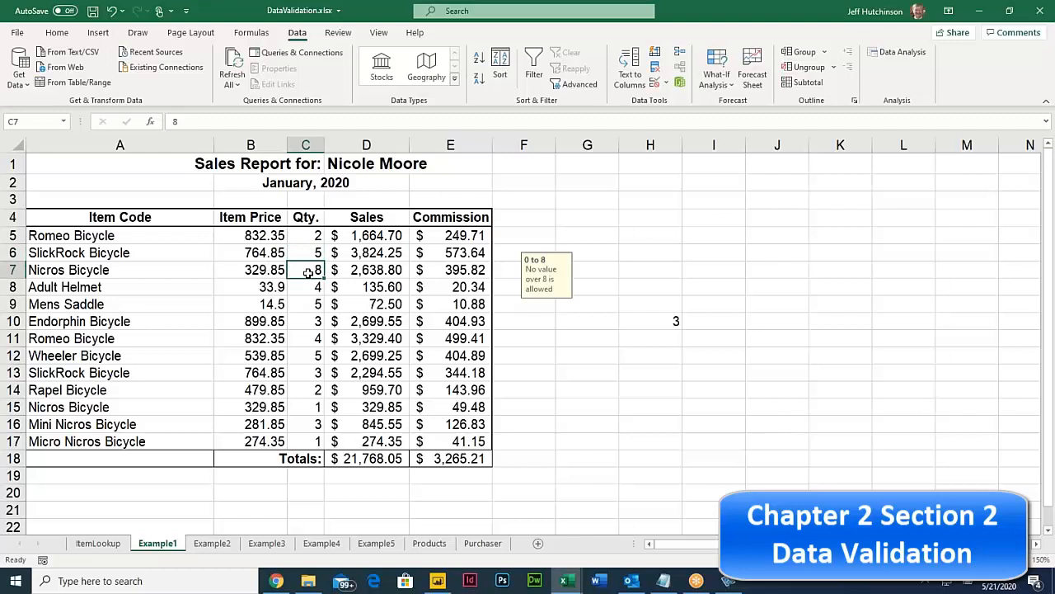
Check the item list offered for cell A7 and the validated item code in A5.
{"action": "left_click", "coordinate": [248, 273]}
{"action": "left_click", "coordinate": [124, 272]}
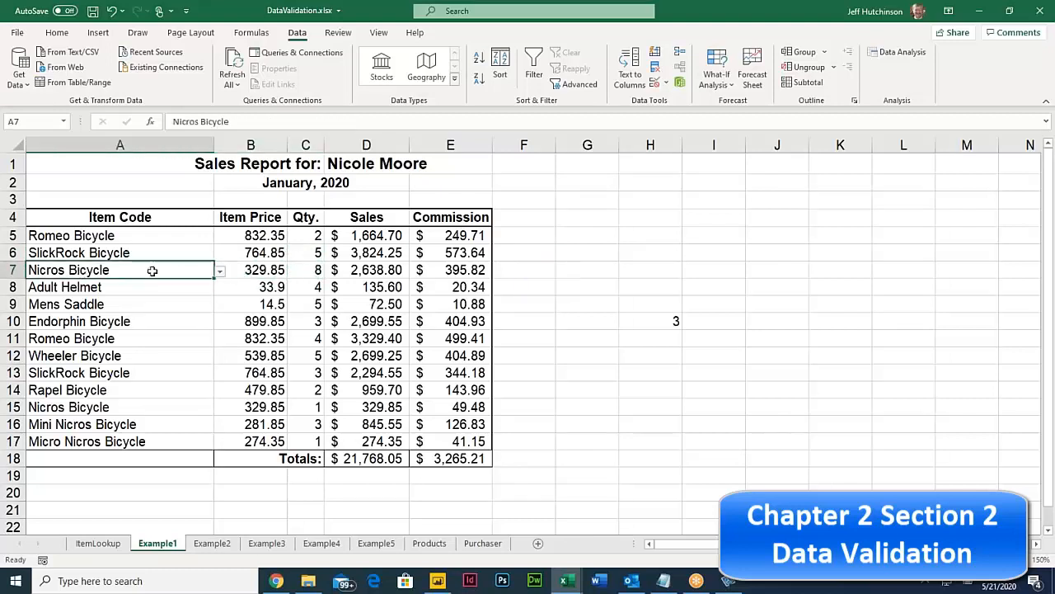
{"action": "left_click", "coordinate": [221, 272]}
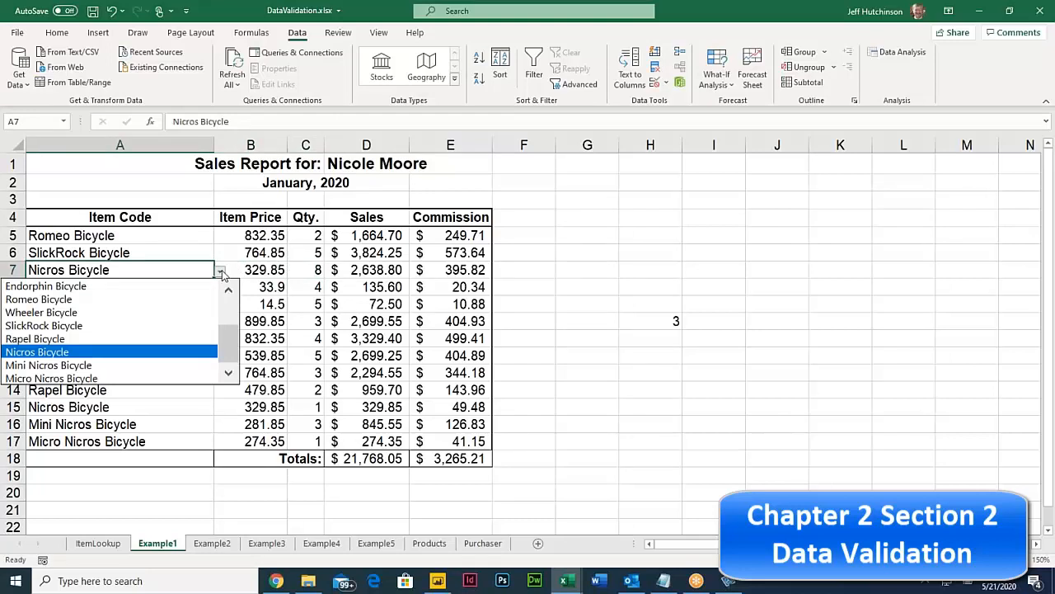
{"action": "left_click", "coordinate": [103, 236]}
{"action": "left_click", "coordinate": [109, 235]}
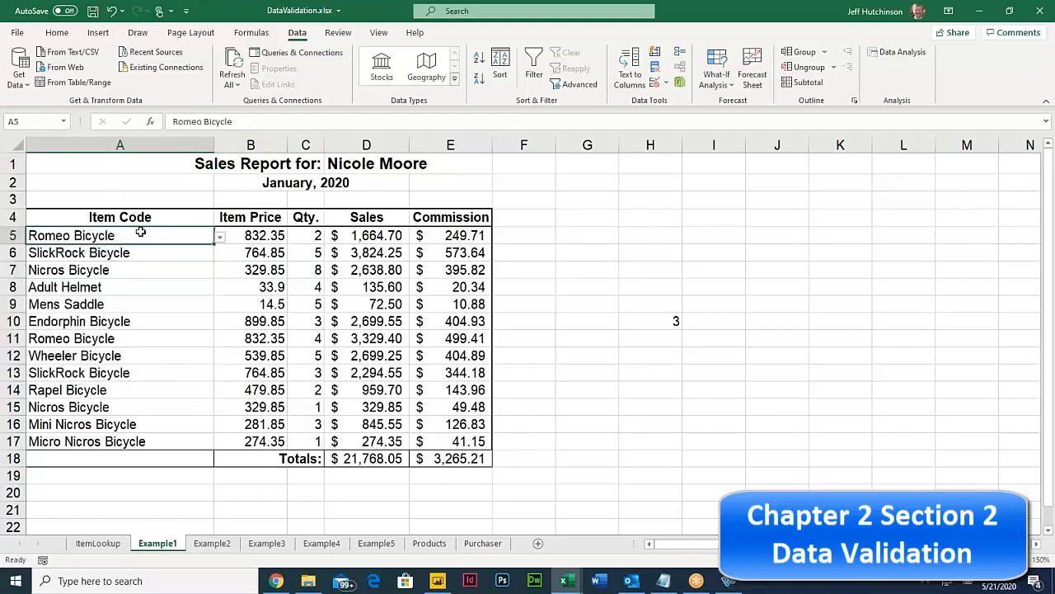
Compare the Qty. input messages shown for cells C5, C6 and C7.
{"action": "left_click", "coordinate": [314, 235]}
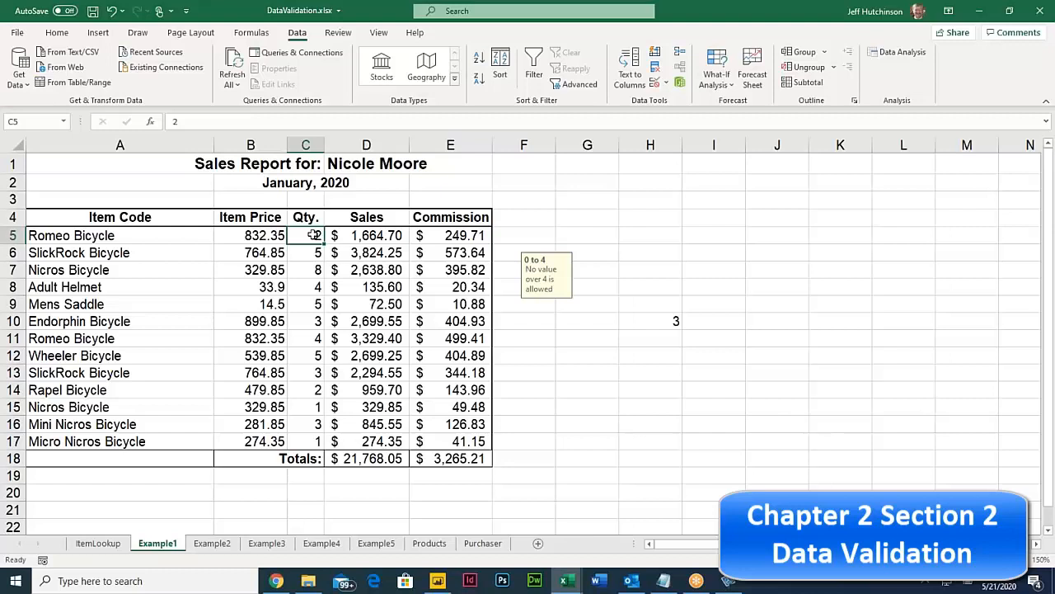
{"action": "left_click", "coordinate": [317, 255]}
{"action": "left_click", "coordinate": [315, 237]}
{"action": "left_click", "coordinate": [317, 254]}
{"action": "left_click", "coordinate": [316, 272]}
{"action": "left_click", "coordinate": [315, 254]}
{"action": "left_click", "coordinate": [316, 271]}
{"action": "left_click", "coordinate": [316, 254]}
{"action": "left_click", "coordinate": [316, 270]}
{"action": "left_click", "coordinate": [544, 231]}
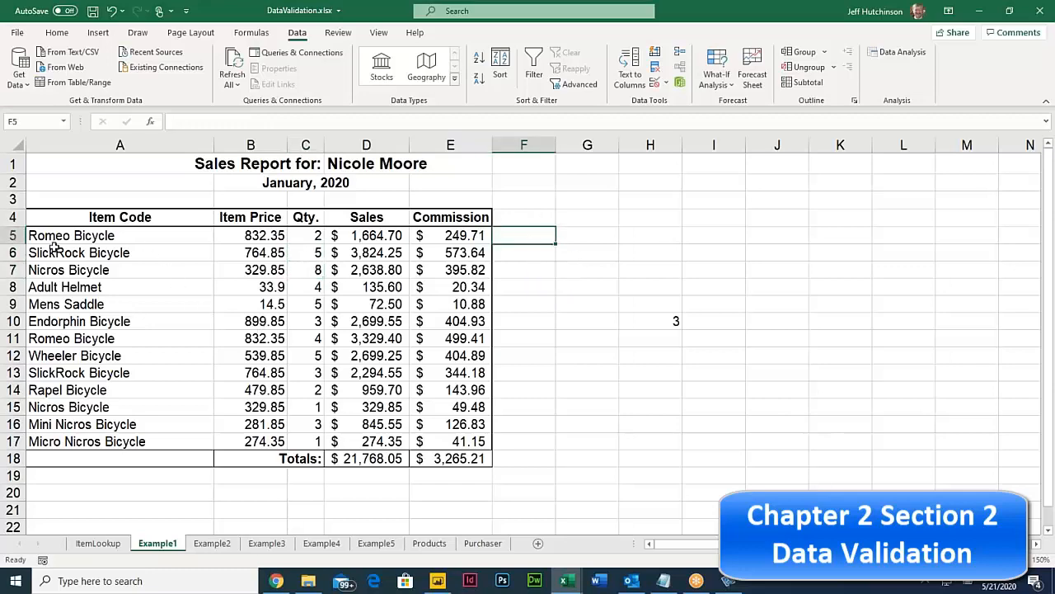
Highlight the sales report data from A5 to E17 for review.
{"action": "left_click", "coordinate": [97, 242]}
{"action": "mouse_move", "coordinate": [98, 240]}
{"action": "left_mouse_down"}
{"action": "mouse_move", "coordinate": [338, 255]}
{"action": "mouse_move", "coordinate": [462, 323]}
{"action": "mouse_move", "coordinate": [470, 442]}
{"action": "left_mouse_up"}
{"action": "left_click", "coordinate": [540, 252]}
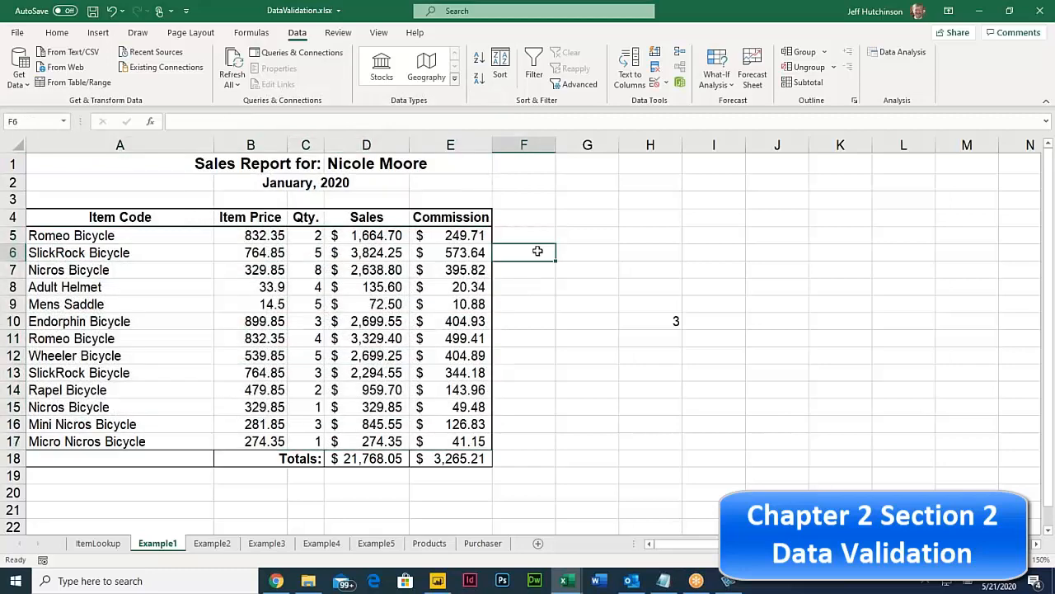
View the validation criteria types available for cell D4, and leave its settings without applying anything.
{"action": "left_click", "coordinate": [354, 219]}
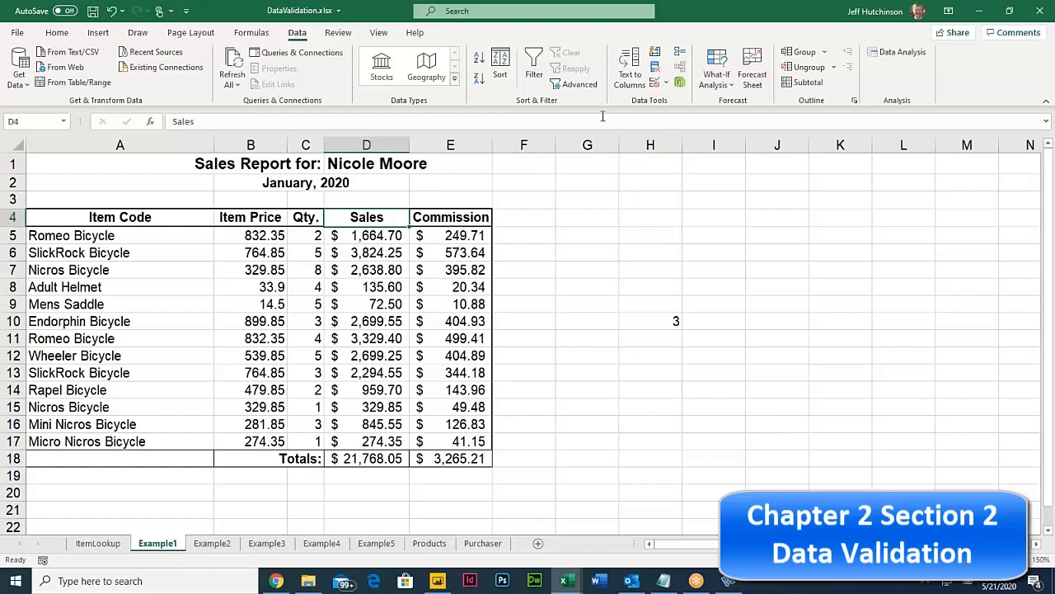
{"action": "left_click", "coordinate": [664, 85]}
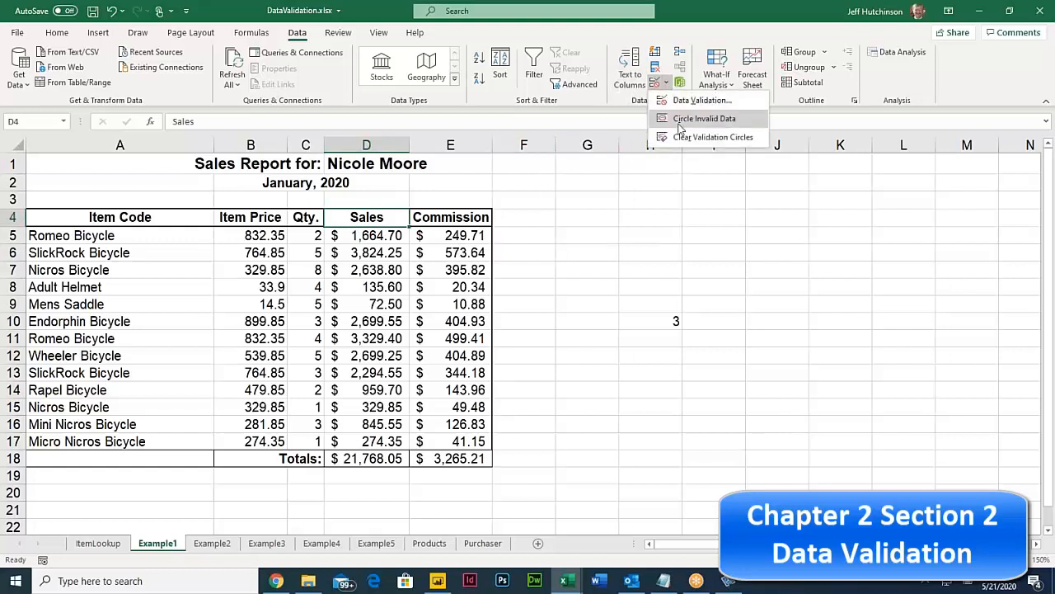
{"action": "left_click", "coordinate": [696, 100]}
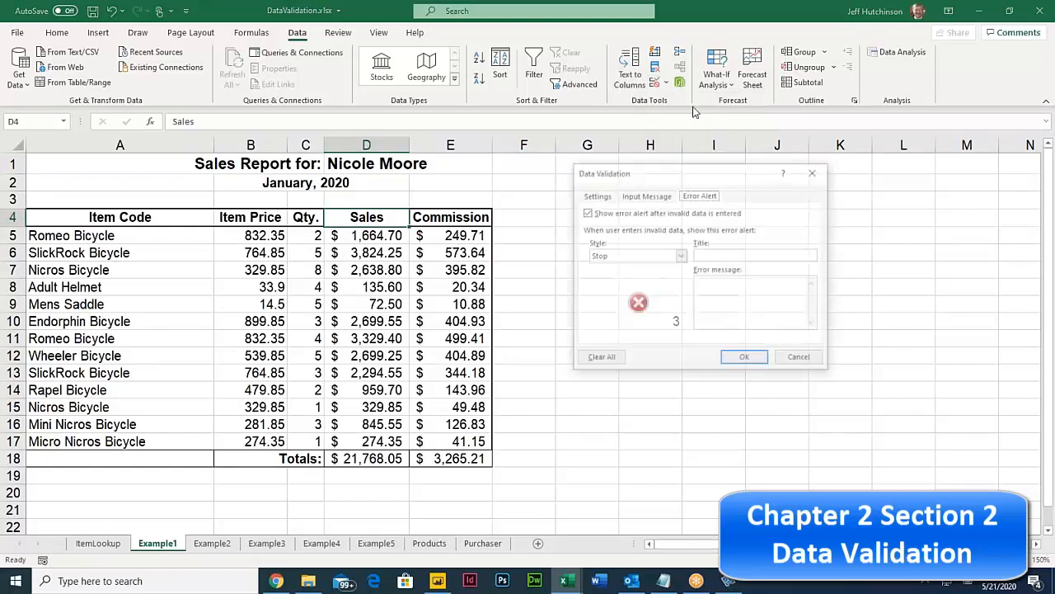
{"action": "left_click", "coordinate": [597, 195]}
{"action": "left_click", "coordinate": [639, 239]}
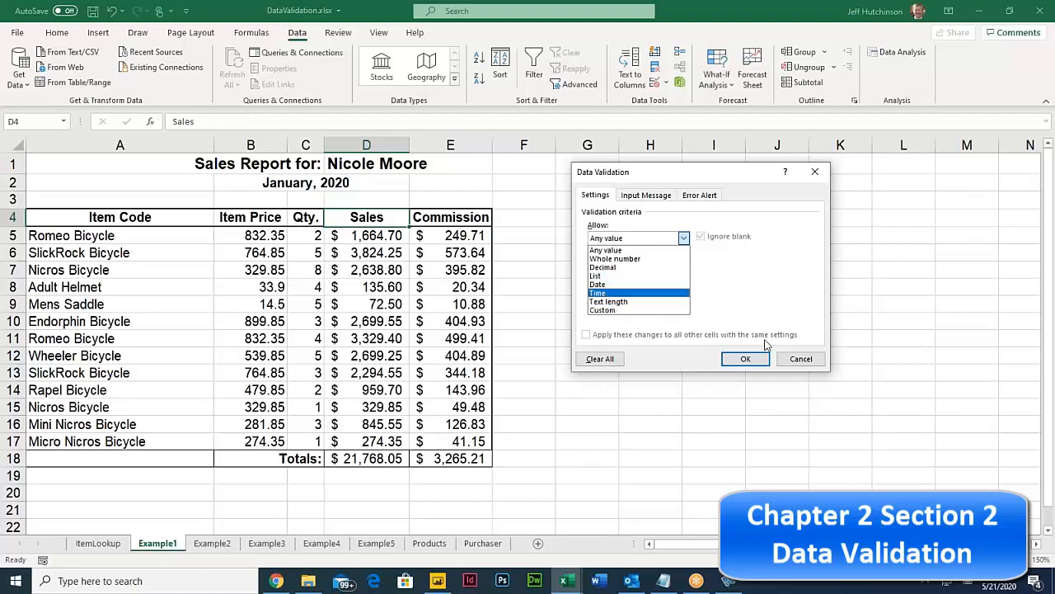
{"action": "left_click", "coordinate": [801, 358]}
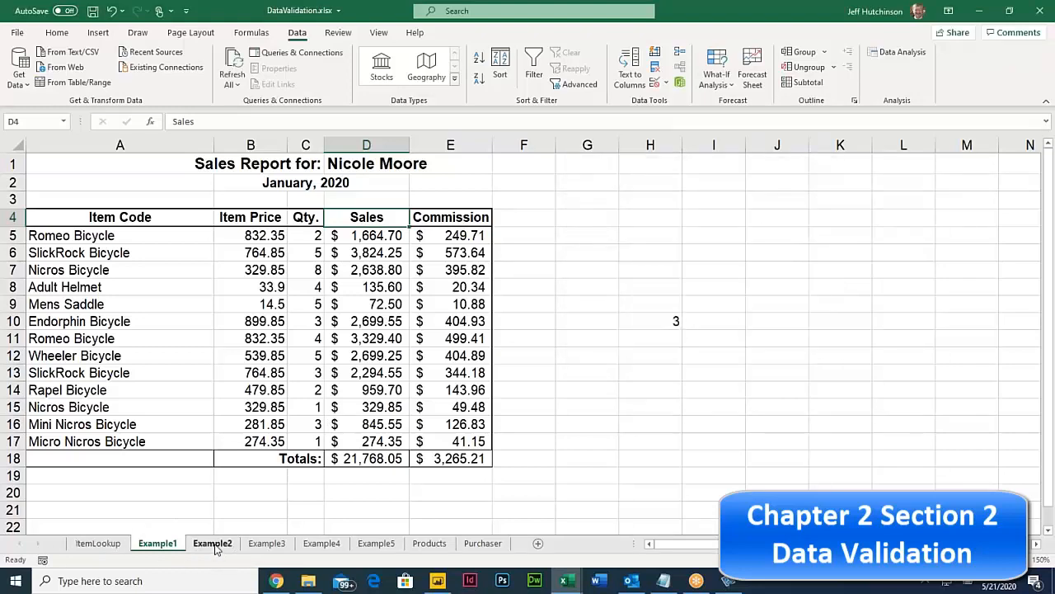
On the Example2 travel expenses sheet, start a validation rule for B7:B16 that allows only Date values.
{"action": "left_click", "coordinate": [212, 543]}
{"action": "left_click", "coordinate": [132, 235]}
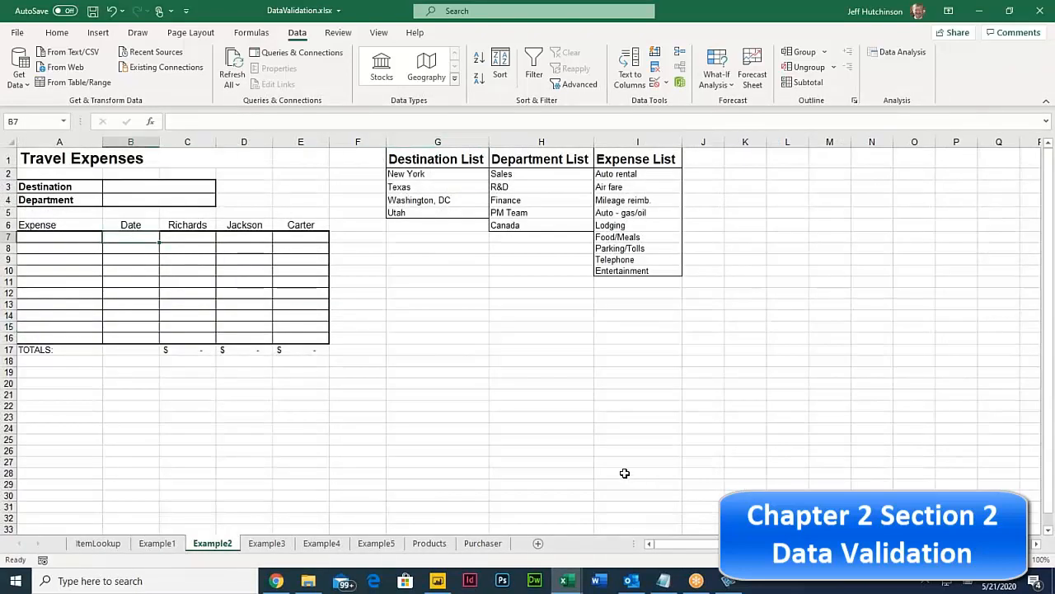
{"action": "left_click_drag", "start_coordinate": [981, 560], "coordinate": [987, 560]}
{"action": "scroll", "coordinate": [214, 288], "scroll_direction": "up", "scroll_amount": 1}
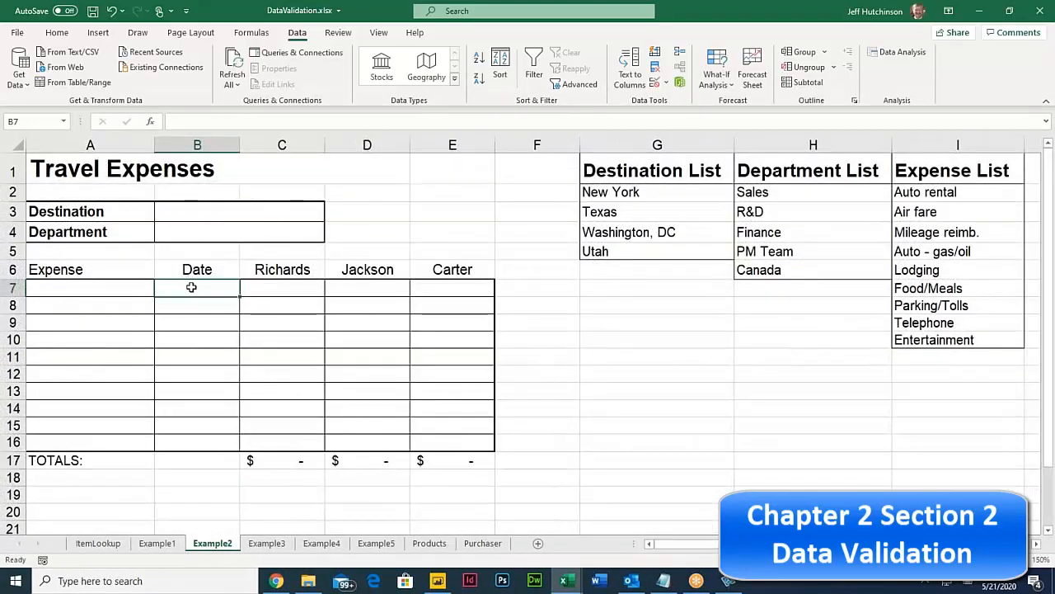
{"action": "left_click_drag", "start_coordinate": [207, 289], "coordinate": [211, 439]}
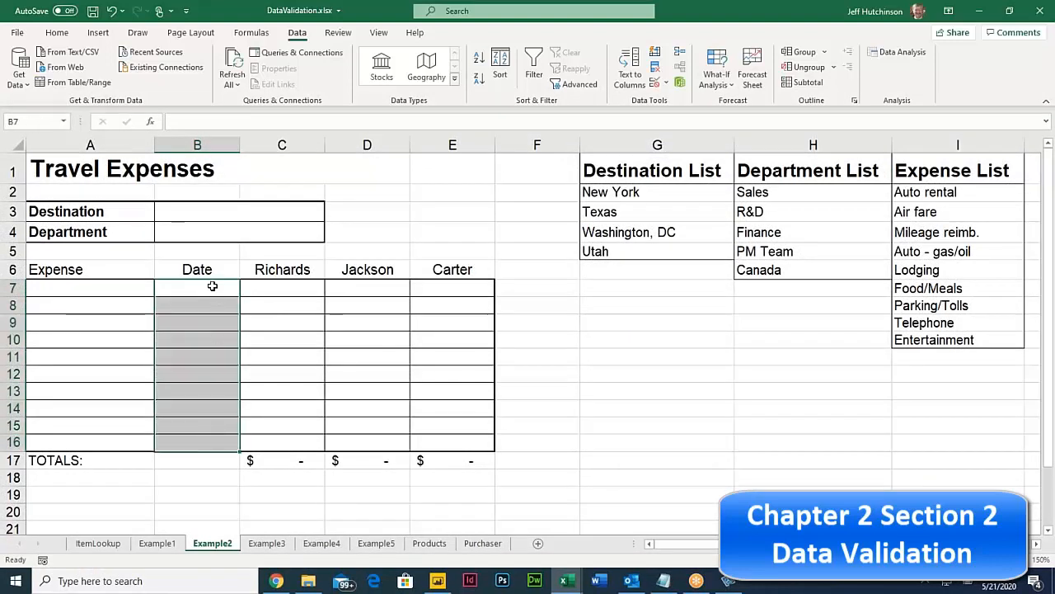
{"action": "left_click", "coordinate": [667, 85]}
{"action": "left_click", "coordinate": [683, 103]}
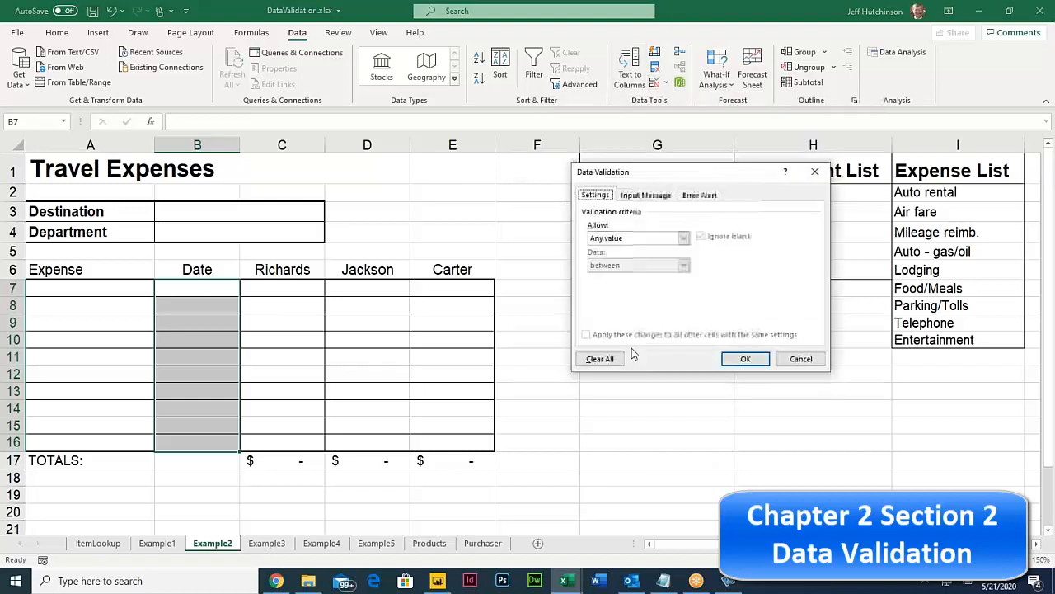
{"action": "left_click", "coordinate": [684, 237]}
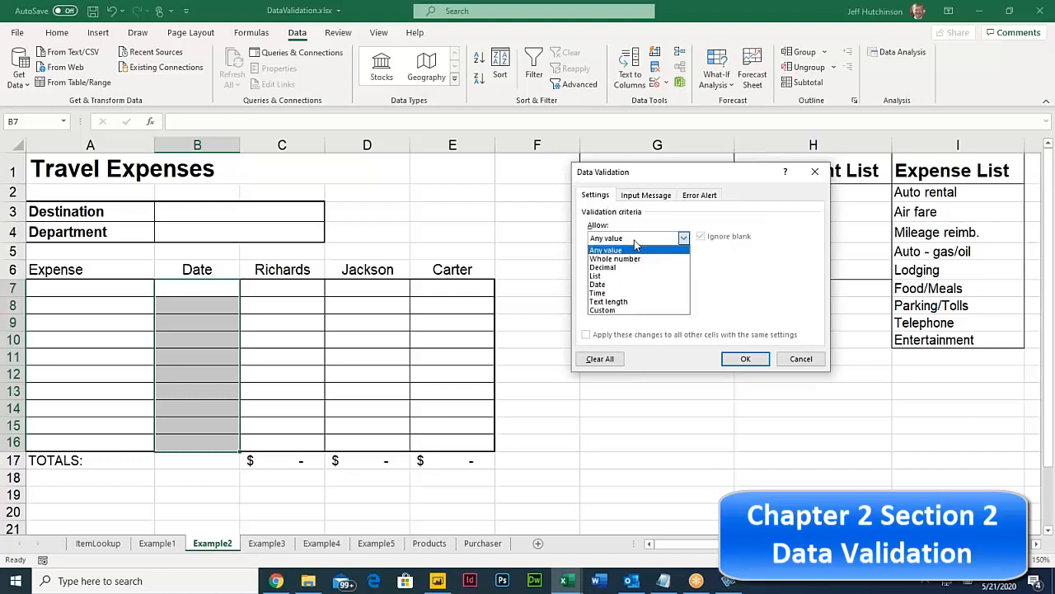
{"action": "left_click", "coordinate": [598, 289]}
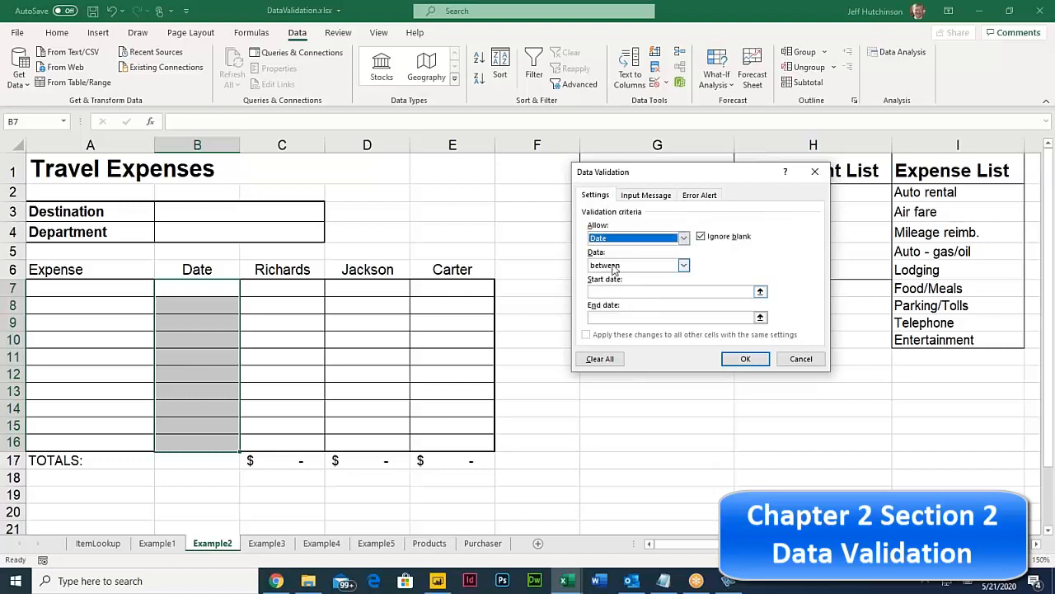
Require dates greater than or equal to =Today() and apply the rule with the Stop alert style.
{"action": "left_click", "coordinate": [614, 265]}
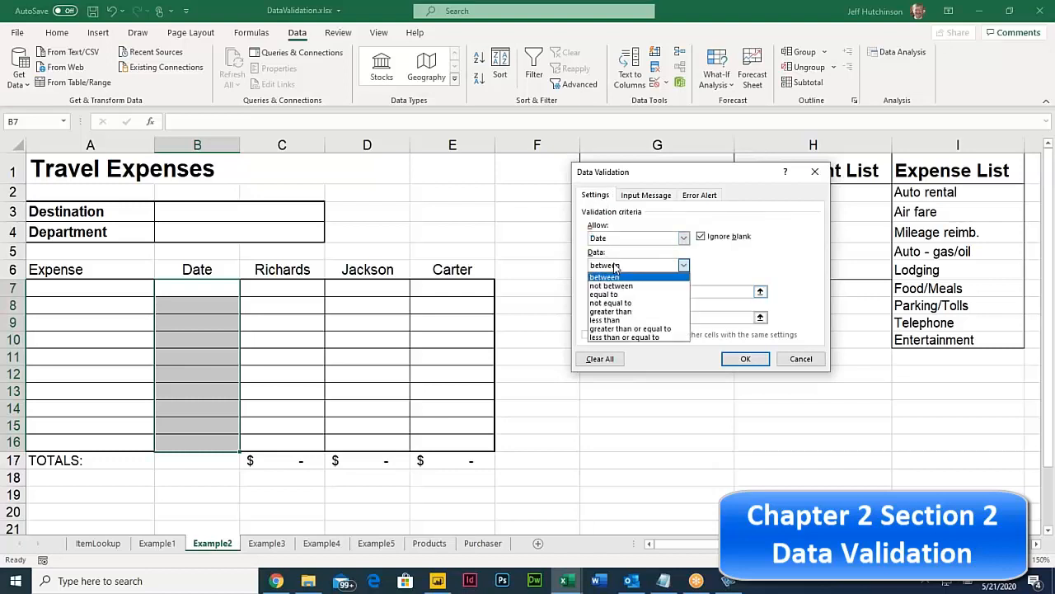
{"action": "left_click", "coordinate": [628, 330]}
{"action": "left_click", "coordinate": [615, 291]}
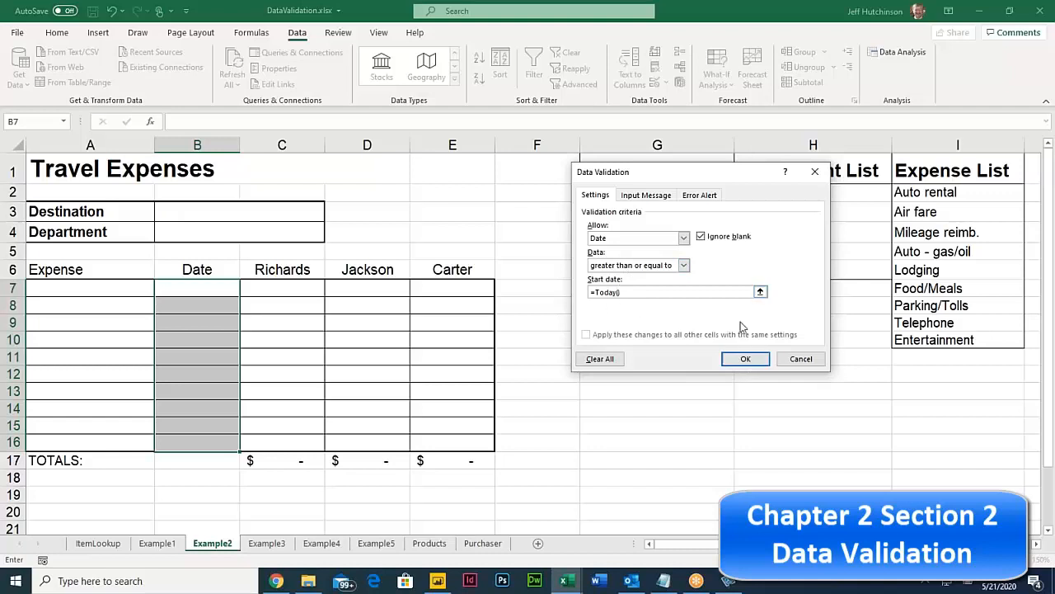
{"action": "left_click", "coordinate": [703, 196]}
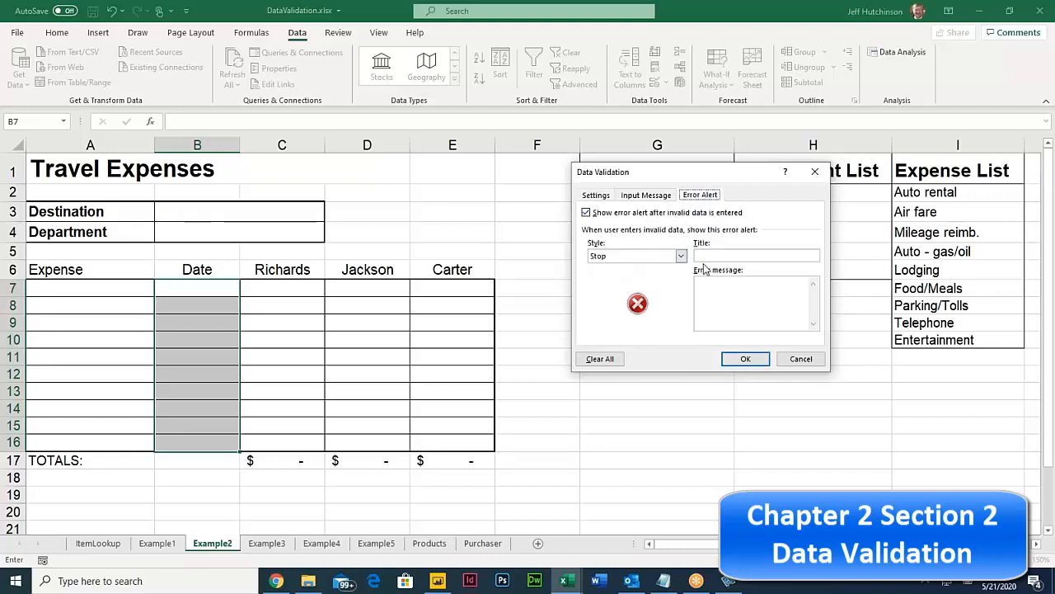
{"action": "left_click", "coordinate": [745, 359]}
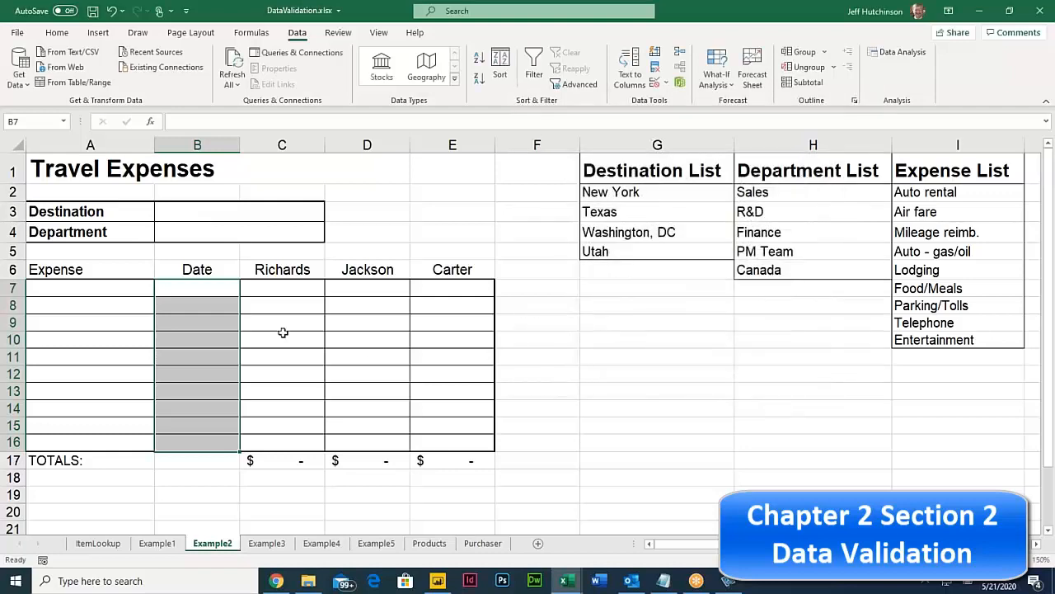
Enter the date 5/22 in cell B7 of the Date column.
{"action": "left_click", "coordinate": [197, 284]}
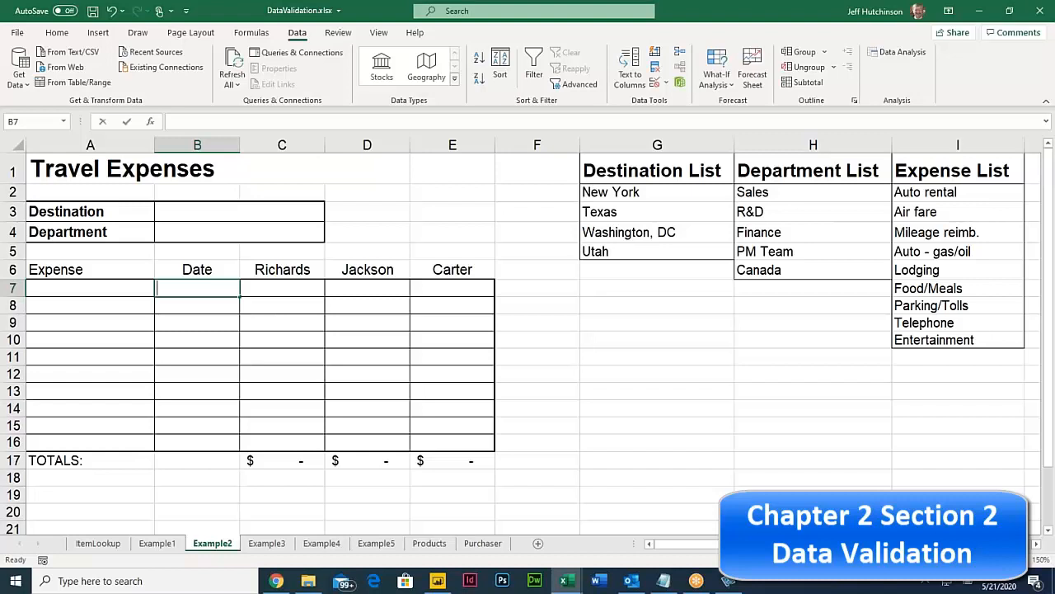
{"action": "type", "text": "5/22"}
{"action": "key", "text": "Tab"}
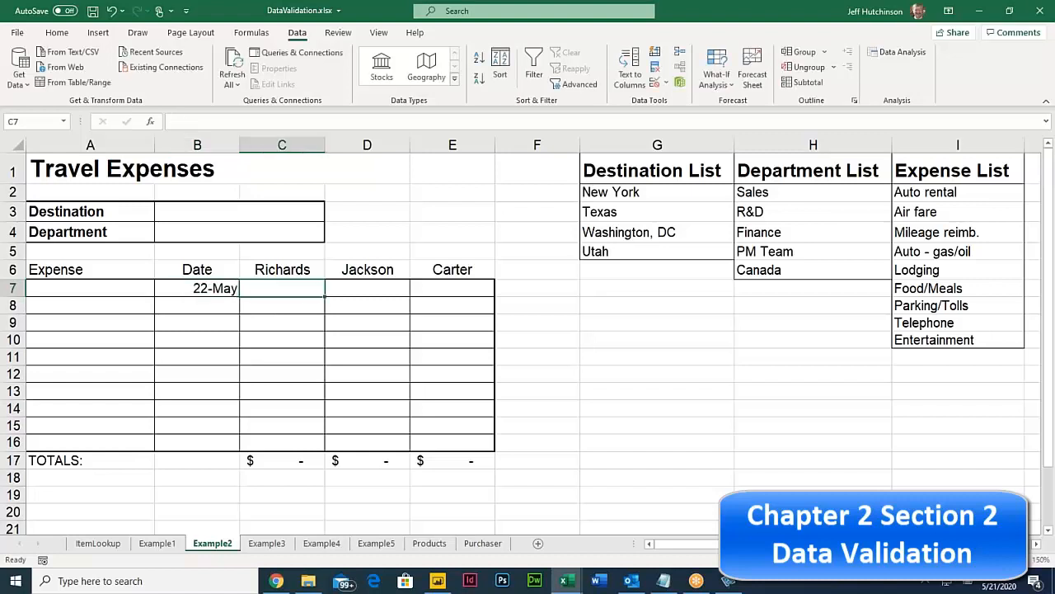
Test the date rule by trying to enter 5/19 in cell B8, and discard the entry.
{"action": "left_click", "coordinate": [203, 303]}
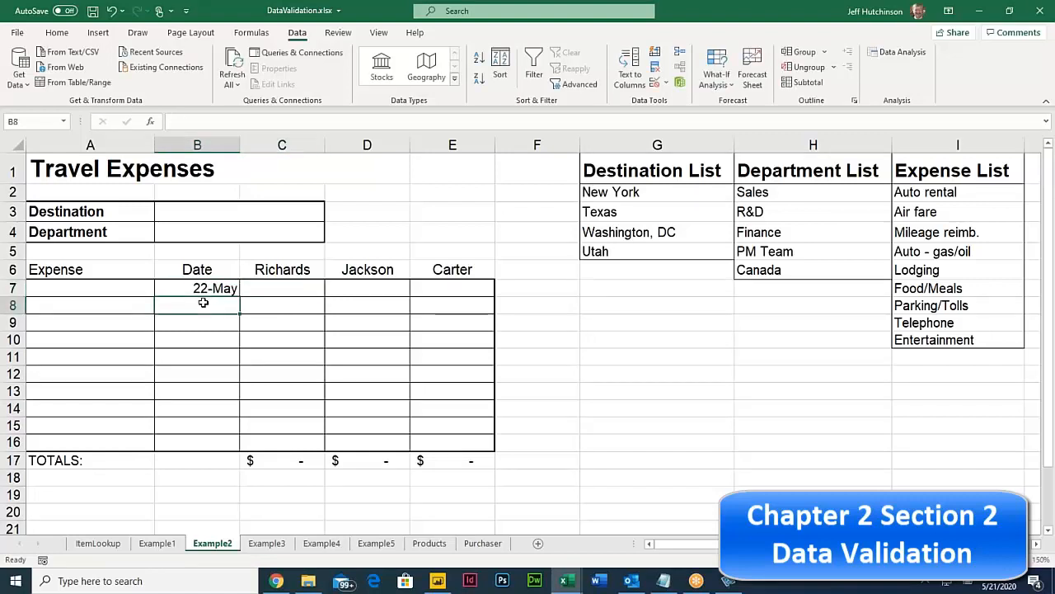
{"action": "type", "text": "5/19"}
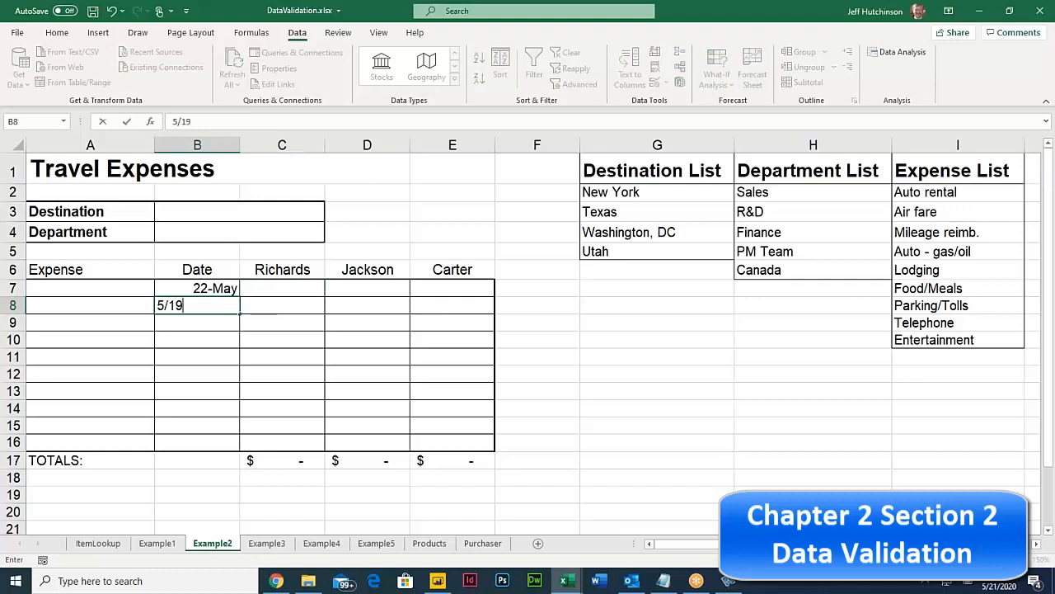
{"action": "key", "text": "Tab"}
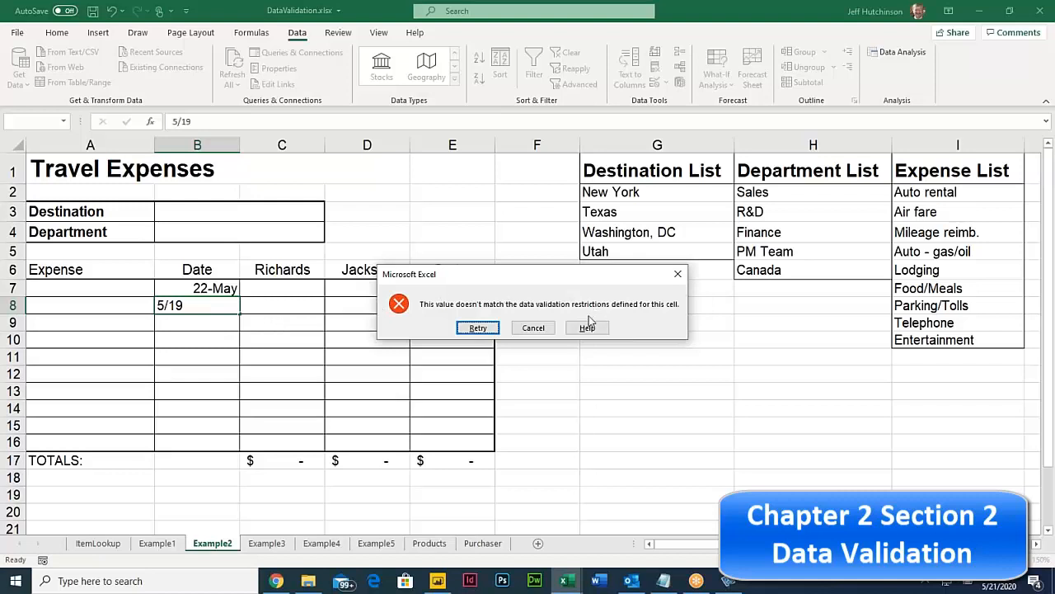
{"action": "left_click", "coordinate": [533, 327]}
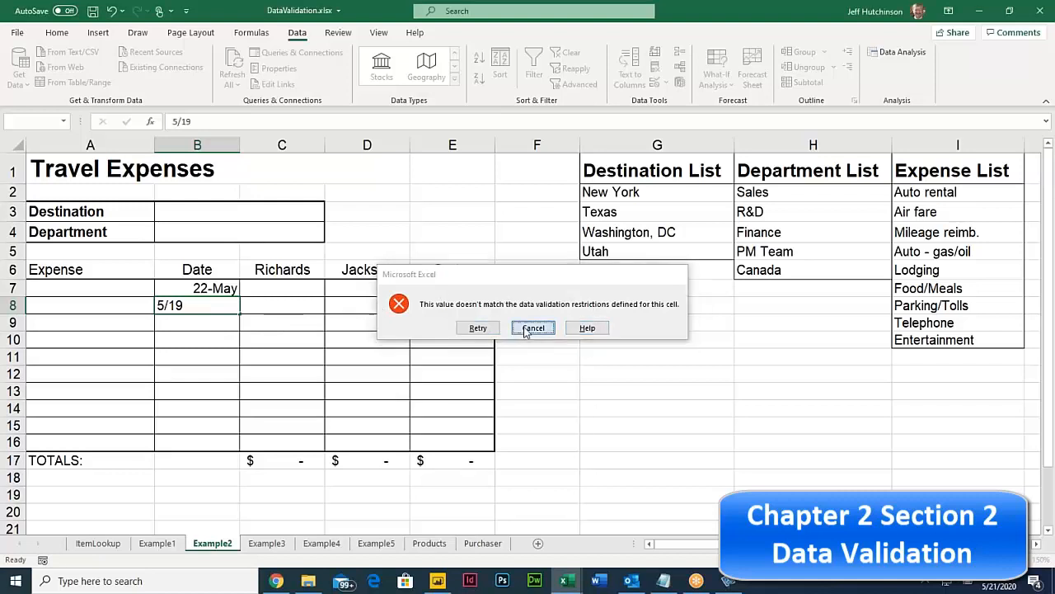
Open the Example3 worksheet.
{"action": "left_click", "coordinate": [213, 289]}
{"action": "left_click", "coordinate": [602, 252]}
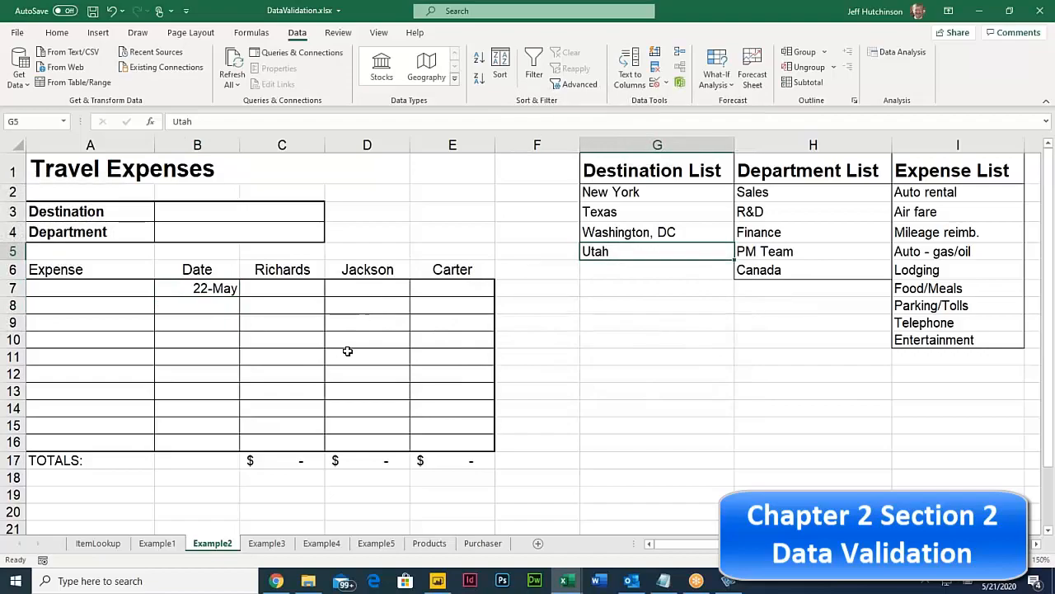
{"action": "left_click", "coordinate": [266, 544]}
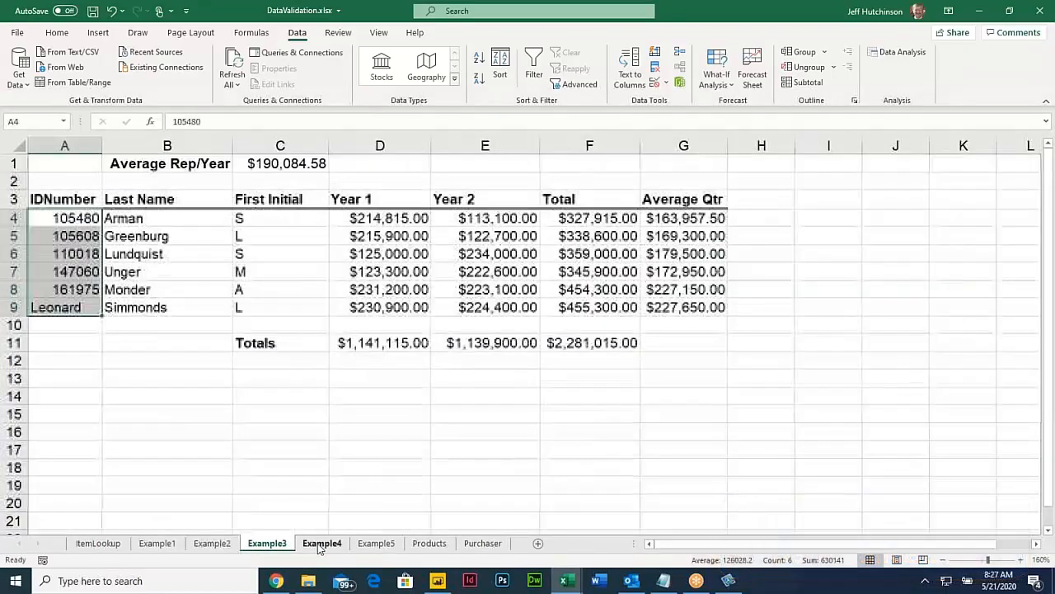